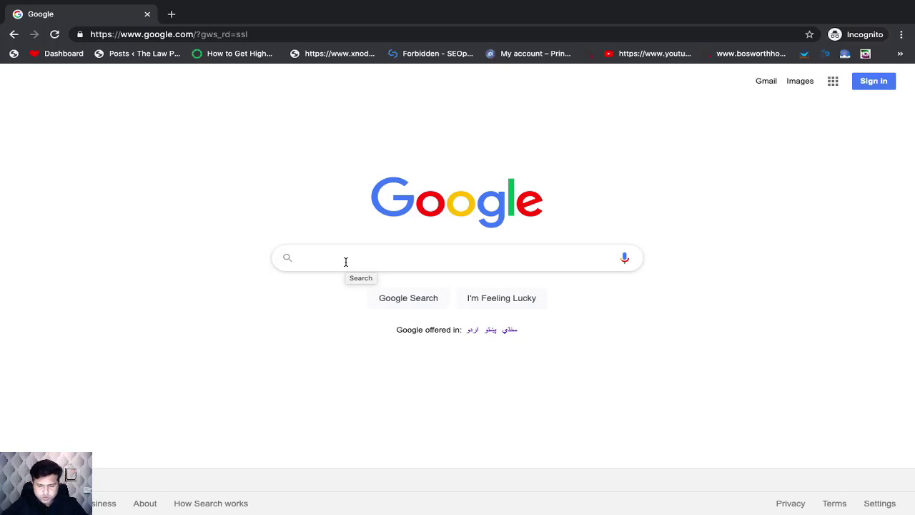
Step: Search Google for "google adwords keyword planner"
{"action": "left_click", "coordinate": [357, 262]}
{"action": "type", "text": "Goo"}
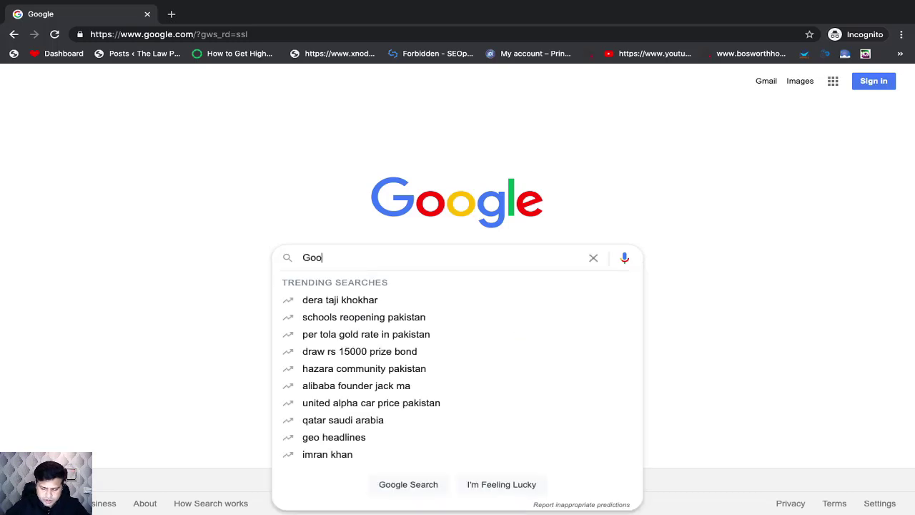
{"action": "type", "text": "gle Adw"}
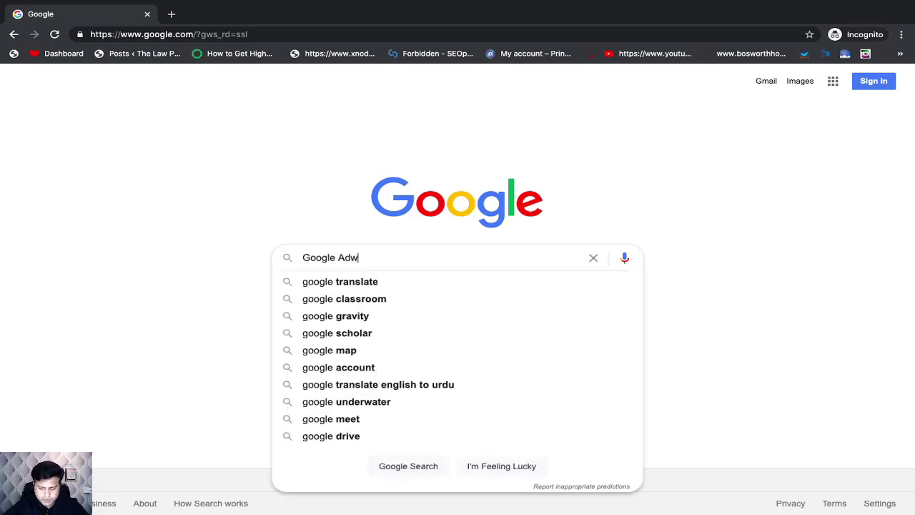
{"action": "type", "text": "ords Keywo"}
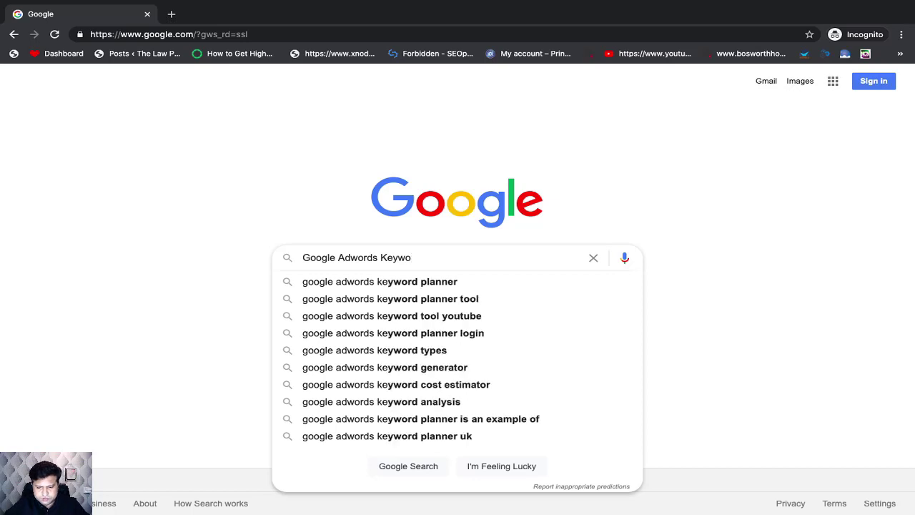
{"action": "key", "text": "Down"}
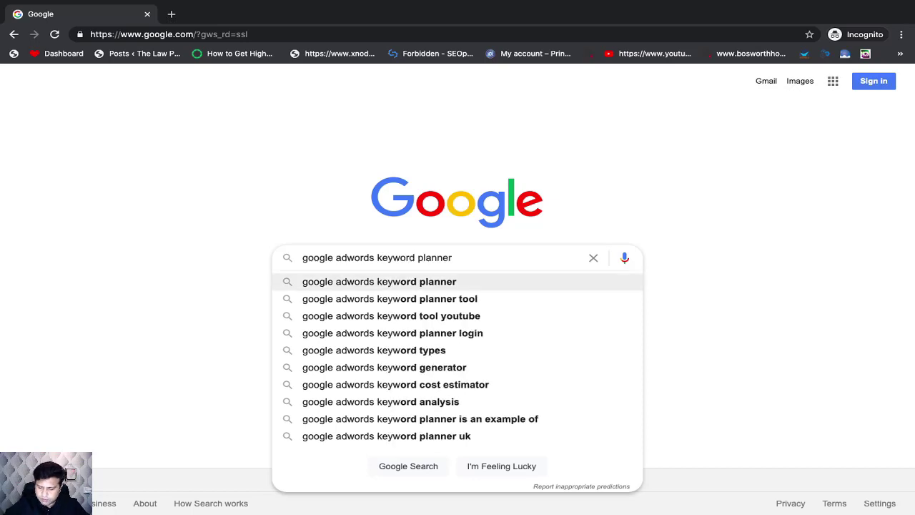
{"action": "key", "text": "Return"}
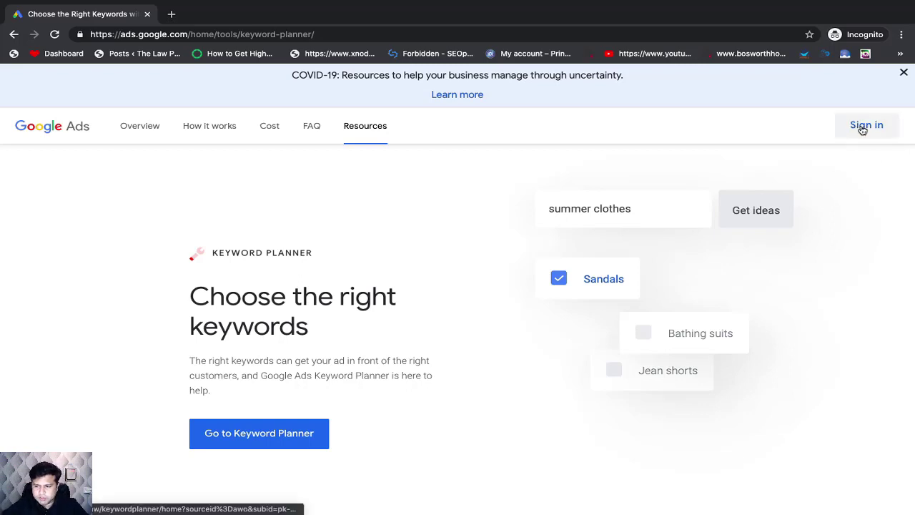
Step: Sign in to Google Ads from the Keyword Planner page with the account's email address and password
{"action": "left_click", "coordinate": [863, 129]}
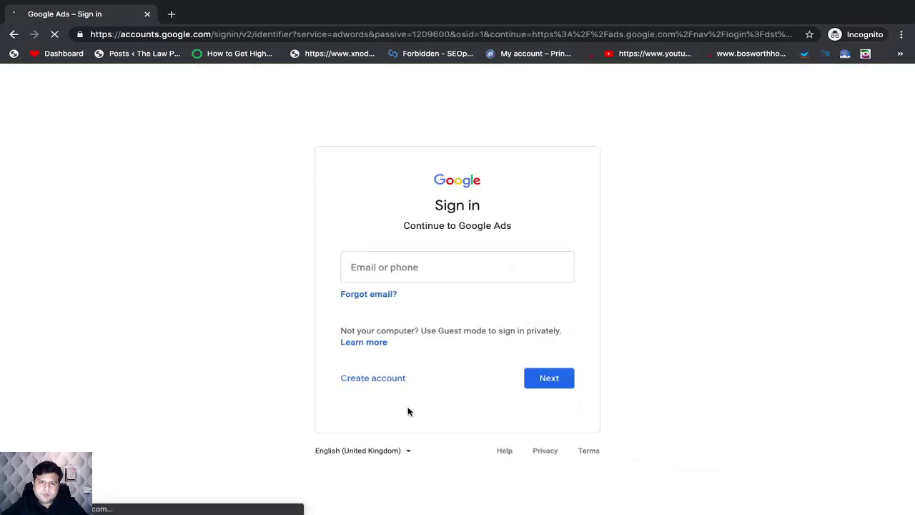
{"action": "left_click", "coordinate": [404, 271]}
{"action": "key", "text": "ctrl+v"}
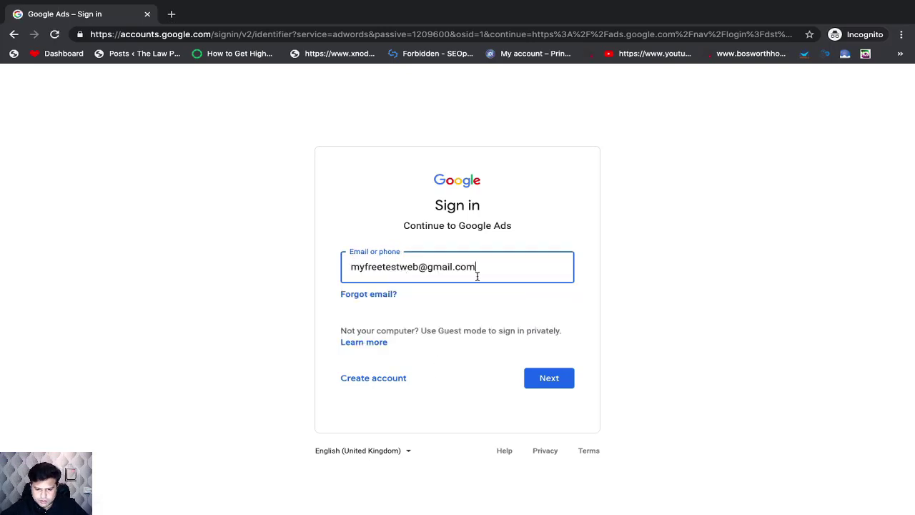
{"action": "left_click", "coordinate": [549, 382]}
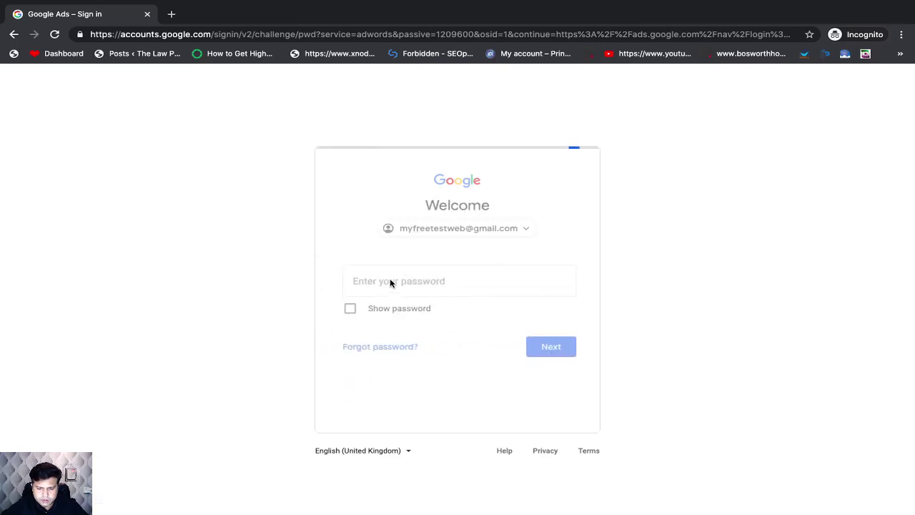
{"action": "left_click", "coordinate": [390, 280]}
{"action": "type", "text": "••••••••"}
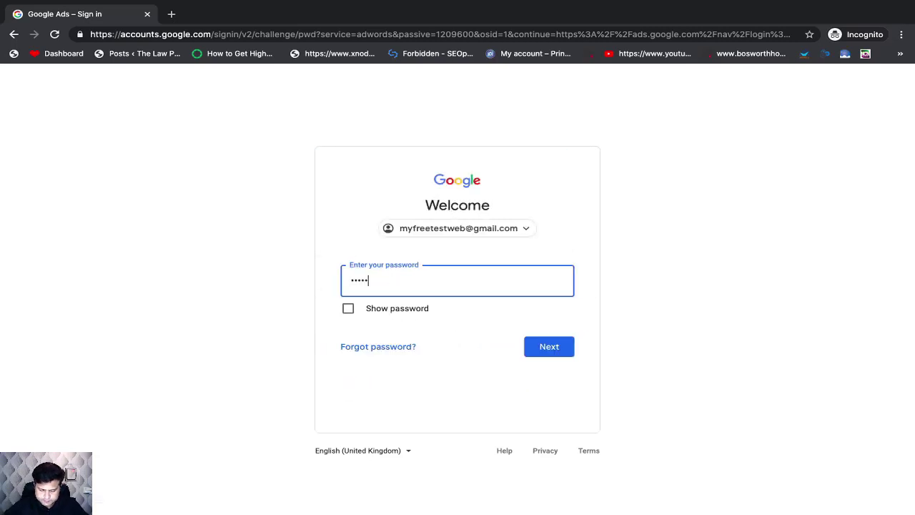
{"action": "type", "text": "•••••••"}
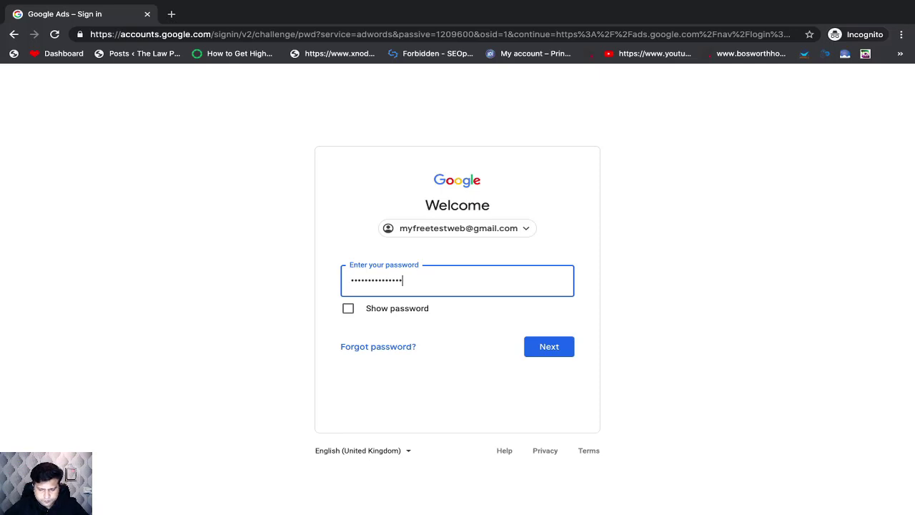
{"action": "left_click", "coordinate": [544, 349]}
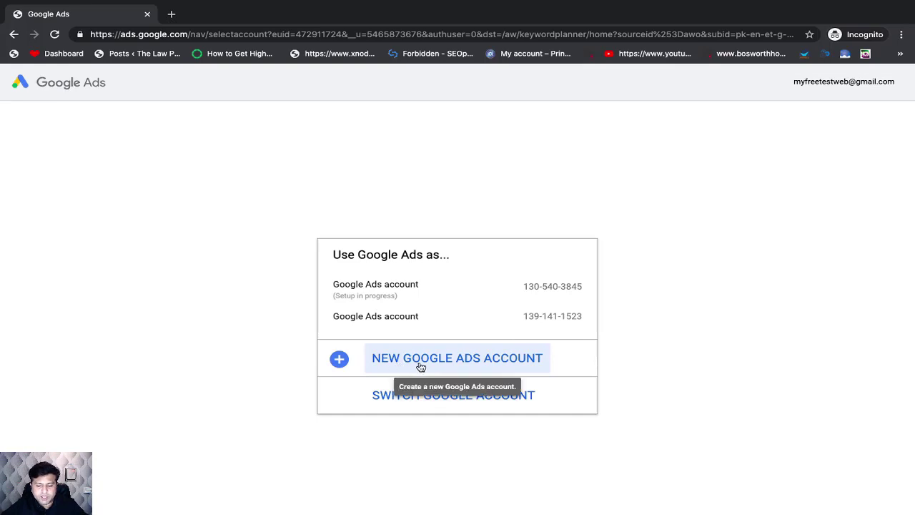
Step: Create a new Google Ads account and switch its campaign setup to Expert Mode
{"action": "left_click", "coordinate": [457, 358]}
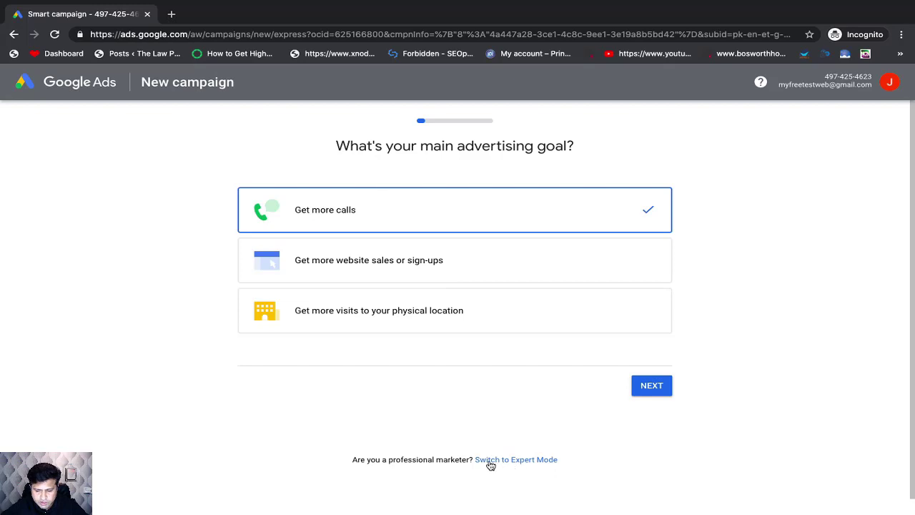
{"action": "left_click", "coordinate": [538, 462]}
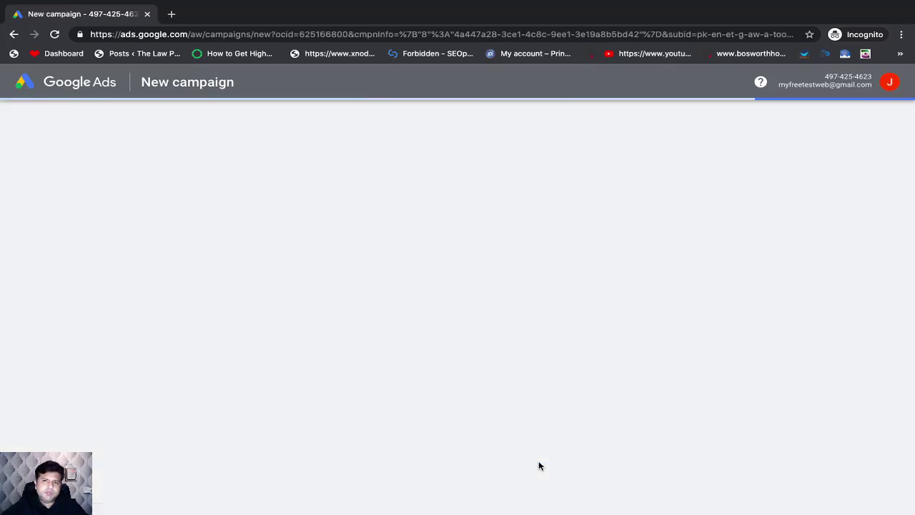
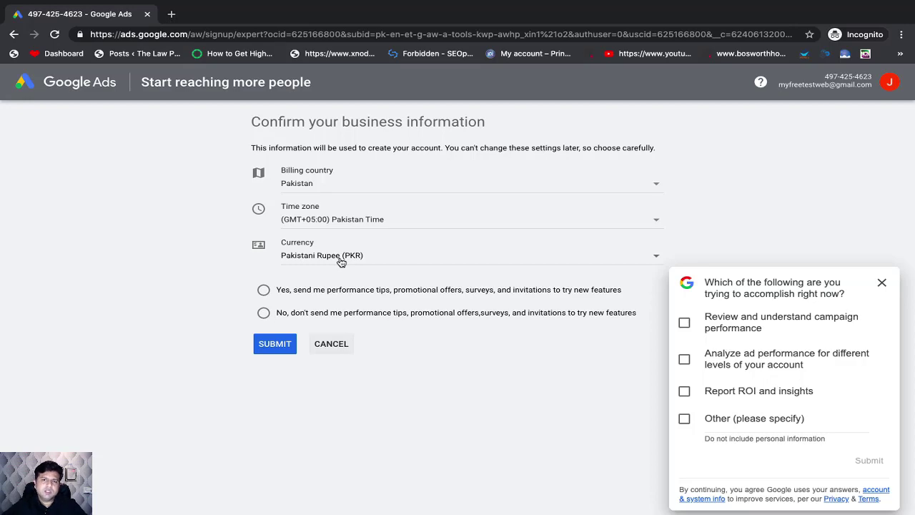
Step: Set the currency to US Dollar (USD $), accept performance tips and promotional offers, and submit the business information
{"action": "left_click", "coordinate": [343, 258]}
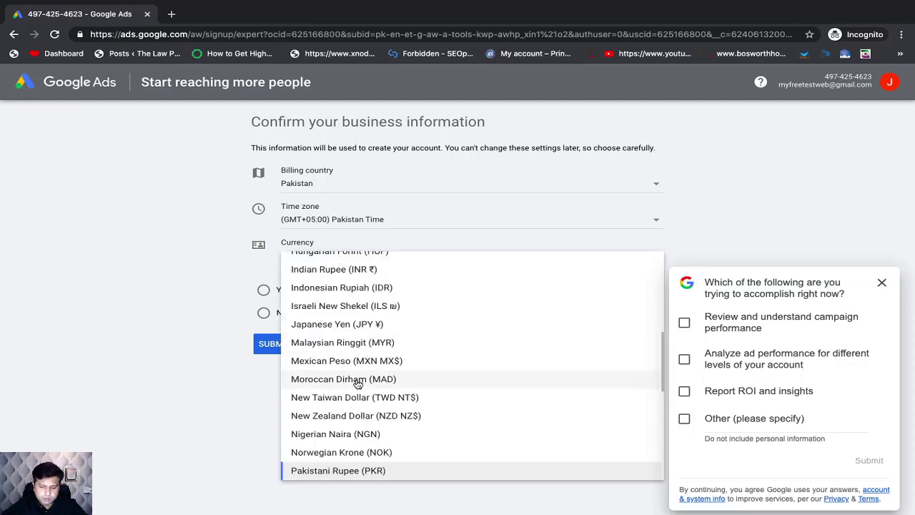
{"action": "scroll", "coordinate": [357, 378], "scroll_direction": "down", "scroll_amount": 5}
{"action": "left_click", "coordinate": [318, 447]}
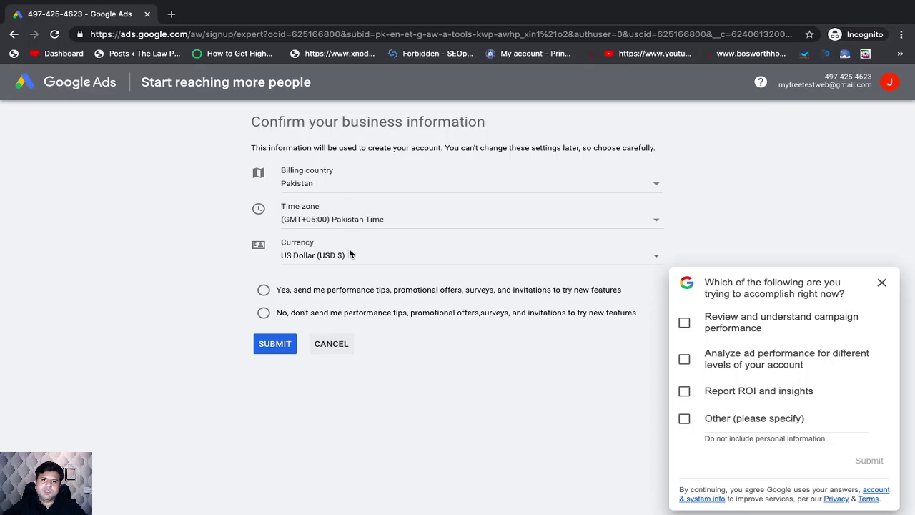
{"action": "left_click", "coordinate": [264, 289]}
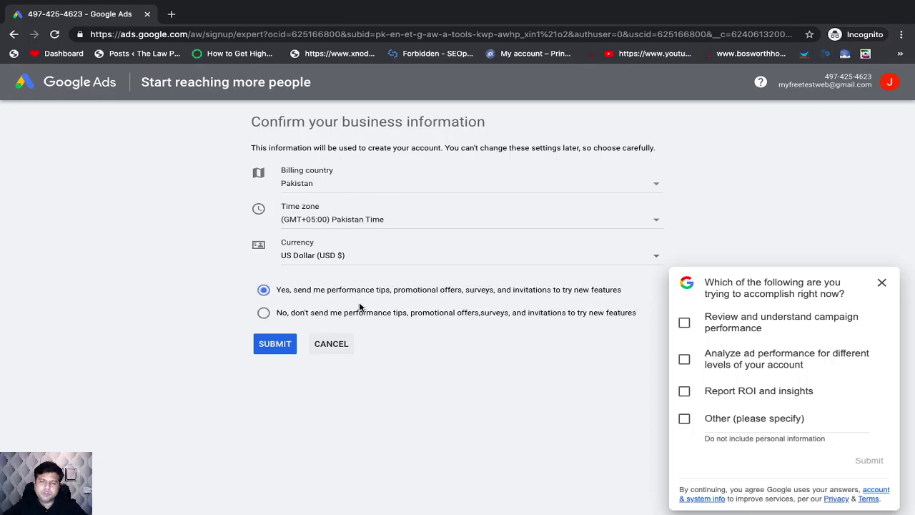
{"action": "left_click", "coordinate": [282, 348]}
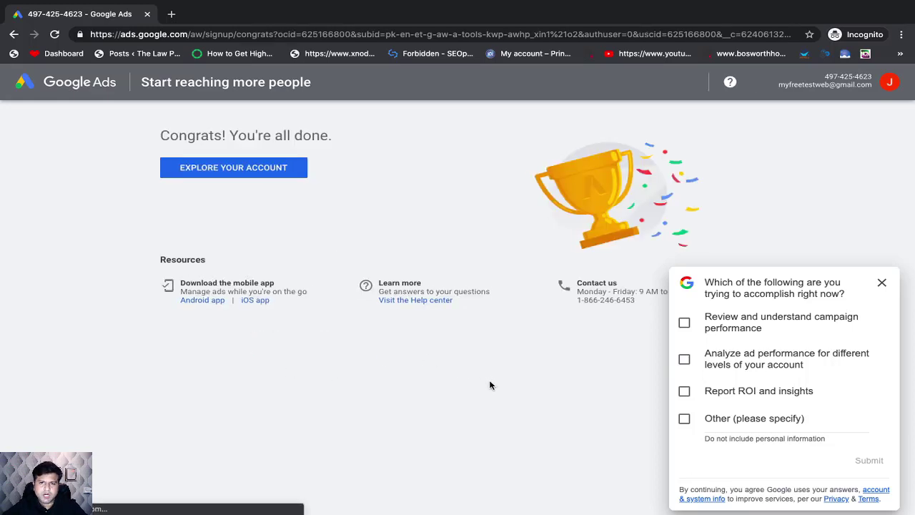
Step: Dismiss the survey, enter the new Google Ads account and open the Keyword Planner
{"action": "left_click", "coordinate": [882, 284]}
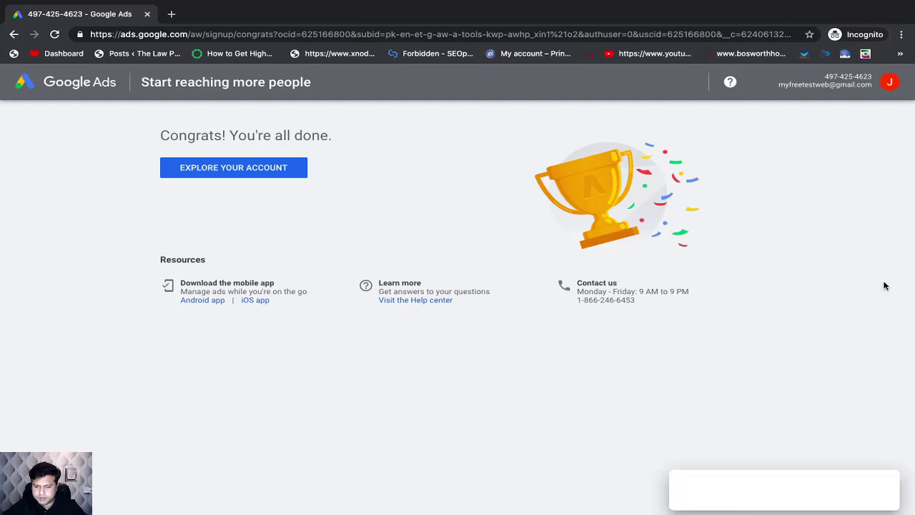
{"action": "left_click", "coordinate": [241, 169]}
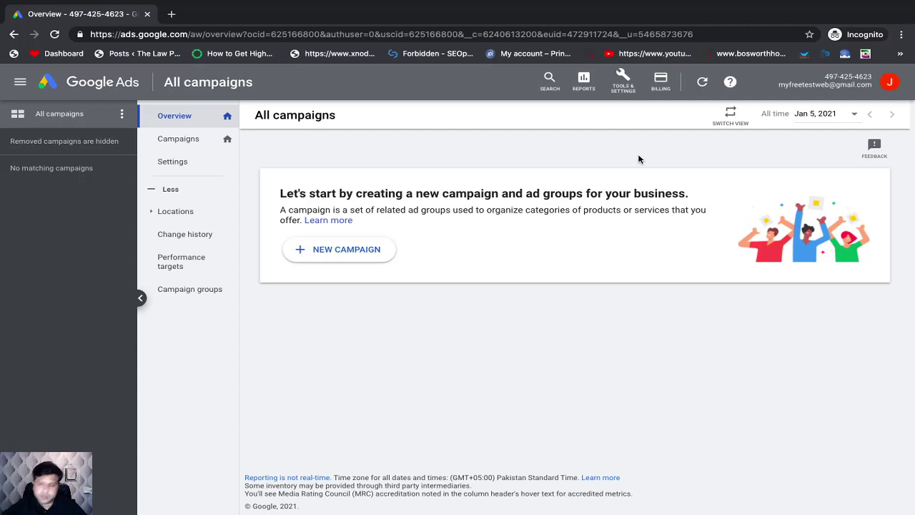
{"action": "left_click", "coordinate": [624, 84]}
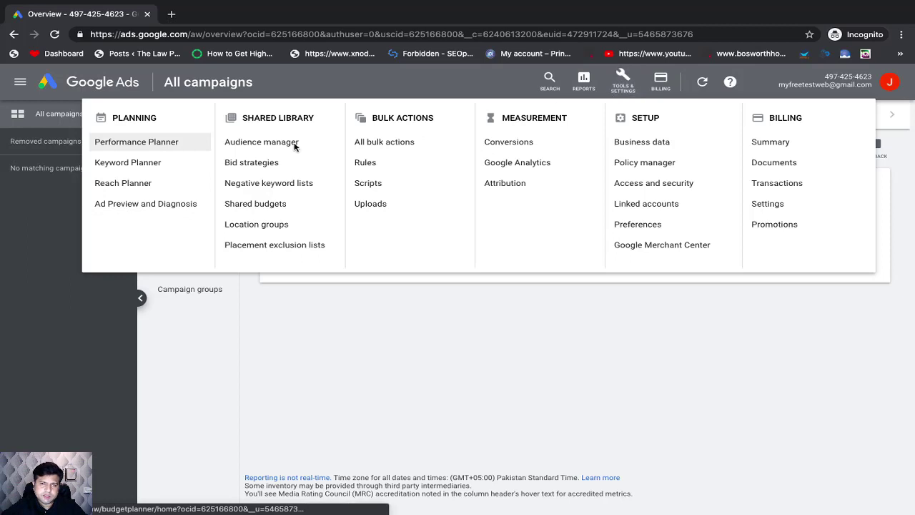
{"action": "left_click", "coordinate": [149, 167]}
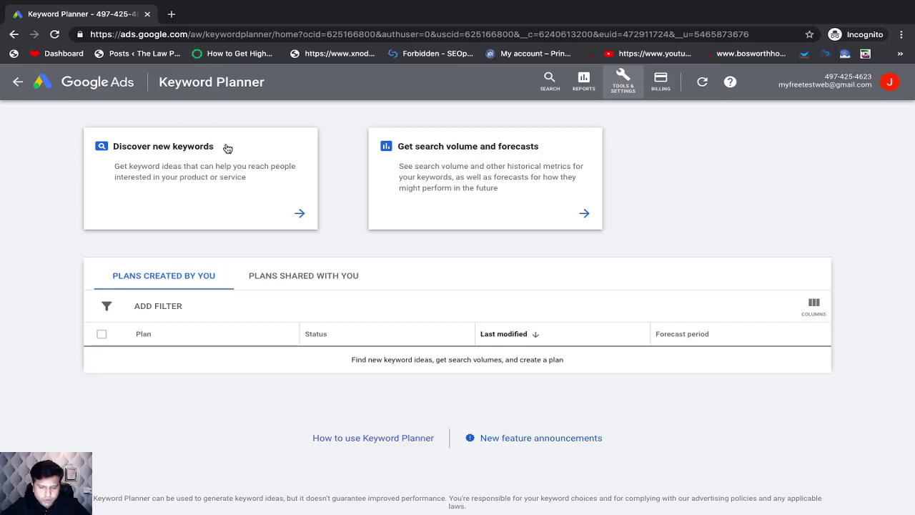
Step: Switch to Microsoft Excel, create a blank workbook in full screen and dismiss the Office Update notice
{"action": "mouse_move", "coordinate": [122, 497]}
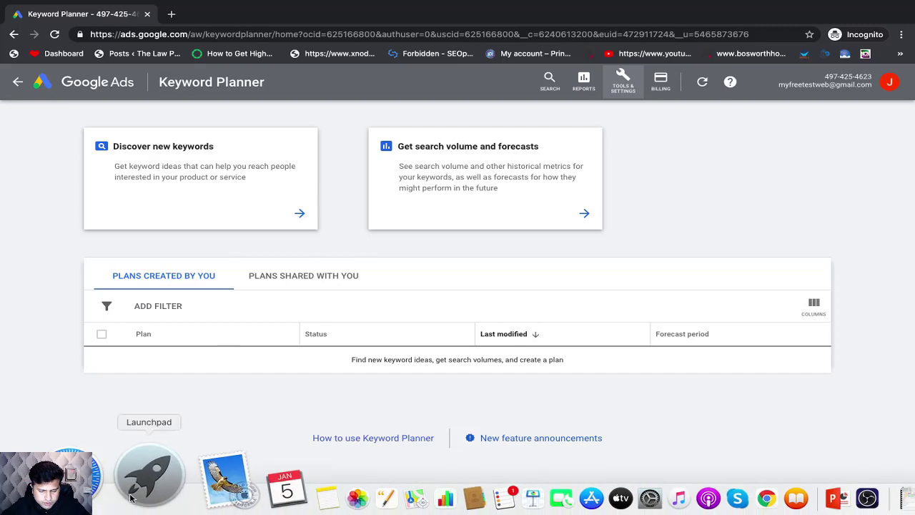
{"action": "left_click", "coordinate": [152, 491]}
{"action": "scroll", "coordinate": [386, 250], "scroll_direction": "left", "scroll_amount": 3}
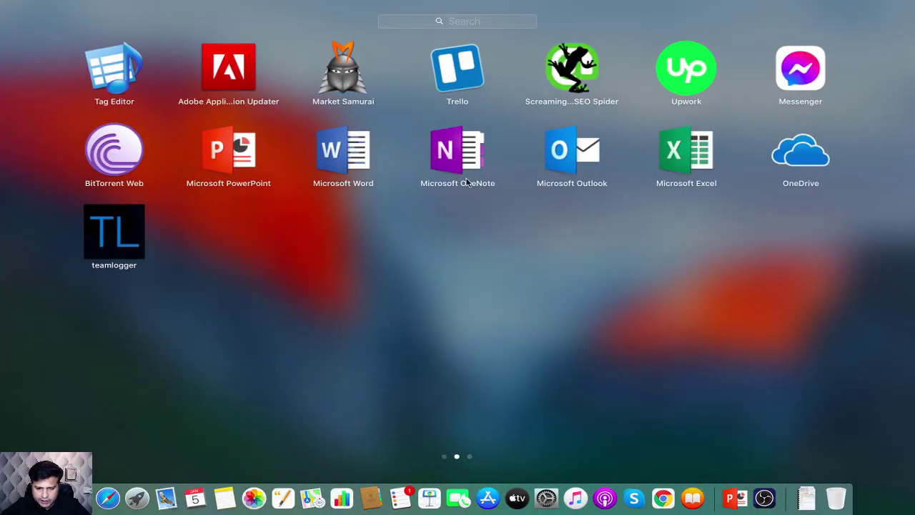
{"action": "left_click", "coordinate": [685, 152]}
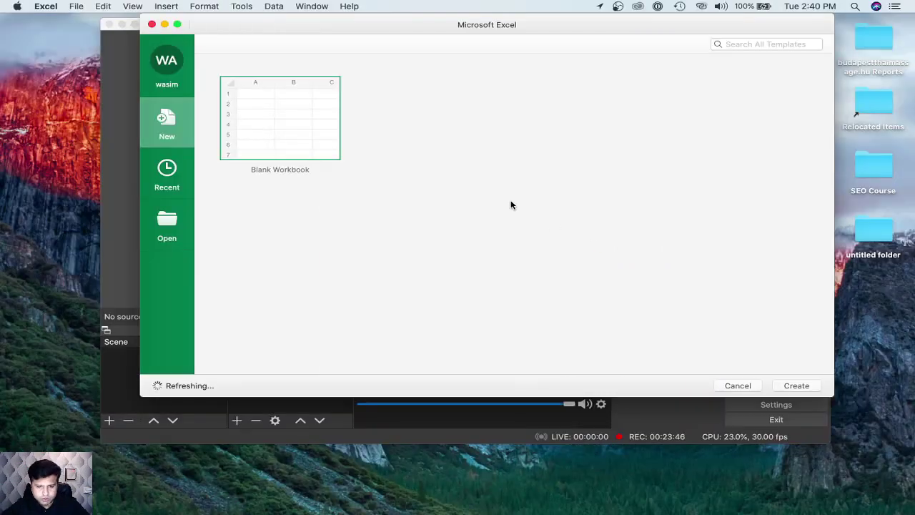
{"action": "key", "text": "Return"}
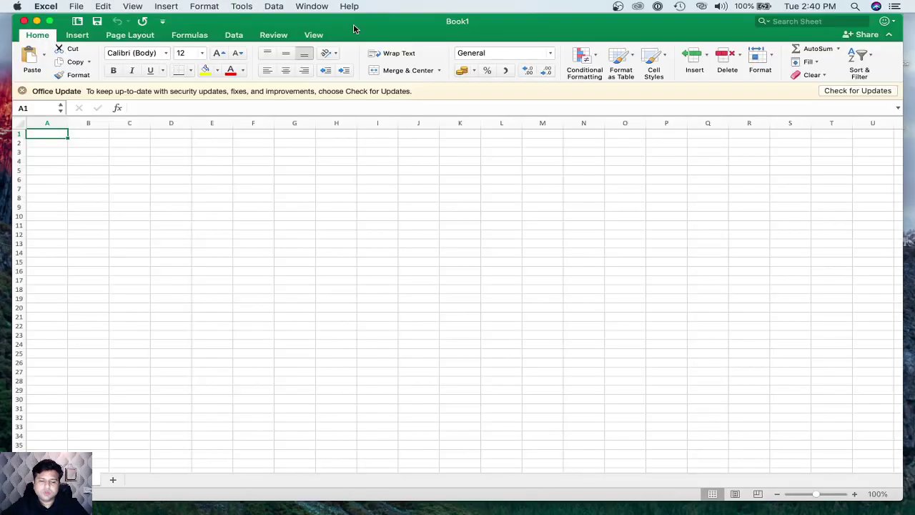
{"action": "left_click", "coordinate": [50, 21]}
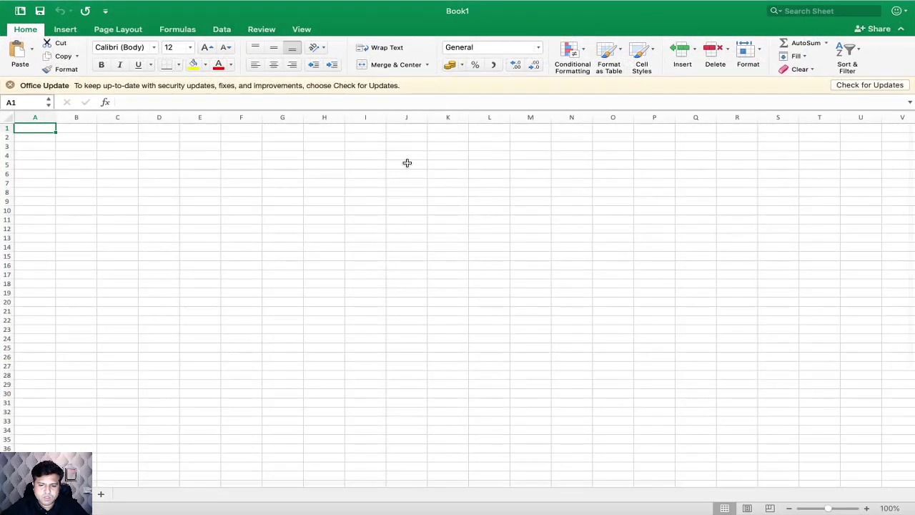
{"action": "left_click", "coordinate": [10, 85]}
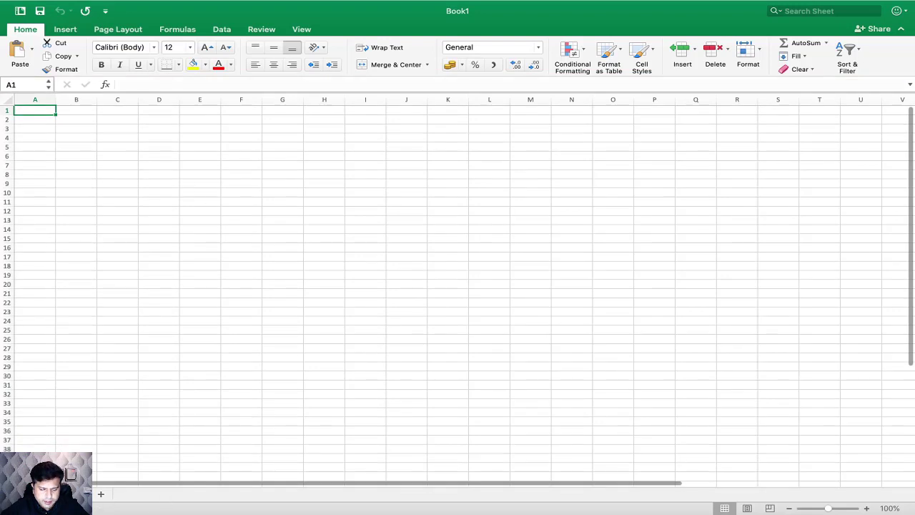
Step: Rename the workbook's only sheet for the keyword list
{"action": "double_click", "coordinate": [79, 493]}
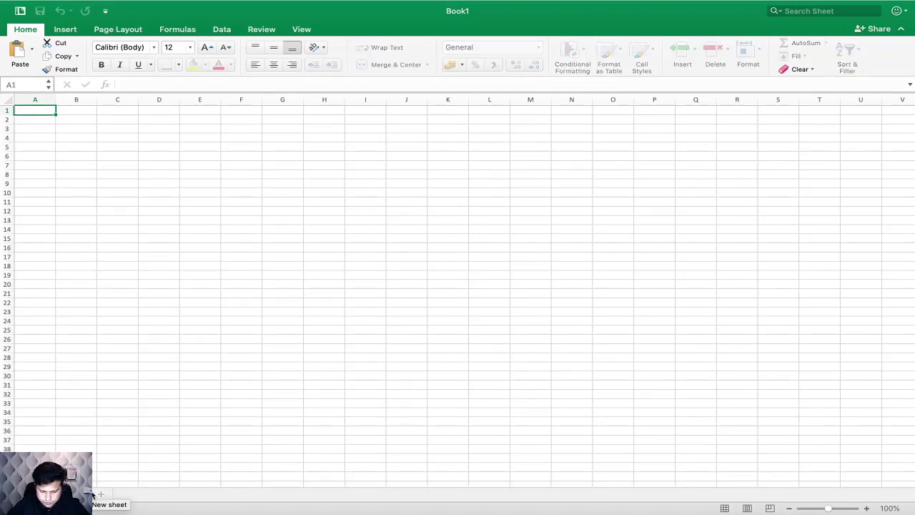
{"action": "type", "text": "Recorsd"}
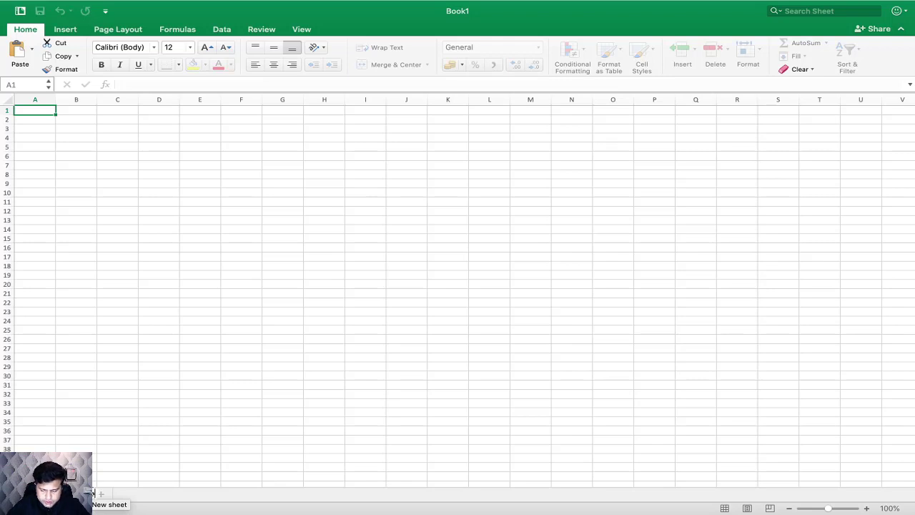
{"action": "key", "text": "BackSpace"}
{"action": "key", "text": "BackSpace"}
{"action": "type", "text": "ds"}
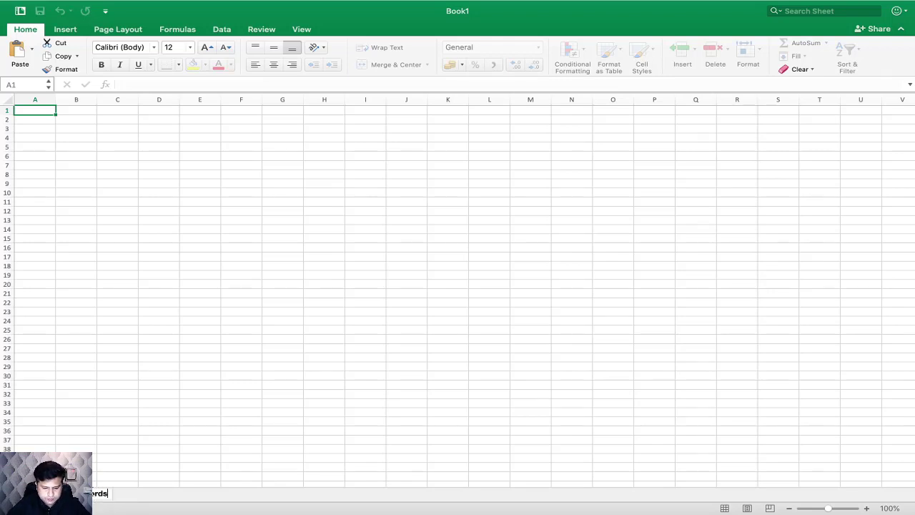
{"action": "left_click", "coordinate": [165, 461]}
{"action": "left_click", "coordinate": [85, 191]}
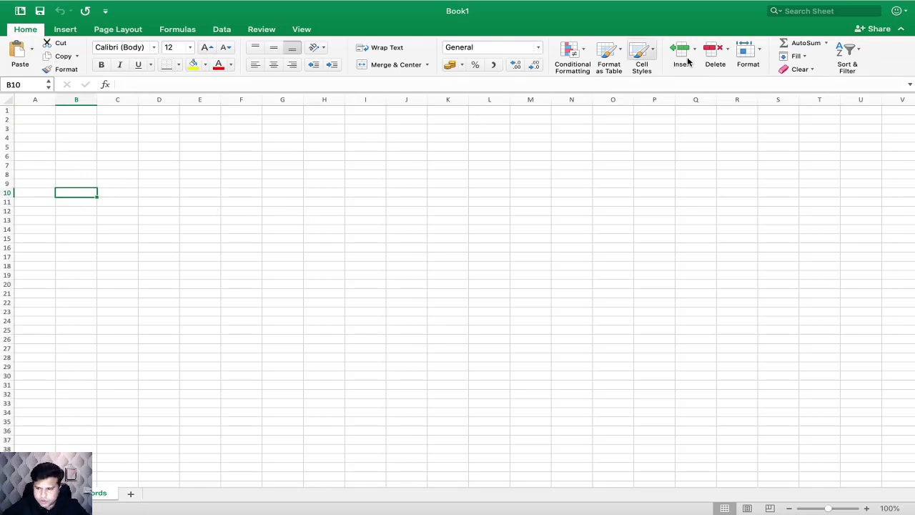
Step: Set the worksheet zoom to 120%
{"action": "left_click", "coordinate": [866, 508]}
{"action": "left_click", "coordinate": [866, 508]}
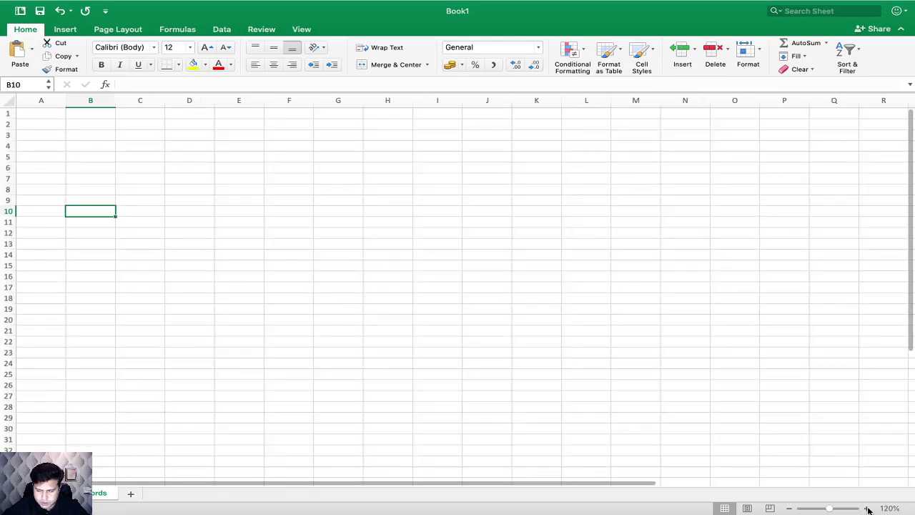
{"action": "left_click", "coordinate": [238, 243]}
{"action": "scroll", "coordinate": [131, 208], "scroll_direction": "up", "scroll_amount": 3}
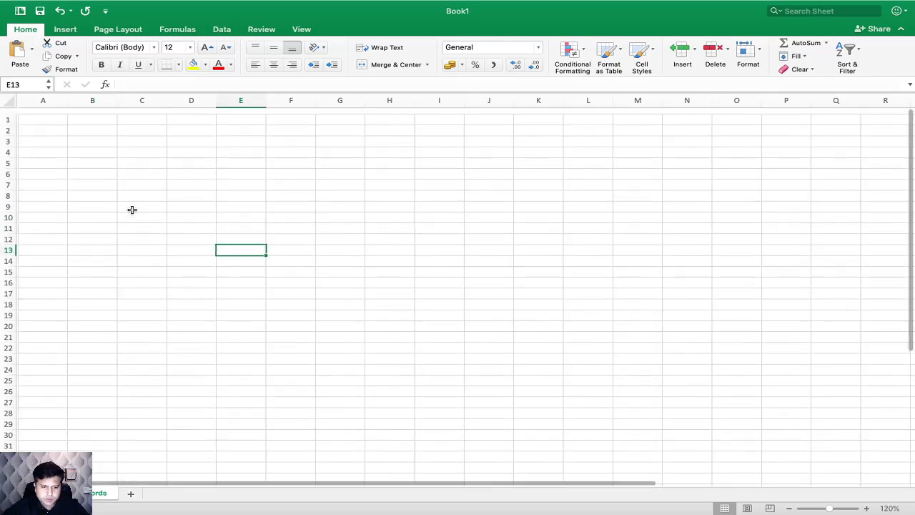
Step: Enter "Leather Bags" as the first keyword in cell A2
{"action": "left_click", "coordinate": [52, 128]}
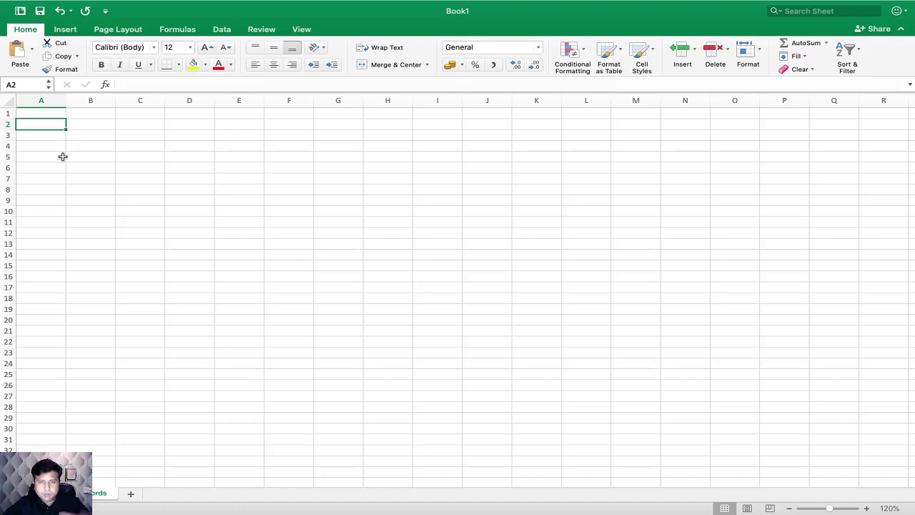
{"action": "type", "text": "Leeathe"}
{"action": "key", "text": "BackSpace"}
{"action": "key", "text": "BackSpace"}
{"action": "key", "text": "BackSpace"}
{"action": "key", "text": "BackSpace"}
{"action": "type", "text": "ther Bags"}
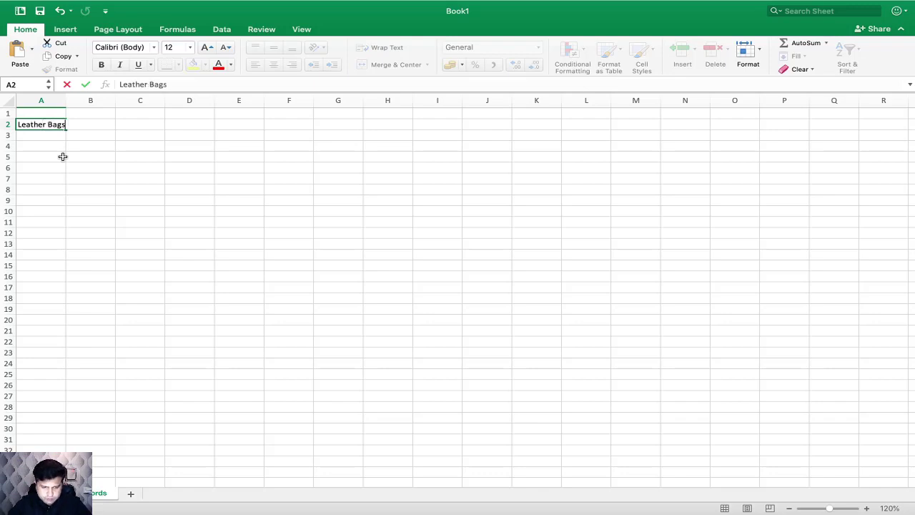
{"action": "key", "text": "Return"}
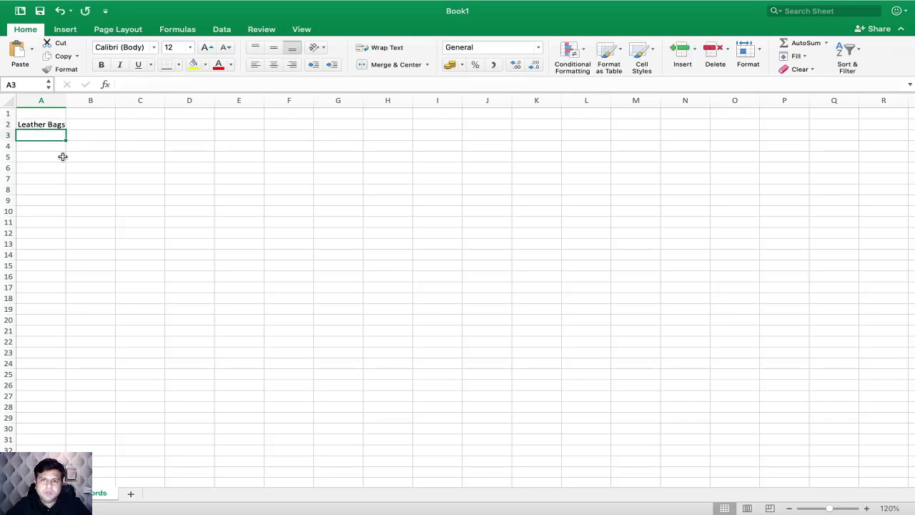
Step: Enter "Pu Leather Handbags" as the second keyword in cell A3
{"action": "type", "text": "PU"}
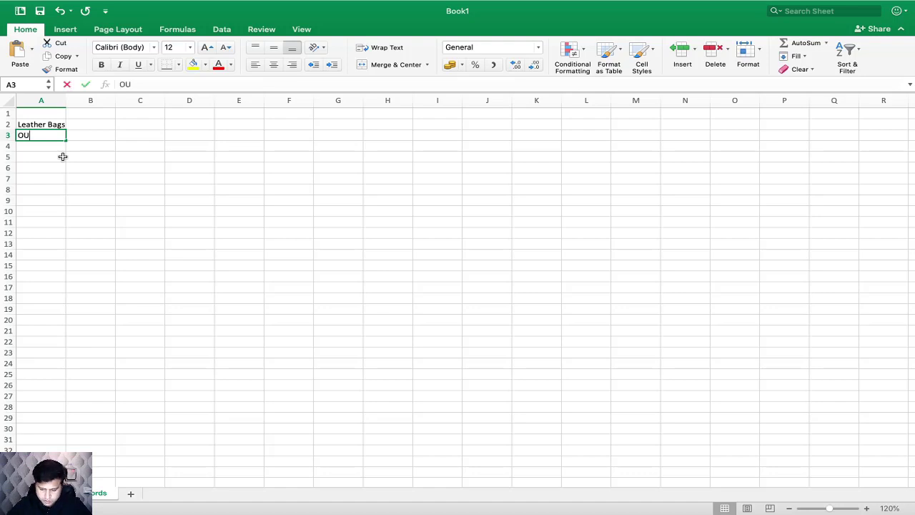
{"action": "key", "text": "BackSpace"}
{"action": "key", "text": "BackSpace"}
{"action": "type", "text": "Pu Leather"}
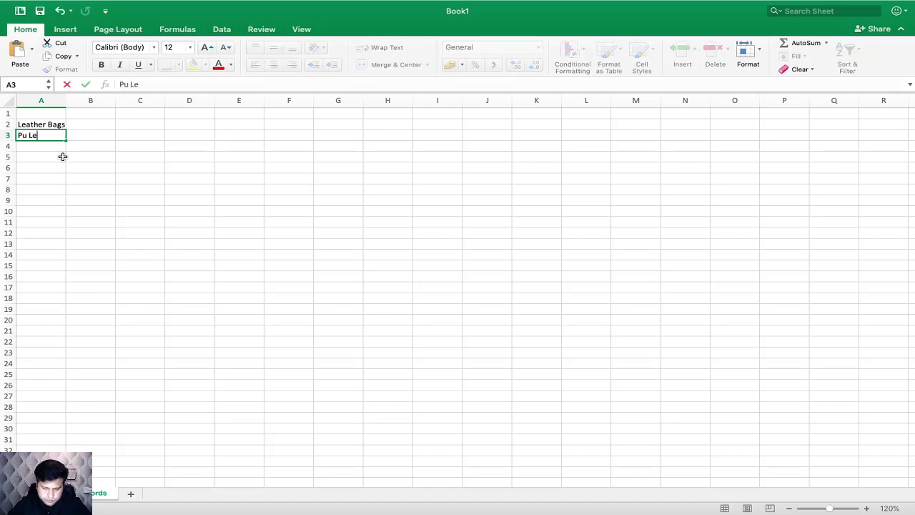
{"action": "type", "text": "Hanbags"}
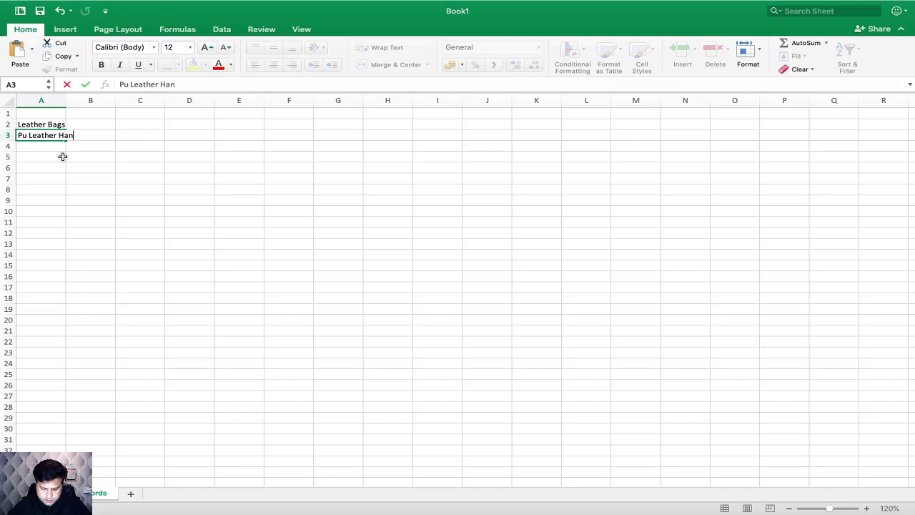
{"action": "key", "text": "BackSpace"}
{"action": "key", "text": "BackSpace"}
{"action": "key", "text": "BackSpace"}
{"action": "key", "text": "BackSpace"}
{"action": "key", "text": "BackSpace"}
{"action": "type", "text": "dbags"}
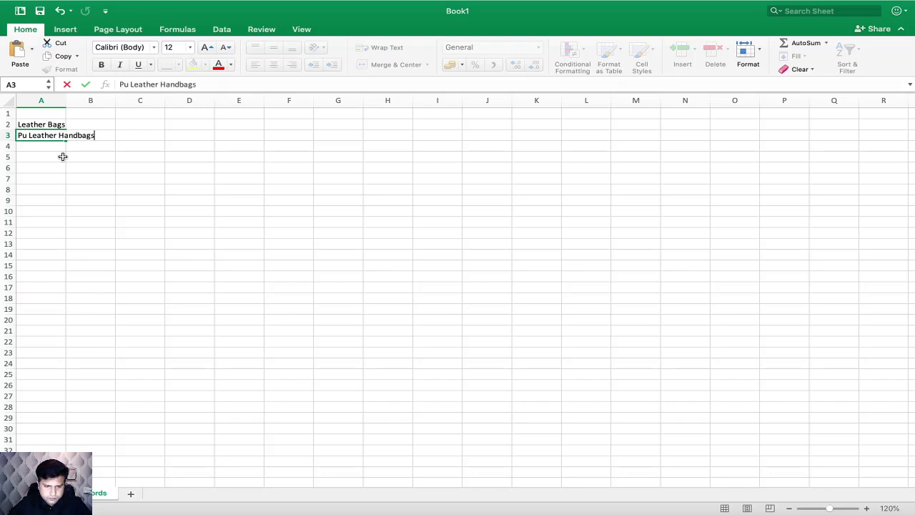
{"action": "key", "text": "Return"}
Step: Widen column A to fit its text and correct the keyword in A3 to "PU Leather Handbags"
{"action": "left_click_drag", "start_coordinate": [66, 99], "coordinate": [101, 100]}
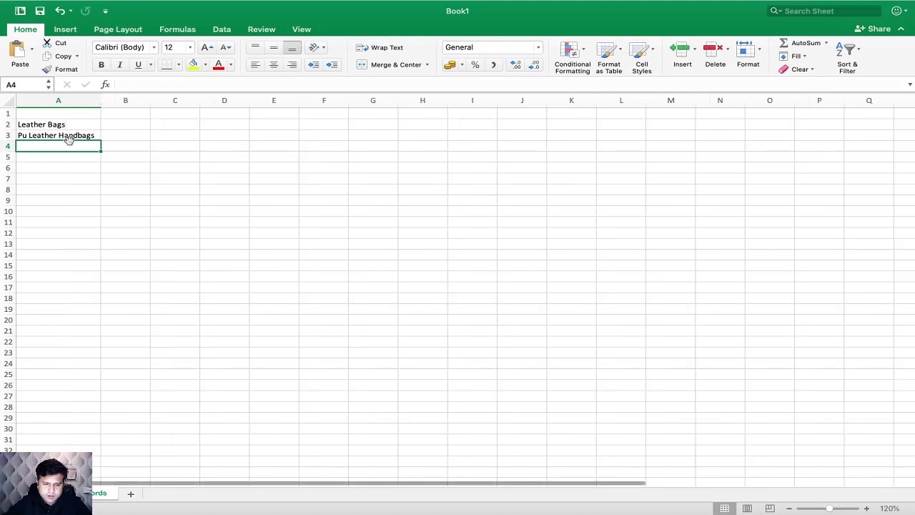
{"action": "double_click", "coordinate": [26, 135]}
{"action": "key", "text": "BackSpace"}
{"action": "type", "text": "U"}
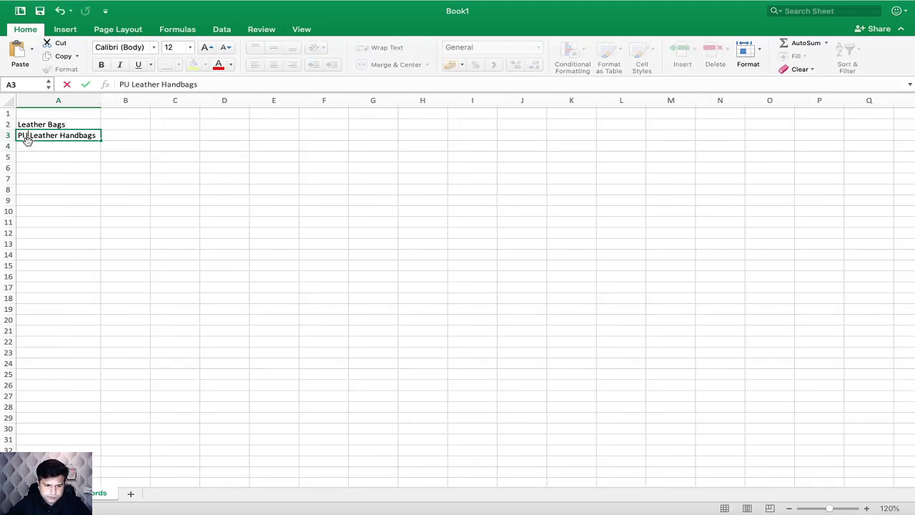
{"action": "key", "text": "Return"}
Step: Enter "Leather Handbags" as the third keyword in cell A4
{"action": "type", "text": "Leather "}
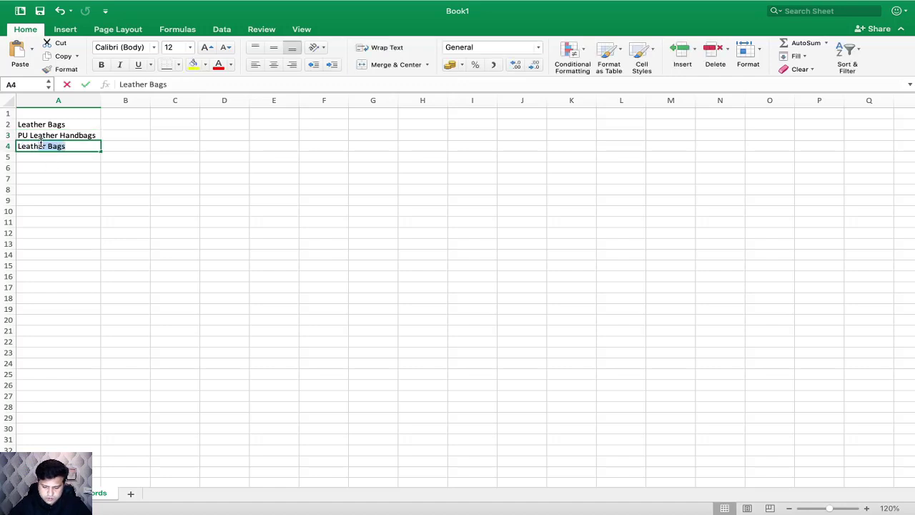
{"action": "type", "text": "Hand"}
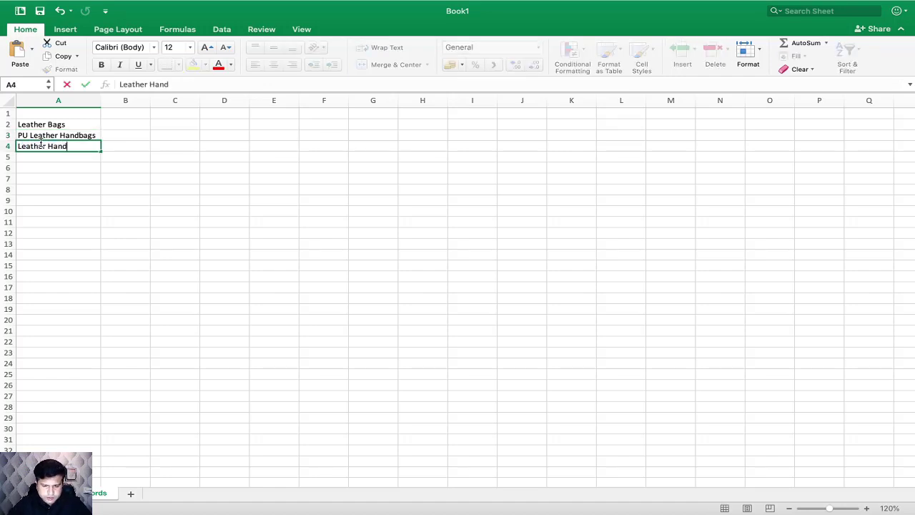
{"action": "type", "text": "bags"}
{"action": "key", "text": "Return"}
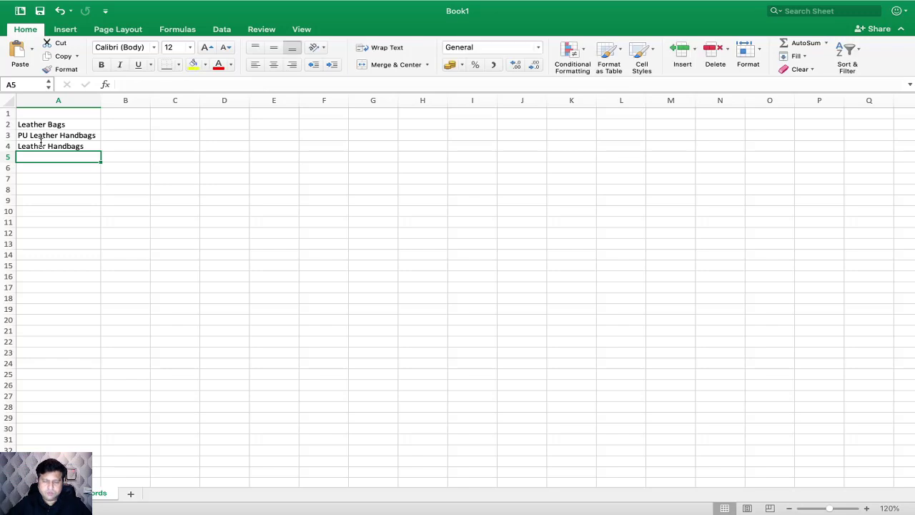
Step: Enter "Best Leather Handbags" as the fourth keyword in cell A5
{"action": "type", "text": "Best Leatherr"}
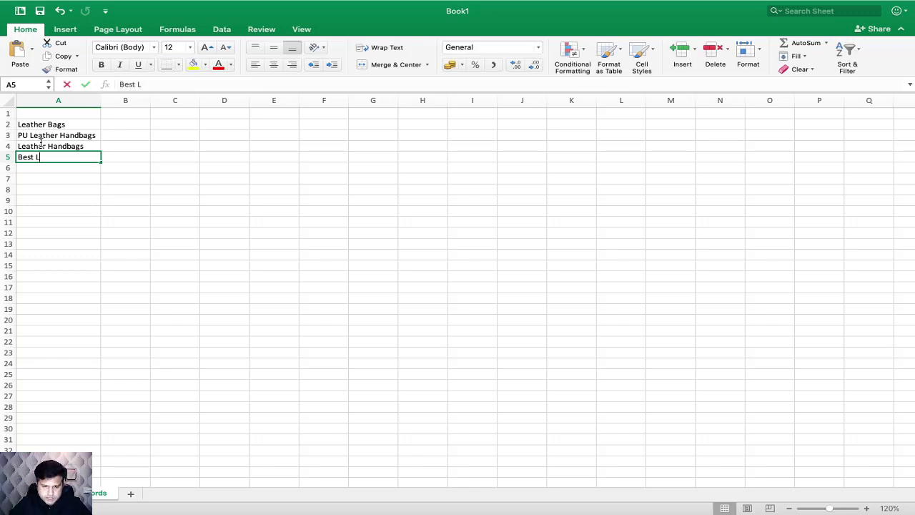
{"action": "key", "text": "BackSpace"}
{"action": "type", "text": "Hangbags"}
{"action": "key", "text": "BackSpace"}
{"action": "key", "text": "BackSpace"}
{"action": "key", "text": "BackSpace"}
{"action": "key", "text": "BackSpace"}
{"action": "key", "text": "BackSpace"}
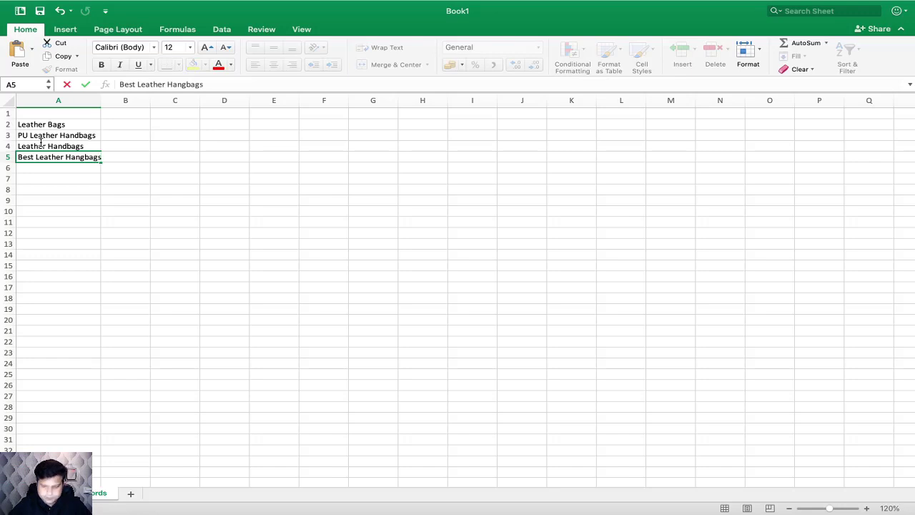
{"action": "type", "text": "dbags"}
{"action": "key", "text": "Return"}
Step: Enter "Branded Leather Handbags" as the fifth keyword in cell A6 and widen column A to fit its text
{"action": "type", "text": "B"}
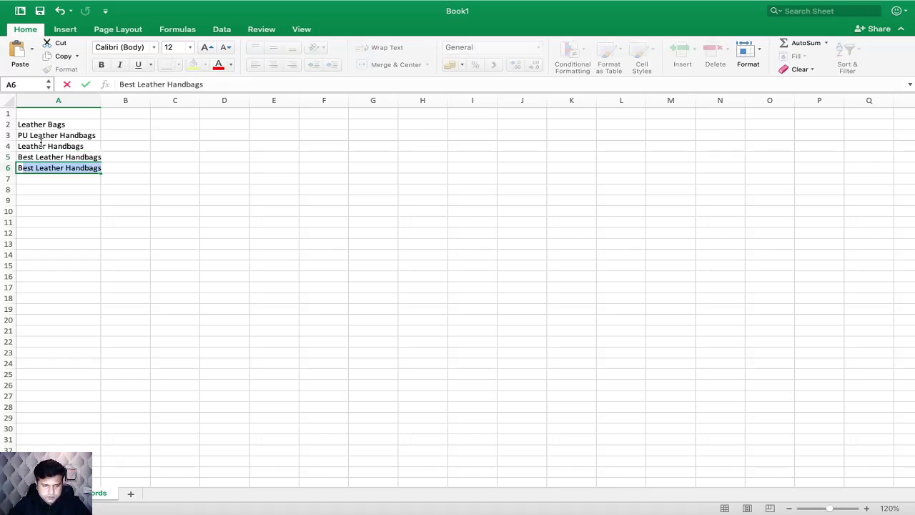
{"action": "type", "text": "anded"}
{"action": "key", "text": "BackSpace"}
{"action": "key", "text": "BackSpace"}
{"action": "key", "text": "BackSpace"}
{"action": "key", "text": "BackSpace"}
{"action": "key", "text": "BackSpace"}
{"action": "type", "text": "randed "}
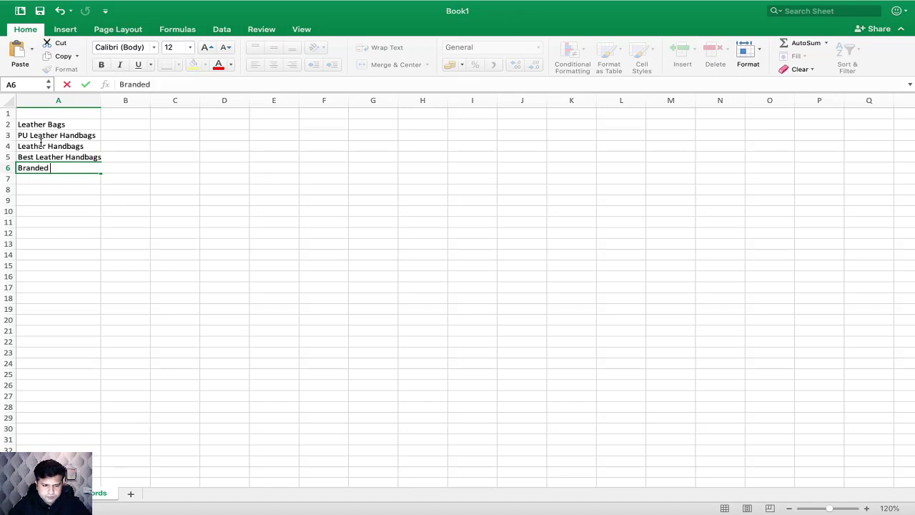
{"action": "type", "text": "Leather Handbags"}
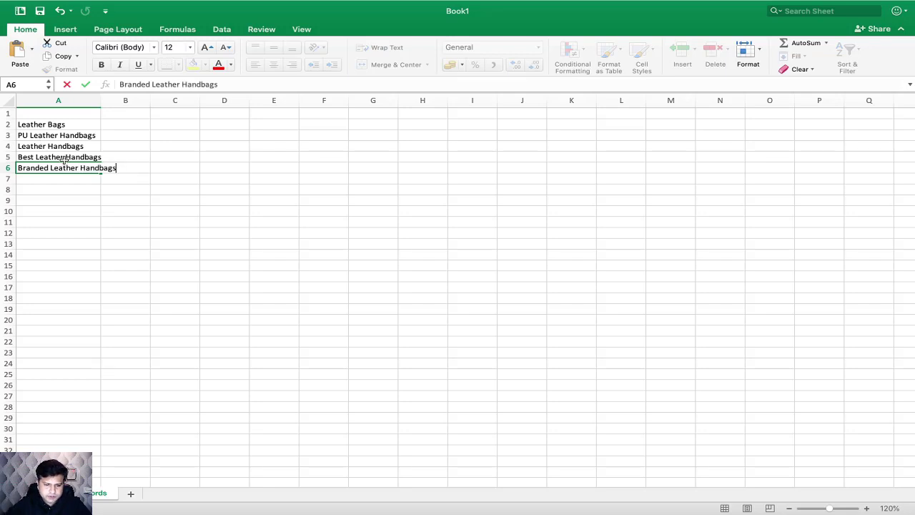
{"action": "left_click", "coordinate": [81, 200]}
{"action": "left_click_drag", "start_coordinate": [100, 101], "coordinate": [100, 101]}
{"action": "double_click", "coordinate": [100, 100]}
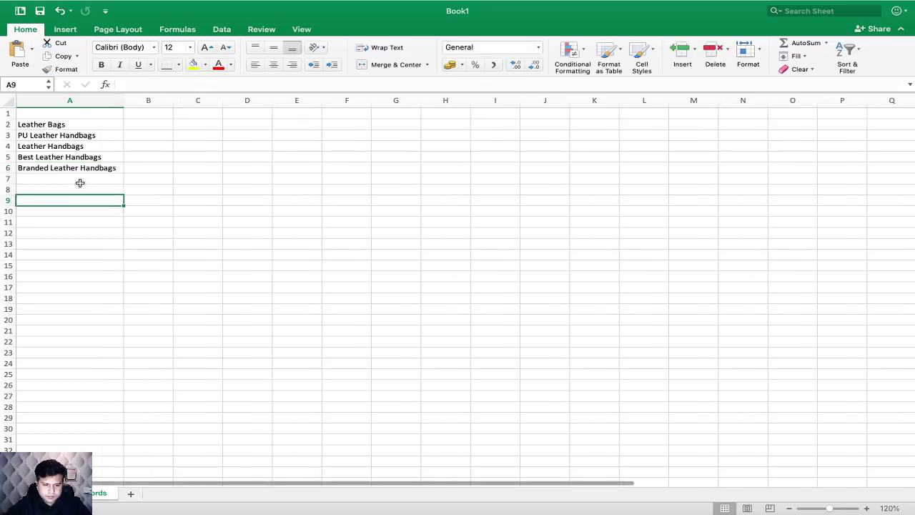
Step: Enter "Cheap Leather Bags" as the sixth keyword in cell A7
{"action": "left_click", "coordinate": [68, 180]}
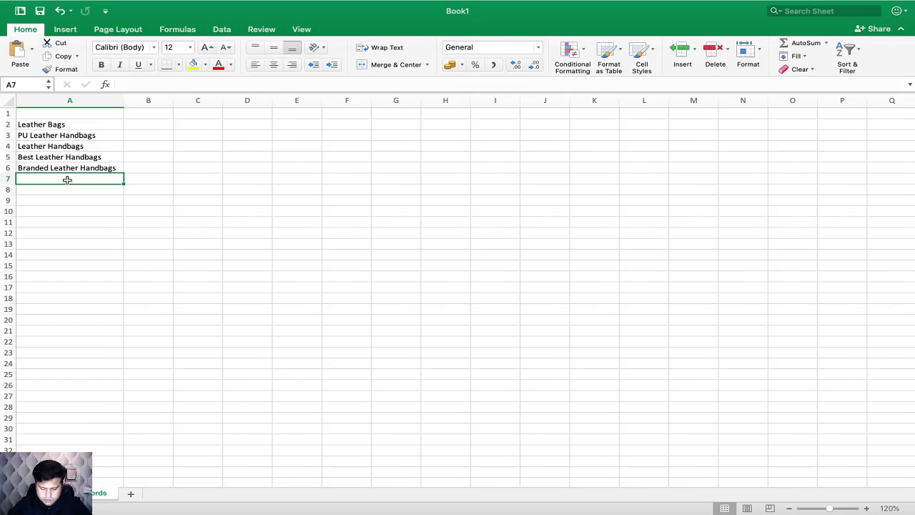
{"action": "type", "text": "Cheap Leather H"}
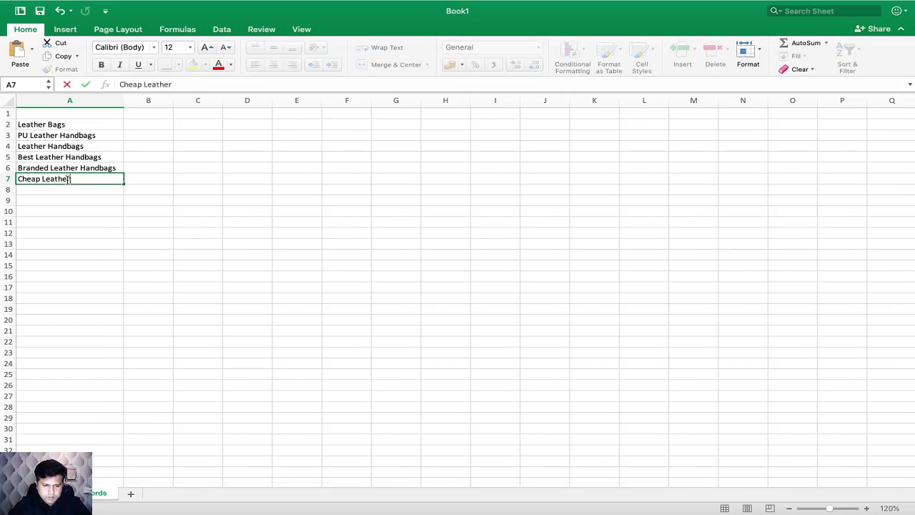
{"action": "key", "text": "BackSpace"}
{"action": "type", "text": "Bags"}
{"action": "key", "text": "Return"}
Step: Replace the word "Bags" in cell A7 so that the keyword reads "Cheap Leather Handbags"
{"action": "left_click", "coordinate": [75, 178]}
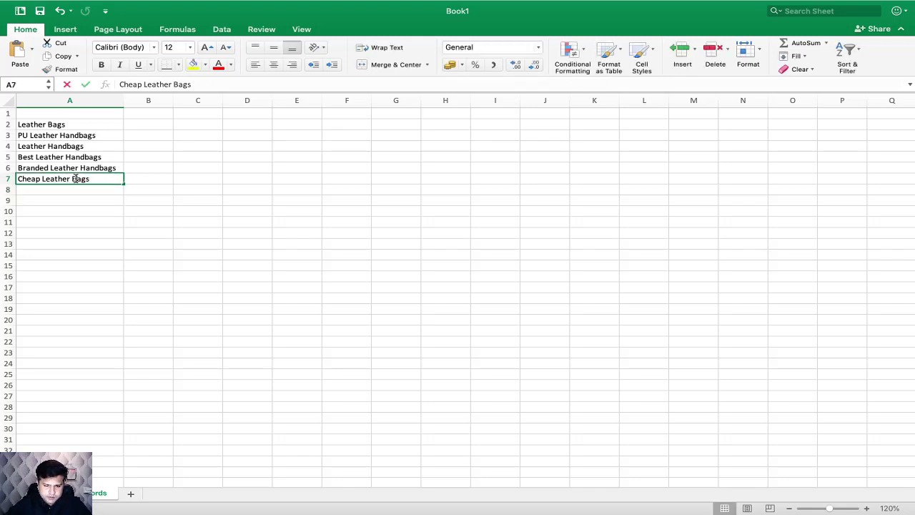
{"action": "double_click", "coordinate": [75, 178]}
{"action": "double_click", "coordinate": [81, 178]}
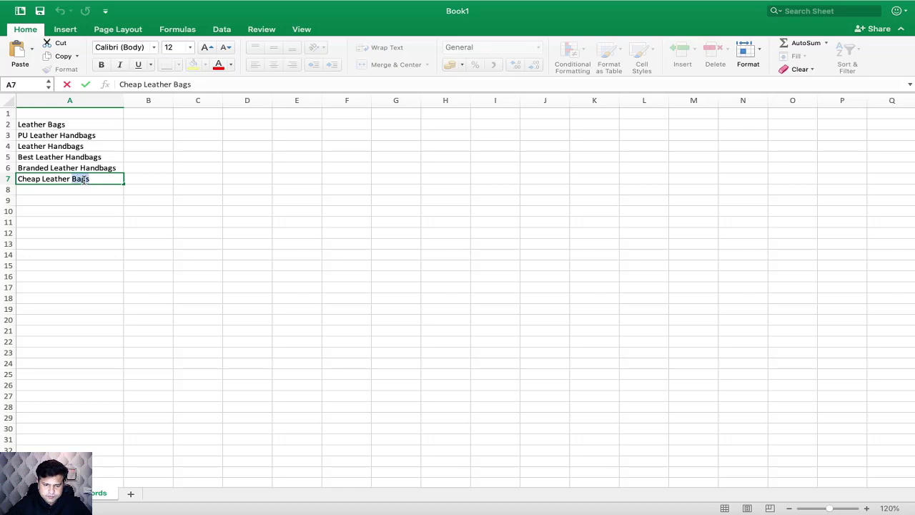
{"action": "key", "text": "BackSpace"}
{"action": "type", "text": "Handbags"}
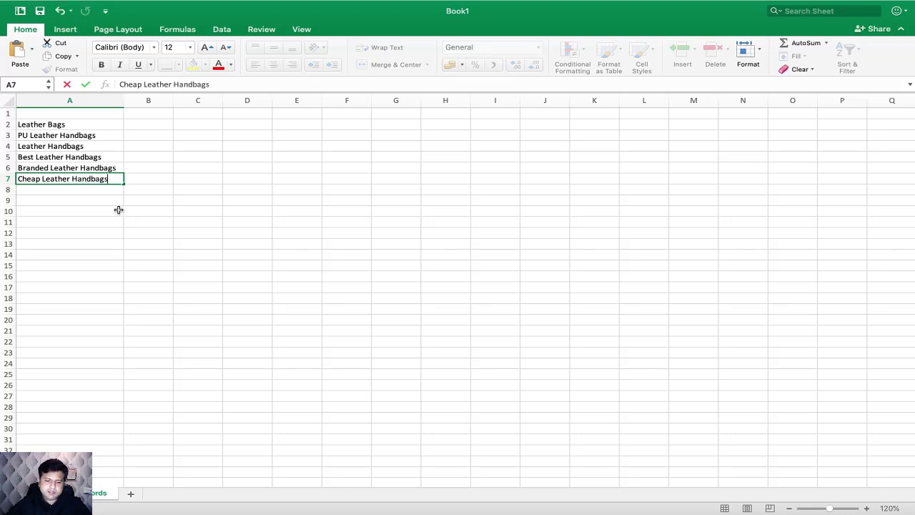
{"action": "left_click", "coordinate": [119, 209]}
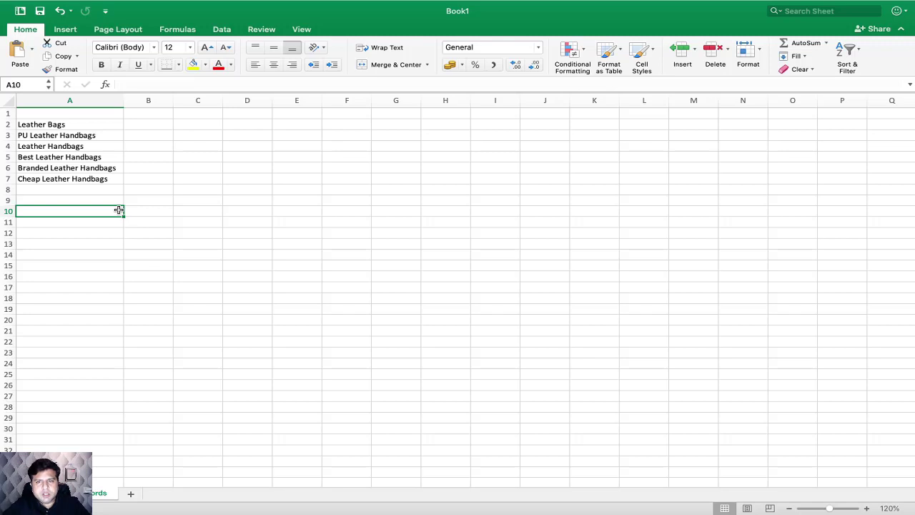
{"action": "double_click", "coordinate": [119, 210]}
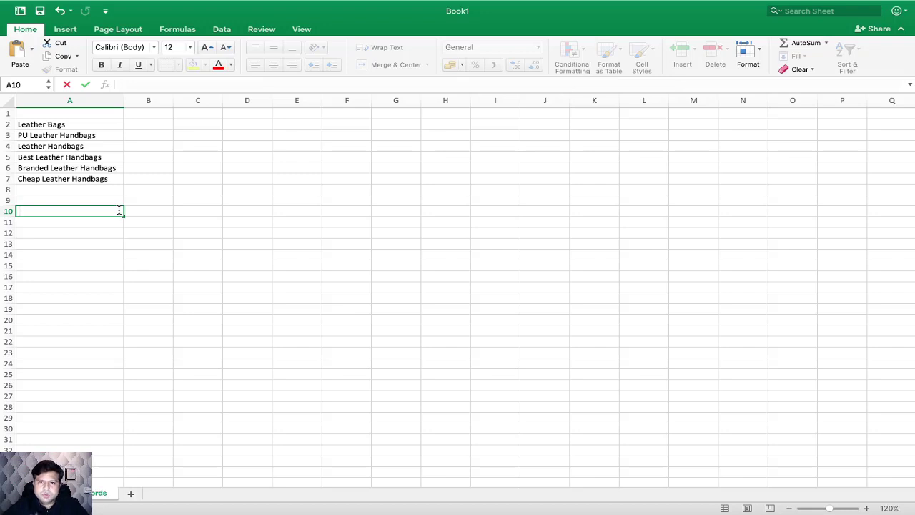
Step: Copy the keyword "Leather Handbags" from cell A4
{"action": "left_click", "coordinate": [77, 156]}
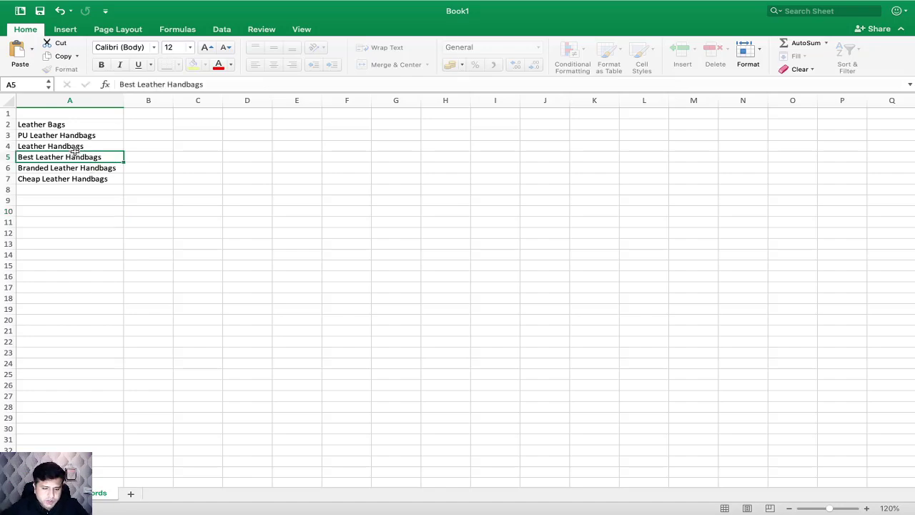
{"action": "key", "text": "super+c"}
{"action": "left_click", "coordinate": [78, 147]}
{"action": "key", "text": "super+c"}
Step: Switch to Chrome, open google.com in a new tab and paste "Leather Handbags" into the search box to get suggestions
{"action": "key", "text": "super+Tab"}
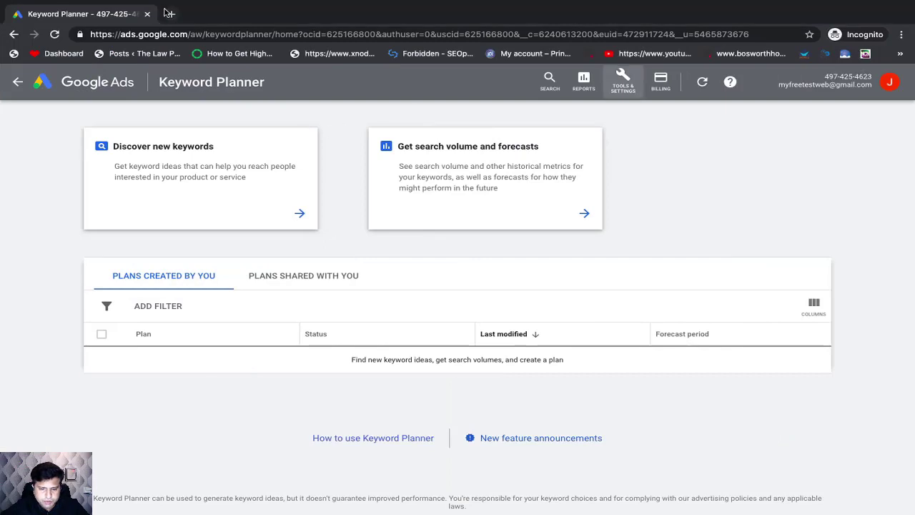
{"action": "left_click", "coordinate": [170, 14]}
{"action": "type", "text": "google.com"}
{"action": "key", "text": "Return"}
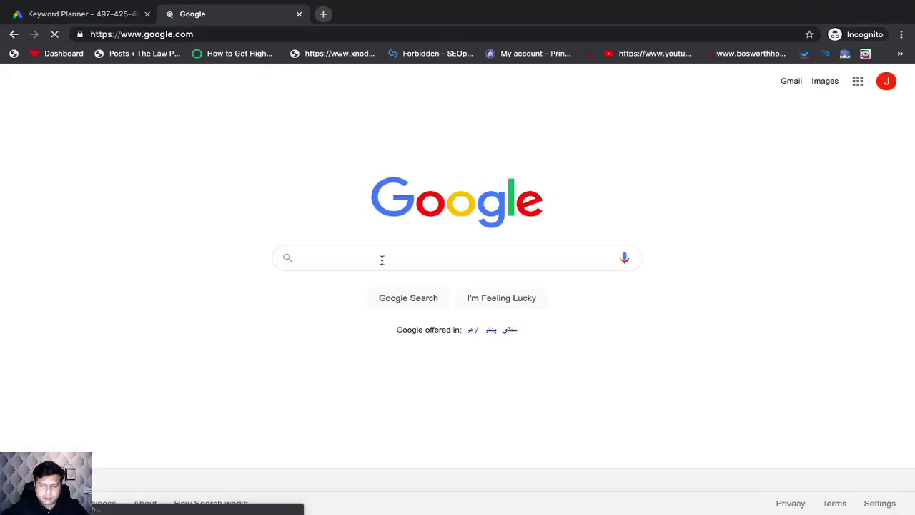
{"action": "key", "text": "super+v"}
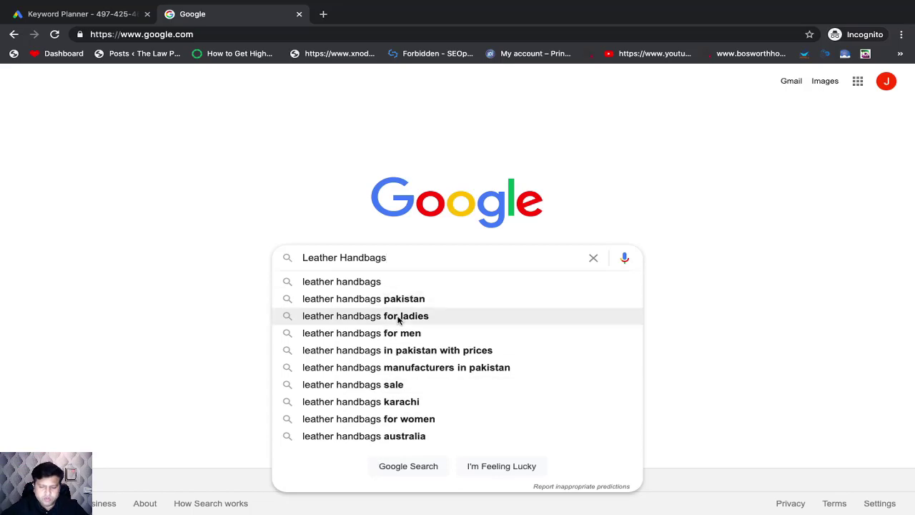
Step: Switch back to Excel and enter the suggested keyword "Leather Handbags for Ladies" in cell A8
{"action": "key", "text": "super+Tab"}
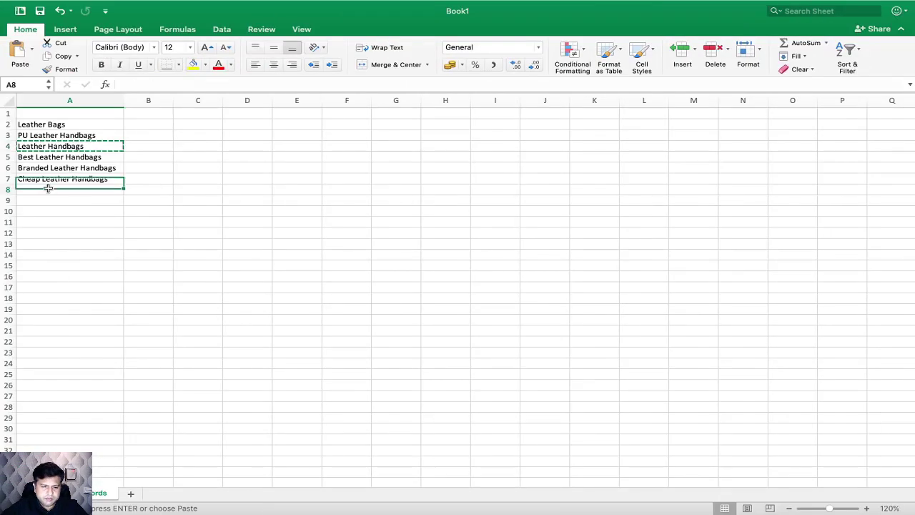
{"action": "double_click", "coordinate": [49, 189]}
{"action": "key", "text": "ctrl+v"}
{"action": "type", "text": "fo"}
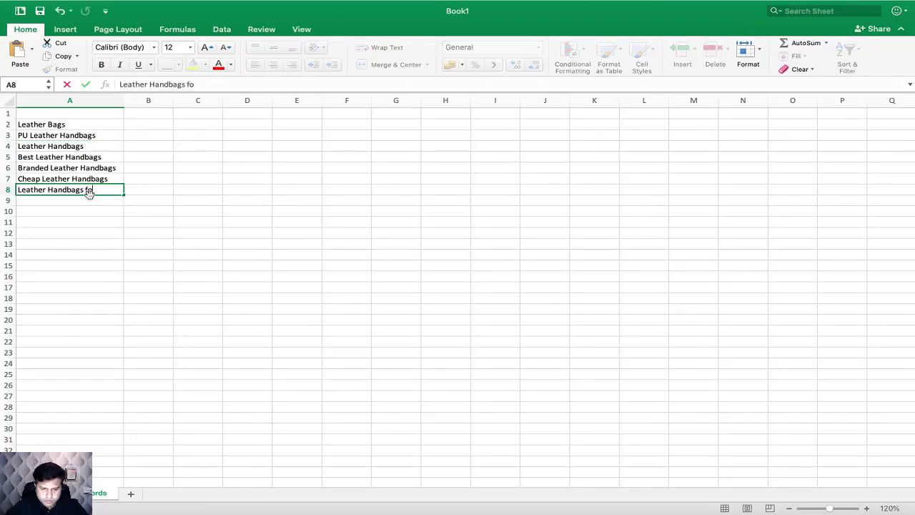
{"action": "type", "text": "r a"}
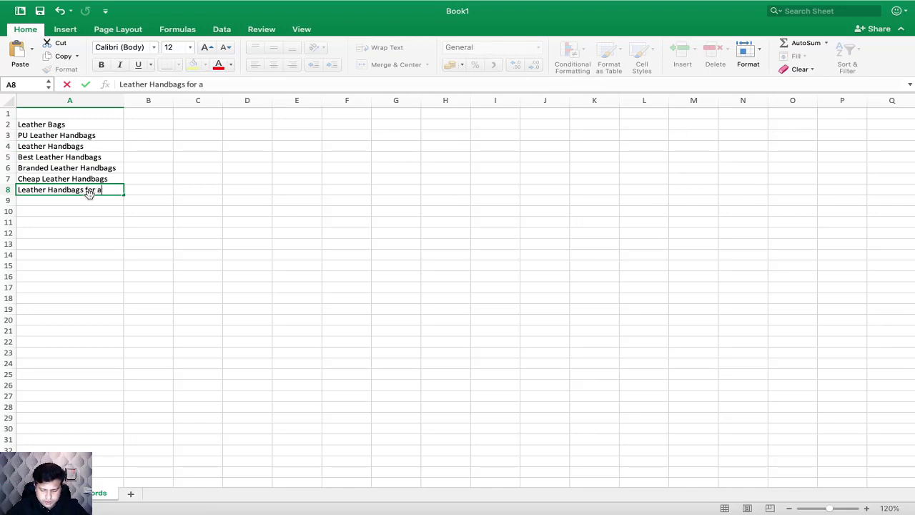
{"action": "key", "text": "BackSpace"}
{"action": "type", "text": "Ladies"}
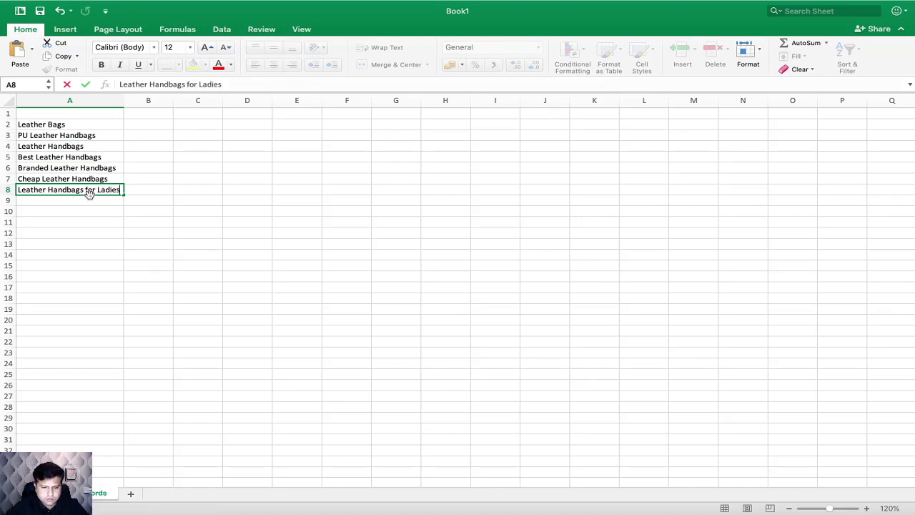
Step: Enter "Leather Handbags for Women" from the Google suggestions as the next keyword in cell A9
{"action": "double_click", "coordinate": [93, 202]}
{"action": "key", "text": "super+Tab"}
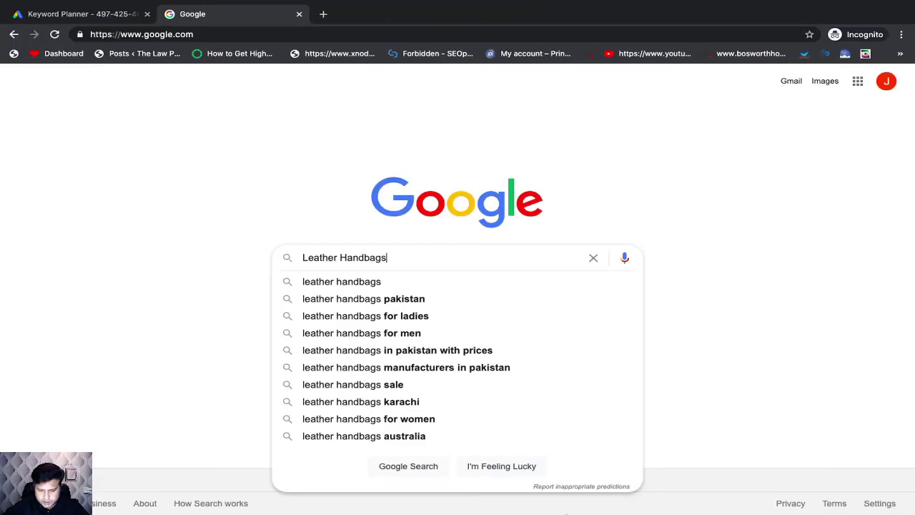
{"action": "key", "text": "super+Tab"}
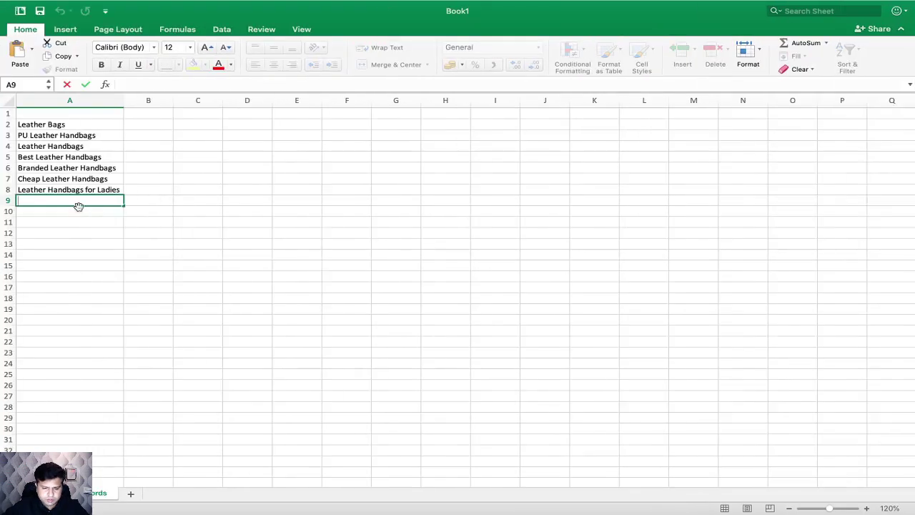
{"action": "key", "text": "super+v"}
{"action": "type", "text": "for"}
{"action": "key", "text": "BackSpace"}
{"action": "type", "text": "Wo"}
{"action": "key", "text": "BackSpace"}
{"action": "type", "text": "emen"}
{"action": "key", "text": "Left"}
{"action": "key", "text": "Left"}
{"action": "key", "text": "Left"}
{"action": "key", "text": "BackSpace"}
{"action": "type", "text": "o"}
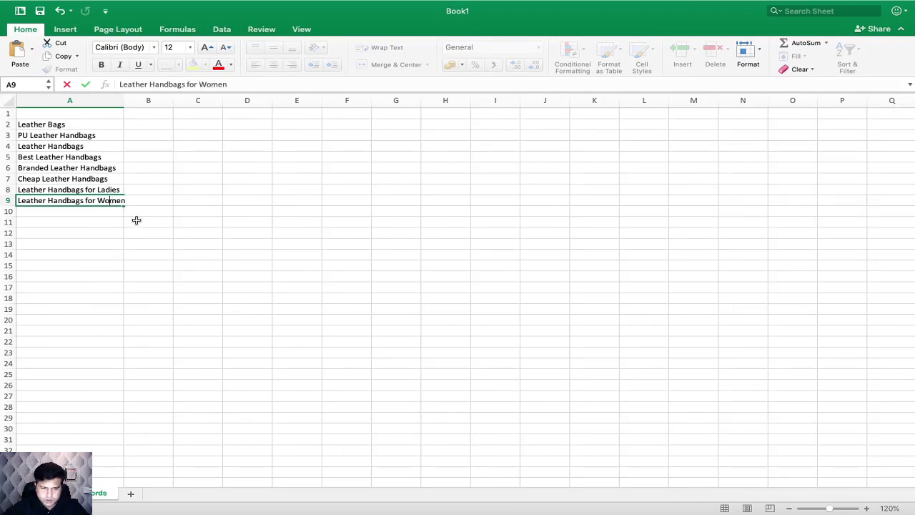
{"action": "left_click", "coordinate": [136, 220]}
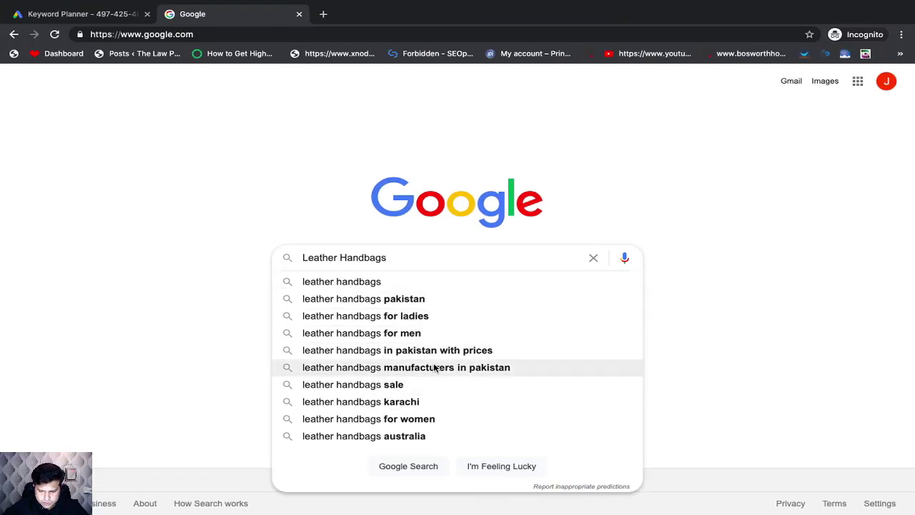
Step: Enter the suggested keyword "Leather Handbags Sale" in cell A10, without a leading space
{"action": "key", "text": "super+Tab"}
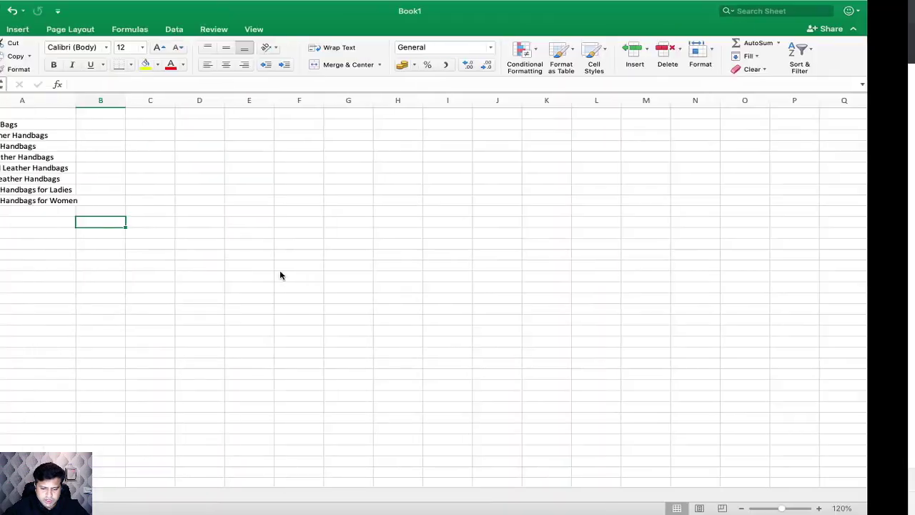
{"action": "double_click", "coordinate": [87, 212]}
{"action": "key", "text": "super+v"}
{"action": "type", "text": "Sale"}
{"action": "left_click", "coordinate": [168, 235]}
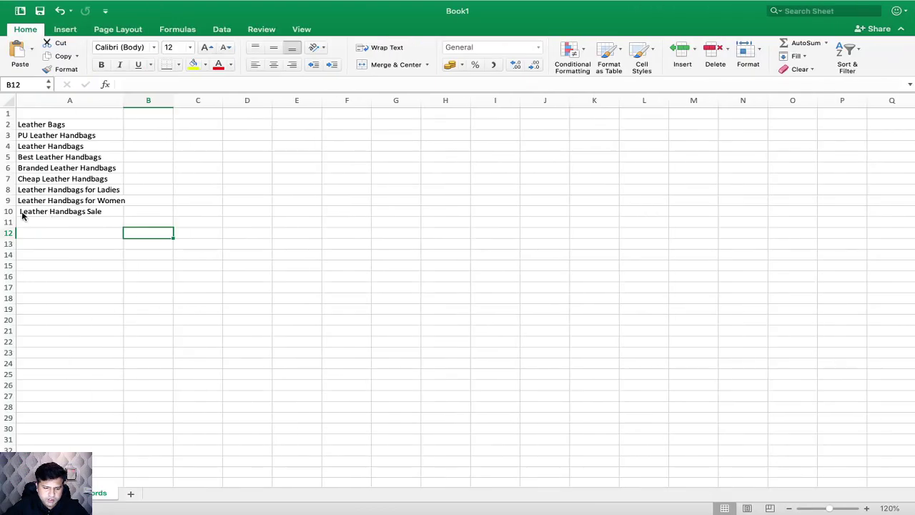
{"action": "double_click", "coordinate": [20, 211]}
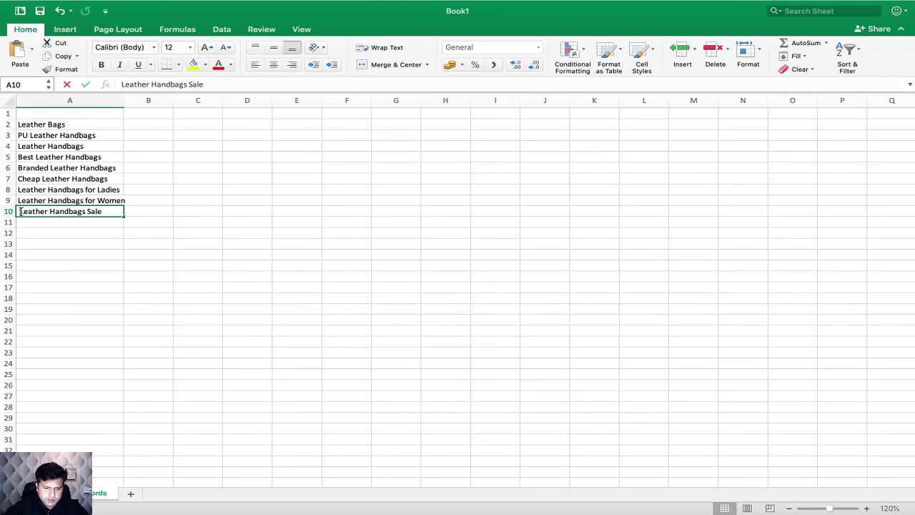
{"action": "key", "text": "BackSpace"}
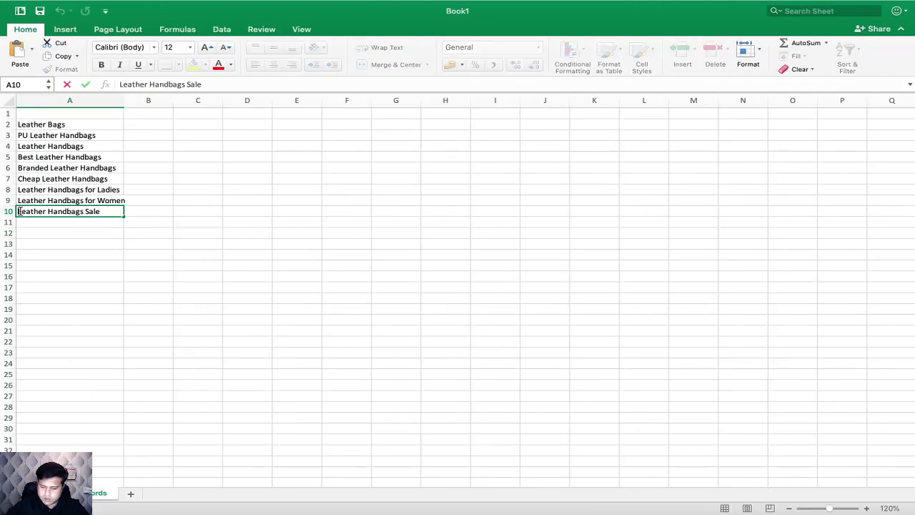
Step: Switch to Chrome and examine Google's suggestions for "Leather Handbags" followed by each letter from a to f in turn
{"action": "key", "text": "ctrl+Right"}
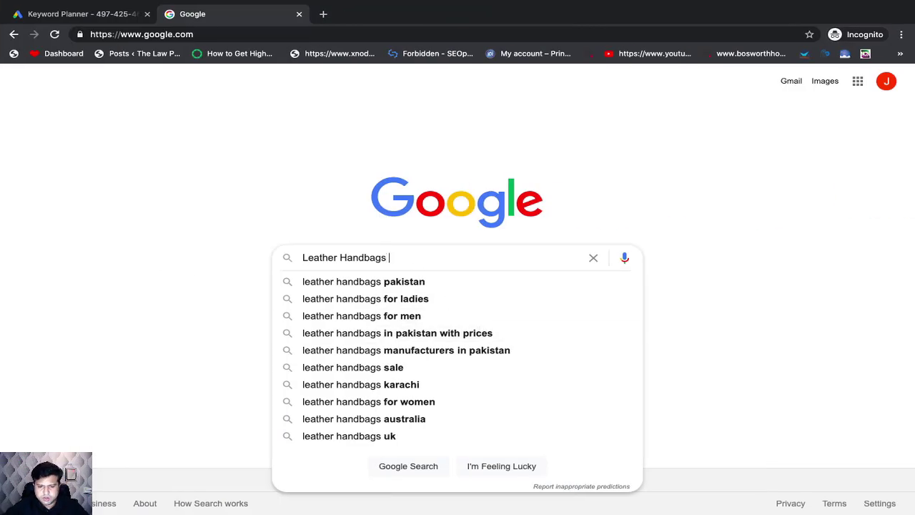
{"action": "type", "text": "a"}
{"action": "key", "text": "BackSpace"}
{"action": "type", "text": "b"}
{"action": "key", "text": "BackSpace"}
{"action": "type", "text": "c"}
{"action": "key", "text": "BackSpace"}
{"action": "type", "text": "d"}
{"action": "key", "text": "BackSpace"}
{"action": "type", "text": "e"}
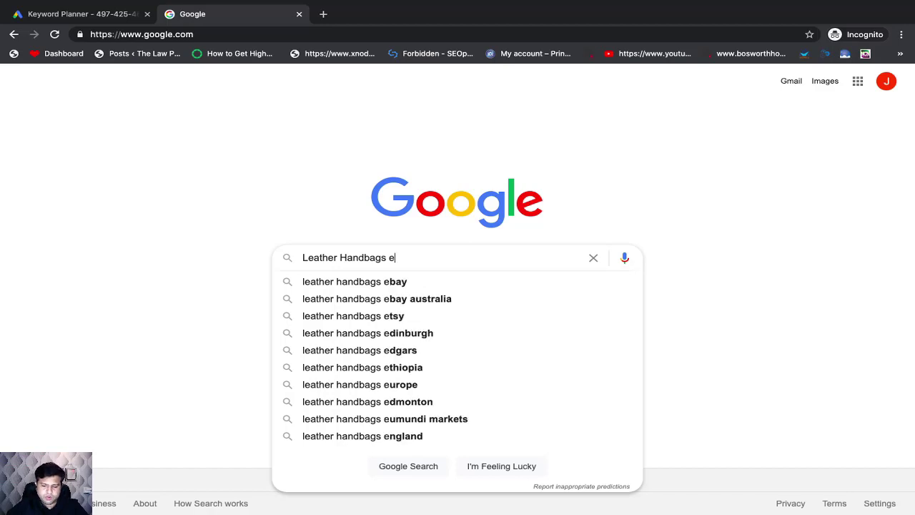
{"action": "key", "text": "BackSpace"}
{"action": "type", "text": "f"}
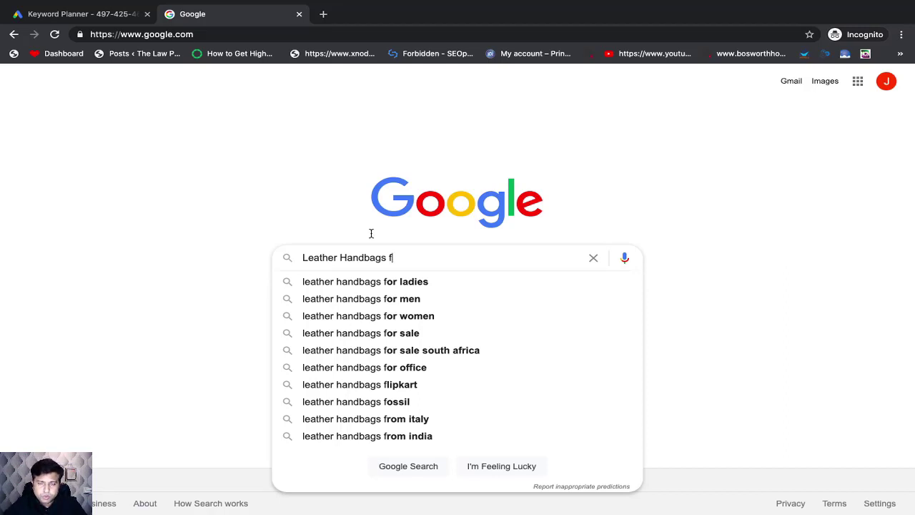
Step: Search Google for "Leather Handbags", dismiss the location request and look through the results and related searches
{"action": "left_click", "coordinate": [32, 13]}
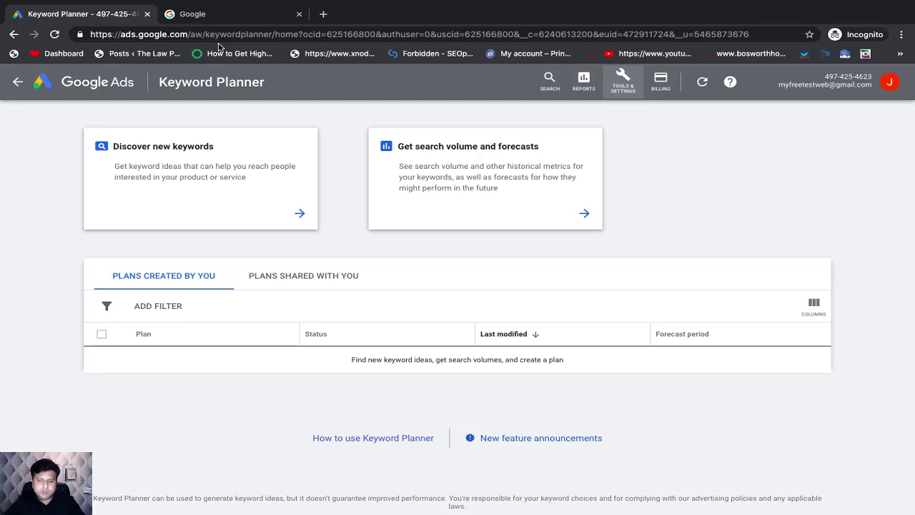
{"action": "left_click", "coordinate": [231, 20]}
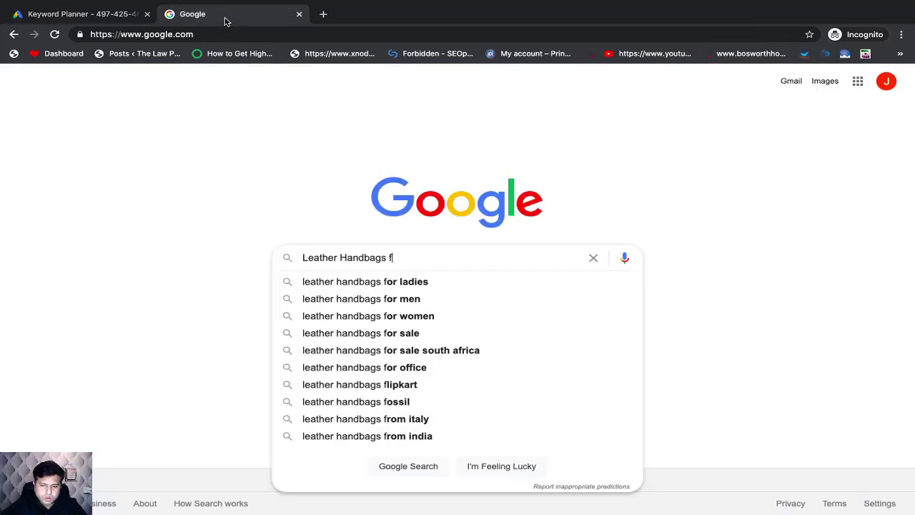
{"action": "key", "text": "BackSpace"}
{"action": "key", "text": "BackSpace"}
{"action": "key", "text": "Return"}
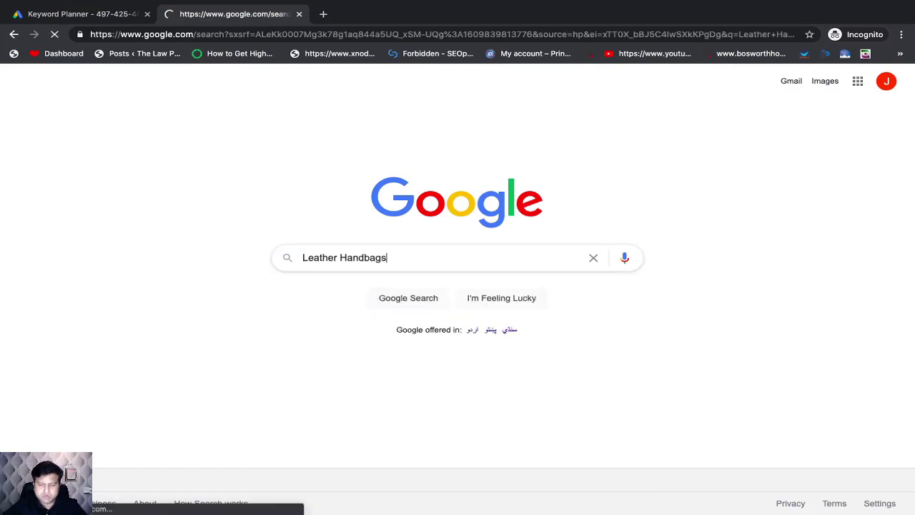
{"action": "scroll", "coordinate": [335, 290], "scroll_direction": "down", "scroll_amount": 20}
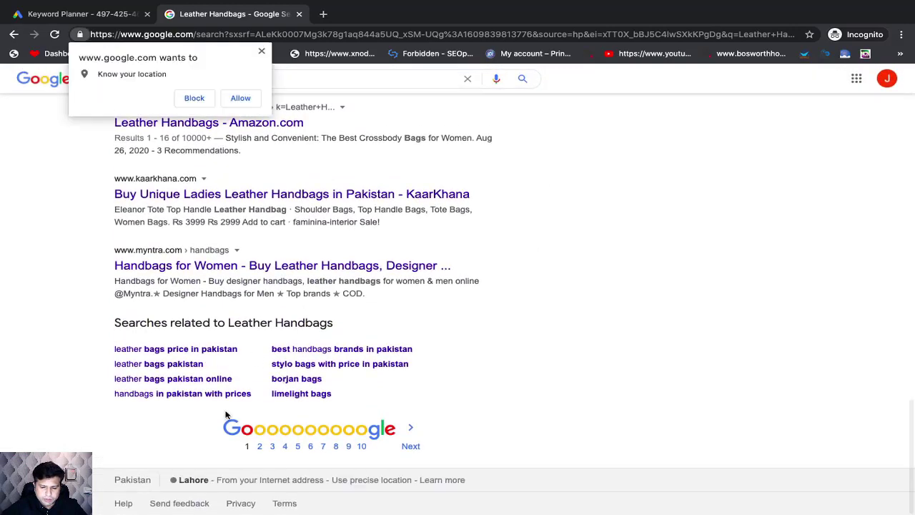
{"action": "left_click", "coordinate": [261, 52]}
{"action": "scroll", "coordinate": [236, 381], "scroll_direction": "up", "scroll_amount": 15}
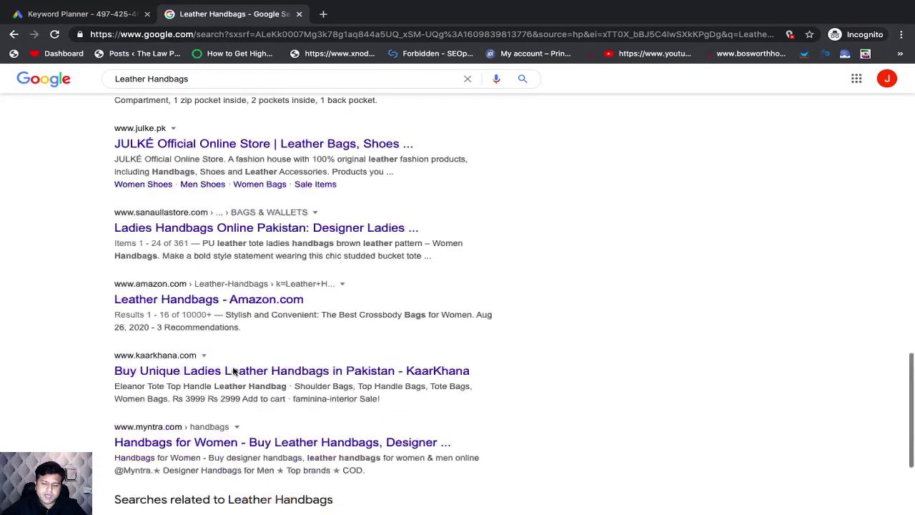
Step: Check Google's suggestions for "Leather Handbags a", then for "Leather Handbags" with the extra letter removed
{"action": "left_click", "coordinate": [224, 87]}
{"action": "type", "text": "a"}
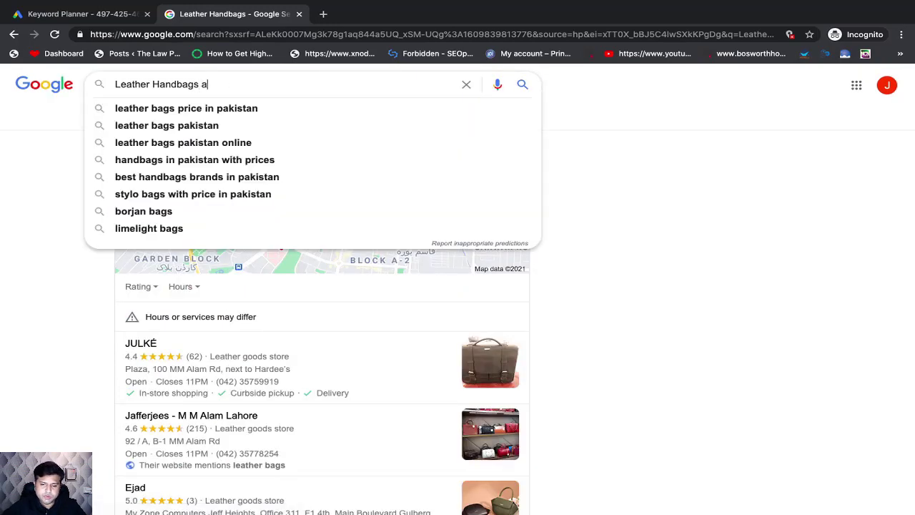
{"action": "key", "text": "BackSpace"}
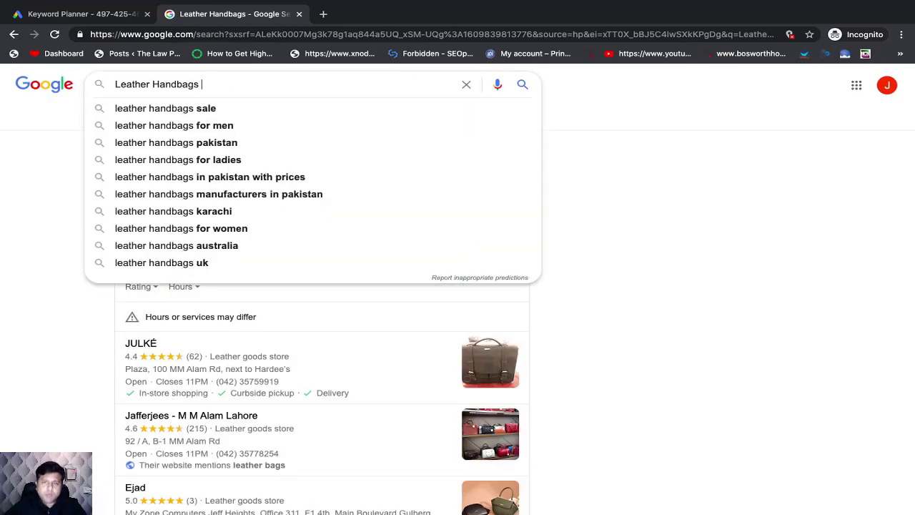
Step: Open the keyword.io keyword research site in a new browser tab
{"action": "left_click", "coordinate": [328, 17]}
{"action": "type", "text": "kew"}
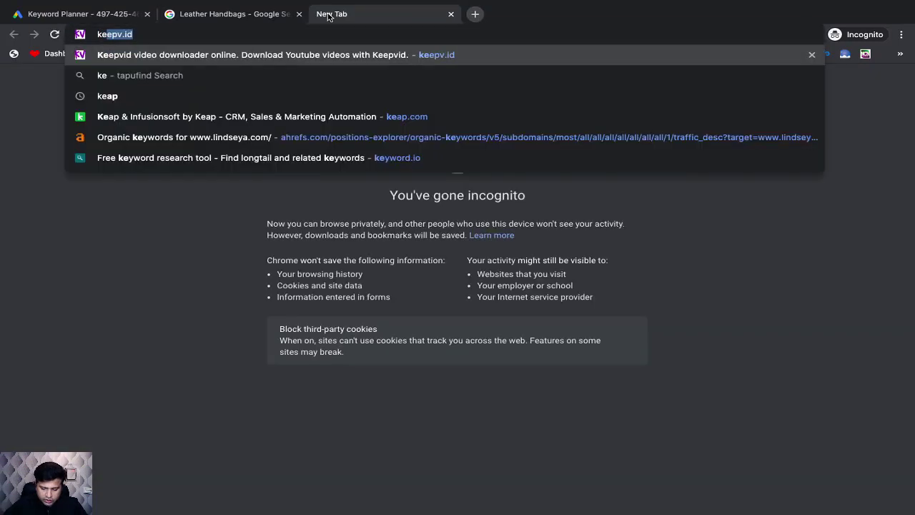
{"action": "key", "text": "BackSpace"}
{"action": "key", "text": "BackSpace"}
{"action": "type", "text": "eyword"}
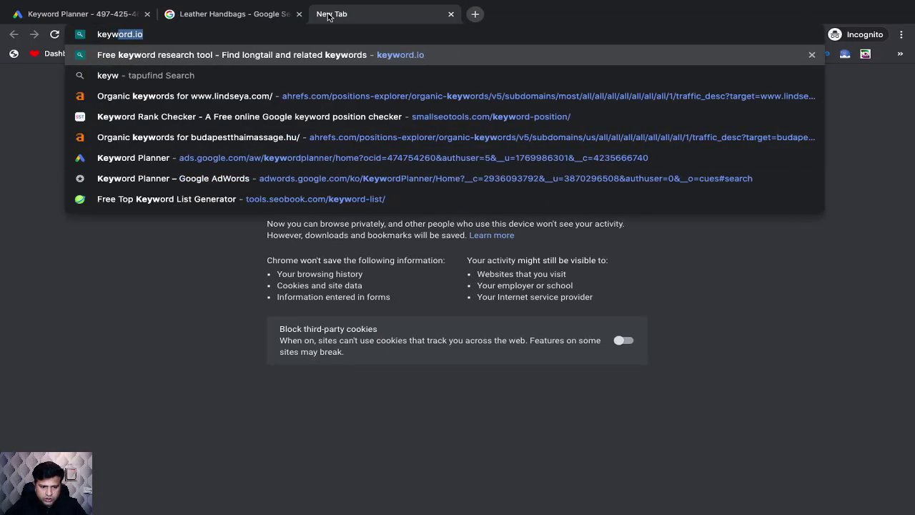
{"action": "key", "text": "Return"}
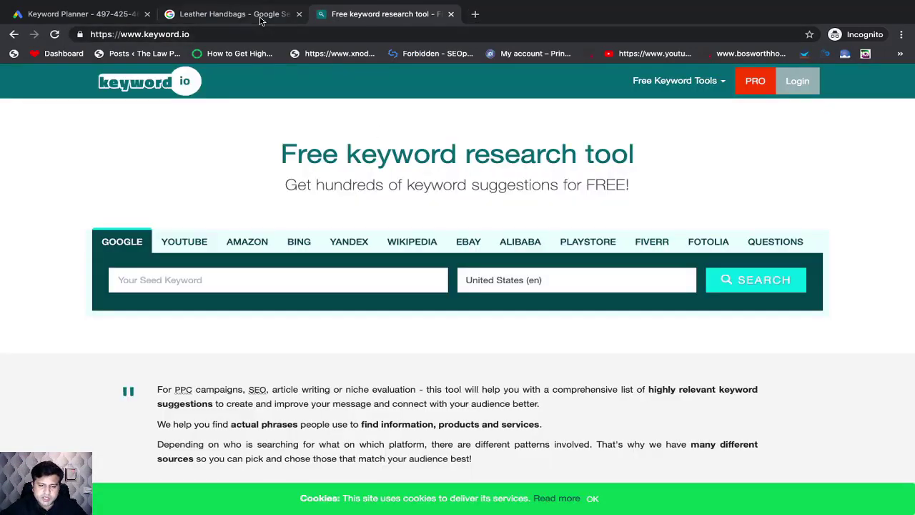
Step: Copy "Leather Handbags" from the Google search as keyword.io's seed keyword and run the Google search for United States (en)
{"action": "left_click", "coordinate": [261, 14]}
{"action": "triple_click", "coordinate": [187, 84]}
{"action": "key", "text": "ctrl+c"}
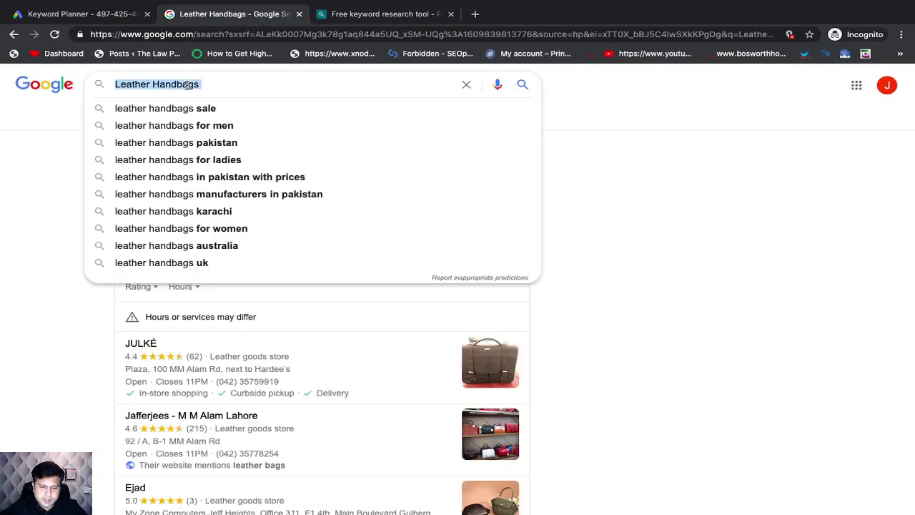
{"action": "left_click", "coordinate": [376, 15]}
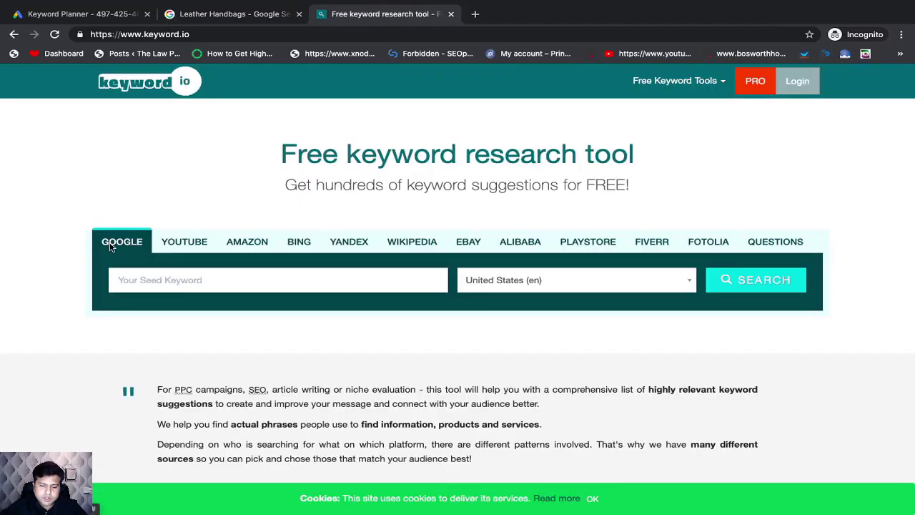
{"action": "left_click", "coordinate": [165, 281]}
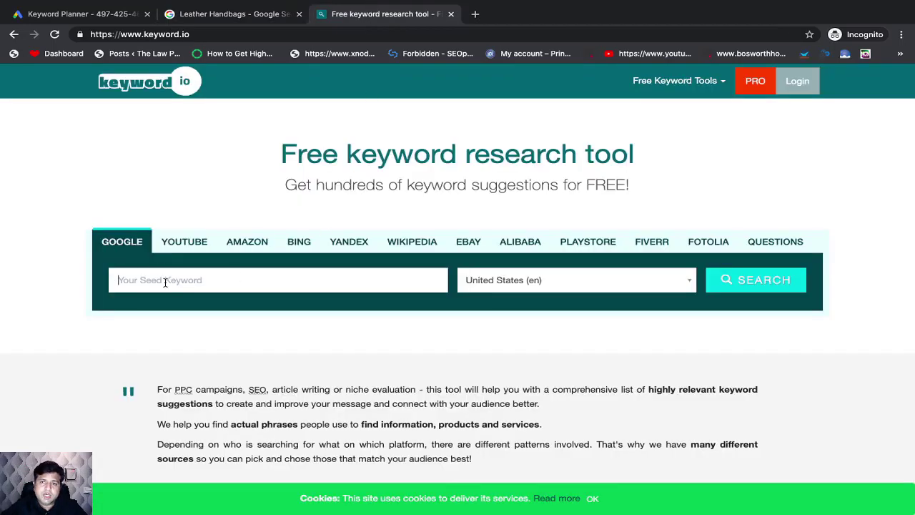
{"action": "key", "text": "ctrl+v"}
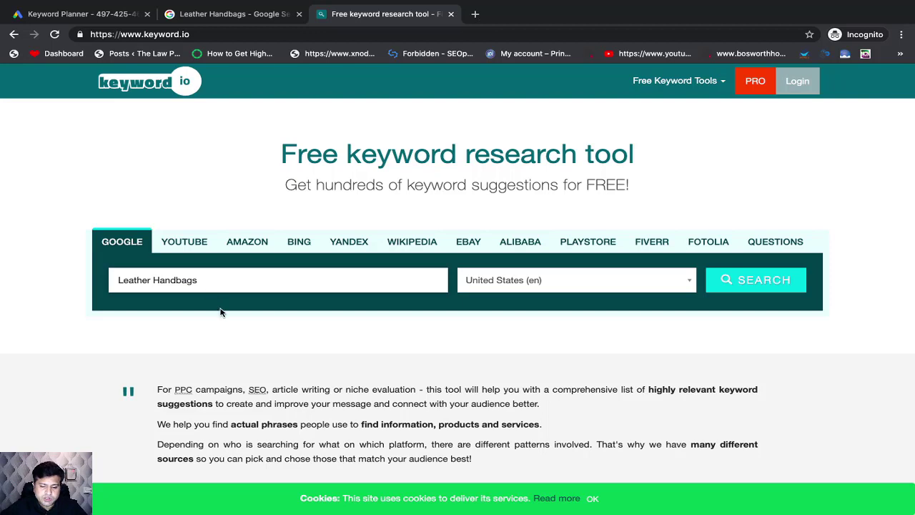
{"action": "key", "text": "BackSpace"}
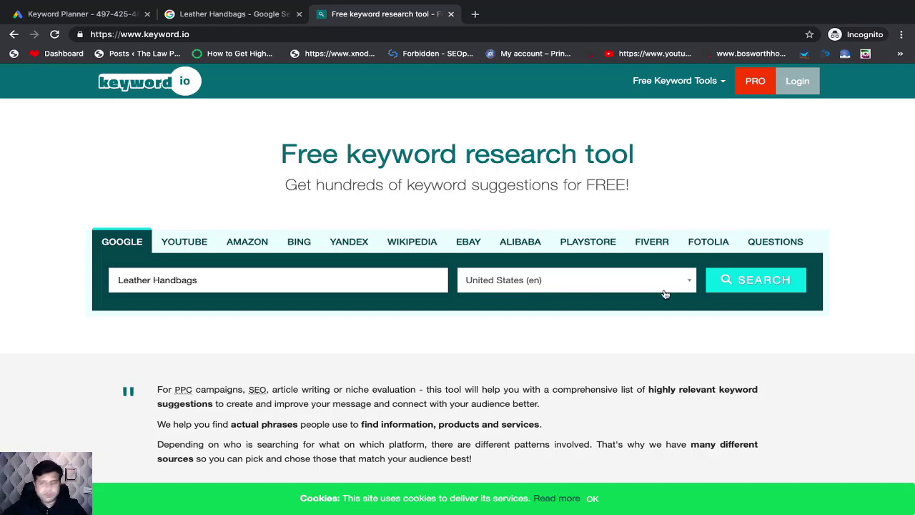
{"action": "left_click", "coordinate": [611, 288]}
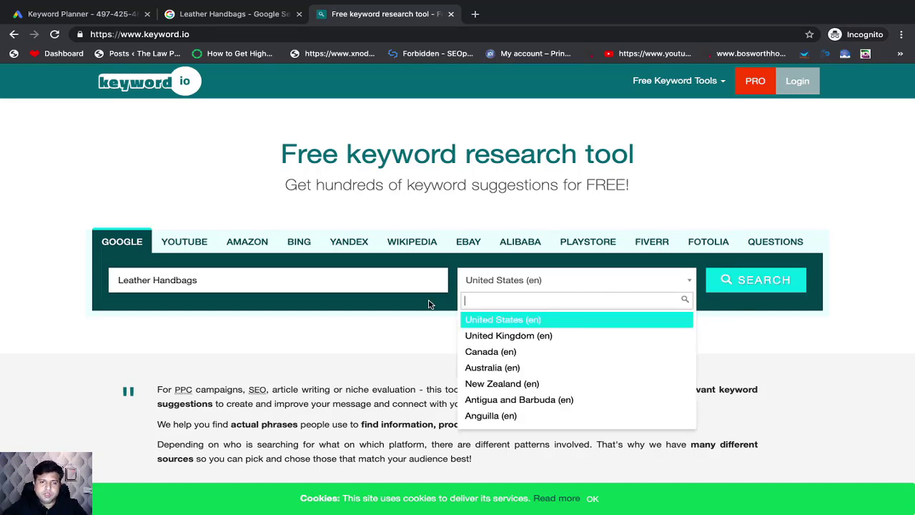
{"action": "left_click", "coordinate": [369, 326]}
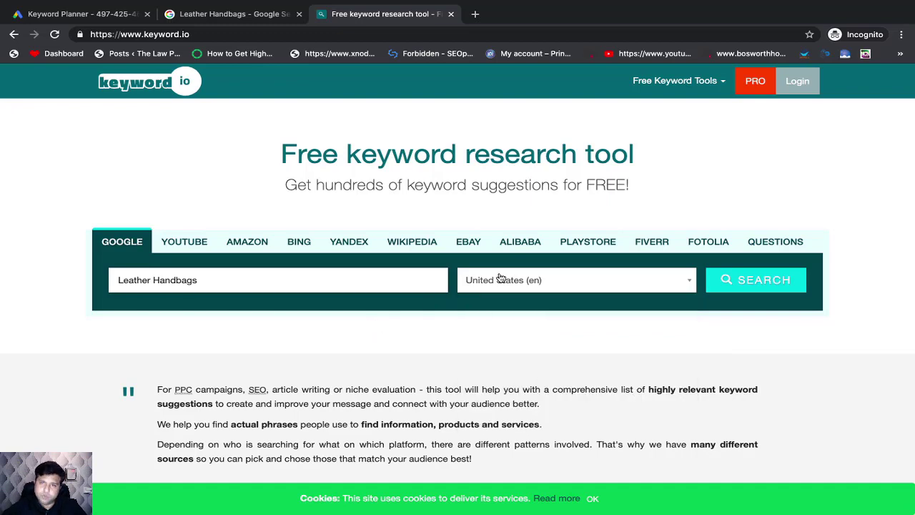
{"action": "left_click", "coordinate": [743, 279]}
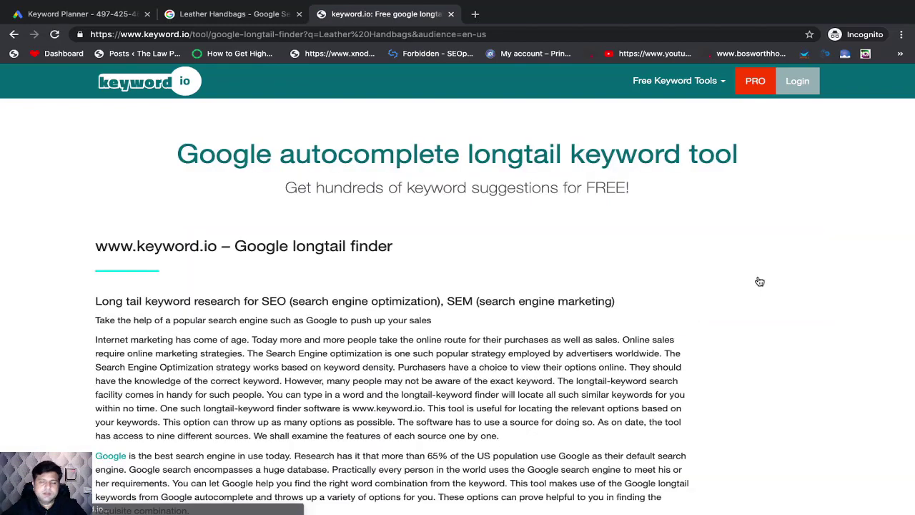
Step: Look over the loading keyword suggestions and dismiss the sign-up form by continuing without signing in
{"action": "scroll", "coordinate": [362, 354], "scroll_direction": "down", "scroll_amount": 3}
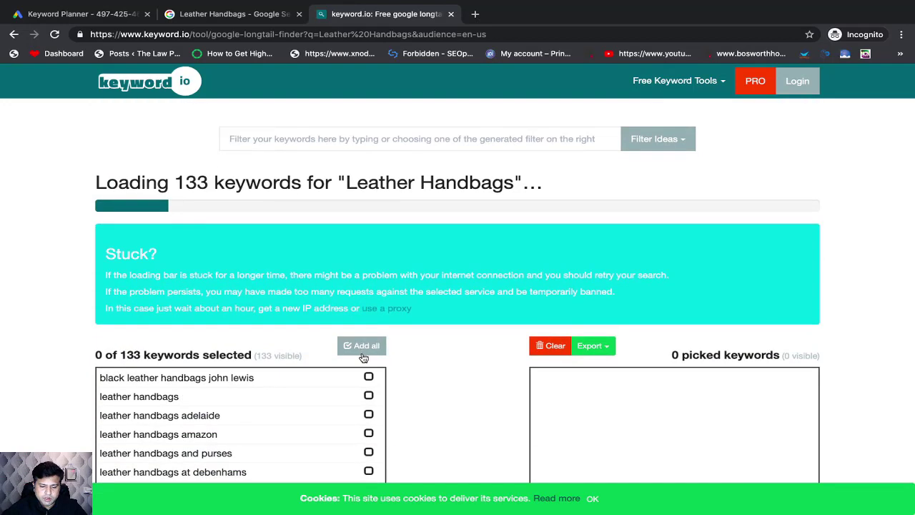
{"action": "scroll", "coordinate": [364, 357], "scroll_direction": "down", "scroll_amount": 3}
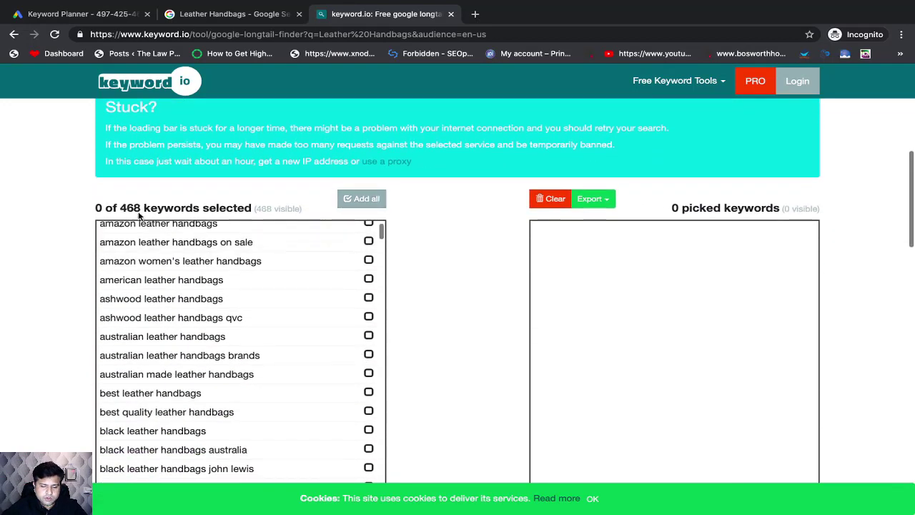
{"action": "scroll", "coordinate": [174, 292], "scroll_direction": "down", "scroll_amount": 2}
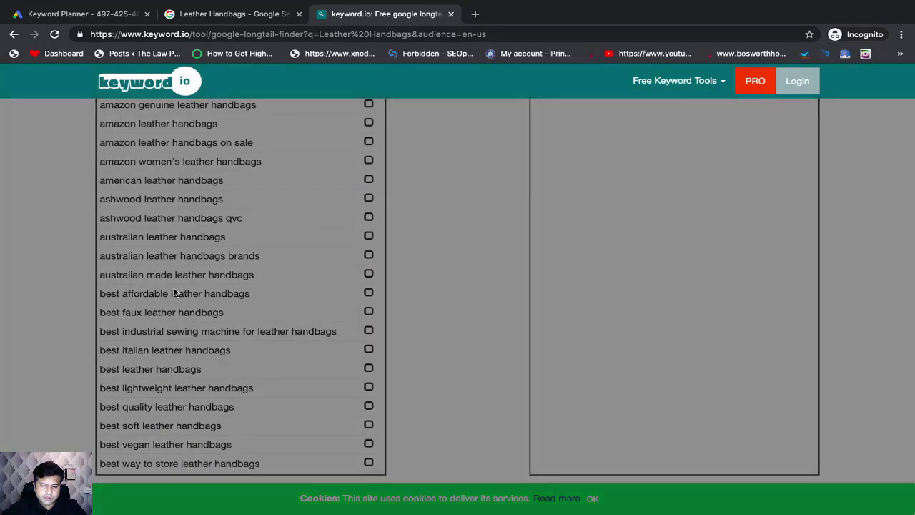
{"action": "scroll", "coordinate": [486, 174], "scroll_direction": "down", "scroll_amount": 3}
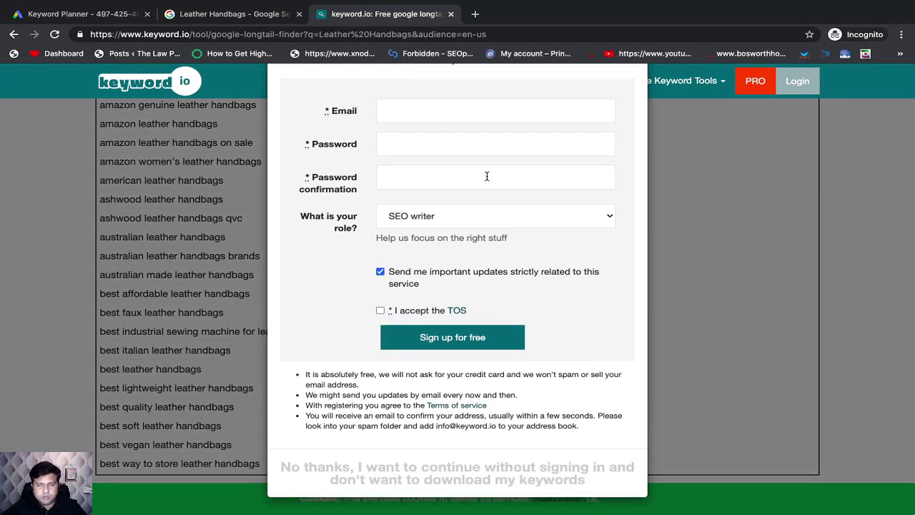
{"action": "left_click", "coordinate": [423, 471]}
Step: Examine the full list of suggested leather handbag keywords for relevant and irrelevant phrases
{"action": "scroll", "coordinate": [421, 348], "scroll_direction": "up", "scroll_amount": 3}
{"action": "scroll", "coordinate": [421, 348], "scroll_direction": "down", "scroll_amount": 1}
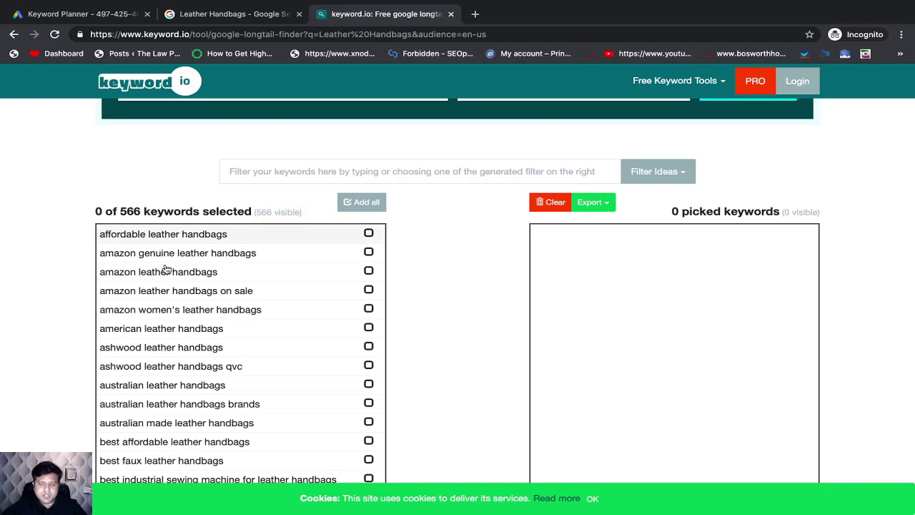
{"action": "scroll", "coordinate": [194, 347], "scroll_direction": "down", "scroll_amount": 2}
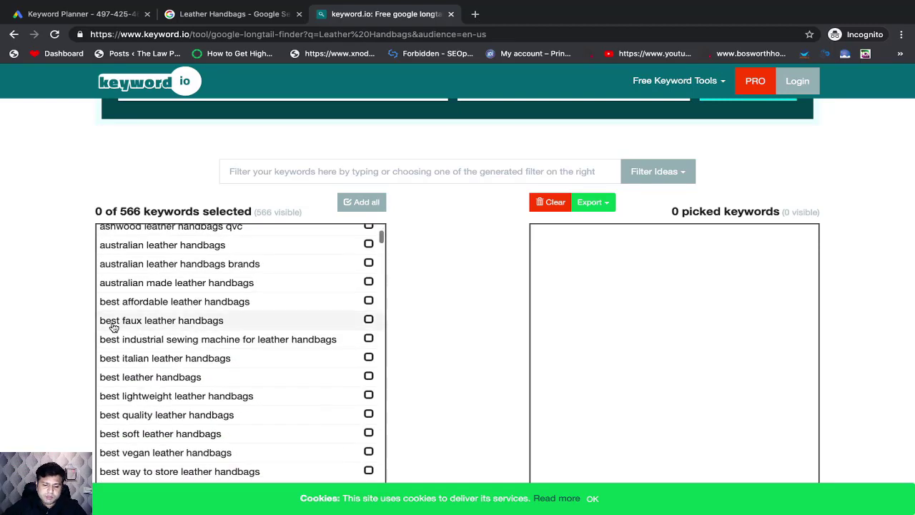
{"action": "scroll", "coordinate": [113, 325], "scroll_direction": "down", "scroll_amount": 1}
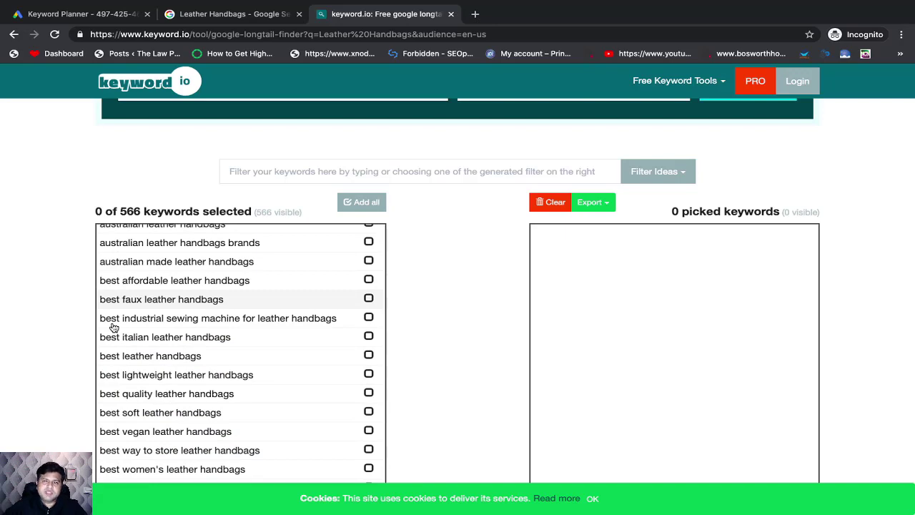
{"action": "scroll", "coordinate": [113, 326], "scroll_direction": "up", "scroll_amount": 3}
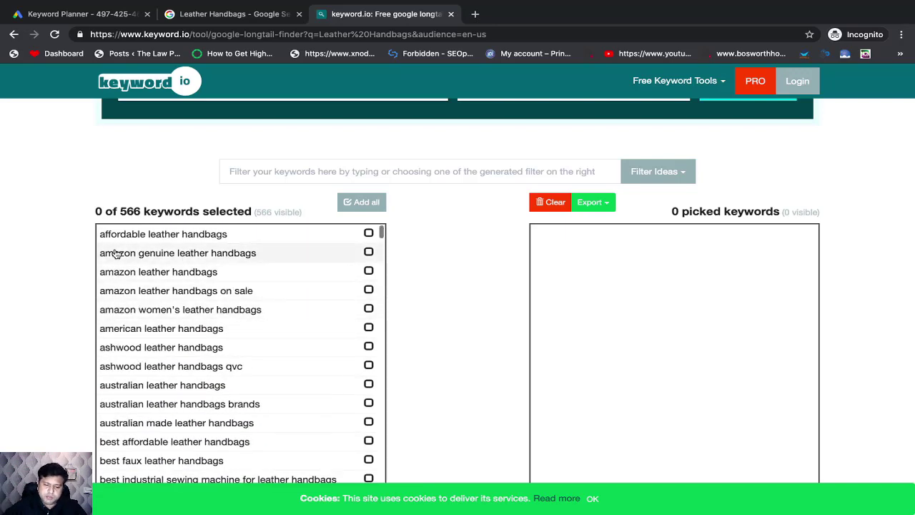
{"action": "scroll", "coordinate": [117, 256], "scroll_direction": "down", "scroll_amount": 8}
{"action": "scroll", "coordinate": [114, 325], "scroll_direction": "down", "scroll_amount": 20}
{"action": "scroll", "coordinate": [114, 325], "scroll_direction": "down", "scroll_amount": 10}
{"action": "scroll", "coordinate": [111, 389], "scroll_direction": "down", "scroll_amount": 20}
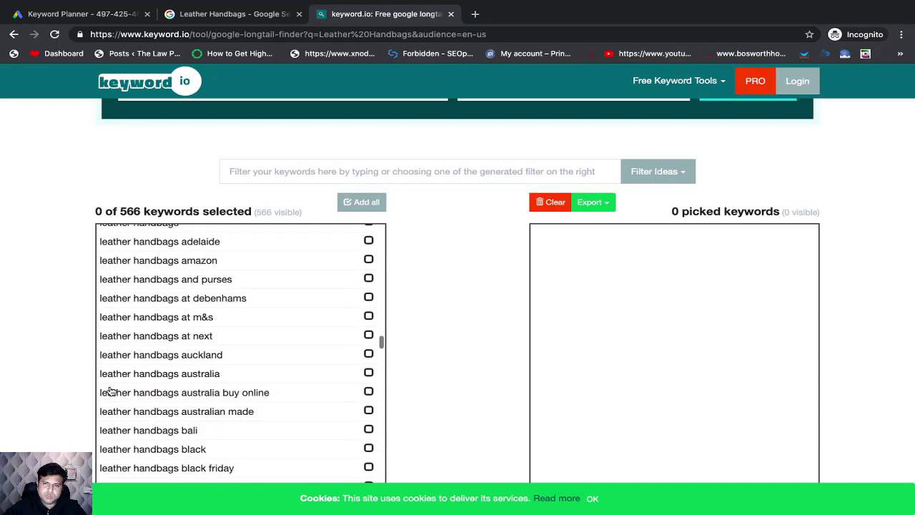
{"action": "scroll", "coordinate": [111, 390], "scroll_direction": "down", "scroll_amount": 10}
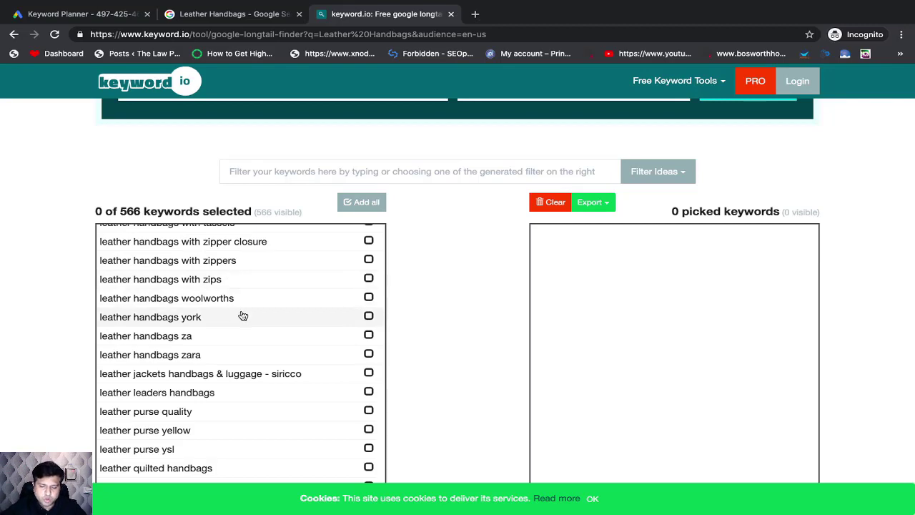
{"action": "scroll", "coordinate": [240, 316], "scroll_direction": "up", "scroll_amount": 10}
{"action": "scroll", "coordinate": [243, 316], "scroll_direction": "up", "scroll_amount": 20}
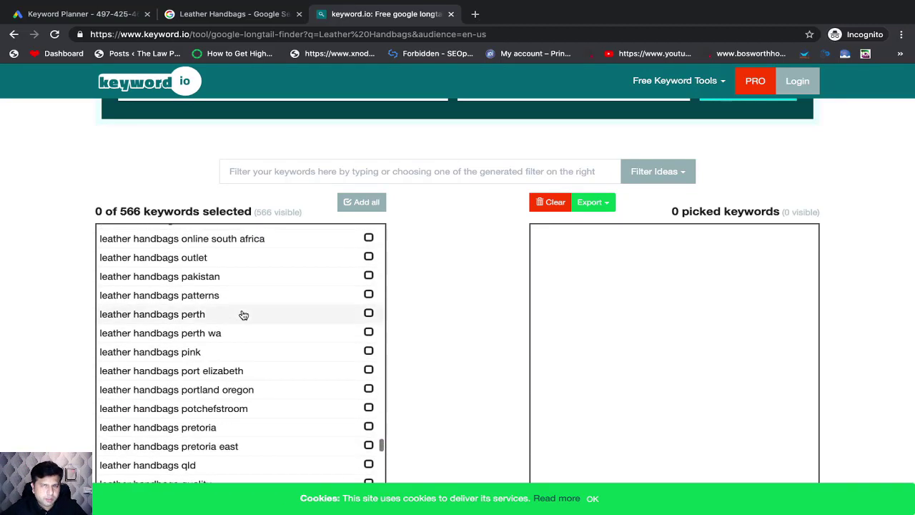
{"action": "scroll", "coordinate": [243, 315], "scroll_direction": "up", "scroll_amount": 20}
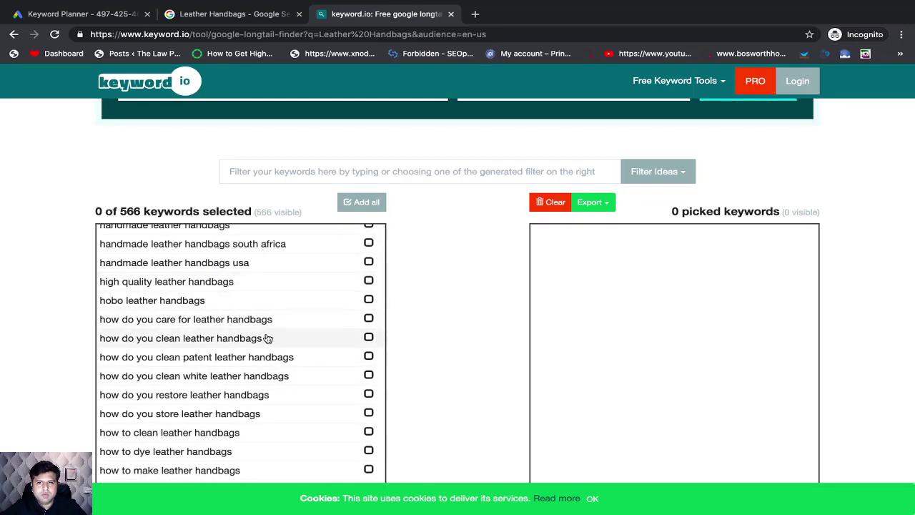
Step: Add all suggested keywords to the picked list and deselect "handmade leather handbags usa"
{"action": "left_click", "coordinate": [359, 204]}
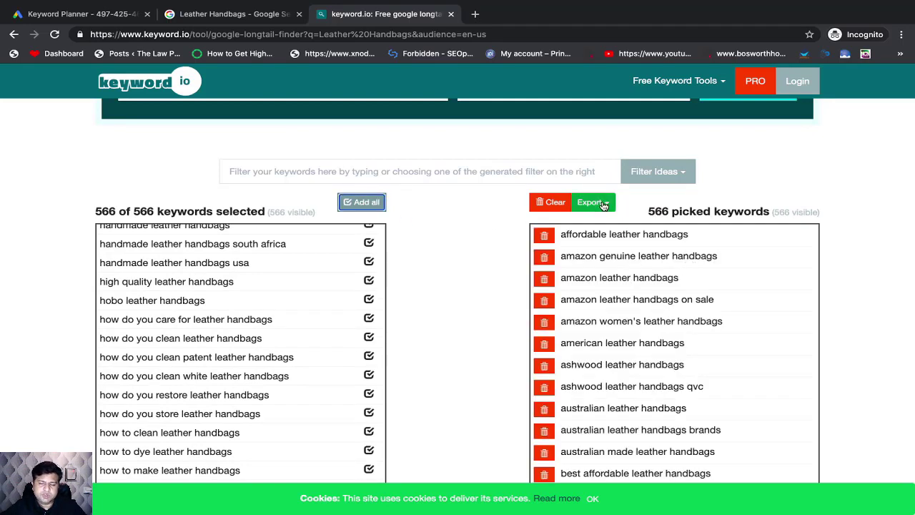
{"action": "left_click", "coordinate": [369, 262]}
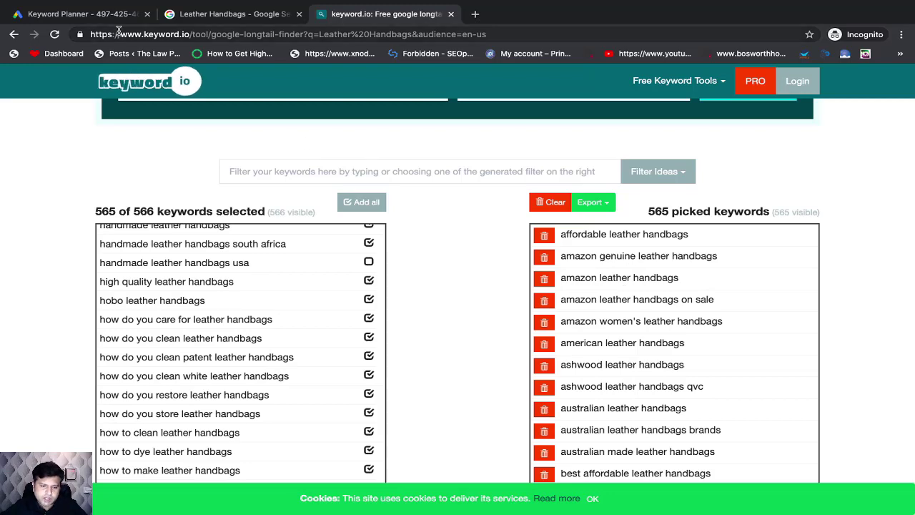
Step: Switch to Excel and enter "Leather Handbags Online" as the next keyword in cell A11
{"action": "key", "text": "super+Tab"}
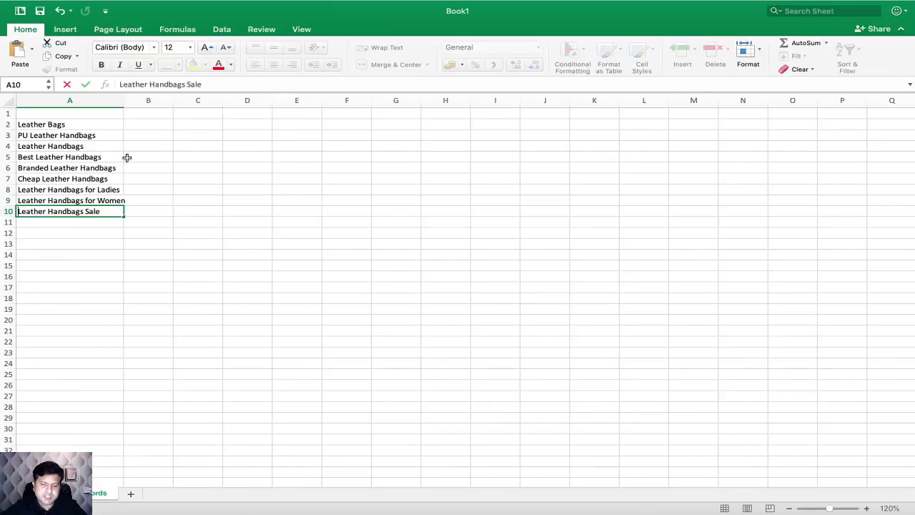
{"action": "left_click", "coordinate": [127, 158]}
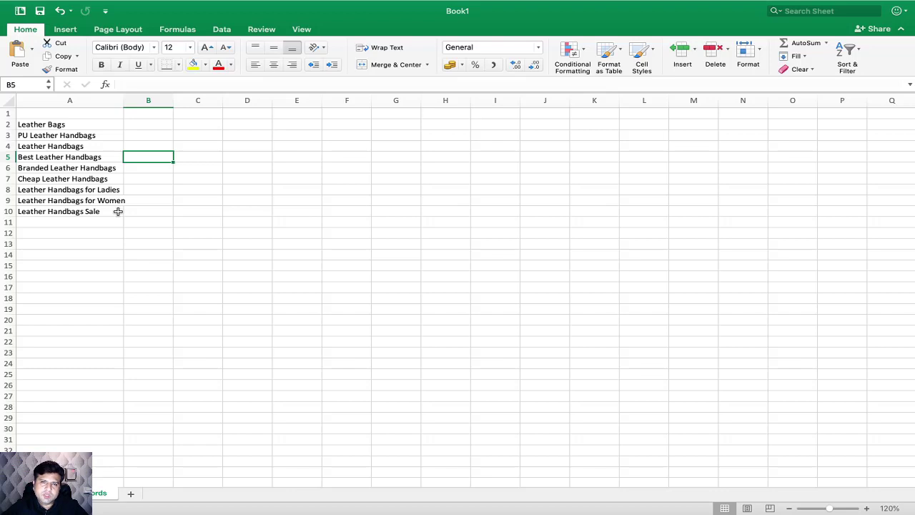
{"action": "left_click", "coordinate": [45, 221]}
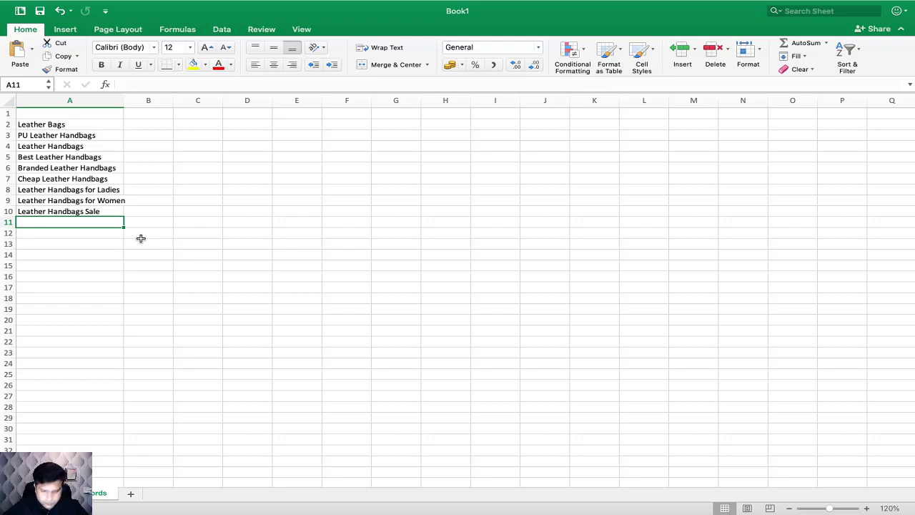
{"action": "type", "text": "Leather"}
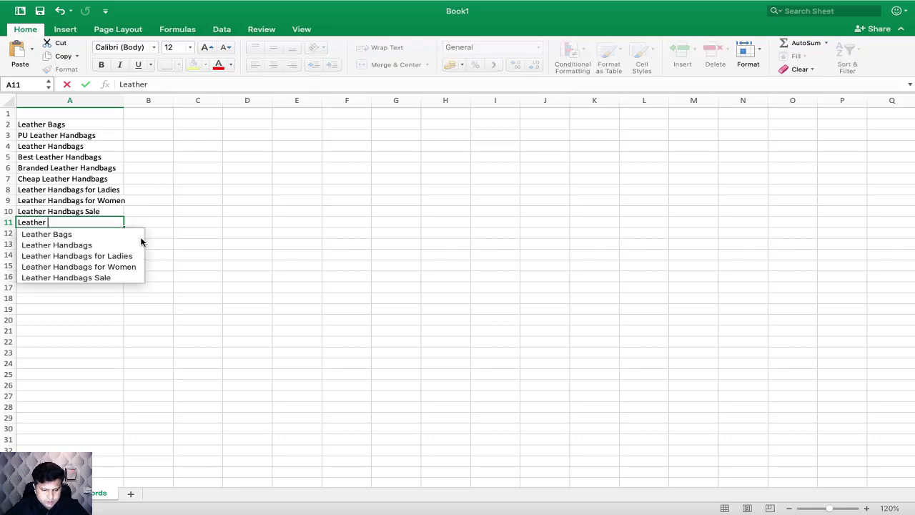
{"action": "type", "text": " Handbags "}
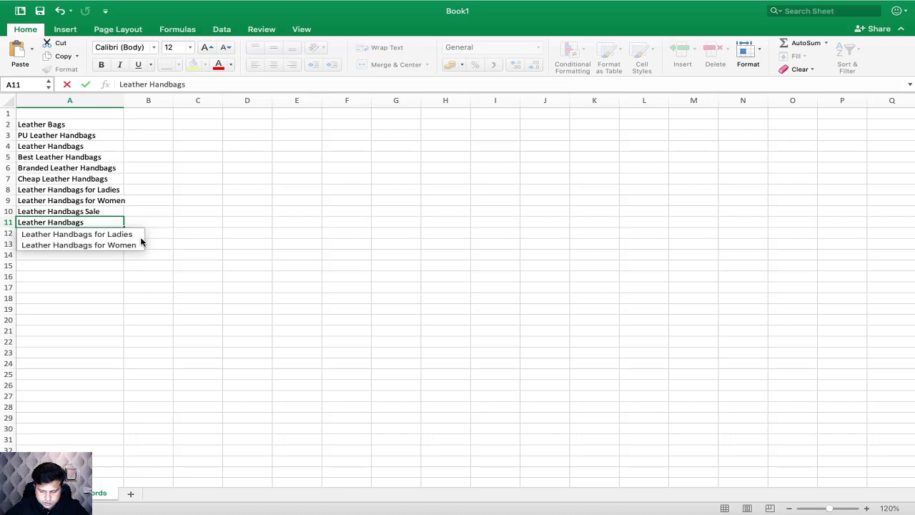
{"action": "type", "text": "Online"}
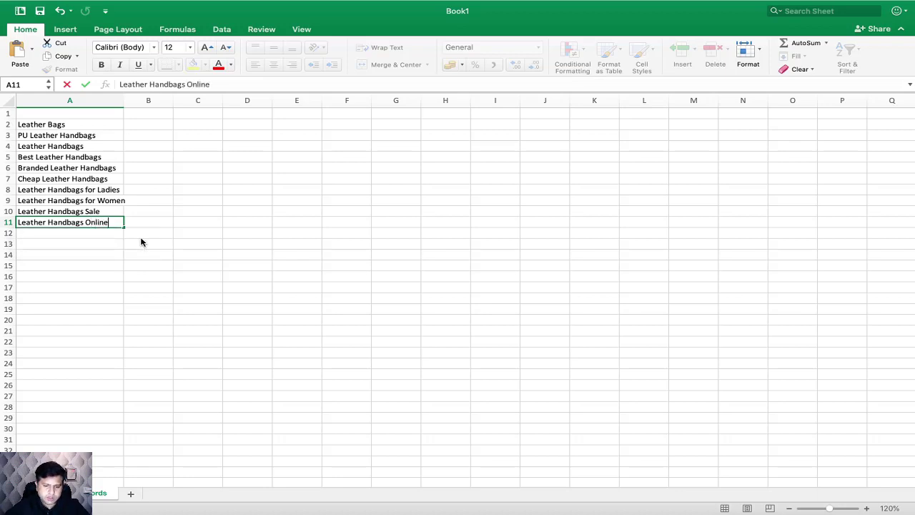
{"action": "left_click", "coordinate": [198, 244]}
Step: Enter the title "Seed Keywords" in cell A1 above the keyword list
{"action": "left_click_drag", "start_coordinate": [88, 126], "coordinate": [83, 221]}
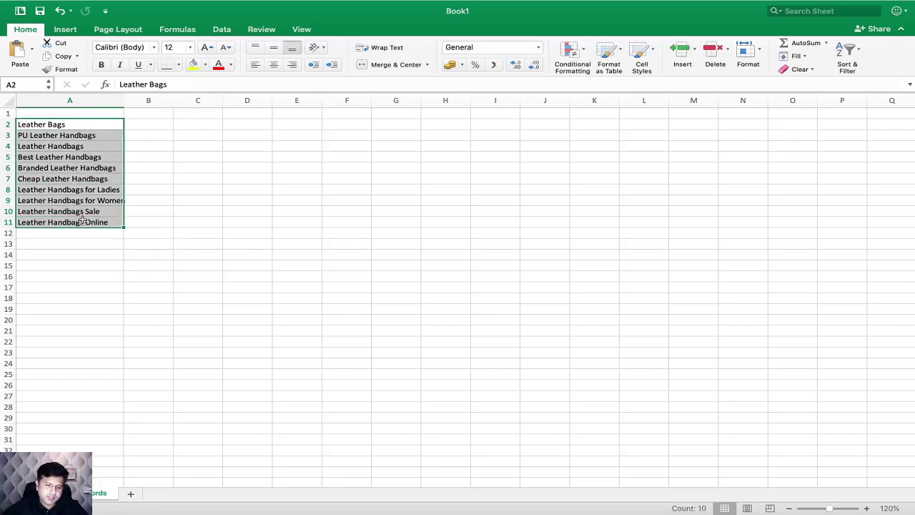
{"action": "left_click", "coordinate": [69, 112]}
{"action": "type", "text": "Seed Kyworr"}
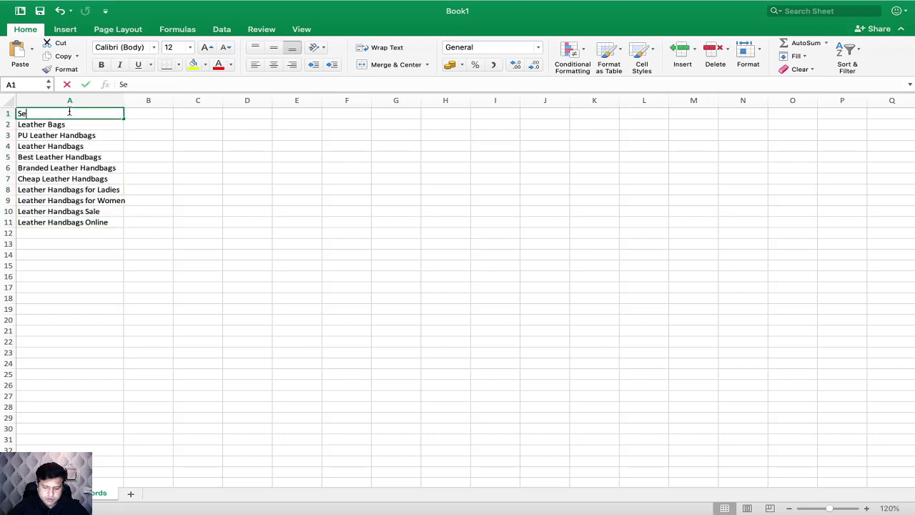
{"action": "key", "text": "BackSpace"}
{"action": "key", "text": "BackSpace"}
{"action": "key", "text": "BackSpace"}
{"action": "key", "text": "BackSpace"}
{"action": "key", "text": "BackSpace"}
{"action": "type", "text": "eywords"}
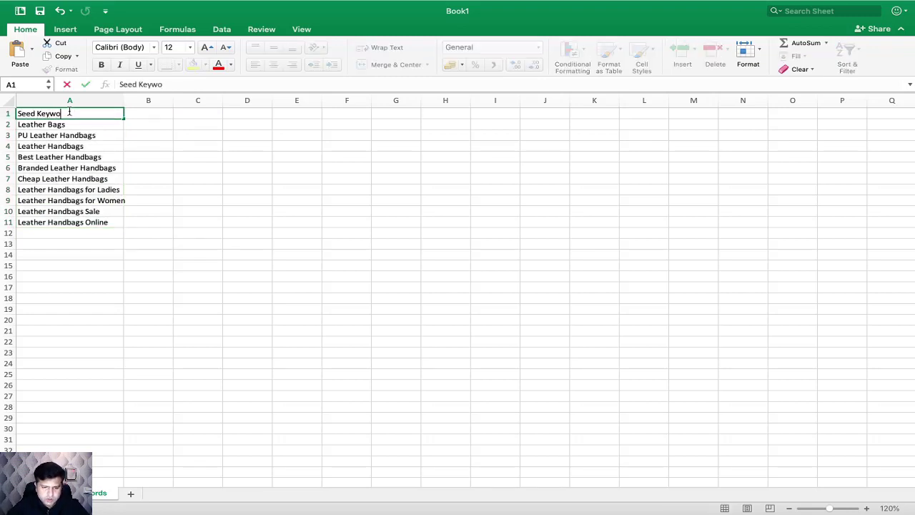
{"action": "key", "text": "BackSpace"}
{"action": "key", "text": "BackSpace"}
{"action": "type", "text": "ds"}
{"action": "left_click", "coordinate": [159, 167]}
Step: Apply All Borders to the titled keyword list in A1:A11
{"action": "left_click", "coordinate": [79, 112]}
{"action": "left_click_drag", "start_coordinate": [111, 112], "coordinate": [93, 227]}
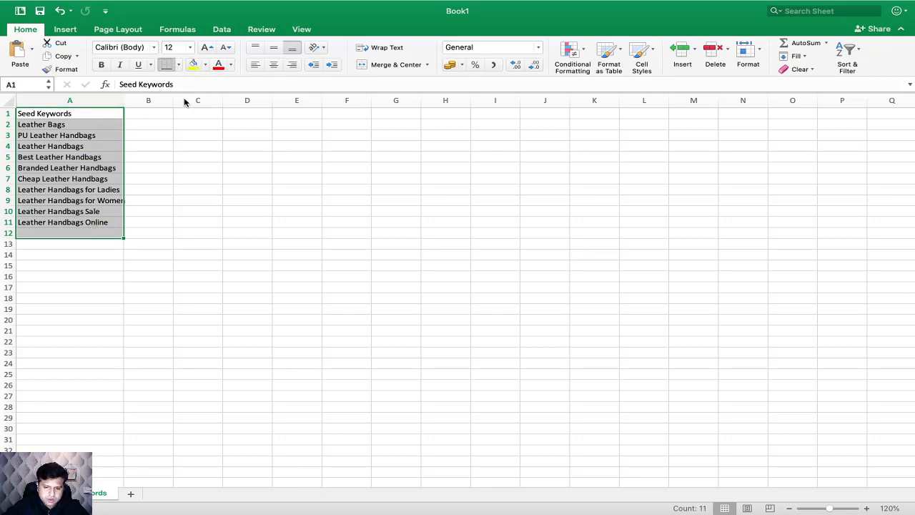
{"action": "left_click", "coordinate": [182, 179]}
{"action": "left_click_drag", "start_coordinate": [122, 116], "coordinate": [104, 221]}
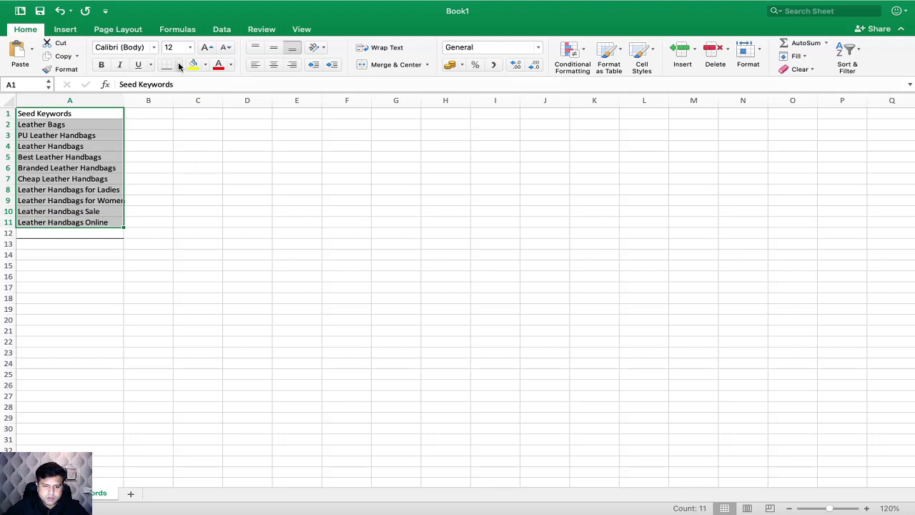
{"action": "left_click", "coordinate": [178, 64]}
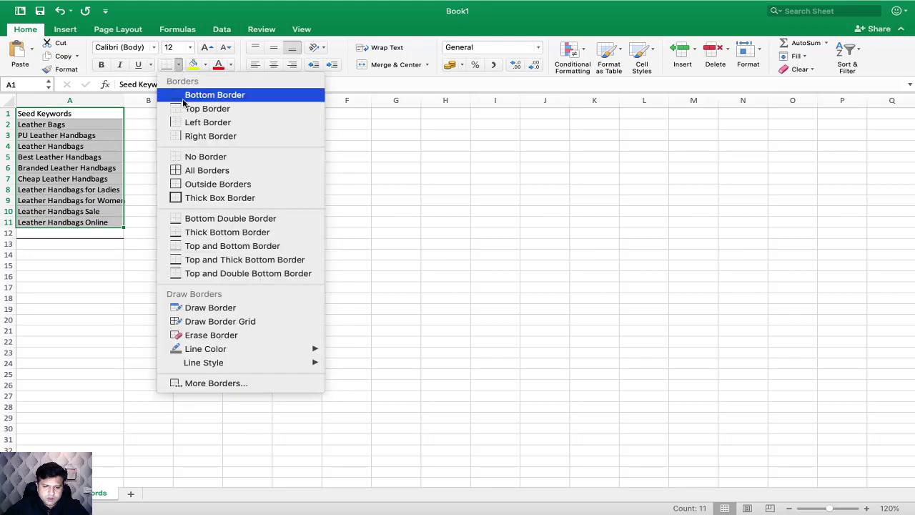
{"action": "left_click", "coordinate": [197, 174]}
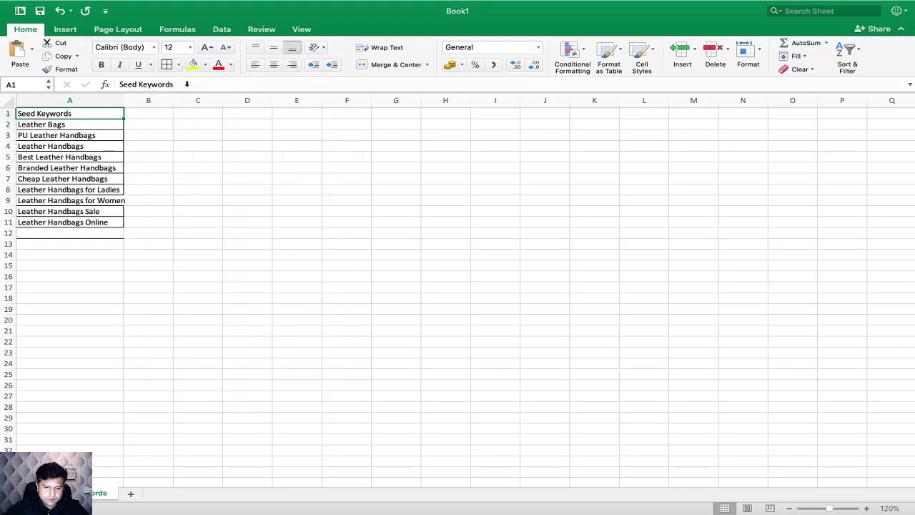
Step: Fill the "Seed Keywords" title cell A1 with the green theme color
{"action": "left_click", "coordinate": [206, 65]}
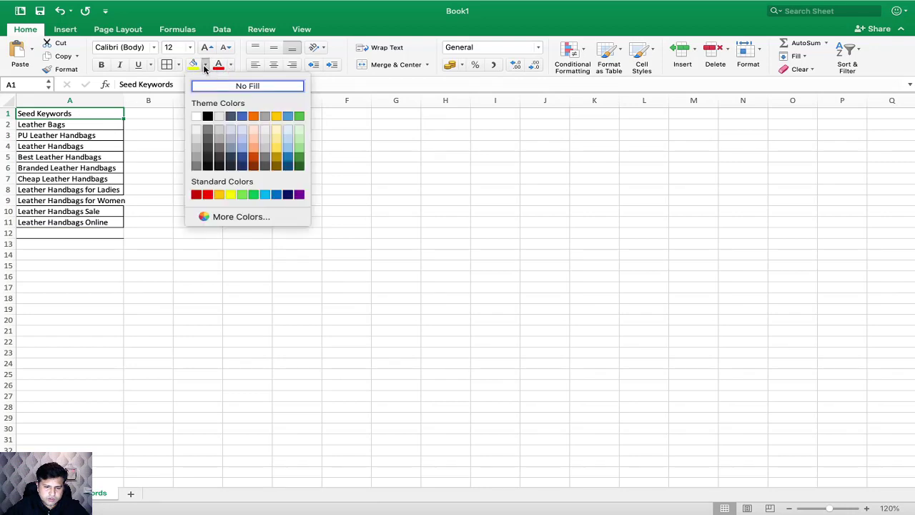
{"action": "left_click", "coordinate": [299, 115]}
{"action": "left_click", "coordinate": [189, 167]}
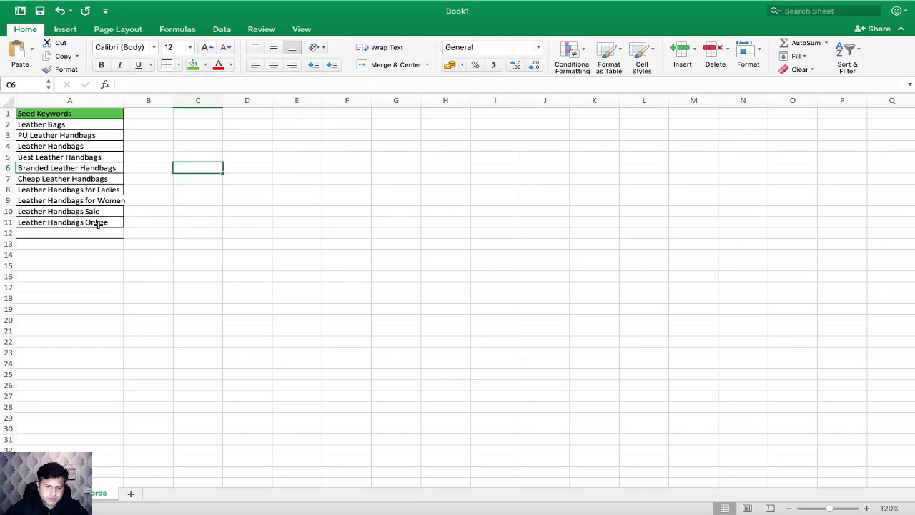
Step: Delete row 12 with its stray border line and widen column A to fit the longest keyword
{"action": "left_click", "coordinate": [9, 233]}
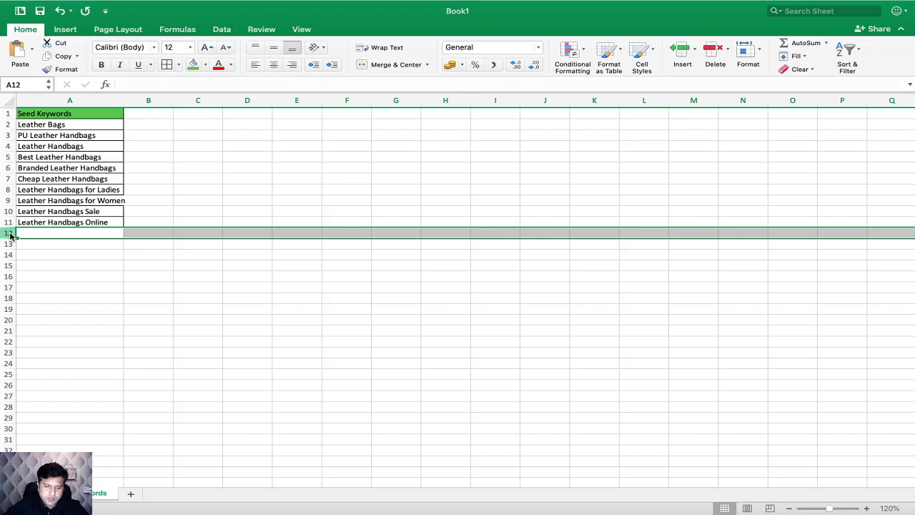
{"action": "right_click", "coordinate": [11, 234]}
{"action": "left_click", "coordinate": [37, 300]}
{"action": "left_click", "coordinate": [183, 255]}
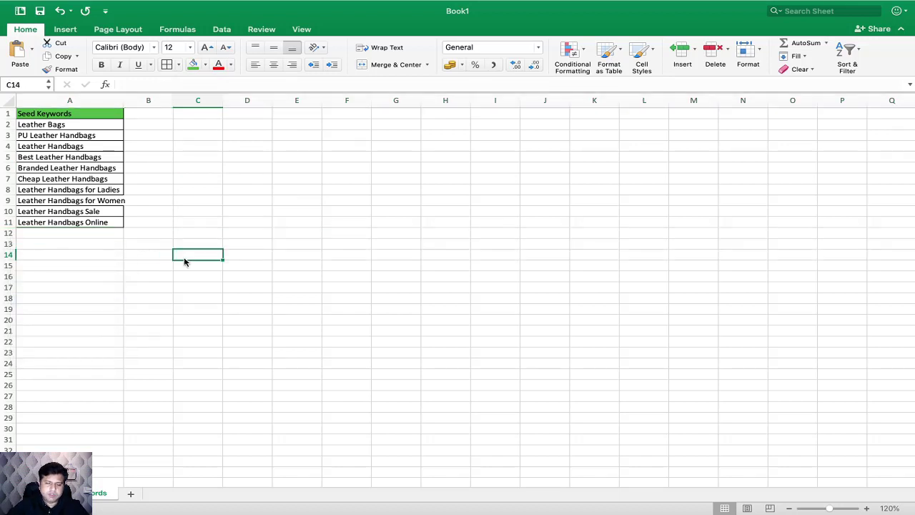
{"action": "double_click", "coordinate": [124, 100]}
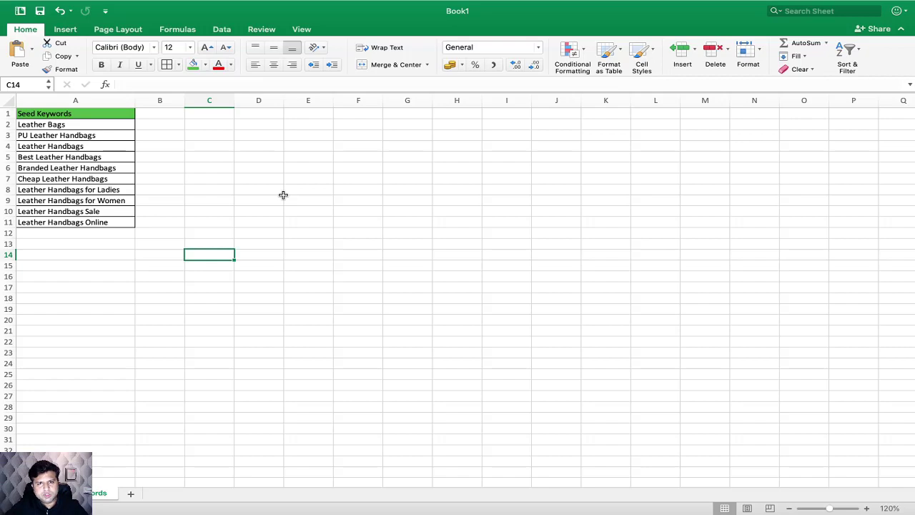
Step: Switch to Keyword Planner in the browser and open Discover new keywords with the option to start with keywords
{"action": "key", "text": "super+Tab"}
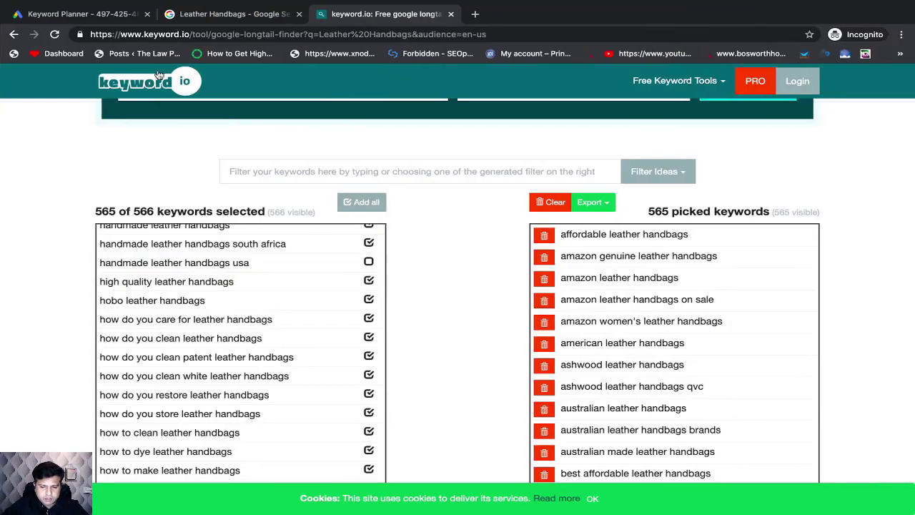
{"action": "left_click", "coordinate": [102, 15]}
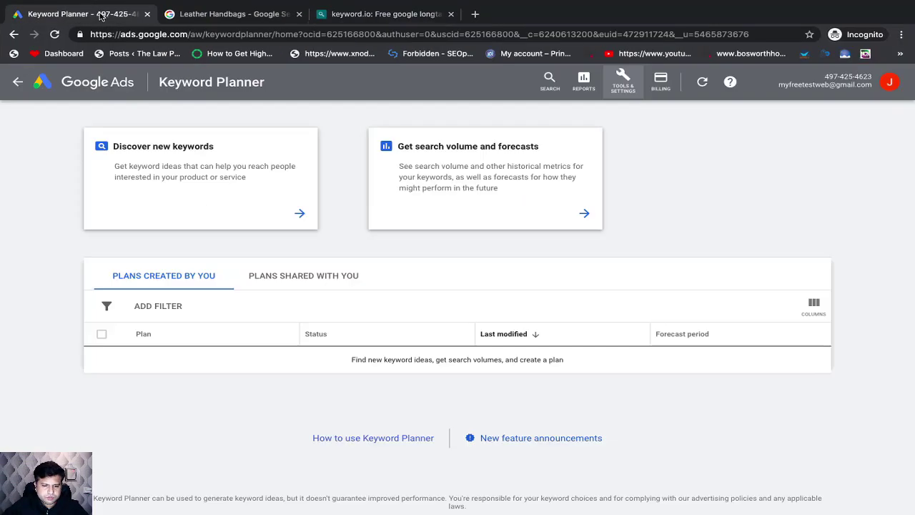
{"action": "left_click", "coordinate": [191, 168]}
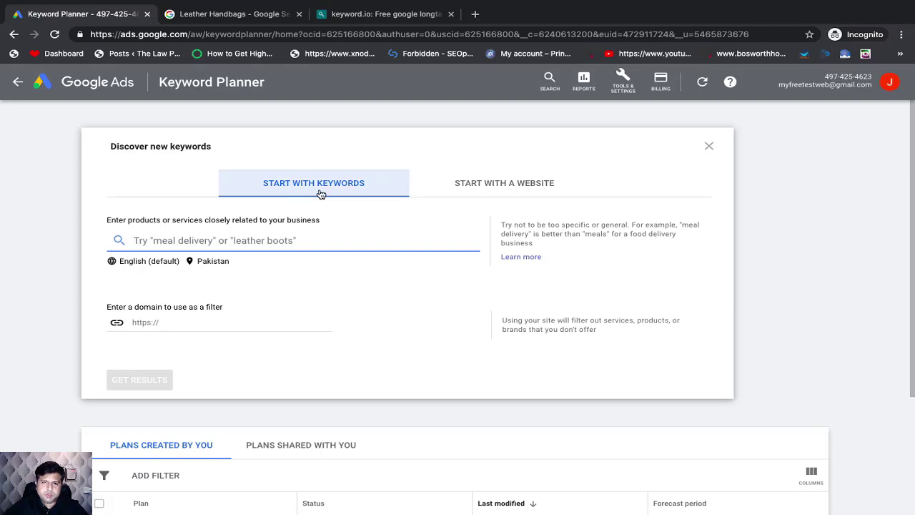
{"action": "left_click", "coordinate": [493, 187]}
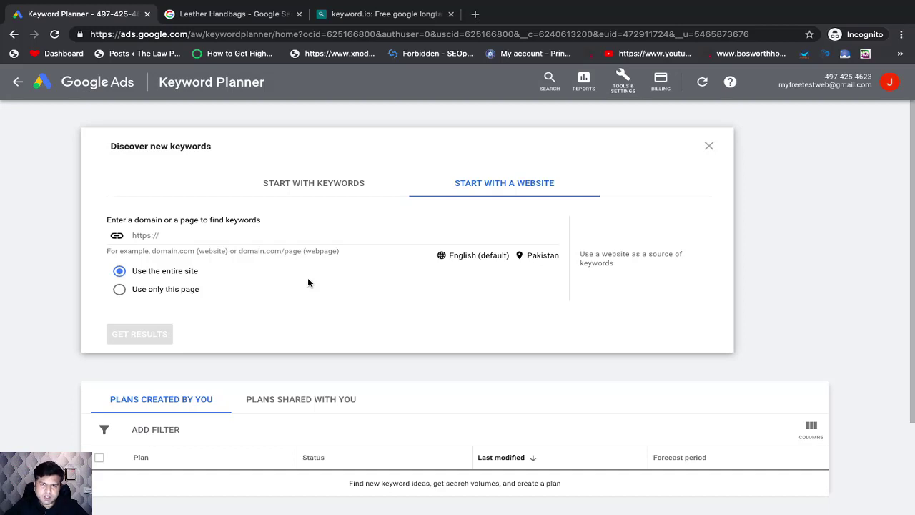
{"action": "left_click", "coordinate": [320, 197]}
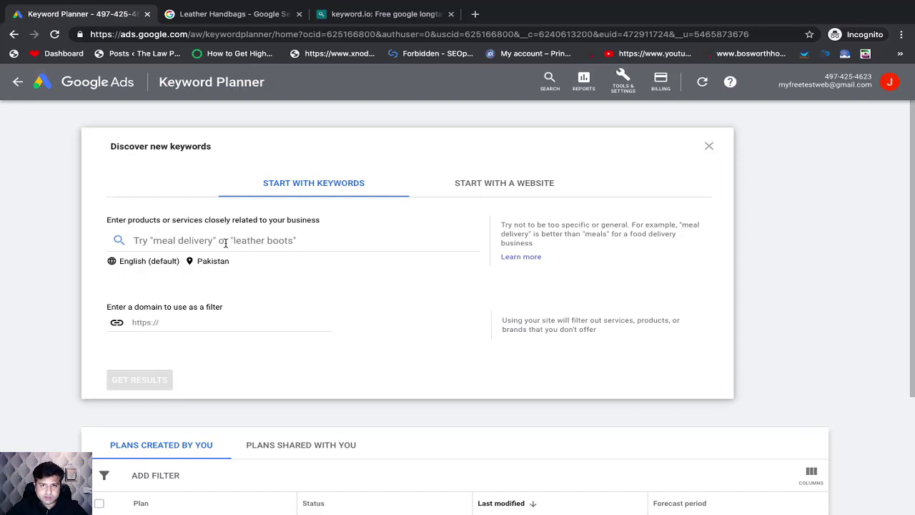
Step: Copy the ten seed keywords in A2:A11 from Excel into Keyword Planner's keyword search and dismiss the limit notice
{"action": "key", "text": "super+Tab"}
{"action": "key", "text": "super+shift+Tab"}
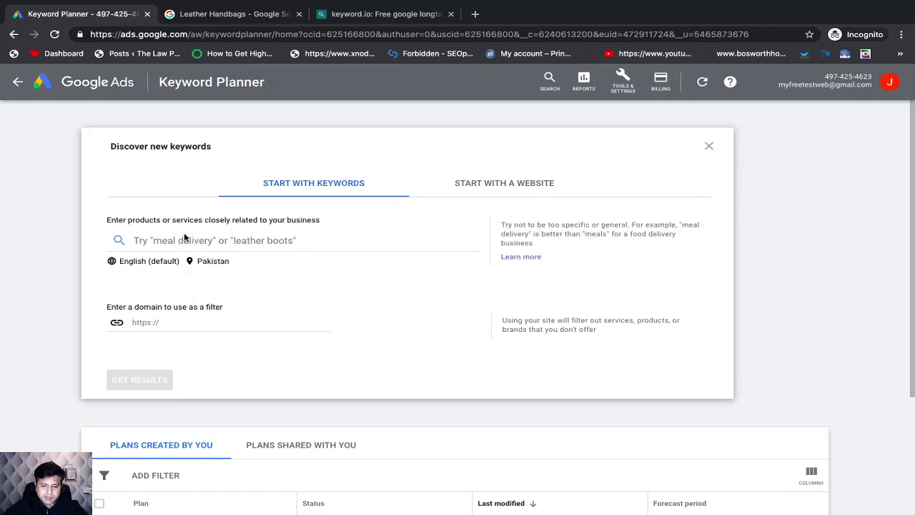
{"action": "key", "text": "super+Tab"}
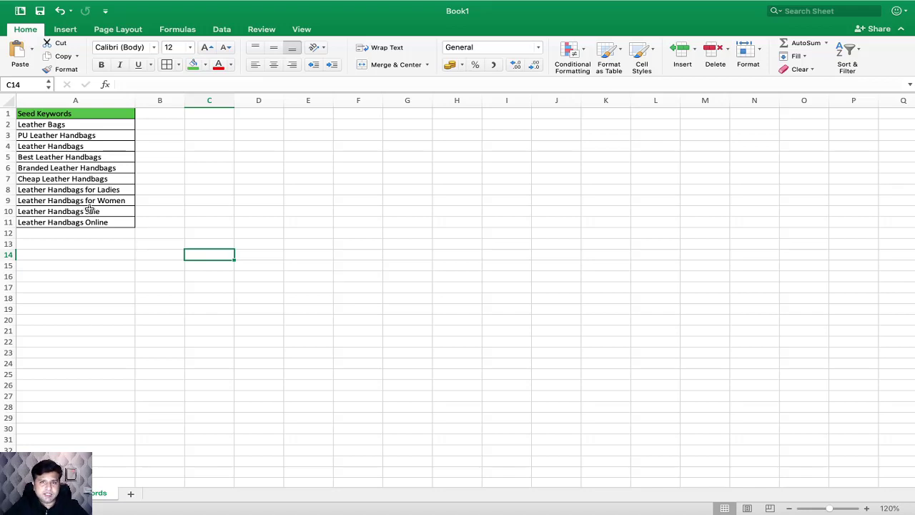
{"action": "left_click_drag", "start_coordinate": [36, 125], "coordinate": [38, 220]}
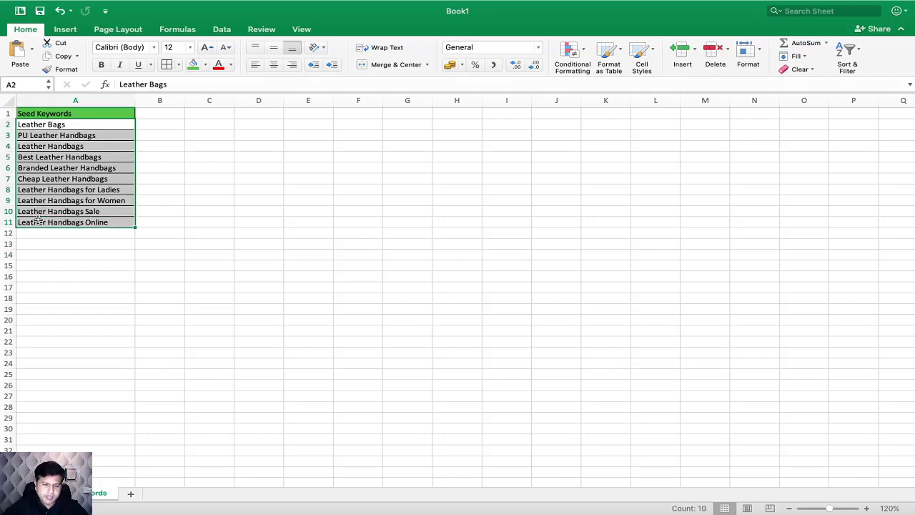
{"action": "key", "text": "super+c"}
{"action": "key", "text": "super+Tab"}
{"action": "left_click", "coordinate": [179, 242]}
{"action": "key", "text": "super+v"}
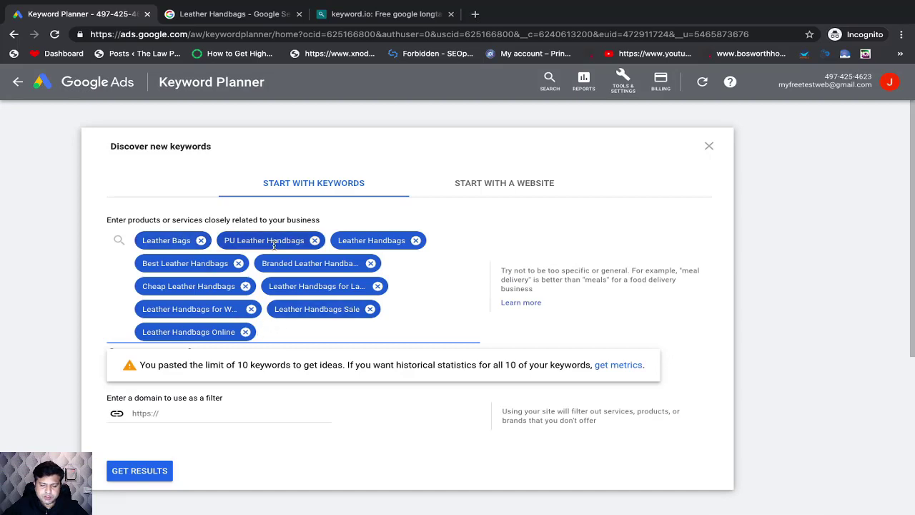
{"action": "triple_click", "coordinate": [509, 364]}
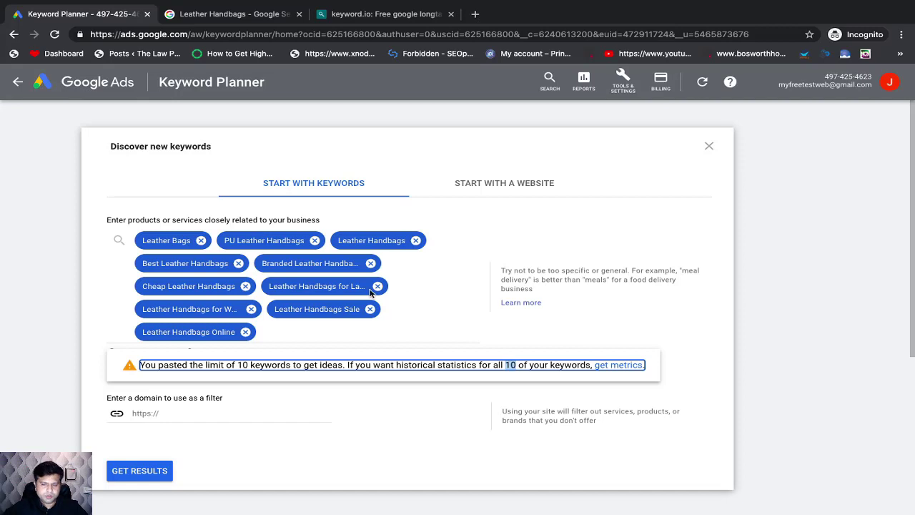
{"action": "left_click", "coordinate": [155, 173]}
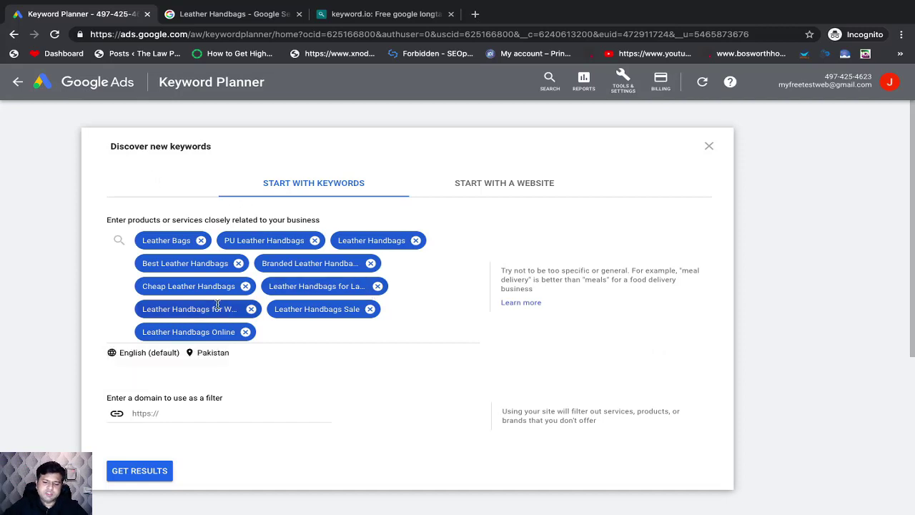
Step: Replace the targeted location with the country United States and get the keyword results
{"action": "scroll", "coordinate": [222, 304], "scroll_direction": "down", "scroll_amount": 1}
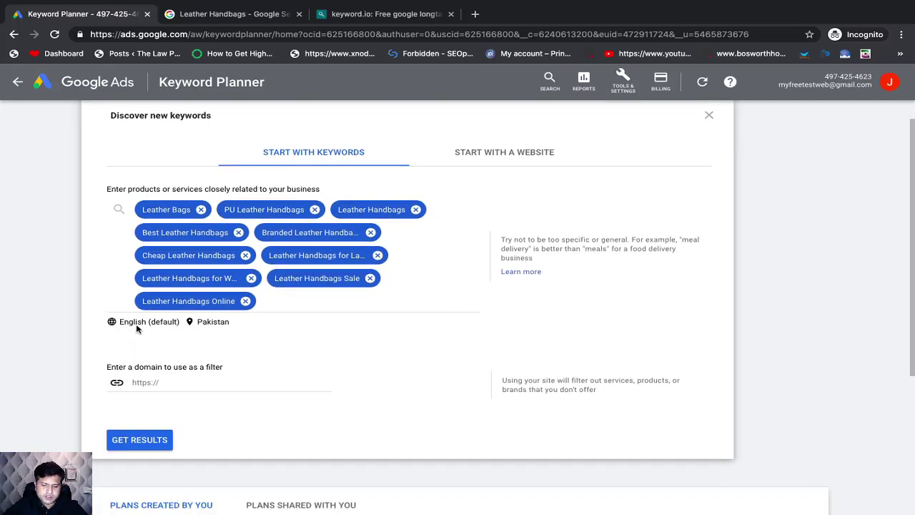
{"action": "left_click", "coordinate": [212, 323]}
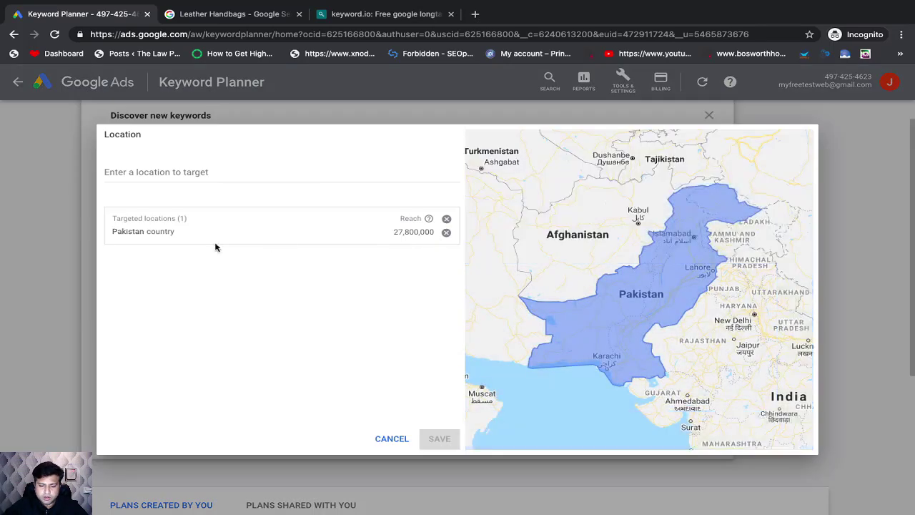
{"action": "left_click", "coordinate": [446, 235]}
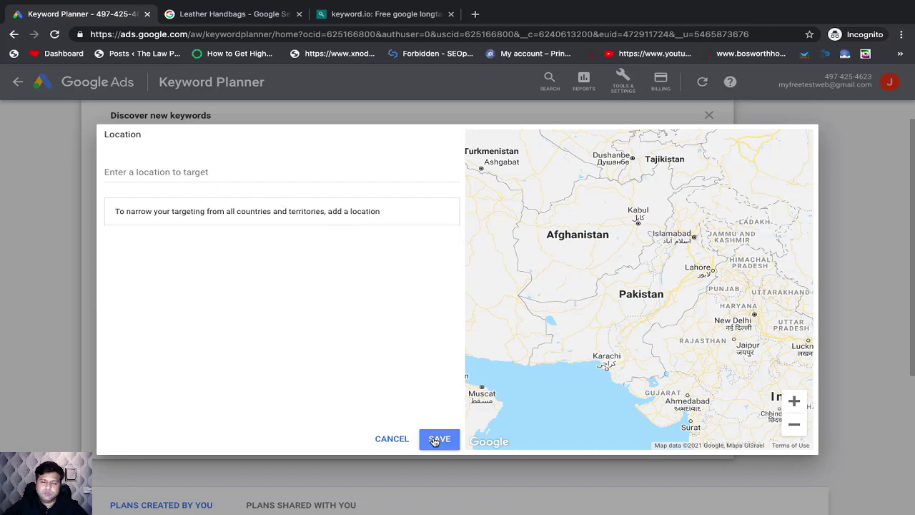
{"action": "left_click", "coordinate": [232, 174]}
{"action": "type", "text": "Unit"}
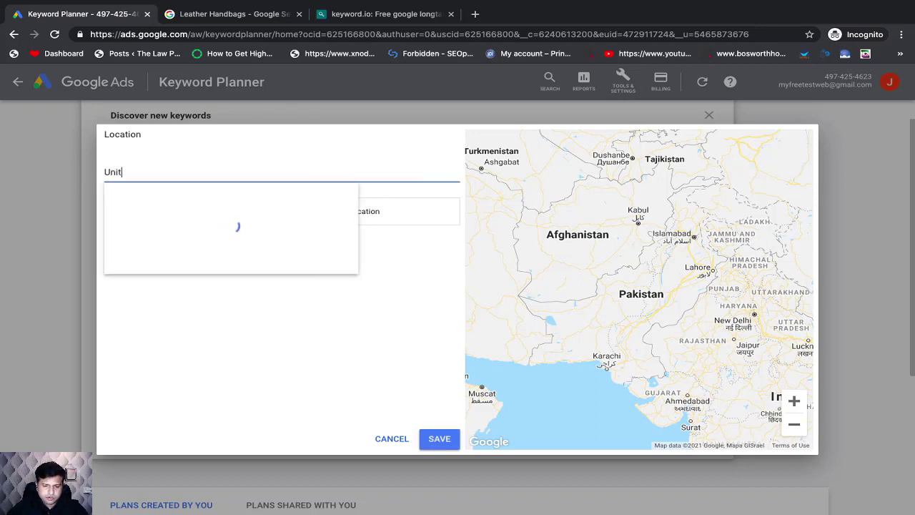
{"action": "type", "text": "ed Stat"}
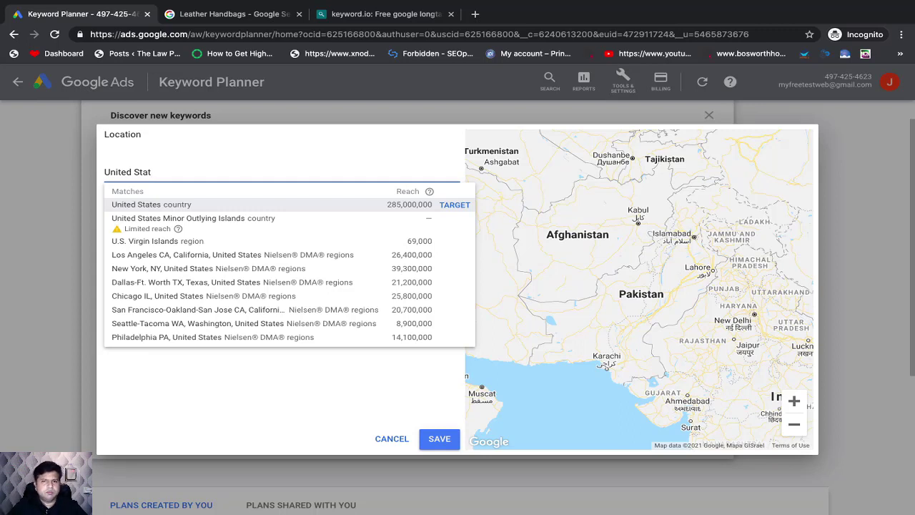
{"action": "left_click", "coordinate": [147, 204]}
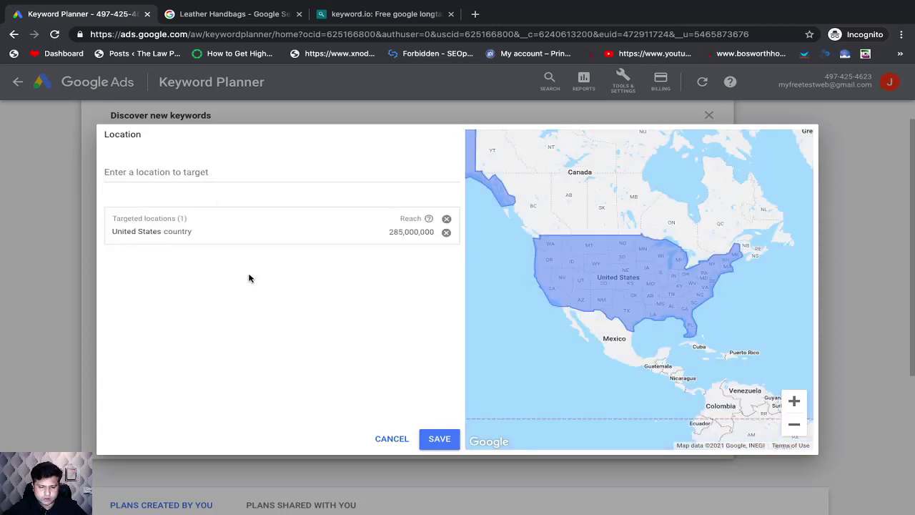
{"action": "left_click", "coordinate": [439, 439]}
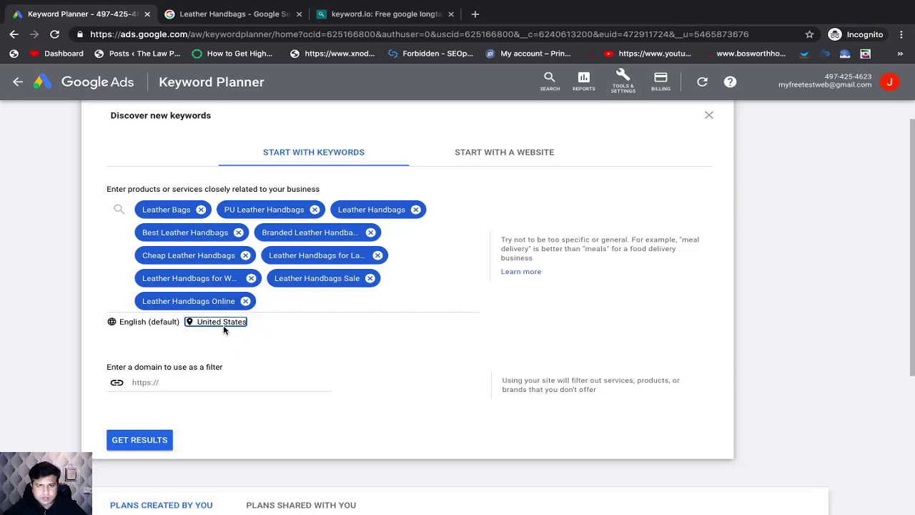
{"action": "left_click", "coordinate": [148, 443]}
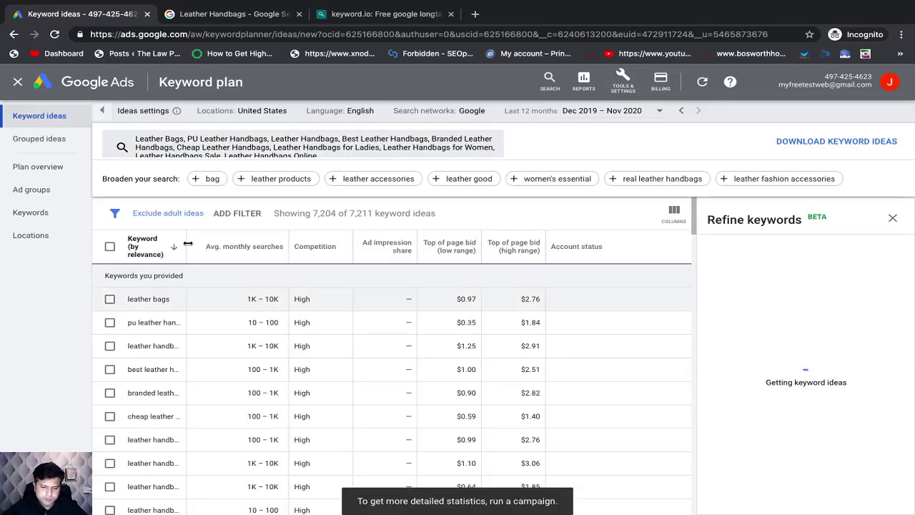
Step: Widen the Keyword column and look over the provided keywords and the additional keyword ideas
{"action": "left_click_drag", "start_coordinate": [187, 245], "coordinate": [276, 257]}
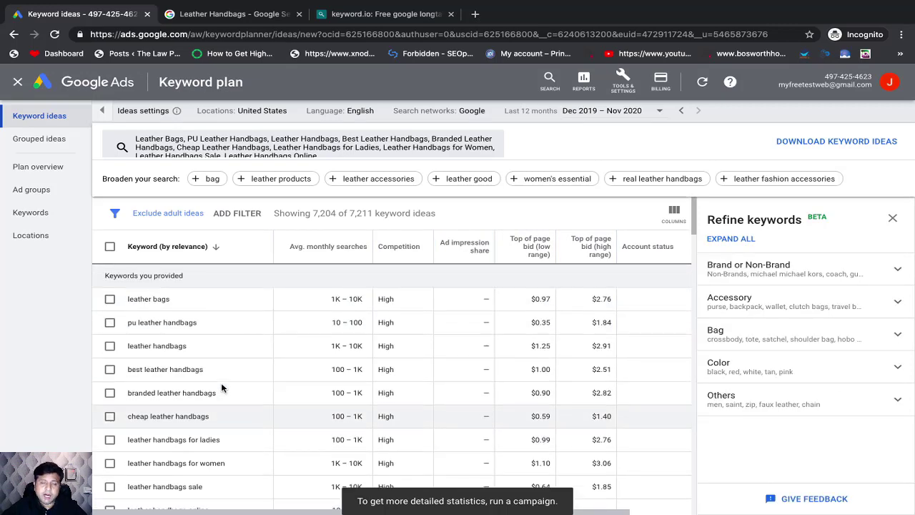
{"action": "scroll", "coordinate": [220, 383], "scroll_direction": "down", "scroll_amount": 3}
{"action": "scroll", "coordinate": [221, 387], "scroll_direction": "down", "scroll_amount": 1}
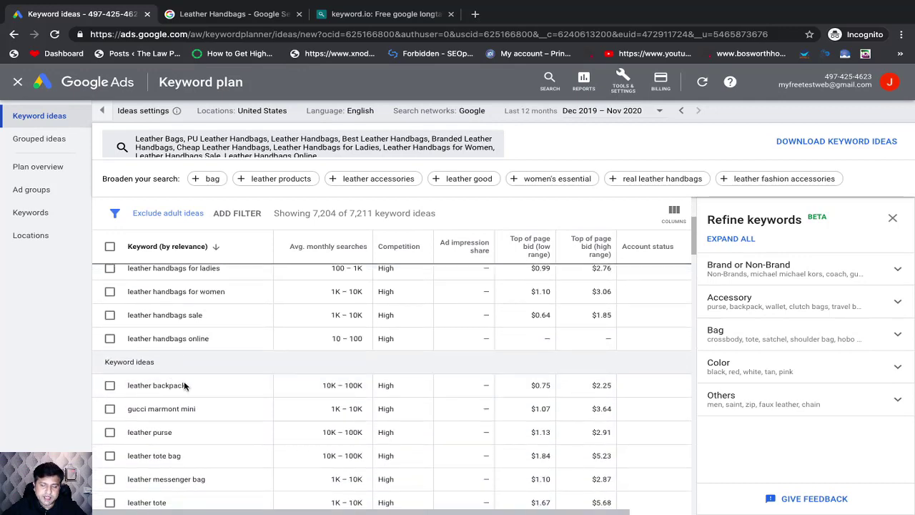
{"action": "scroll", "coordinate": [204, 429], "scroll_direction": "up", "scroll_amount": 1}
{"action": "scroll", "coordinate": [211, 404], "scroll_direction": "up", "scroll_amount": 3}
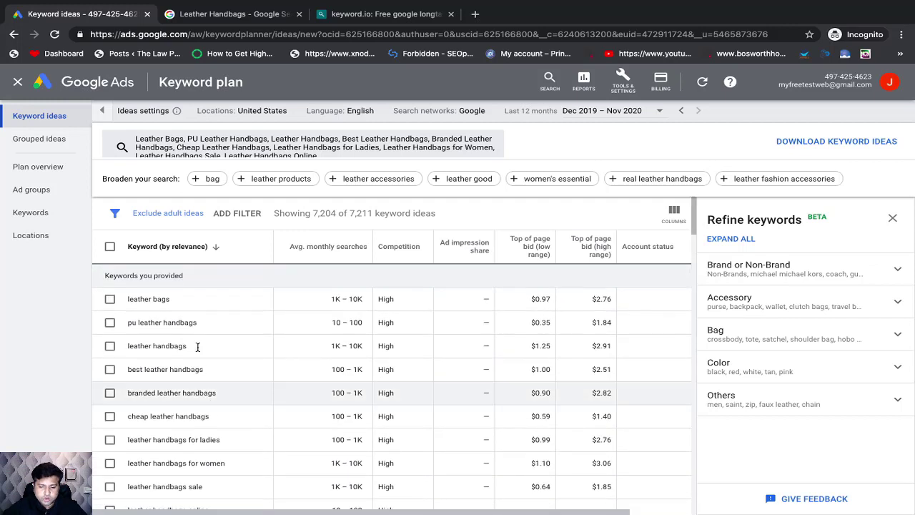
{"action": "scroll", "coordinate": [195, 338], "scroll_direction": "down", "scroll_amount": 1}
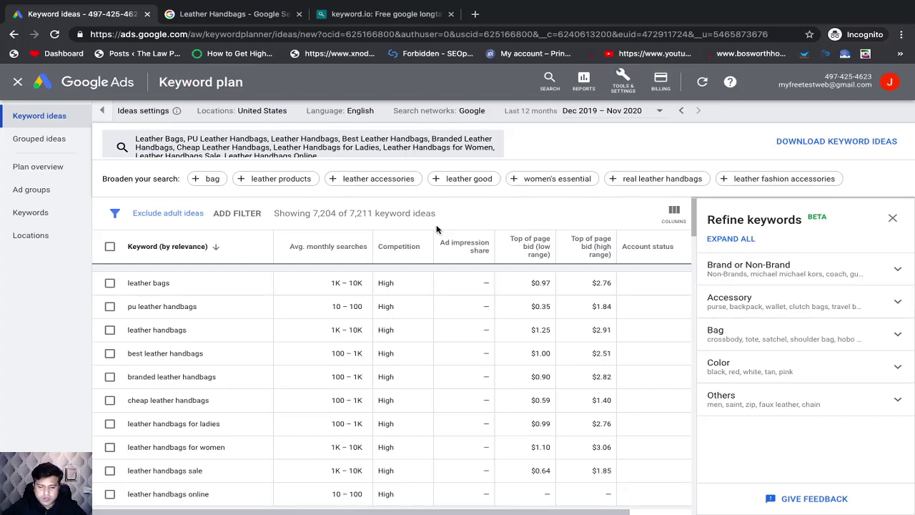
Step: Examine the average monthly searches and competition of the provided keywords and compare them with the additional keyword ideas
{"action": "scroll", "coordinate": [224, 328], "scroll_direction": "down", "scroll_amount": 1}
{"action": "scroll", "coordinate": [224, 327], "scroll_direction": "up", "scroll_amount": 2}
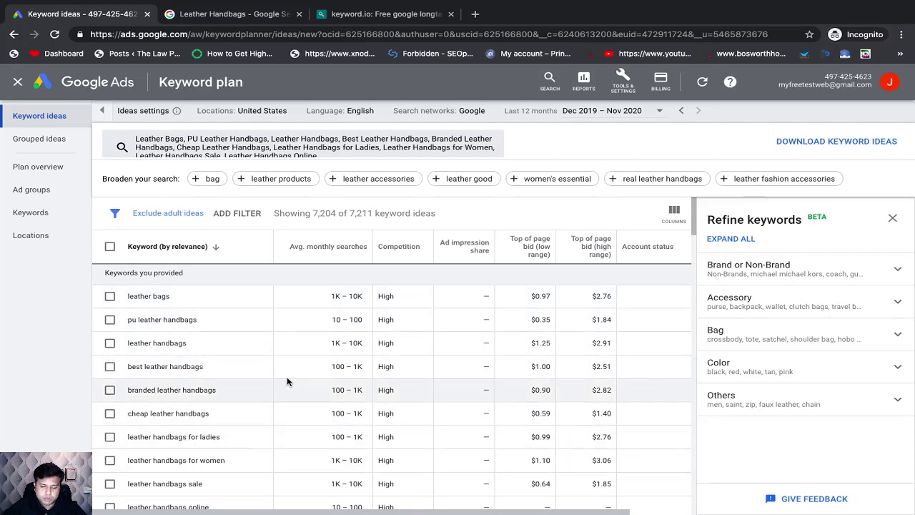
{"action": "scroll", "coordinate": [286, 381], "scroll_direction": "down", "scroll_amount": 1}
{"action": "scroll", "coordinate": [286, 381], "scroll_direction": "up", "scroll_amount": 1}
{"action": "scroll", "coordinate": [287, 381], "scroll_direction": "down", "scroll_amount": 1}
{"action": "scroll", "coordinate": [287, 381], "scroll_direction": "down", "scroll_amount": 2}
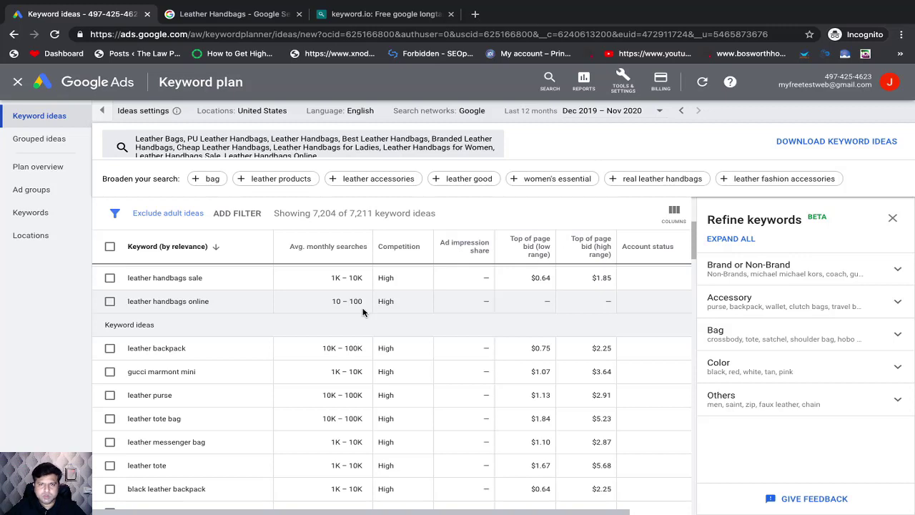
{"action": "scroll", "coordinate": [312, 331], "scroll_direction": "up", "scroll_amount": 2}
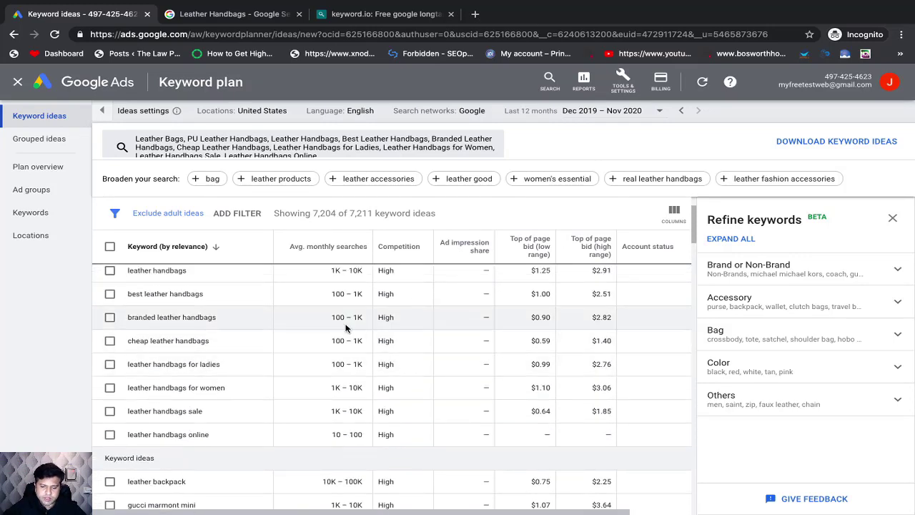
{"action": "scroll", "coordinate": [240, 344], "scroll_direction": "up", "scroll_amount": 1}
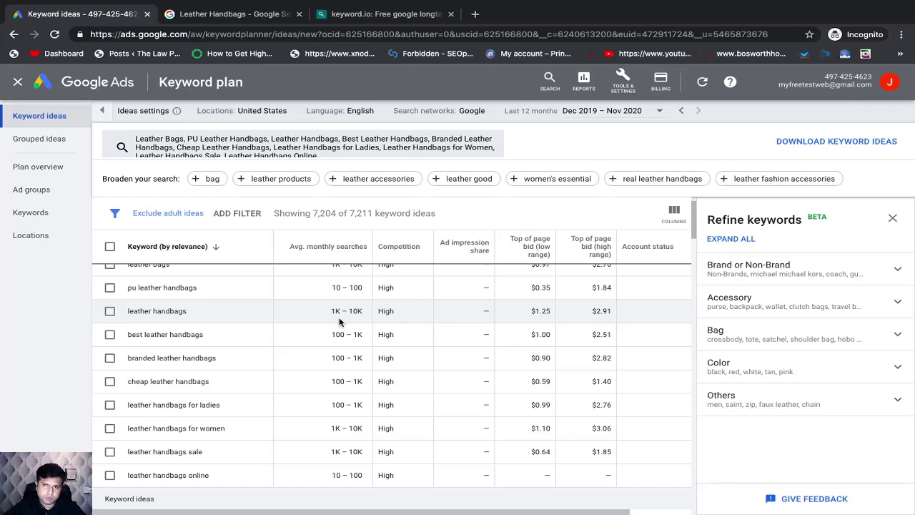
{"action": "scroll", "coordinate": [339, 323], "scroll_direction": "up", "scroll_amount": 1}
{"action": "scroll", "coordinate": [346, 329], "scroll_direction": "down", "scroll_amount": 1}
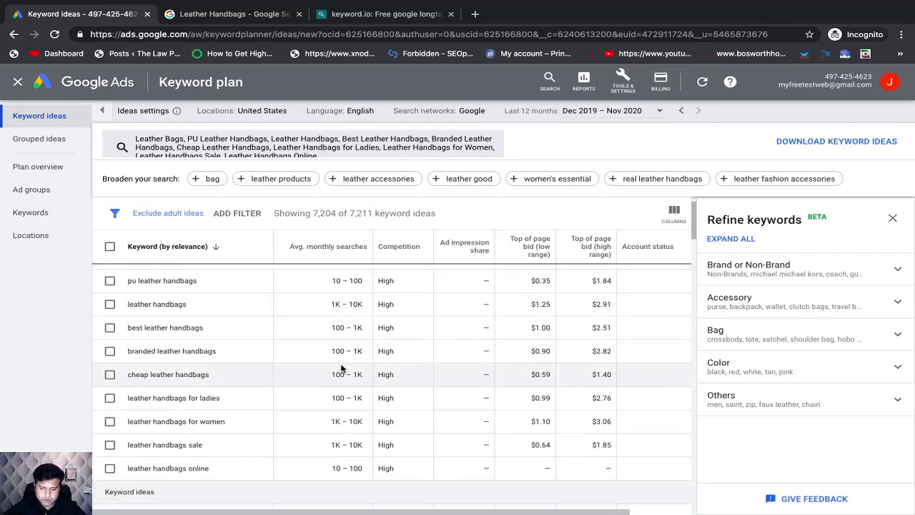
{"action": "scroll", "coordinate": [340, 358], "scroll_direction": "up", "scroll_amount": 1}
{"action": "scroll", "coordinate": [340, 365], "scroll_direction": "down", "scroll_amount": 1}
{"action": "scroll", "coordinate": [340, 365], "scroll_direction": "down", "scroll_amount": 1}
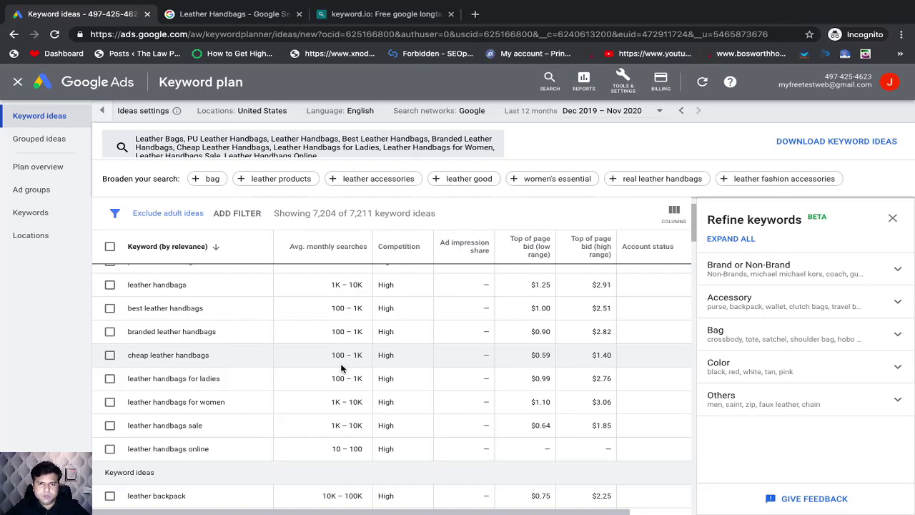
{"action": "scroll", "coordinate": [336, 368], "scroll_direction": "up", "scroll_amount": 2}
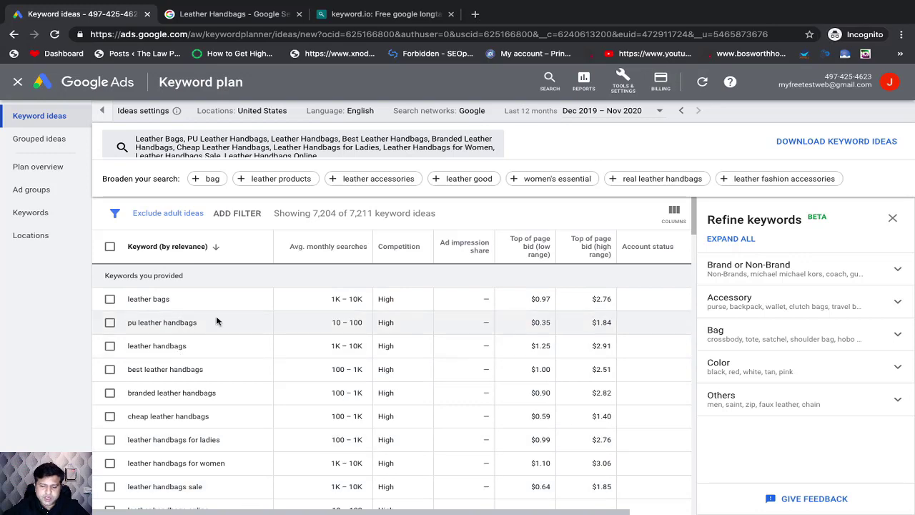
{"action": "scroll", "coordinate": [364, 345], "scroll_direction": "down", "scroll_amount": 3}
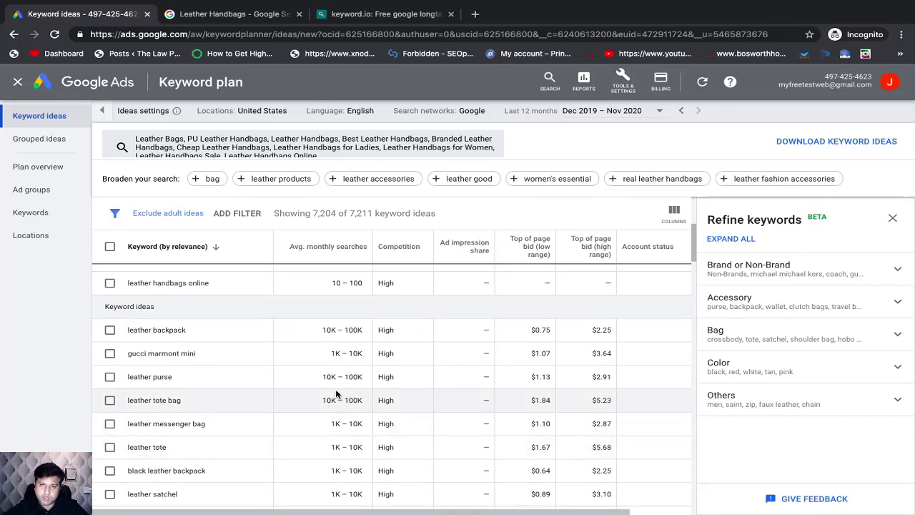
{"action": "scroll", "coordinate": [336, 392], "scroll_direction": "up", "scroll_amount": 5}
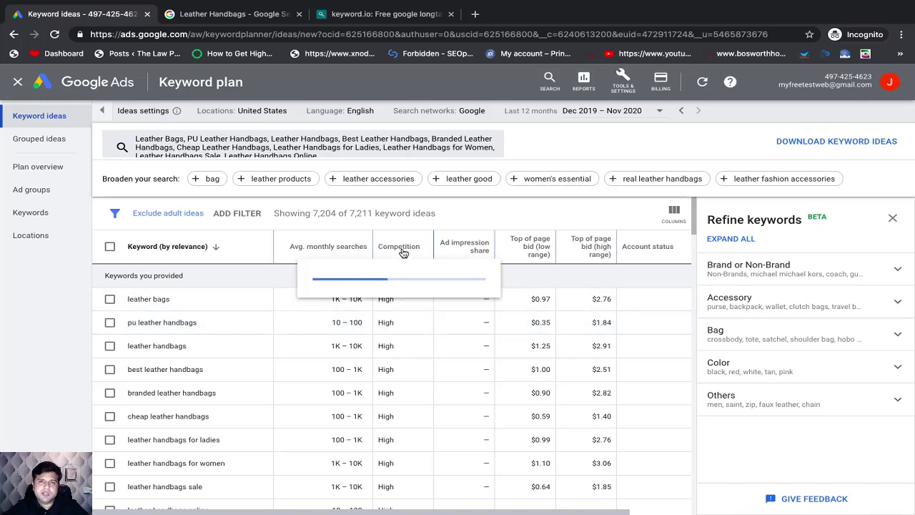
Step: Read the explanations of the low and high range top of page bid columns and review the keywords' bids
{"action": "mouse_move", "coordinate": [520, 250]}
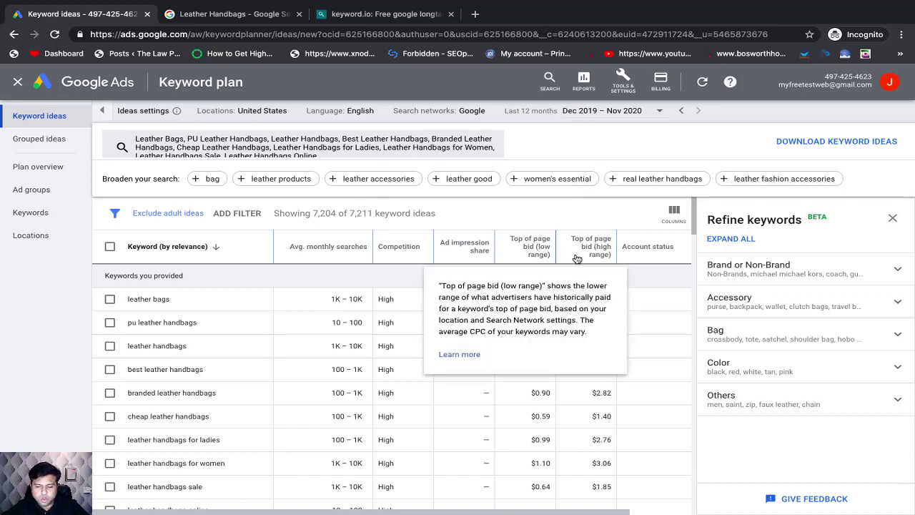
{"action": "mouse_move", "coordinate": [599, 259]}
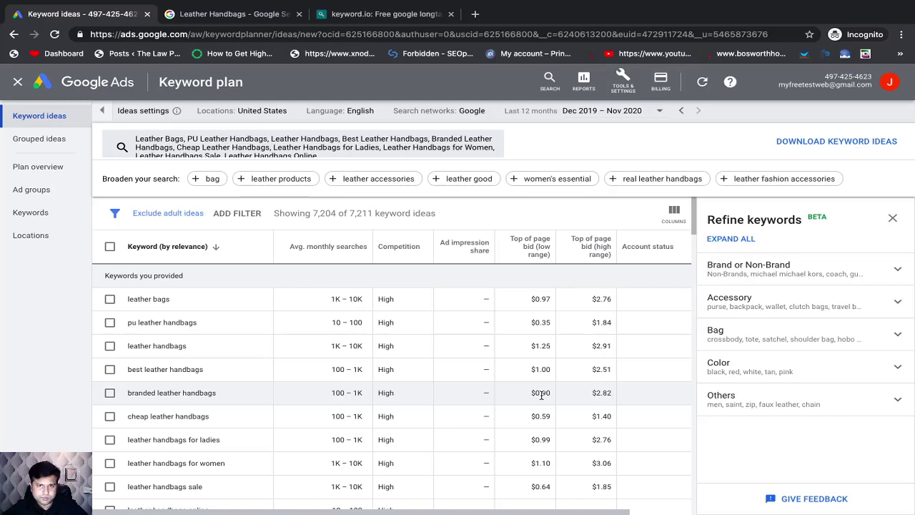
{"action": "scroll", "coordinate": [326, 427], "scroll_direction": "down", "scroll_amount": 2}
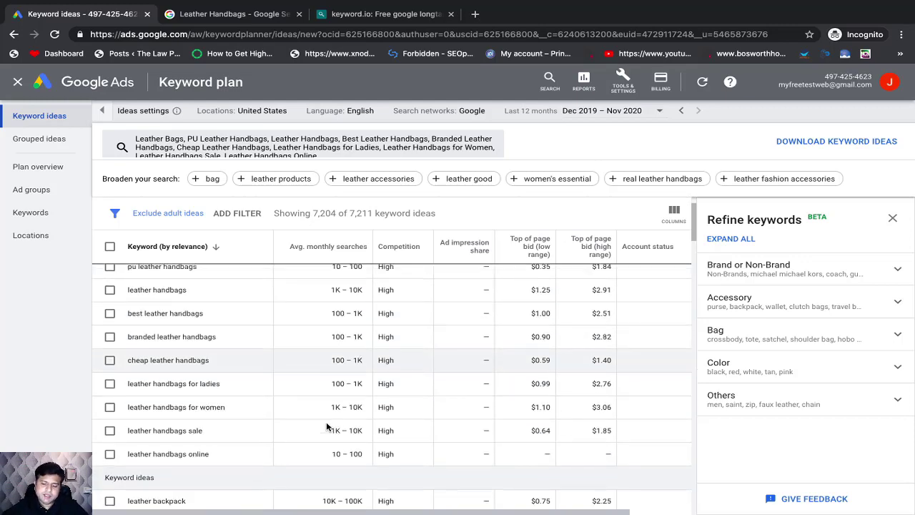
{"action": "scroll", "coordinate": [327, 424], "scroll_direction": "up", "scroll_amount": 2}
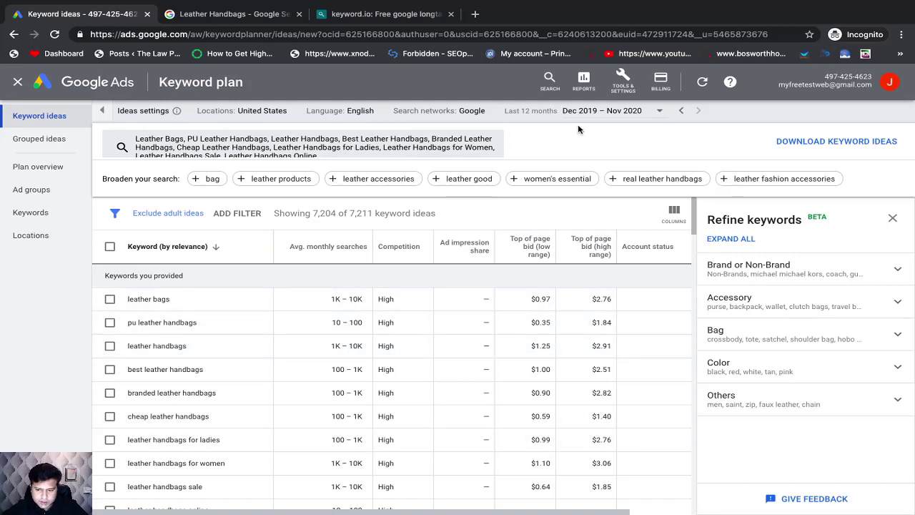
Step: Check the available date range presets for the search statistics, close them and look through the keyword ideas again
{"action": "left_click", "coordinate": [641, 113]}
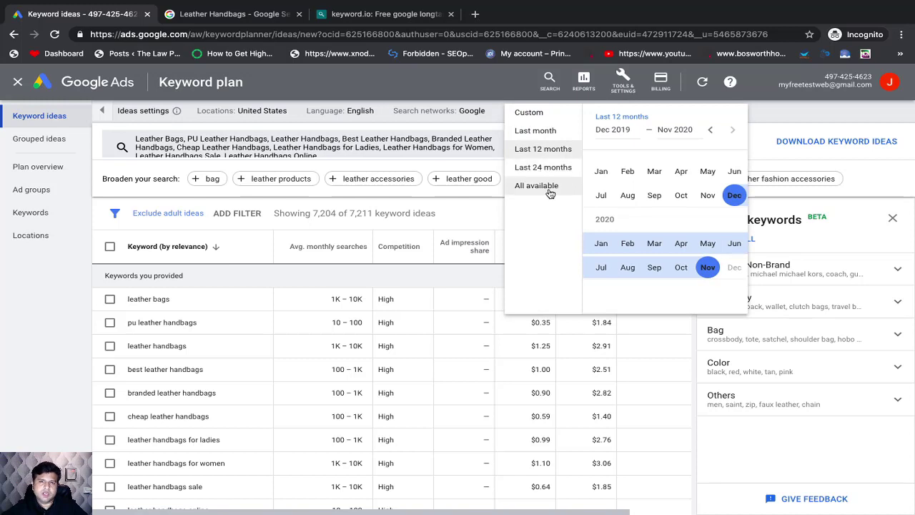
{"action": "left_click", "coordinate": [781, 114]}
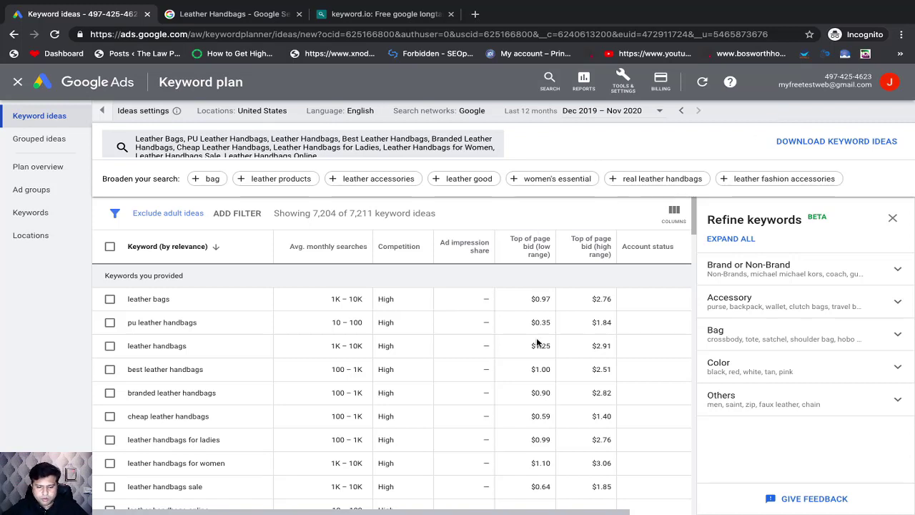
{"action": "scroll", "coordinate": [455, 366], "scroll_direction": "down", "scroll_amount": 2}
{"action": "scroll", "coordinate": [455, 365], "scroll_direction": "down", "scroll_amount": 4}
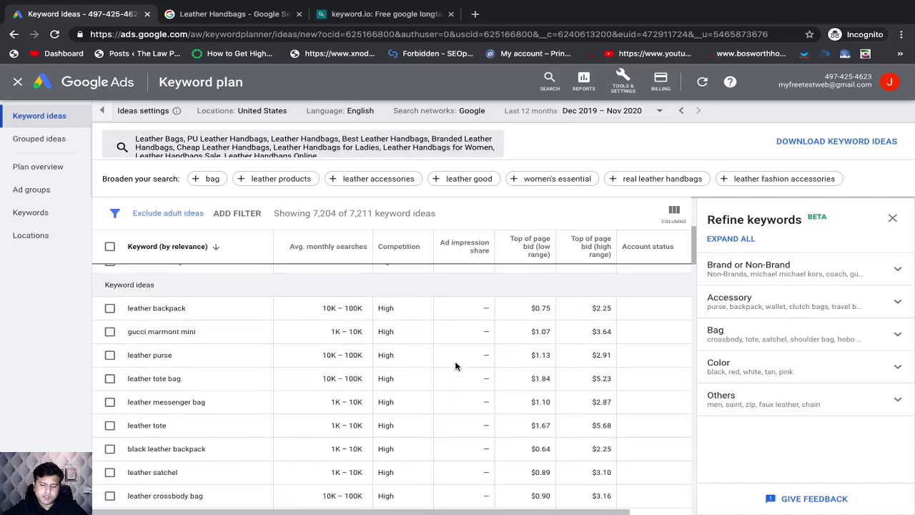
{"action": "scroll", "coordinate": [455, 366], "scroll_direction": "up", "scroll_amount": 6}
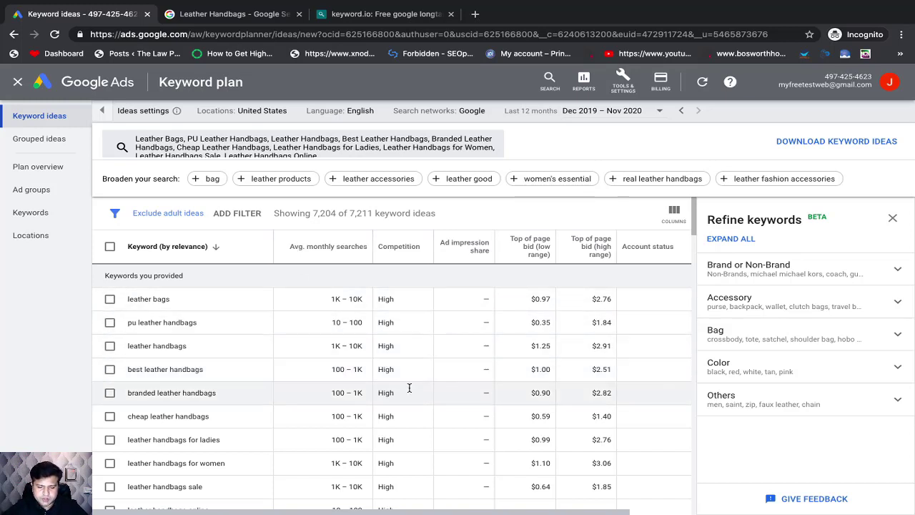
Step: Download the keyword ideas as a .csv file, open it full screen in Numbers and look over the imported table
{"action": "left_click", "coordinate": [820, 140]}
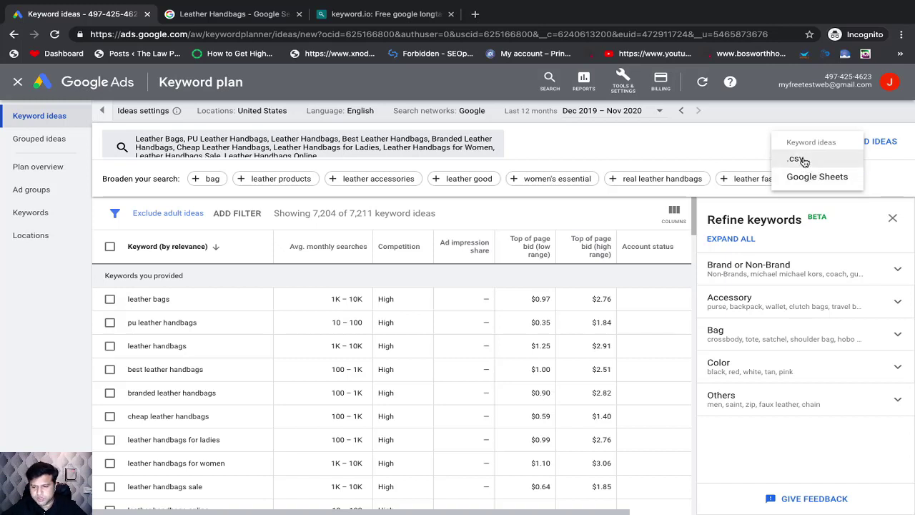
{"action": "left_click", "coordinate": [803, 162]}
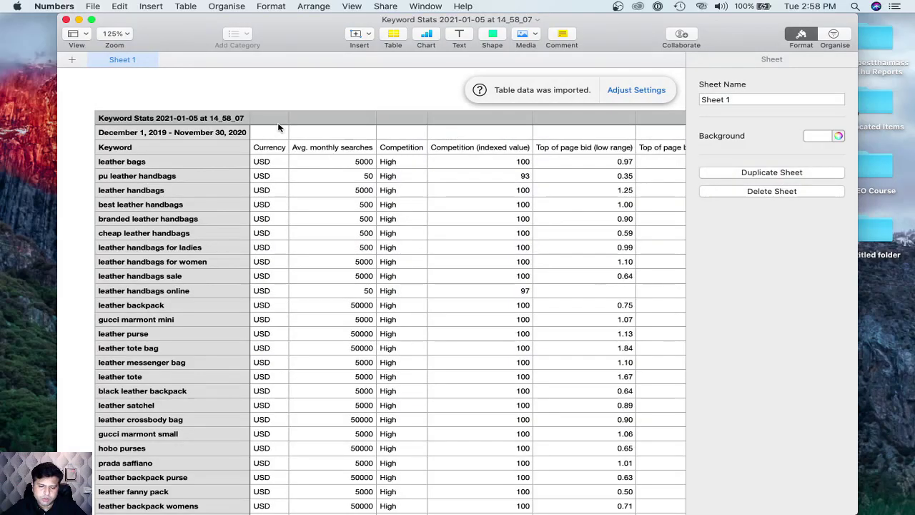
{"action": "left_click", "coordinate": [91, 19]}
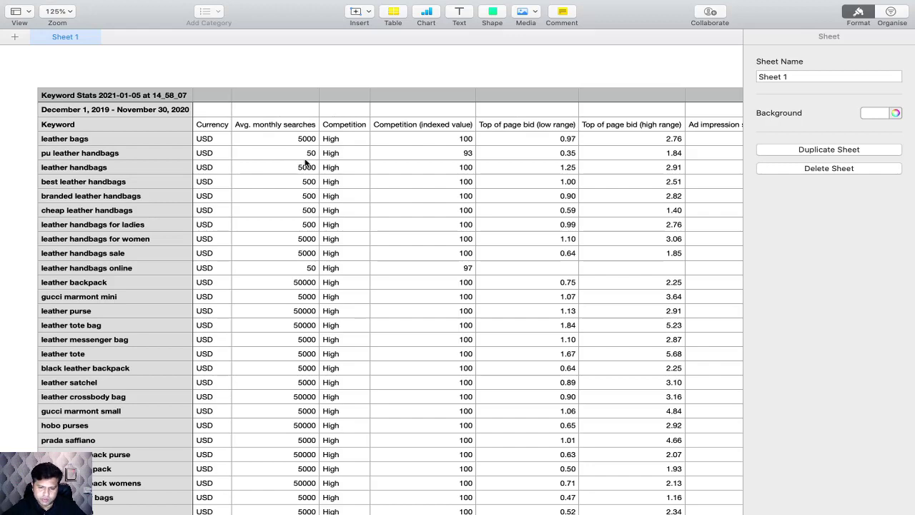
{"action": "scroll", "coordinate": [284, 271], "scroll_direction": "down", "scroll_amount": 1}
{"action": "scroll", "coordinate": [284, 272], "scroll_direction": "up", "scroll_amount": 1}
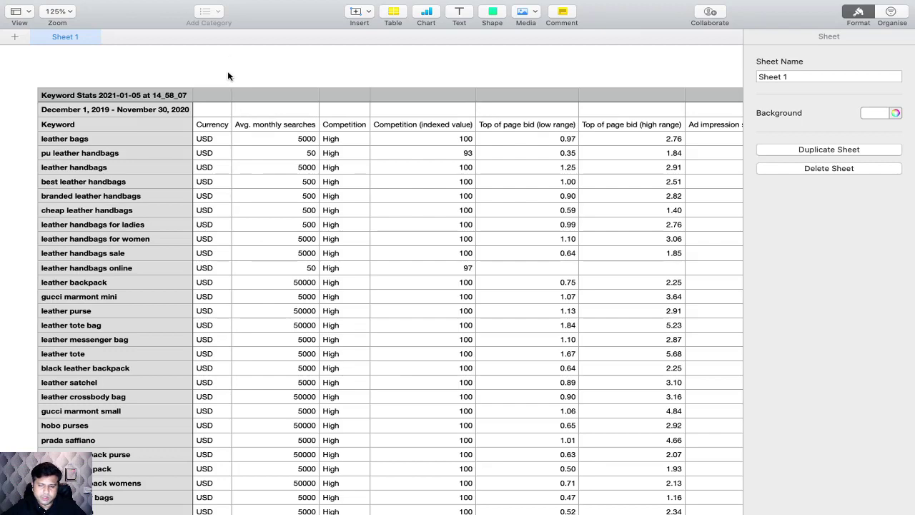
{"action": "scroll", "coordinate": [211, 206], "scroll_direction": "down", "scroll_amount": 2}
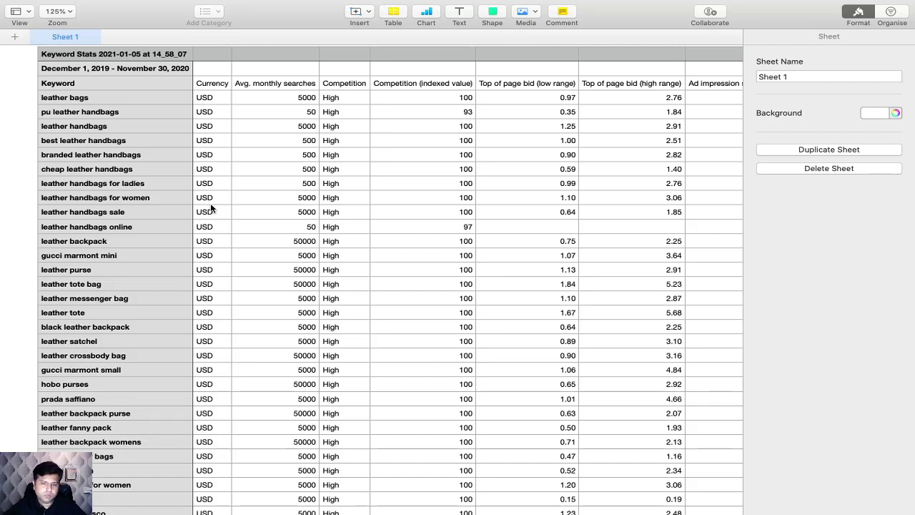
Step: Copy the entire Keyword Stats table from Numbers and paste it into a new sheet of the Excel workbook Book1
{"action": "left_click", "coordinate": [212, 55]}
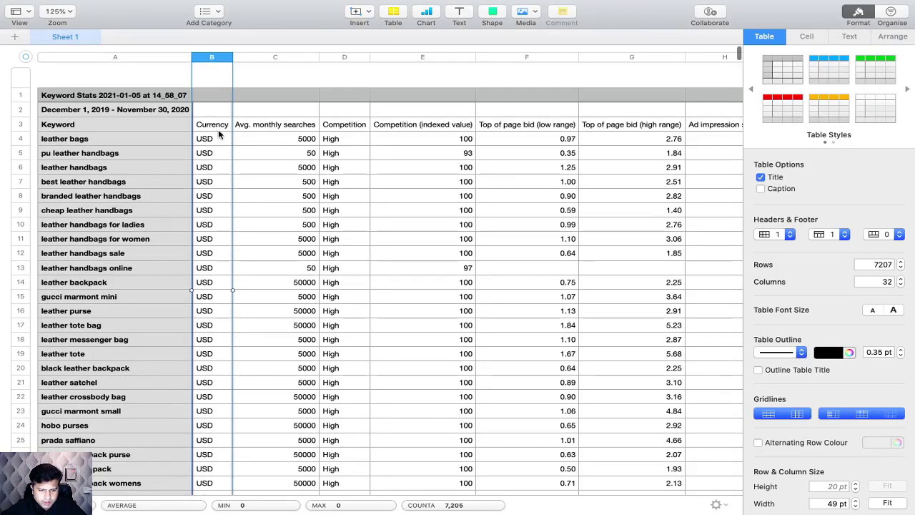
{"action": "left_click", "coordinate": [218, 133]}
{"action": "key", "text": "super+a"}
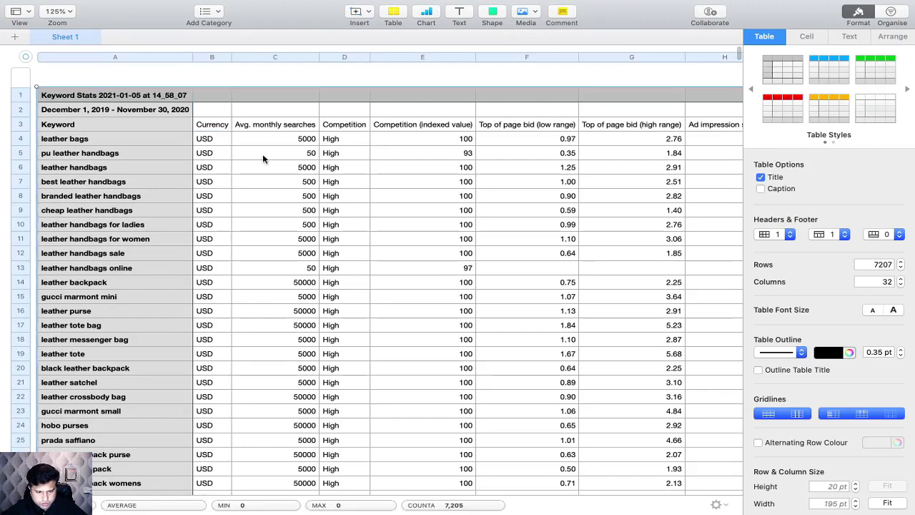
{"action": "mouse_move", "coordinate": [630, 512]}
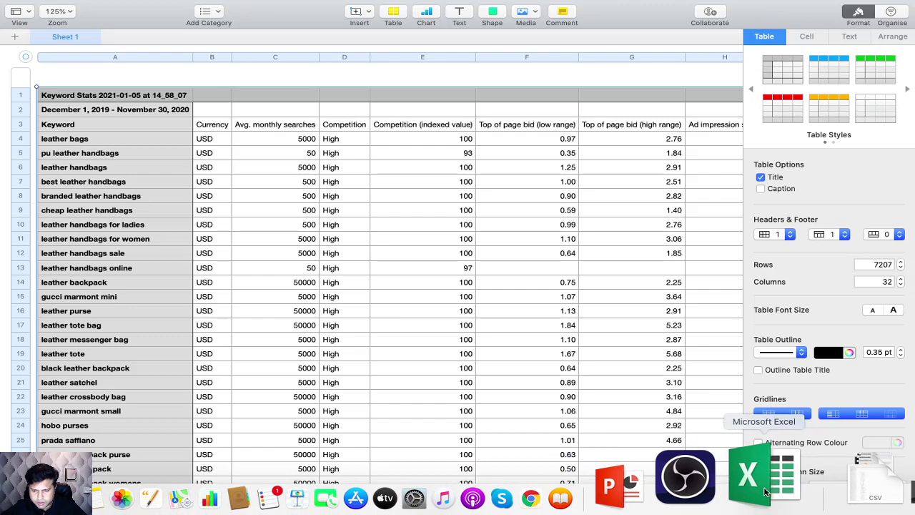
{"action": "left_click", "coordinate": [765, 492]}
{"action": "left_click", "coordinate": [238, 276]}
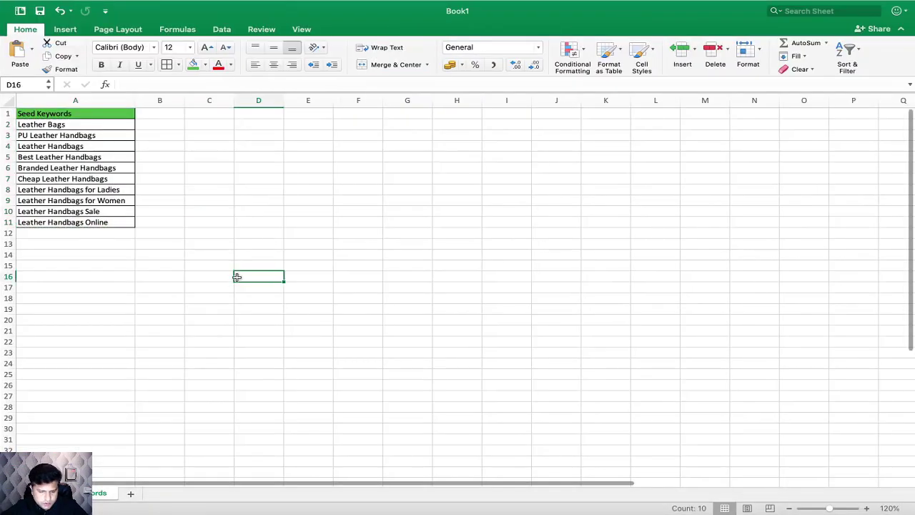
{"action": "left_click", "coordinate": [130, 493]}
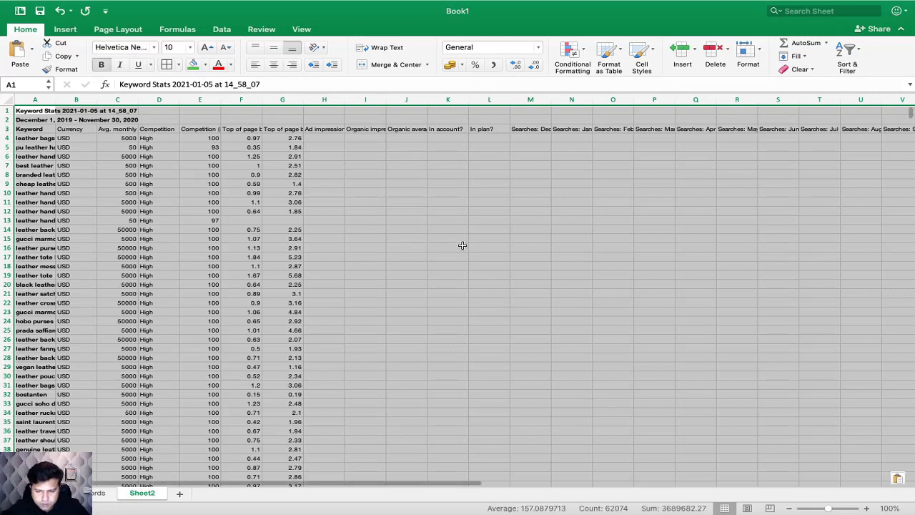
{"action": "left_click", "coordinate": [460, 246]}
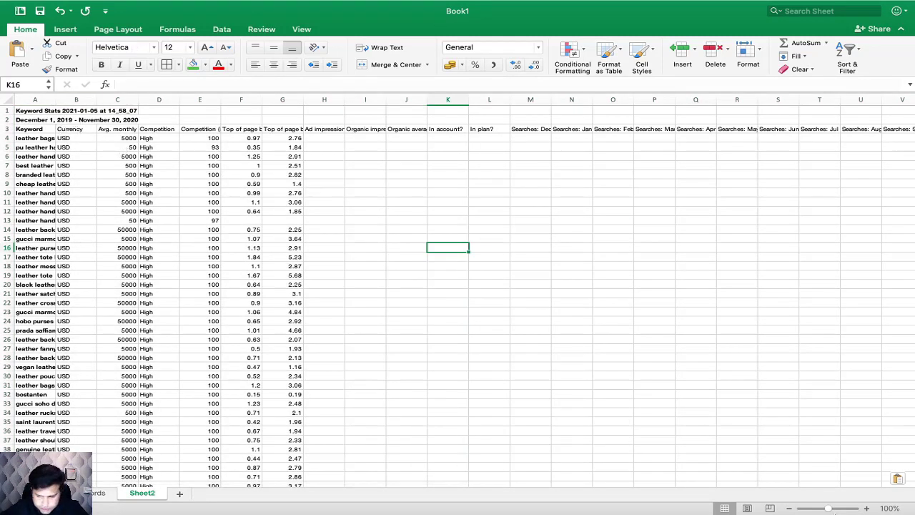
Step: Delete the report title and date range rows above the column headings and widen the Keyword column to fit its entries
{"action": "left_click", "coordinate": [867, 508]}
{"action": "left_click", "coordinate": [867, 508]}
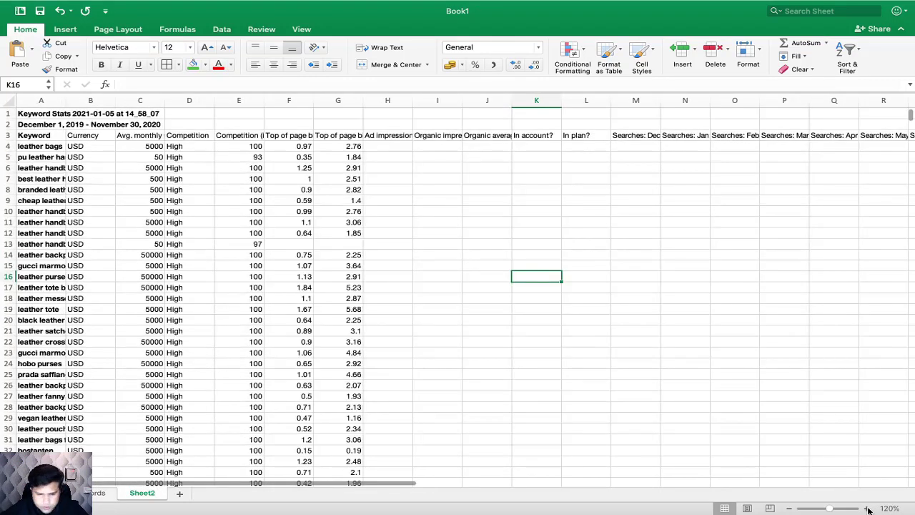
{"action": "left_click", "coordinate": [867, 508]}
{"action": "left_click", "coordinate": [146, 224]}
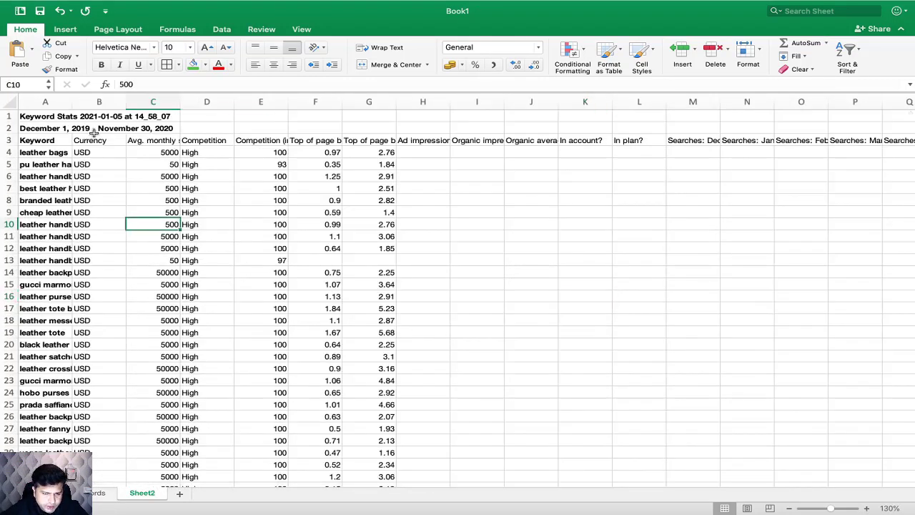
{"action": "left_click_drag", "start_coordinate": [9, 115], "coordinate": [10, 128]}
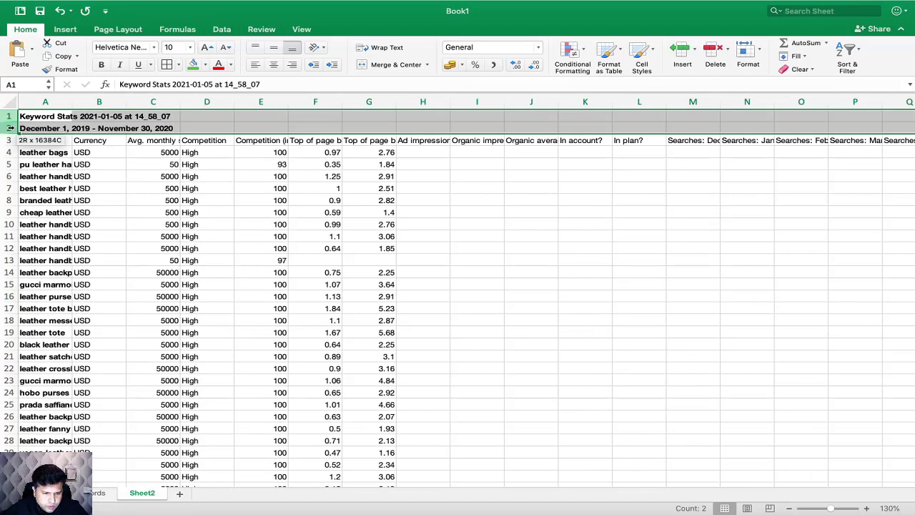
{"action": "right_click", "coordinate": [9, 128]}
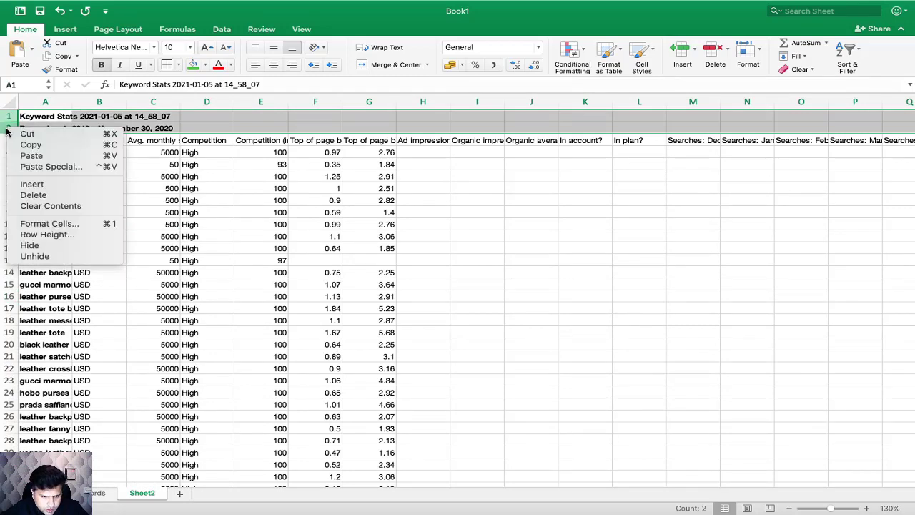
{"action": "left_click", "coordinate": [56, 195]}
{"action": "left_click", "coordinate": [98, 164]}
{"action": "left_click_drag", "start_coordinate": [70, 102], "coordinate": [156, 103]}
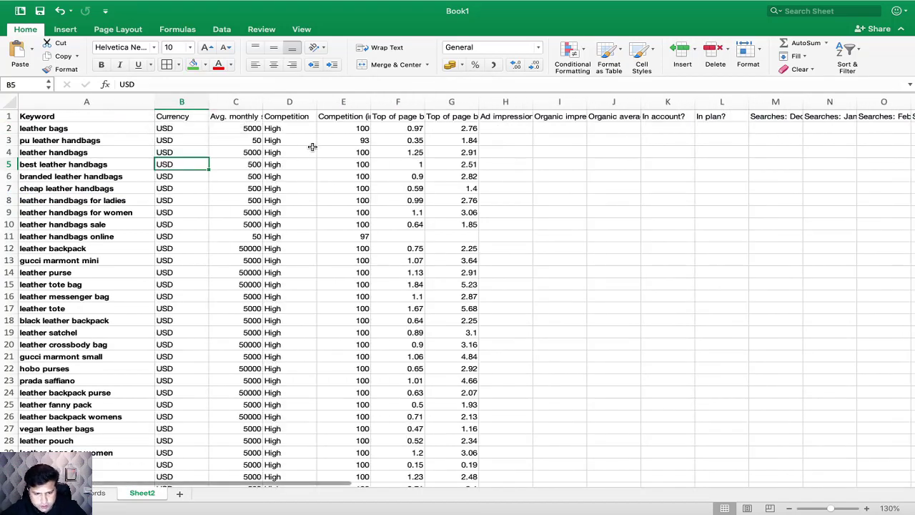
Step: Delete the Currency column and all the columns from Ad impression share through the last Concept column
{"action": "left_click", "coordinate": [182, 103]}
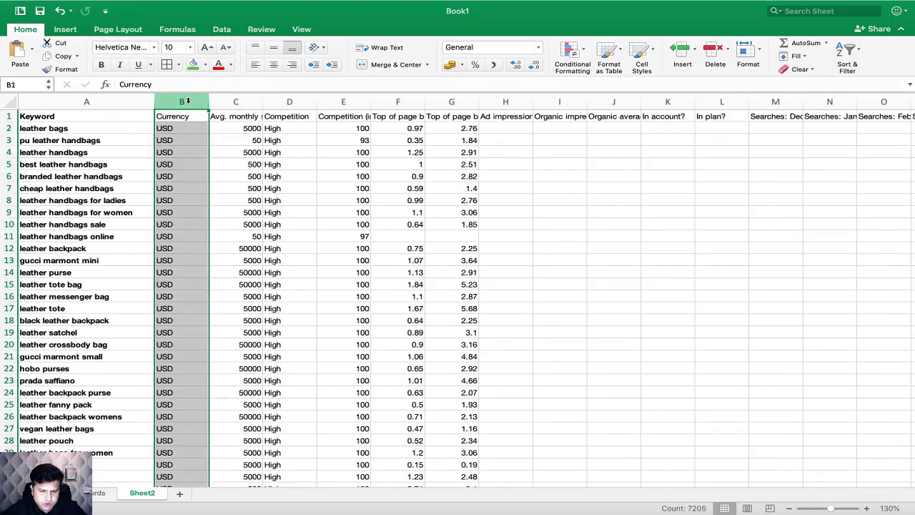
{"action": "right_click", "coordinate": [190, 104]}
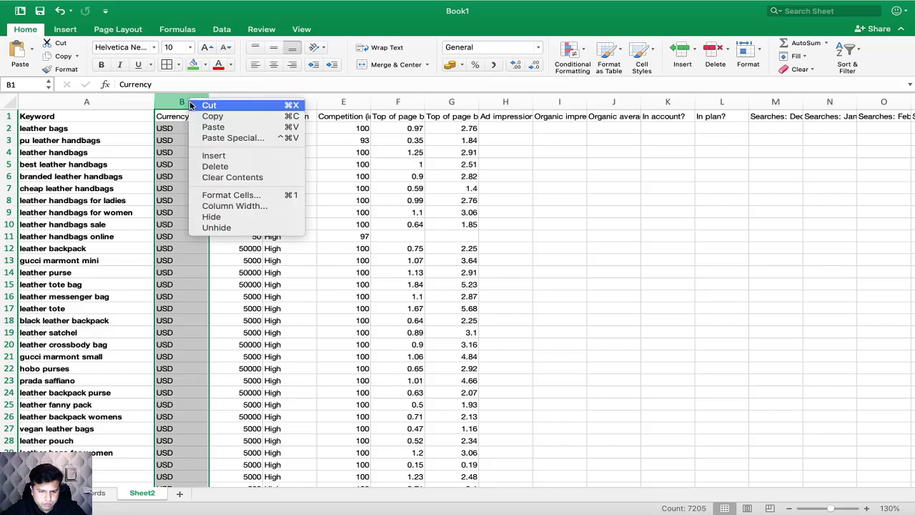
{"action": "left_click", "coordinate": [207, 166]}
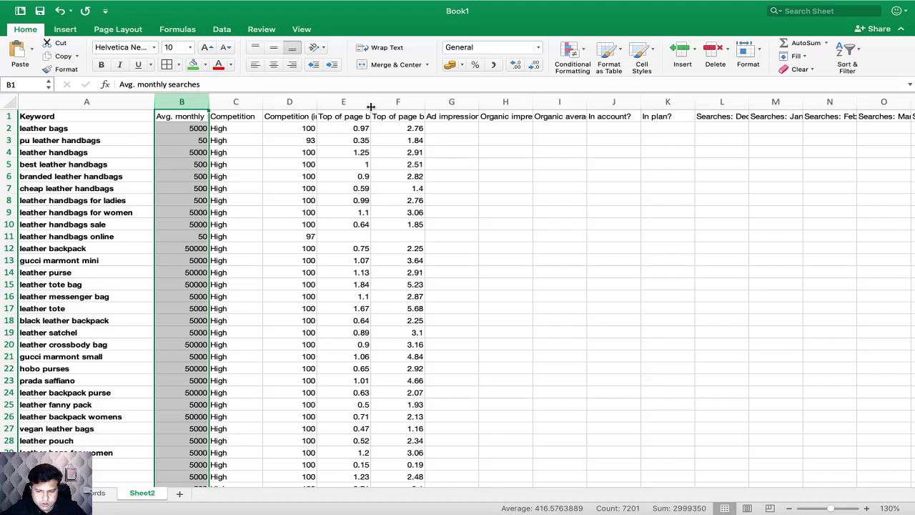
{"action": "left_click_drag", "start_coordinate": [438, 105], "coordinate": [732, 99]}
{"action": "right_click", "coordinate": [732, 98]}
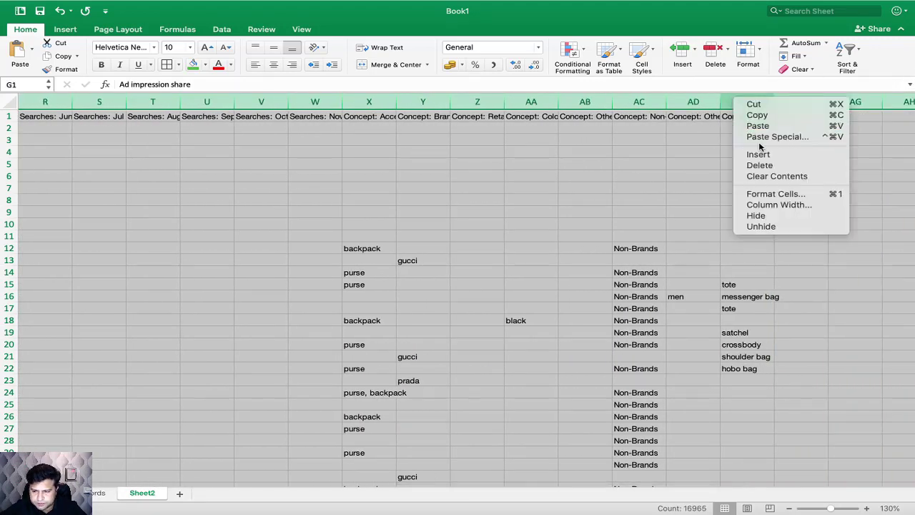
{"action": "left_click", "coordinate": [759, 164]}
{"action": "left_click", "coordinate": [193, 248]}
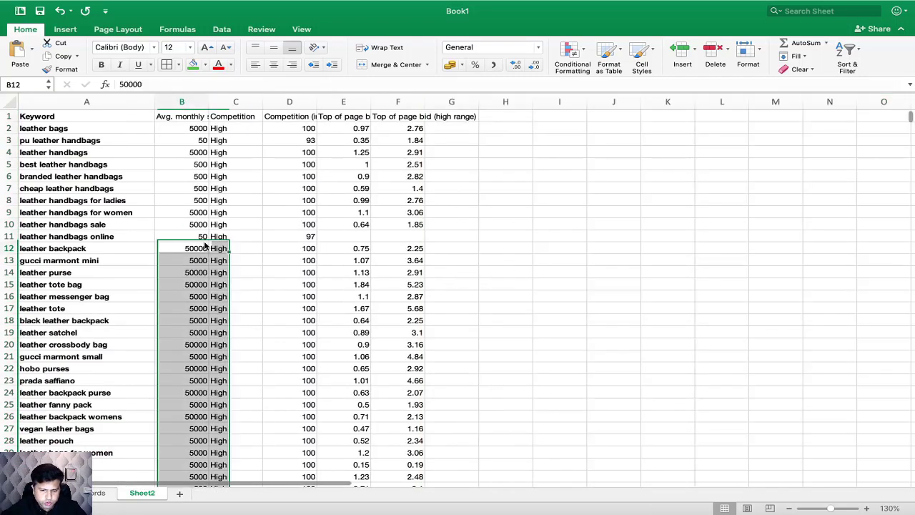
Step: Wrap the text of the header cells from Keyword to Top of page bid (high range), align them vertically to the middle and make them bold
{"action": "left_click_drag", "start_coordinate": [72, 116], "coordinate": [415, 104]}
{"action": "left_click", "coordinate": [393, 47]}
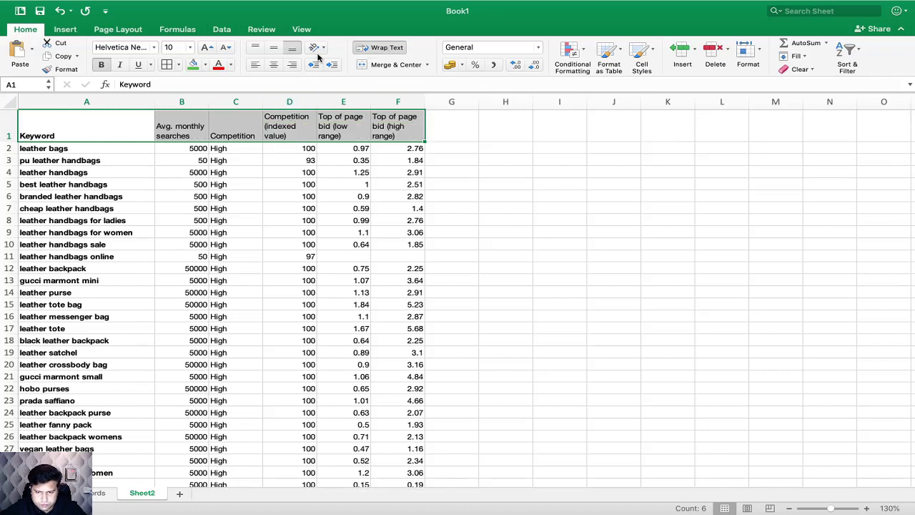
{"action": "left_click", "coordinate": [273, 47]}
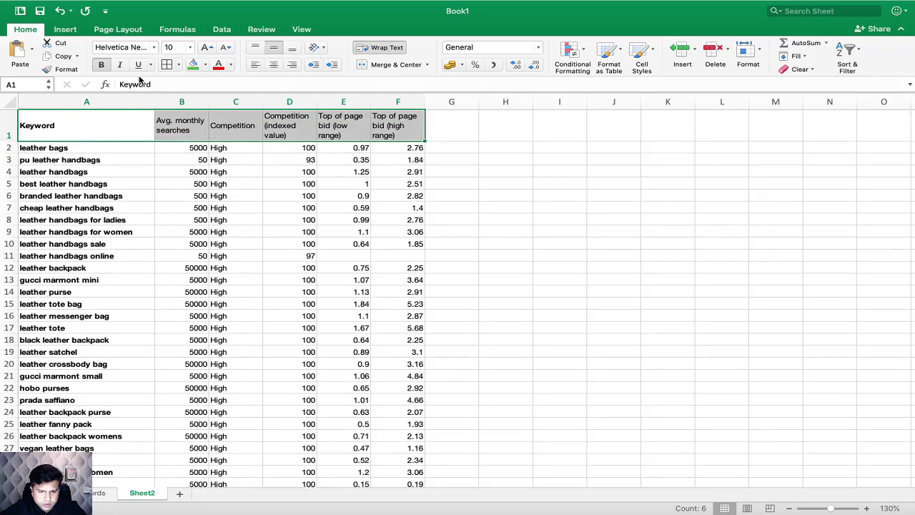
{"action": "left_click", "coordinate": [104, 65]}
{"action": "left_click", "coordinate": [205, 126]}
Step: Go through the column headings one by one, from Keyword and Avg. monthly searches to the low and high top of page bids
{"action": "left_click", "coordinate": [100, 135]}
{"action": "left_click", "coordinate": [160, 134]}
{"action": "left_click", "coordinate": [225, 132]}
{"action": "left_click", "coordinate": [295, 127]}
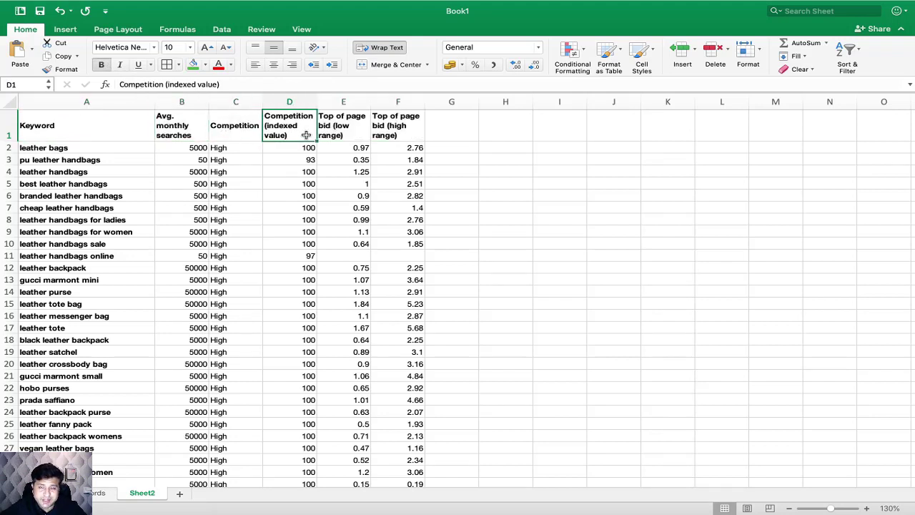
{"action": "left_click", "coordinate": [343, 131]}
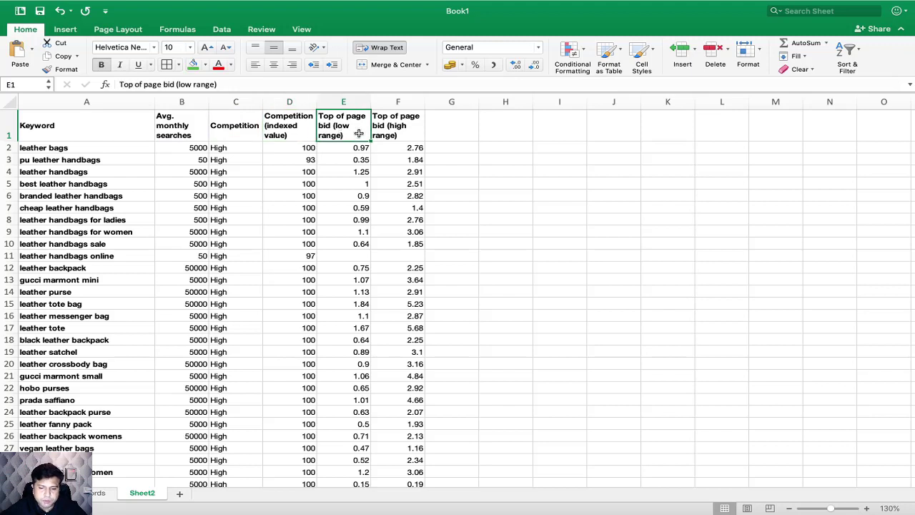
{"action": "left_click", "coordinate": [394, 128]}
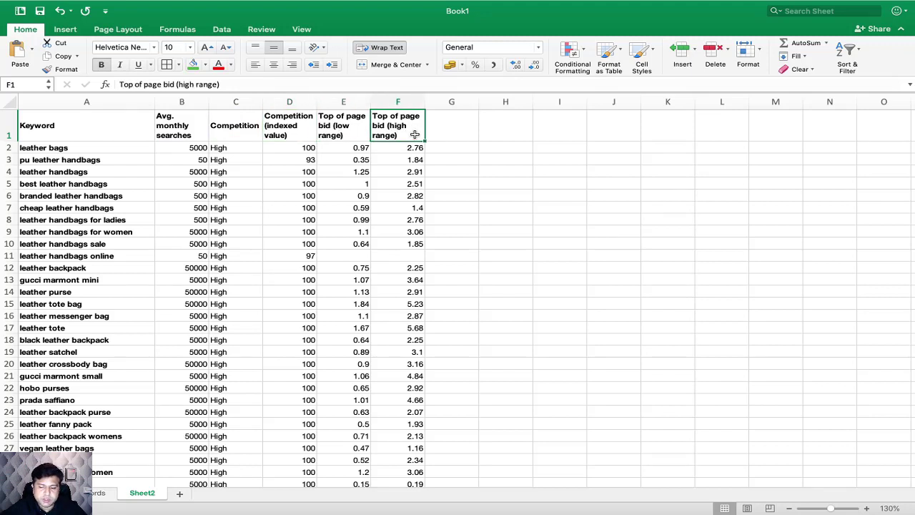
{"action": "left_click_drag", "start_coordinate": [382, 123], "coordinate": [321, 123]}
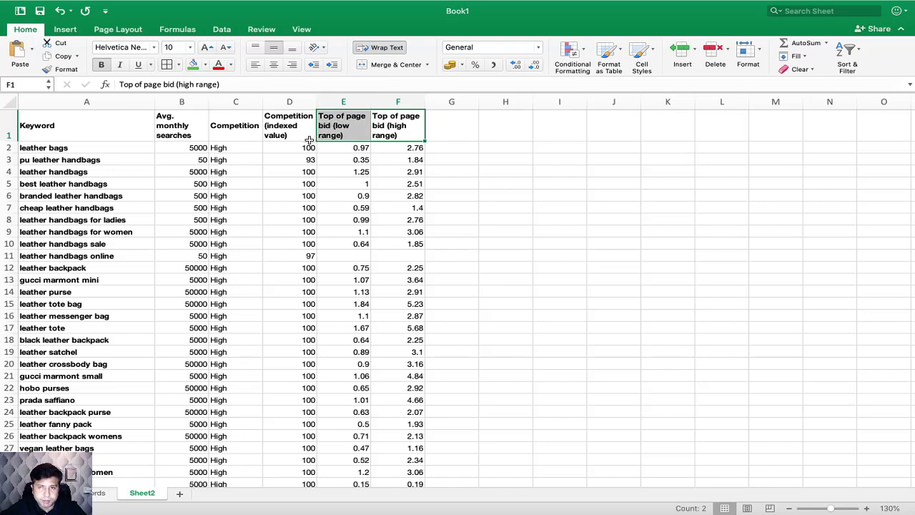
{"action": "left_click", "coordinate": [284, 137]}
{"action": "left_click", "coordinate": [251, 139], "text": "shift"}
{"action": "left_click", "coordinate": [342, 256]}
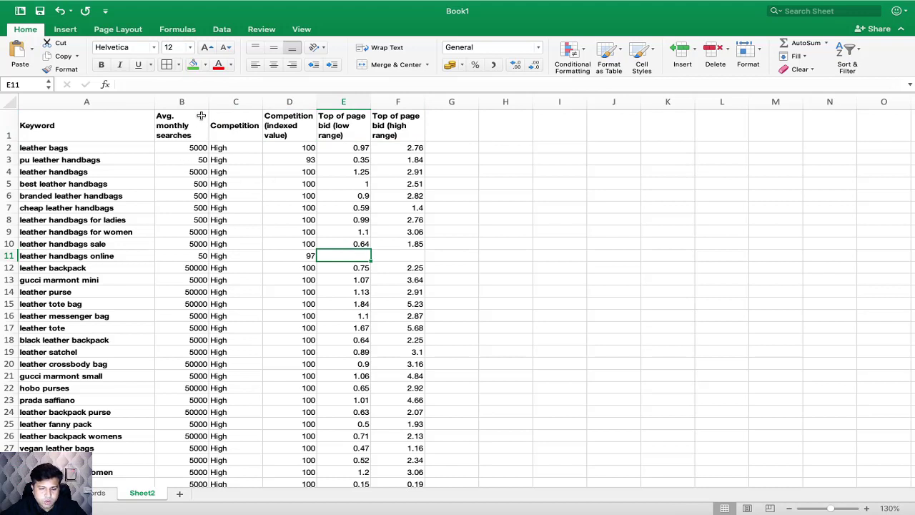
Step: Narrow the Avg. monthly searches column and select the header cells from Keyword to Top of page bid (high range)
{"action": "left_click_drag", "start_coordinate": [208, 101], "coordinate": [196, 101]}
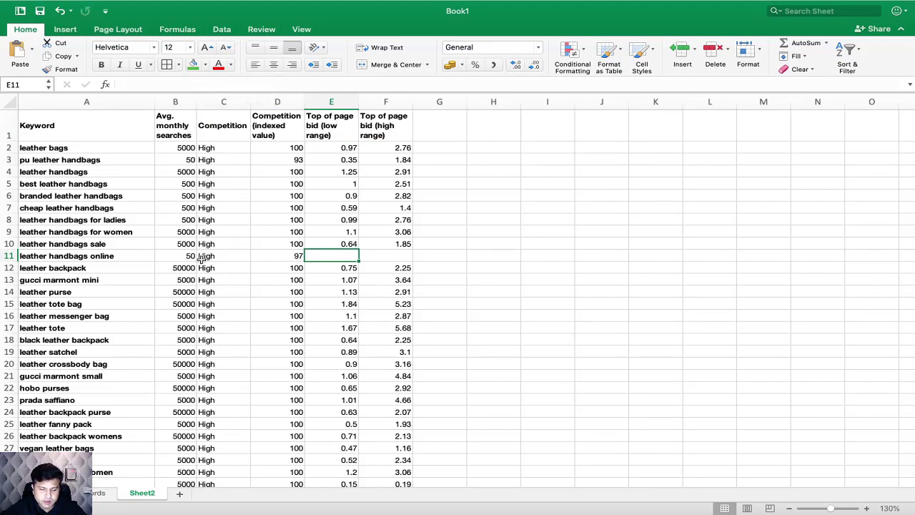
{"action": "left_click_drag", "start_coordinate": [87, 126], "coordinate": [389, 129]}
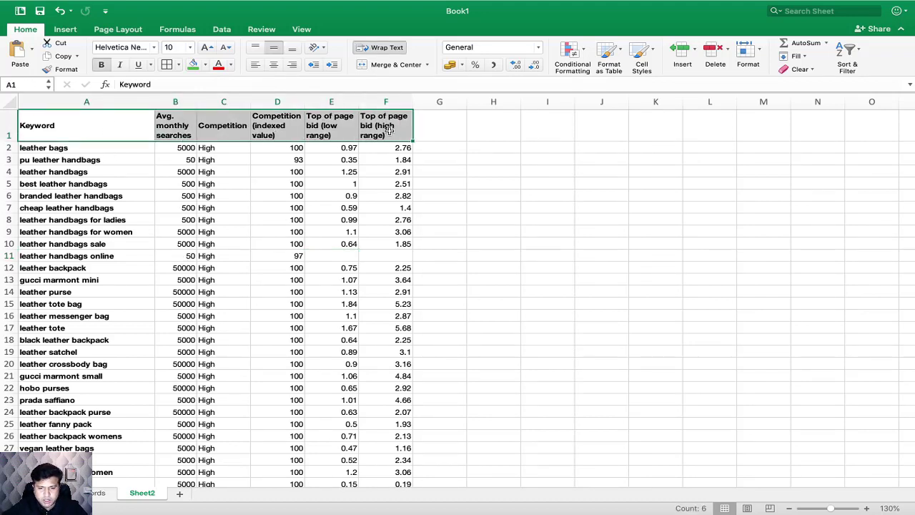
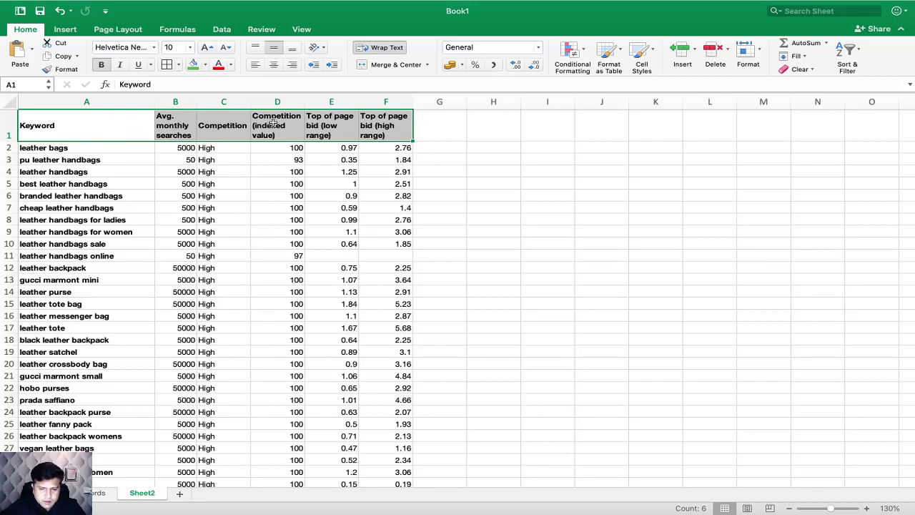
Step: Add filters to the header cells from Keyword to Top of page bid (high range)
{"action": "left_click", "coordinate": [191, 149]}
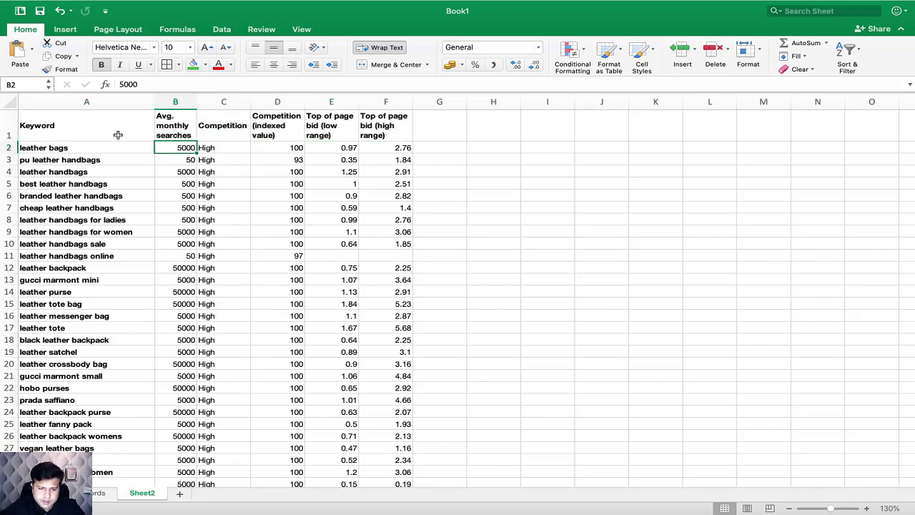
{"action": "left_click_drag", "start_coordinate": [71, 126], "coordinate": [386, 126]}
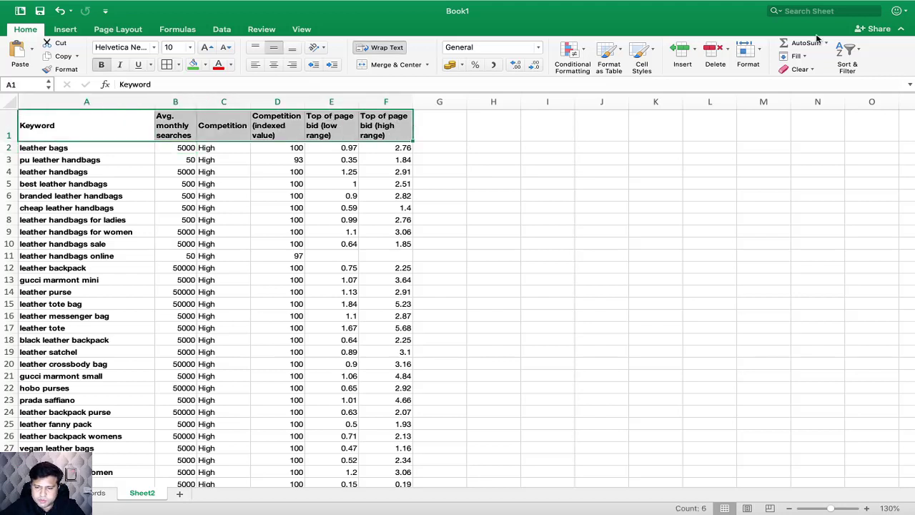
{"action": "left_click", "coordinate": [849, 56]}
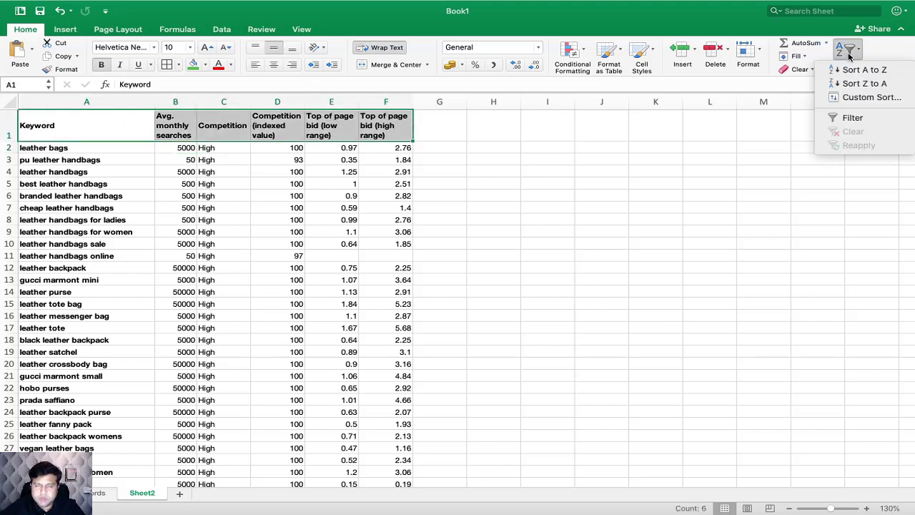
{"action": "left_click", "coordinate": [853, 117]}
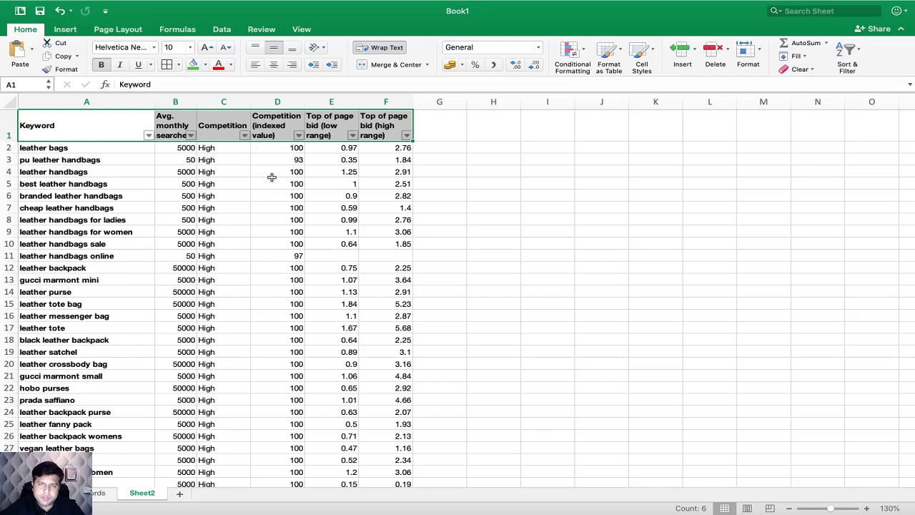
Step: Sort the keyword list by Avg. monthly searches in ascending order
{"action": "left_click", "coordinate": [253, 203]}
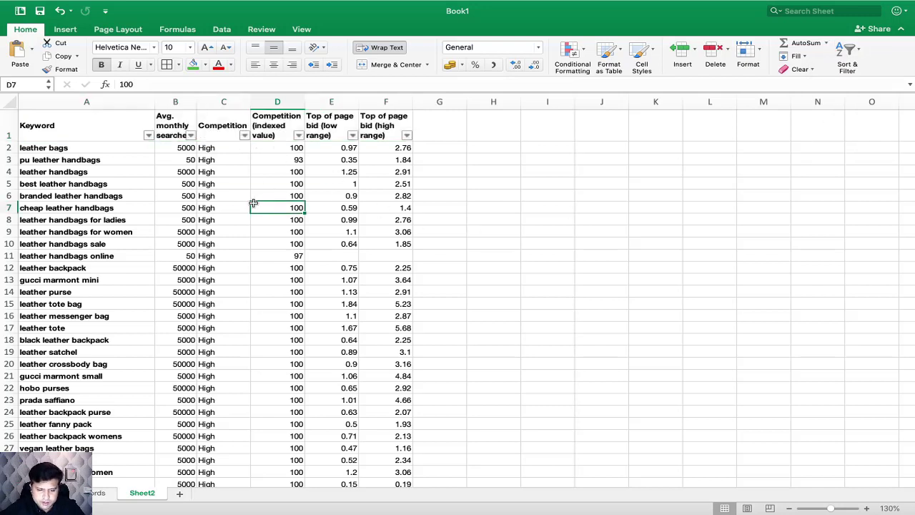
{"action": "left_click", "coordinate": [191, 136]}
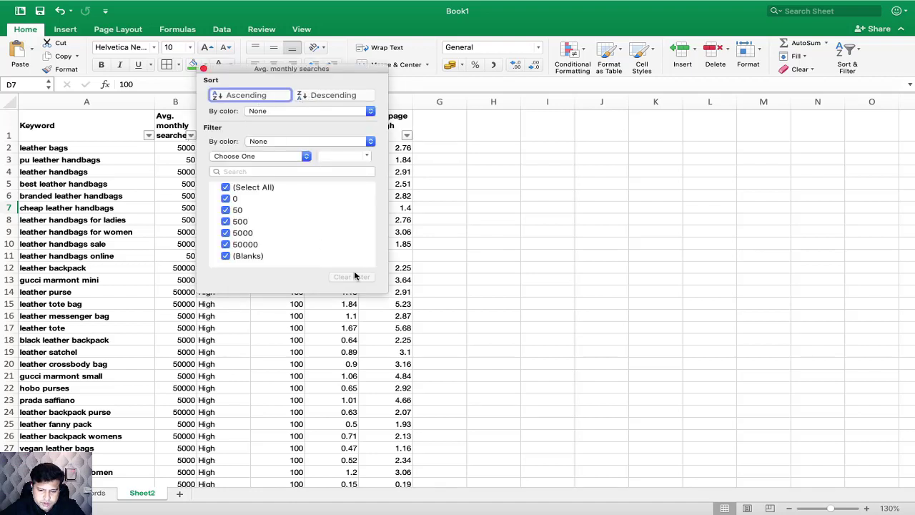
{"action": "left_click", "coordinate": [257, 97]}
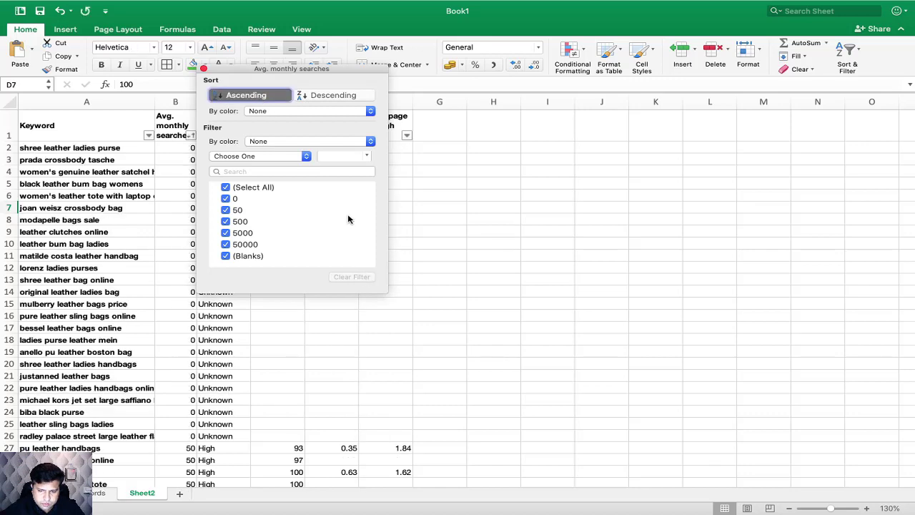
{"action": "left_click", "coordinate": [455, 235]}
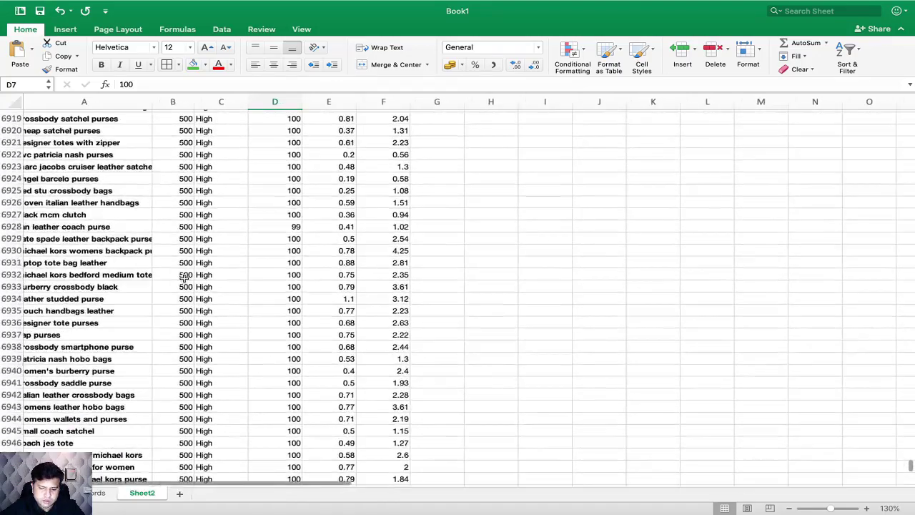
Step: Delete all the rows with 500 or fewer average monthly searches, from row 2 through blue coach satchel in row 6977
{"action": "left_click", "coordinate": [8, 334]}
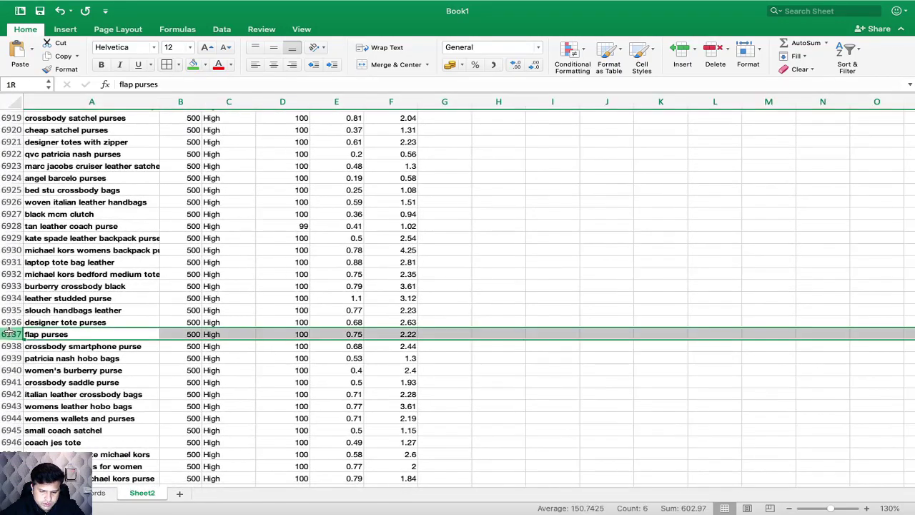
{"action": "scroll", "coordinate": [137, 417], "scroll_direction": "down", "scroll_amount": 8}
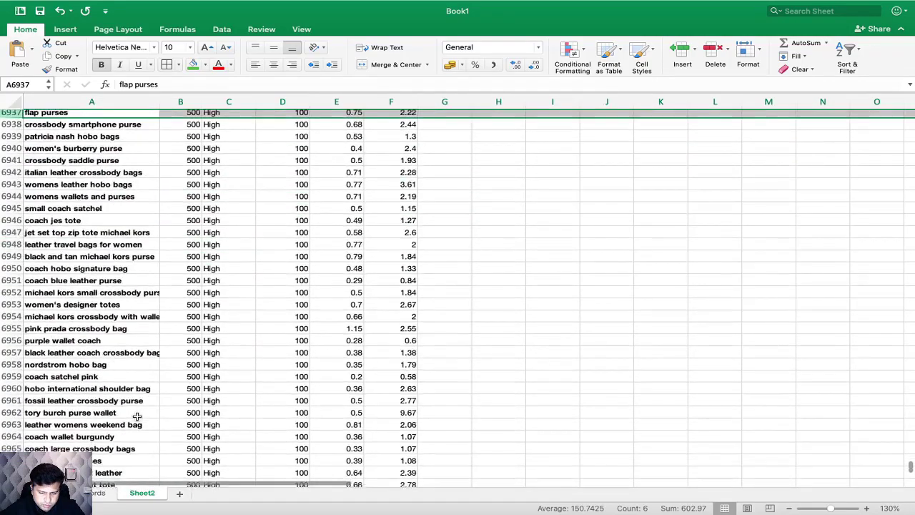
{"action": "scroll", "coordinate": [190, 195], "scroll_direction": "up", "scroll_amount": 3}
{"action": "scroll", "coordinate": [190, 195], "scroll_direction": "down", "scroll_amount": 7}
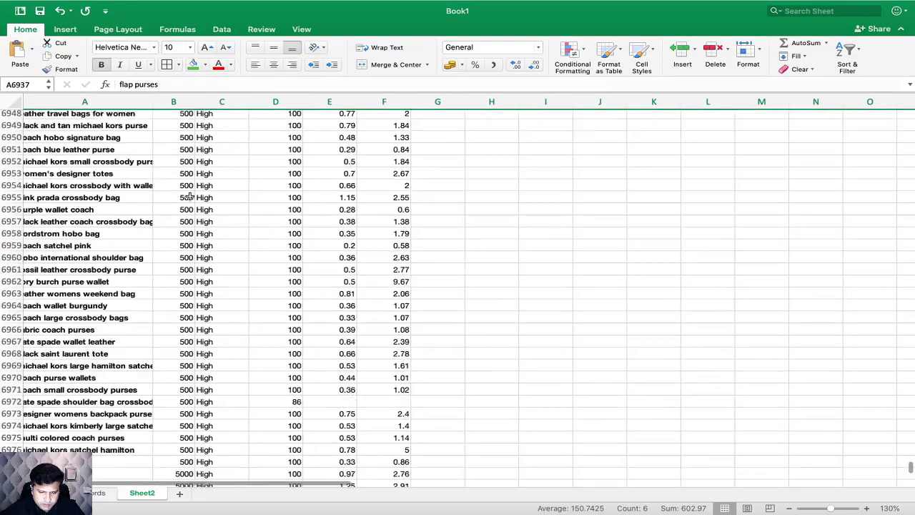
{"action": "scroll", "coordinate": [190, 196], "scroll_direction": "down", "scroll_amount": 2}
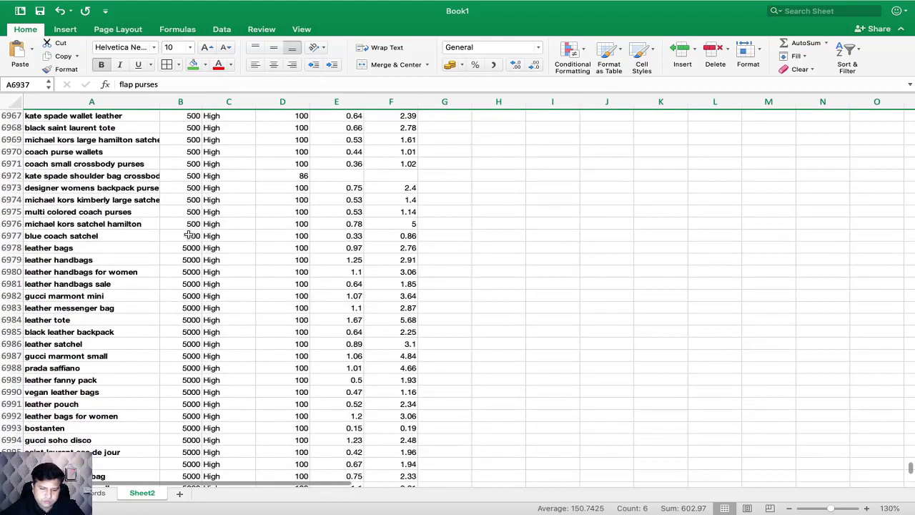
{"action": "left_click_drag", "start_coordinate": [6, 235], "coordinate": [29, 160]}
{"action": "left_click_drag", "start_coordinate": [10, 93], "coordinate": [10, 148]}
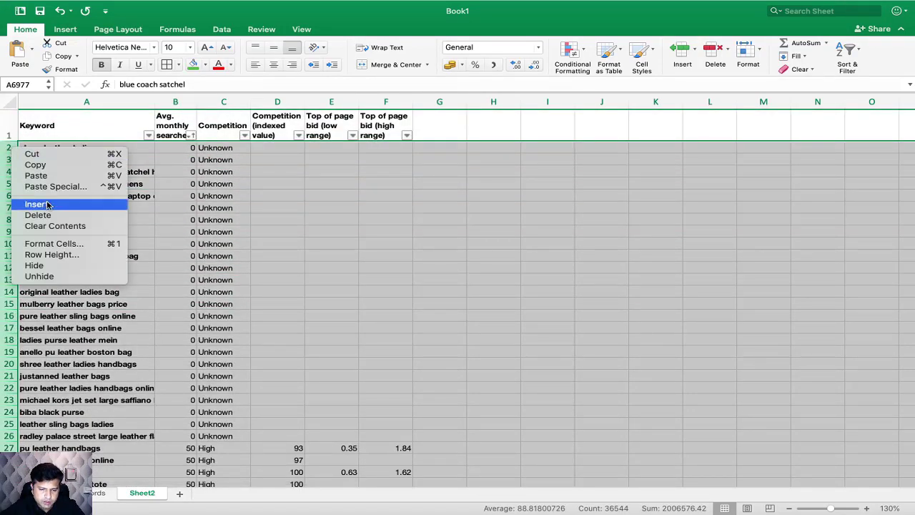
{"action": "left_click", "coordinate": [370, 270]}
Step: Delete the rows at the end of the list that have no average monthly searches, from sri leather ladies bags to ladies leather grab bags
{"action": "scroll", "coordinate": [297, 346], "scroll_direction": "down", "scroll_amount": 8}
{"action": "scroll", "coordinate": [297, 345], "scroll_direction": "down", "scroll_amount": 20}
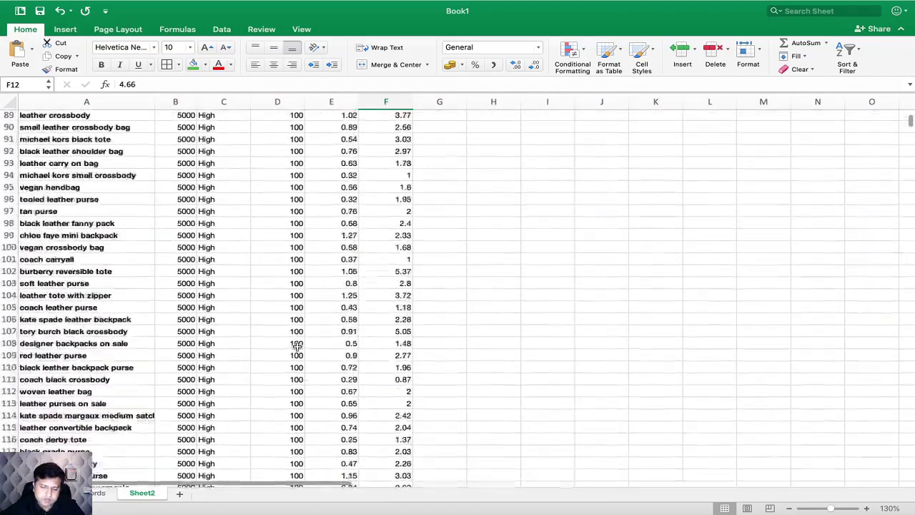
{"action": "scroll", "coordinate": [297, 346], "scroll_direction": "up", "scroll_amount": 20}
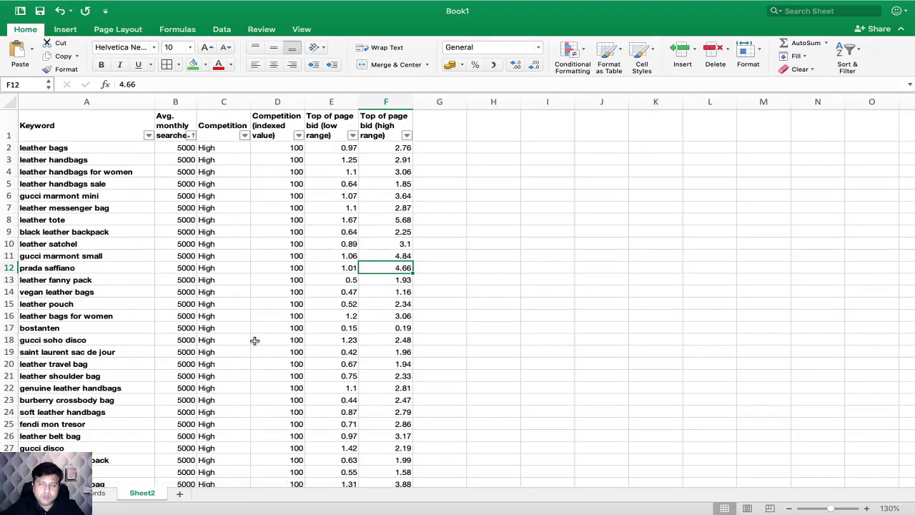
{"action": "scroll", "coordinate": [276, 367], "scroll_direction": "down", "scroll_amount": 20}
{"action": "scroll", "coordinate": [276, 367], "scroll_direction": "down", "scroll_amount": 20}
{"action": "scroll", "coordinate": [276, 367], "scroll_direction": "up", "scroll_amount": 17}
{"action": "scroll", "coordinate": [276, 367], "scroll_direction": "down", "scroll_amount": 10}
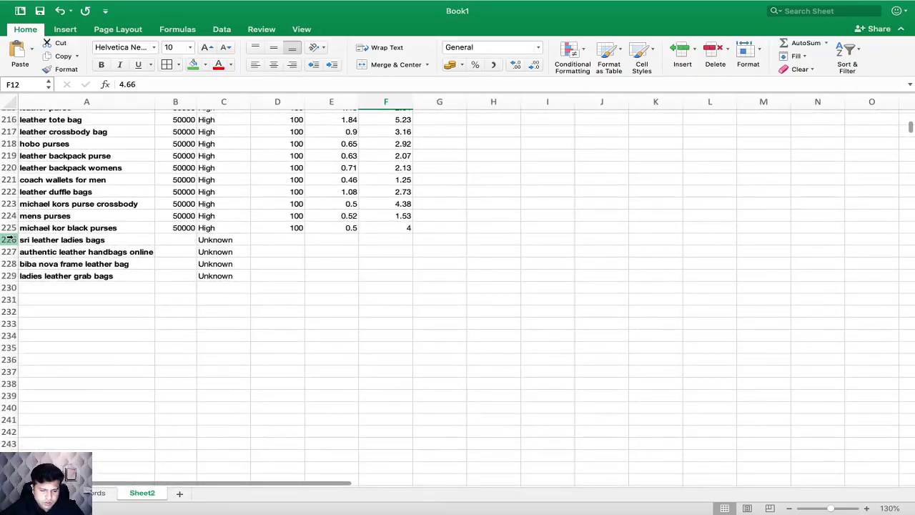
{"action": "left_click_drag", "start_coordinate": [7, 240], "coordinate": [6, 276]}
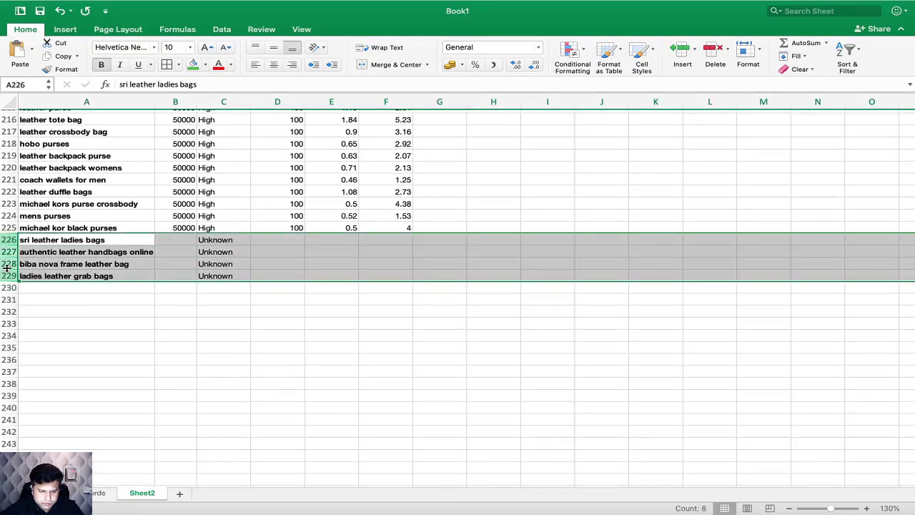
{"action": "right_click", "coordinate": [6, 266]}
{"action": "left_click", "coordinate": [61, 334]}
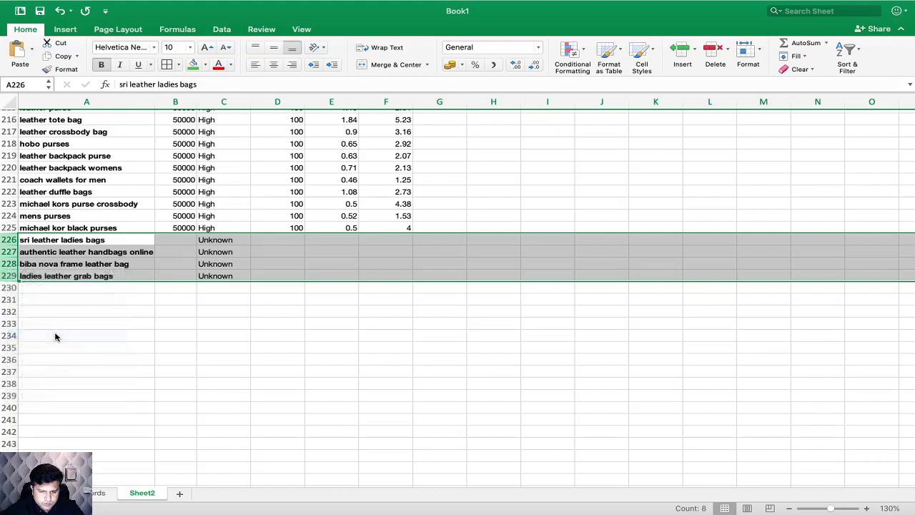
Step: Look through the remaining keywords for ones that are irrelevant to the list
{"action": "scroll", "coordinate": [245, 218], "scroll_direction": "up", "scroll_amount": 20}
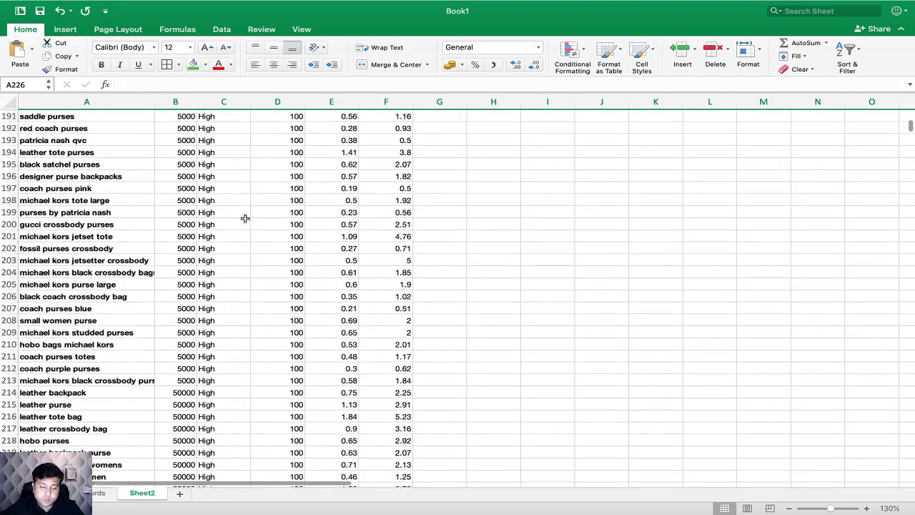
{"action": "scroll", "coordinate": [244, 218], "scroll_direction": "up", "scroll_amount": 20}
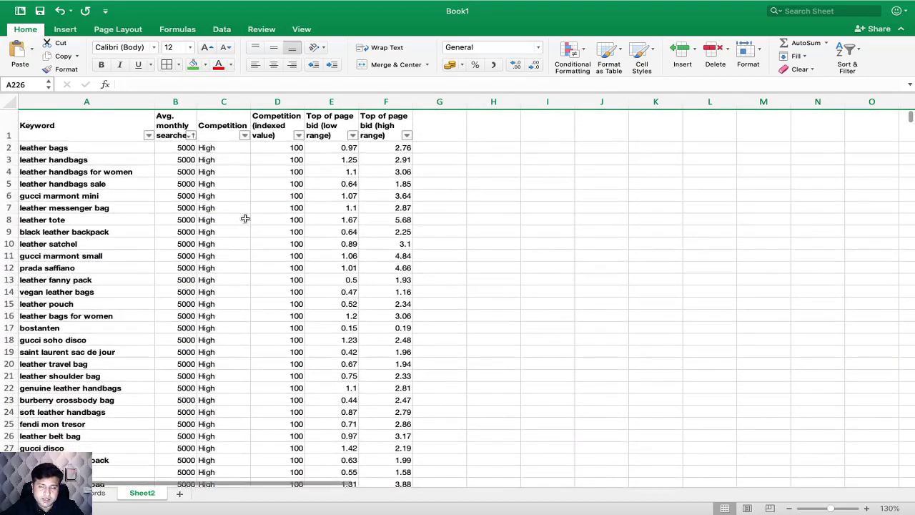
{"action": "scroll", "coordinate": [245, 218], "scroll_direction": "down", "scroll_amount": 2}
{"action": "scroll", "coordinate": [152, 230], "scroll_direction": "right", "scroll_amount": 1}
{"action": "scroll", "coordinate": [152, 230], "scroll_direction": "down", "scroll_amount": 5}
{"action": "scroll", "coordinate": [157, 236], "scroll_direction": "left", "scroll_amount": 1}
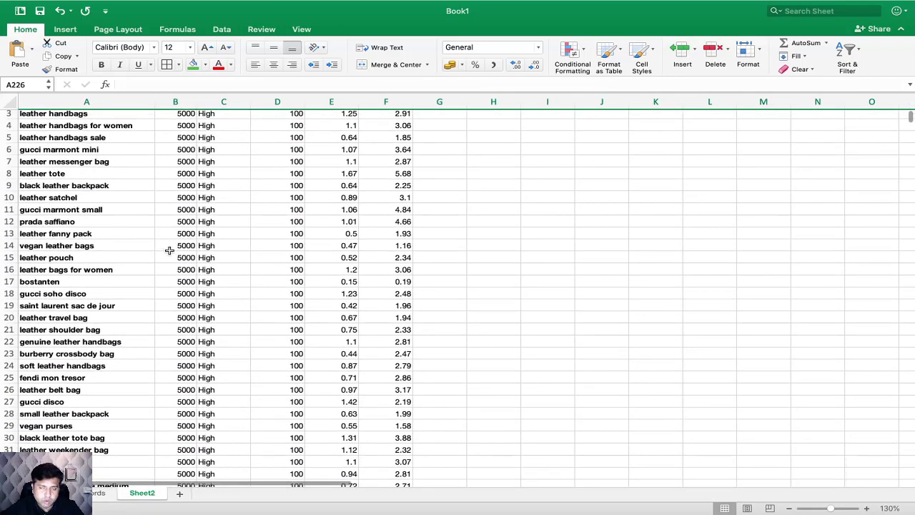
{"action": "scroll", "coordinate": [171, 254], "scroll_direction": "down", "scroll_amount": 3}
{"action": "scroll", "coordinate": [171, 254], "scroll_direction": "up", "scroll_amount": 8}
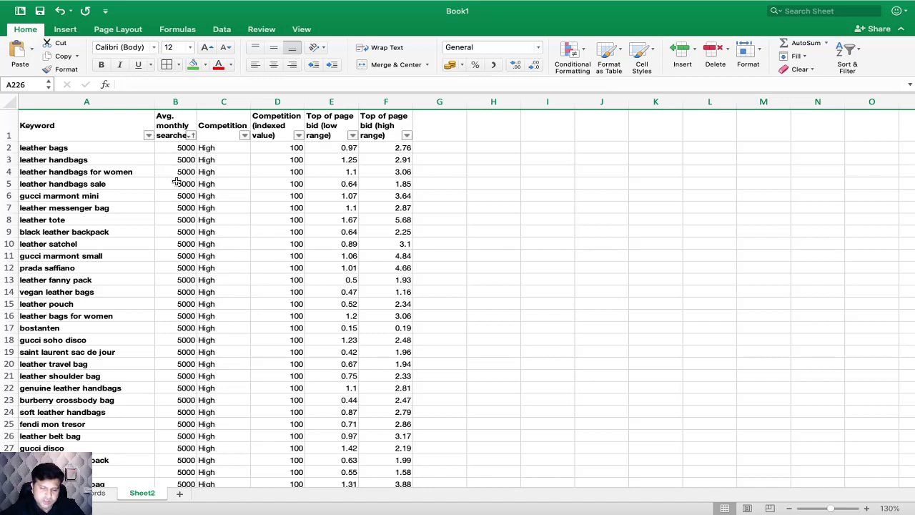
Step: Delete the rows of the keywords leather bags and leather handbags
{"action": "left_click", "coordinate": [8, 147]}
{"action": "right_click", "coordinate": [8, 148]}
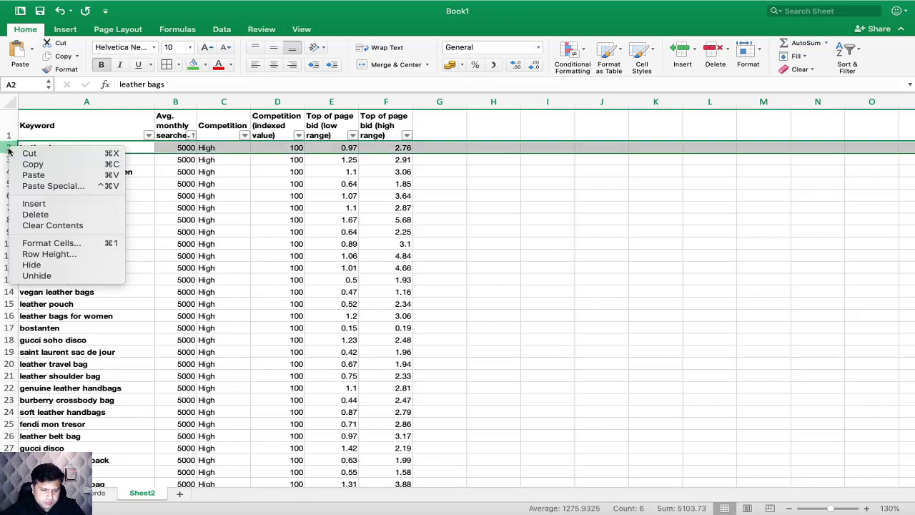
{"action": "left_click", "coordinate": [50, 216]}
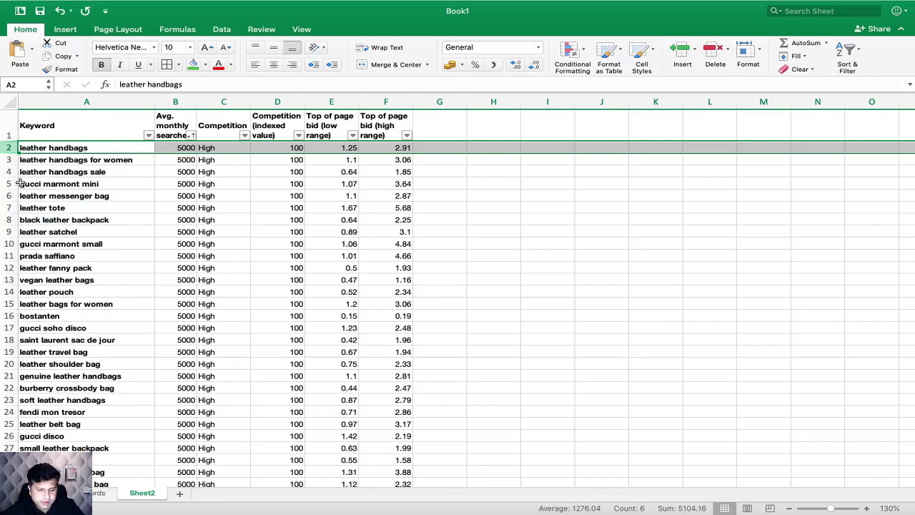
{"action": "right_click", "coordinate": [4, 147]}
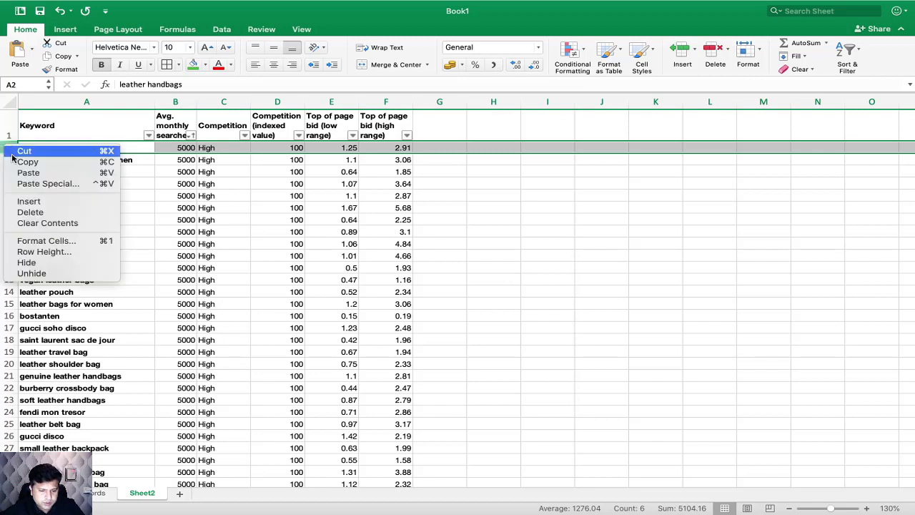
{"action": "left_click", "coordinate": [29, 211]}
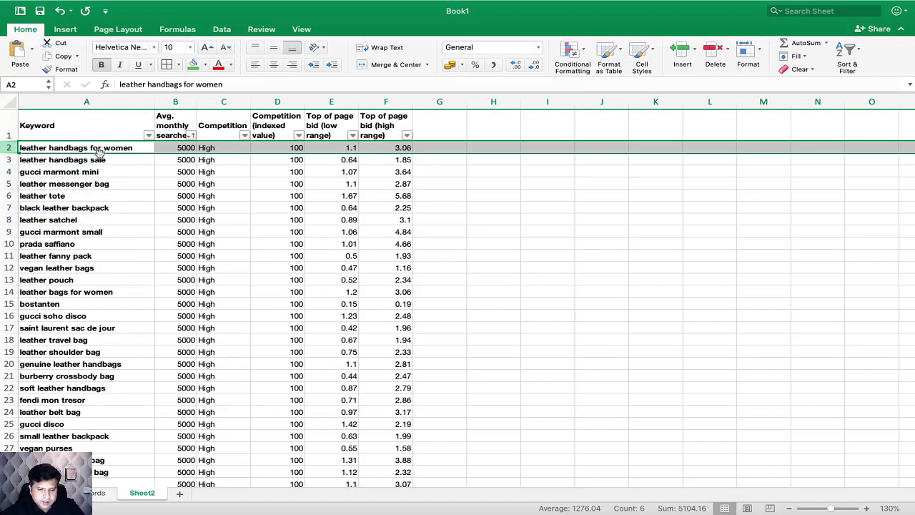
Step: Delete the rows of the keywords gucci marmont mini and leather tote
{"action": "left_click", "coordinate": [7, 172]}
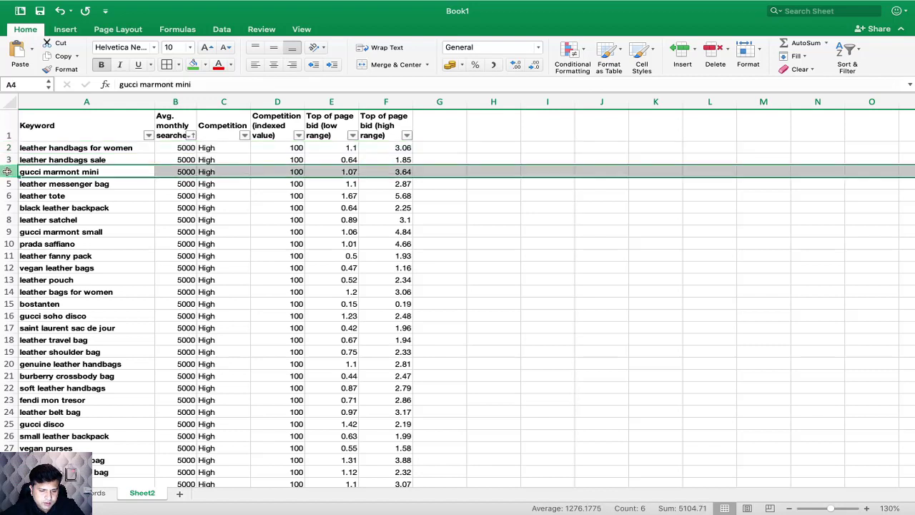
{"action": "right_click", "coordinate": [7, 171]}
{"action": "left_click", "coordinate": [67, 239]}
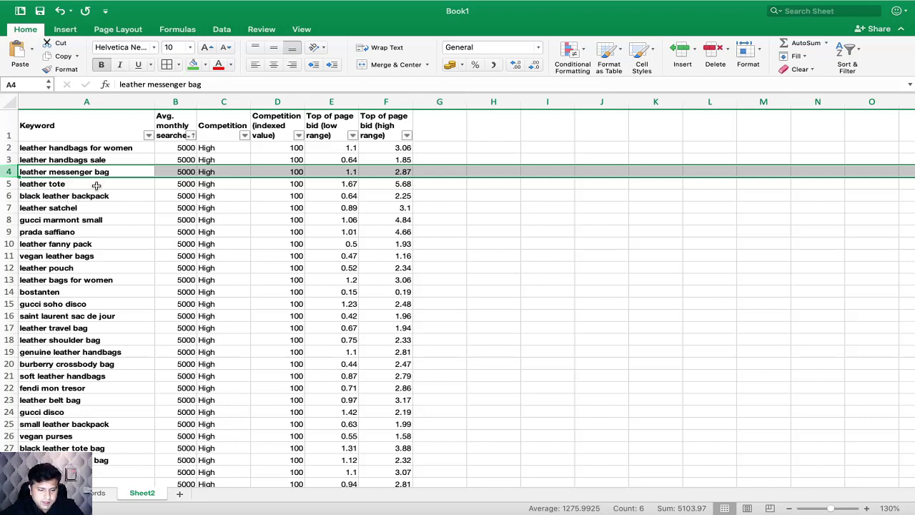
{"action": "left_click", "coordinate": [9, 184]}
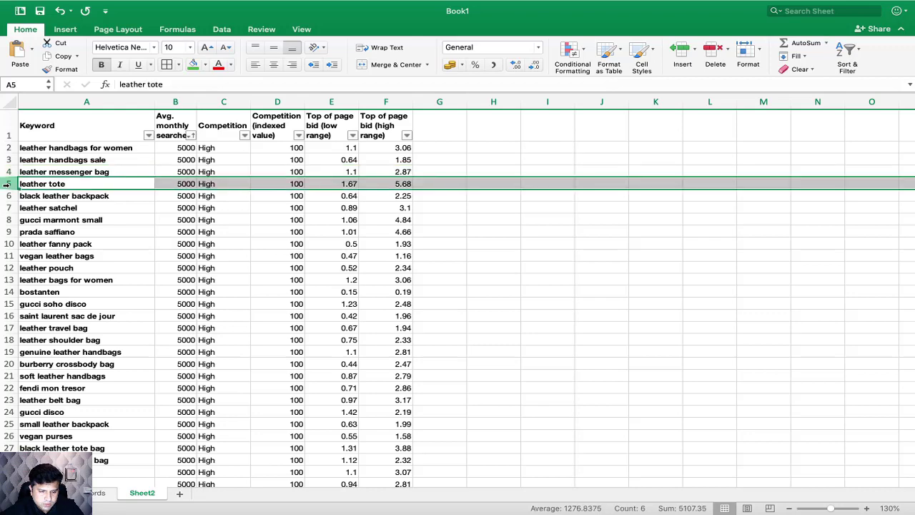
{"action": "right_click", "coordinate": [8, 184]}
{"action": "left_click", "coordinate": [34, 253]}
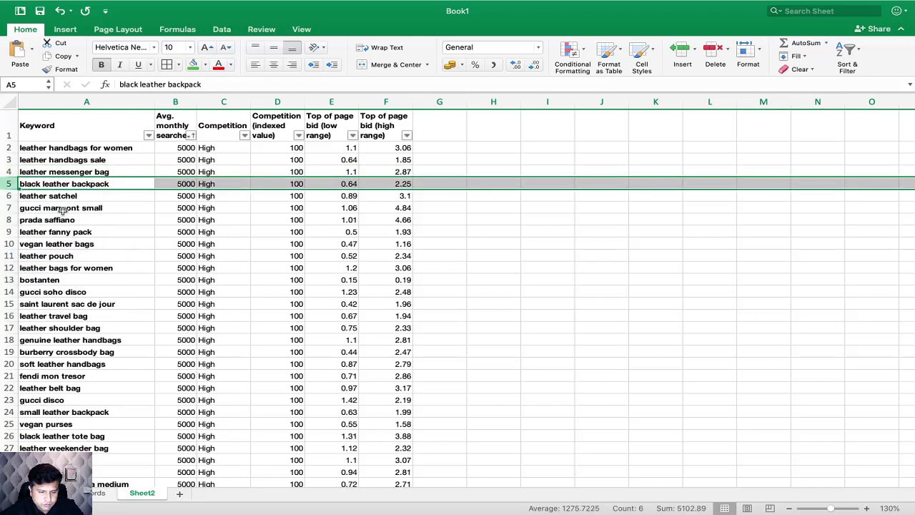
Step: Delete the rows of the keywords leather satchel and gucci marmont small
{"action": "left_click", "coordinate": [8, 195]}
{"action": "right_click", "coordinate": [8, 196]}
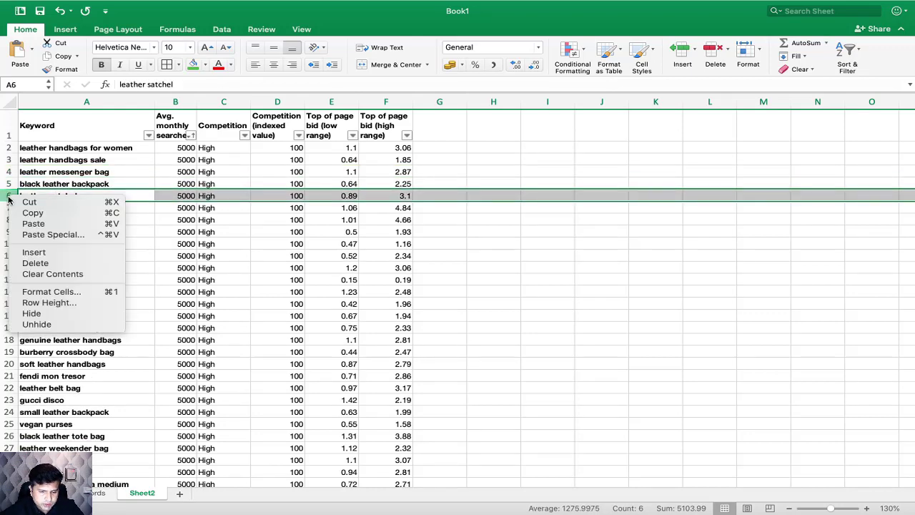
{"action": "left_click", "coordinate": [32, 261]}
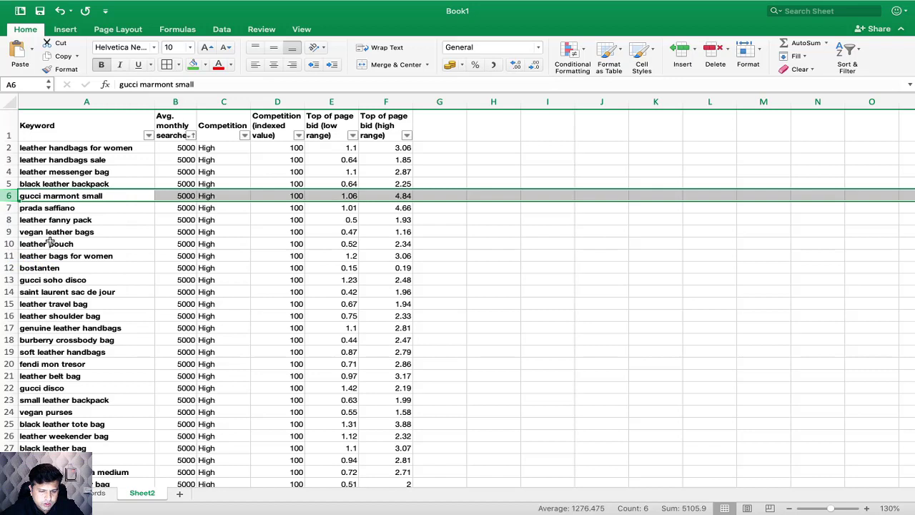
{"action": "left_click", "coordinate": [64, 184]}
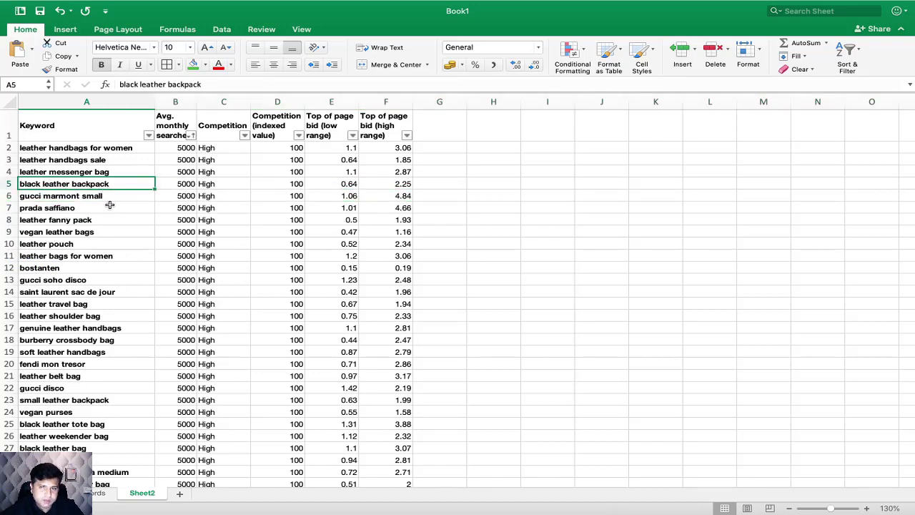
{"action": "left_click", "coordinate": [10, 196]}
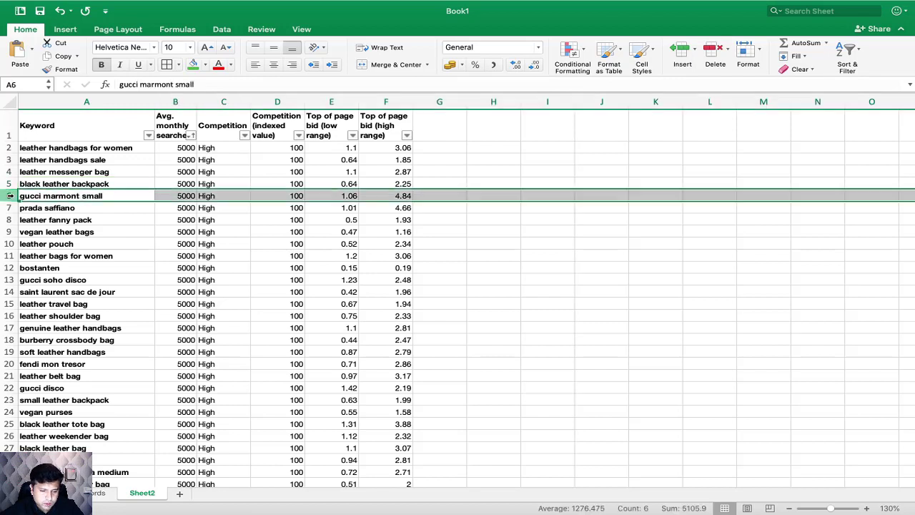
{"action": "right_click", "coordinate": [10, 196]}
{"action": "left_click", "coordinate": [40, 262]}
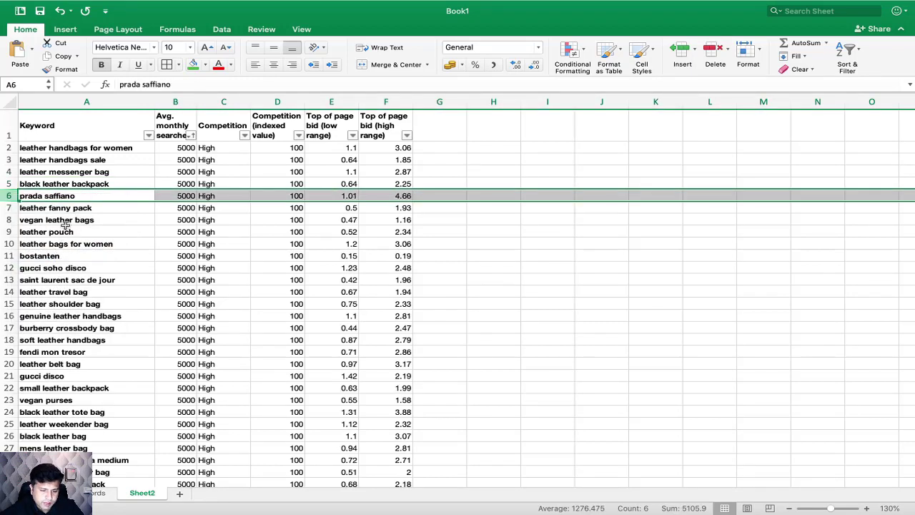
Step: Delete the rows of the keywords prada saffiano and leather fanny pack
{"action": "right_click", "coordinate": [7, 195]}
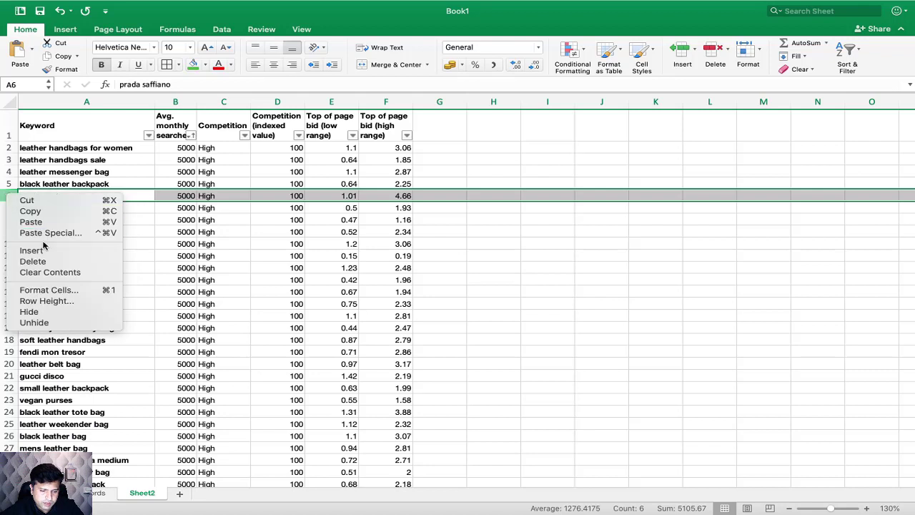
{"action": "left_click", "coordinate": [39, 261]}
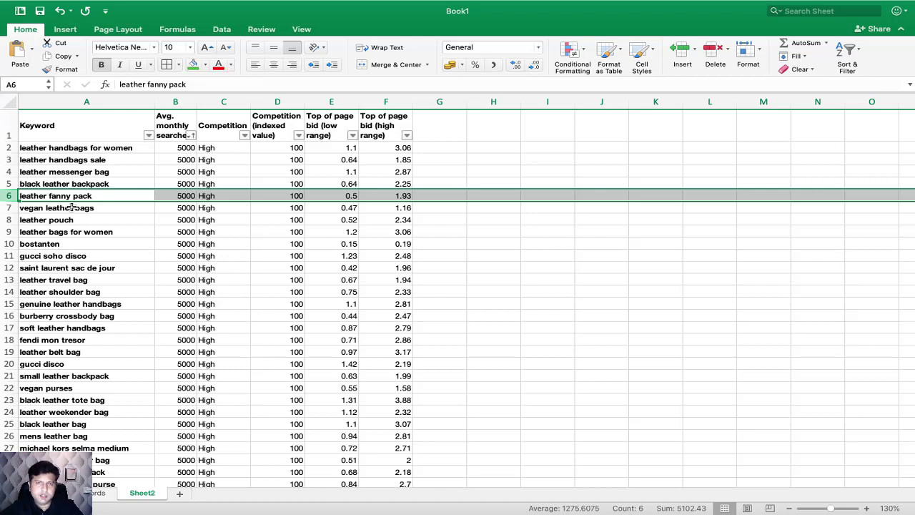
{"action": "right_click", "coordinate": [7, 196]}
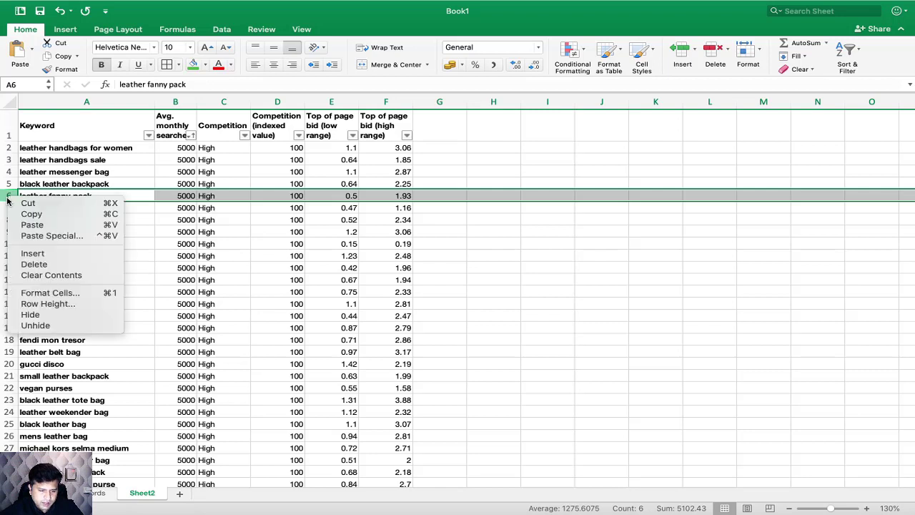
{"action": "left_click", "coordinate": [60, 266]}
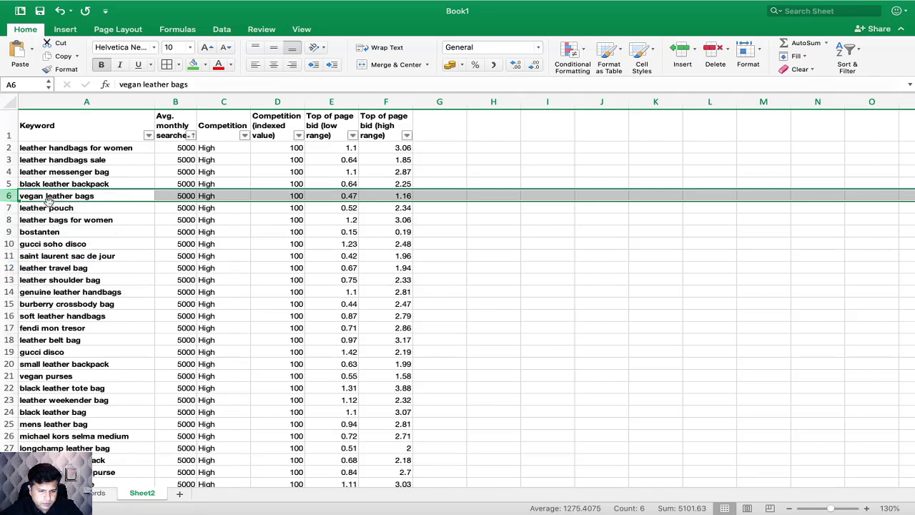
Step: Delete the rows of the keywords vegan leather bags and leather pouch
{"action": "right_click", "coordinate": [6, 196]}
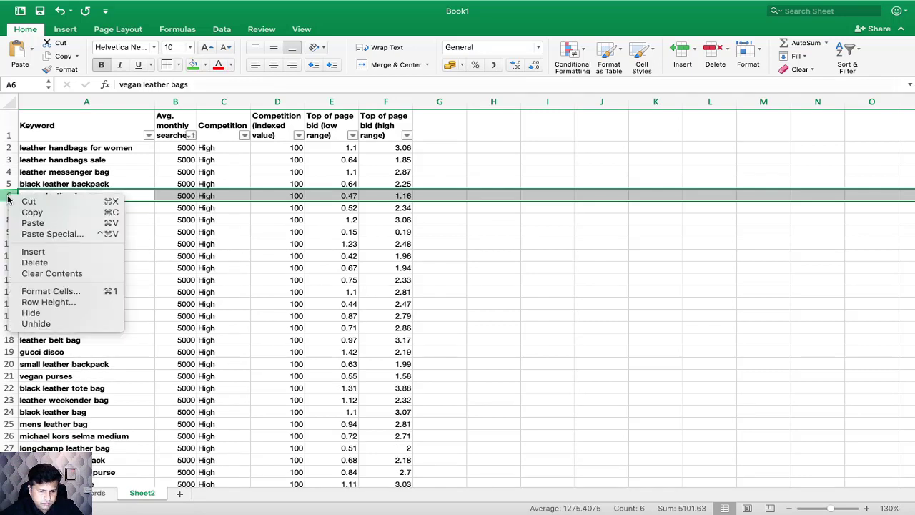
{"action": "left_click", "coordinate": [33, 261]}
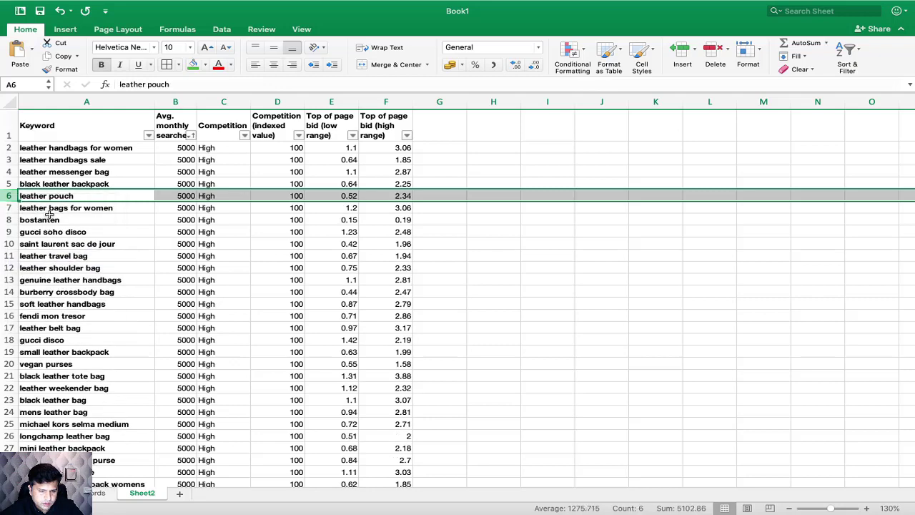
{"action": "right_click", "coordinate": [7, 196]}
{"action": "left_click", "coordinate": [32, 261]}
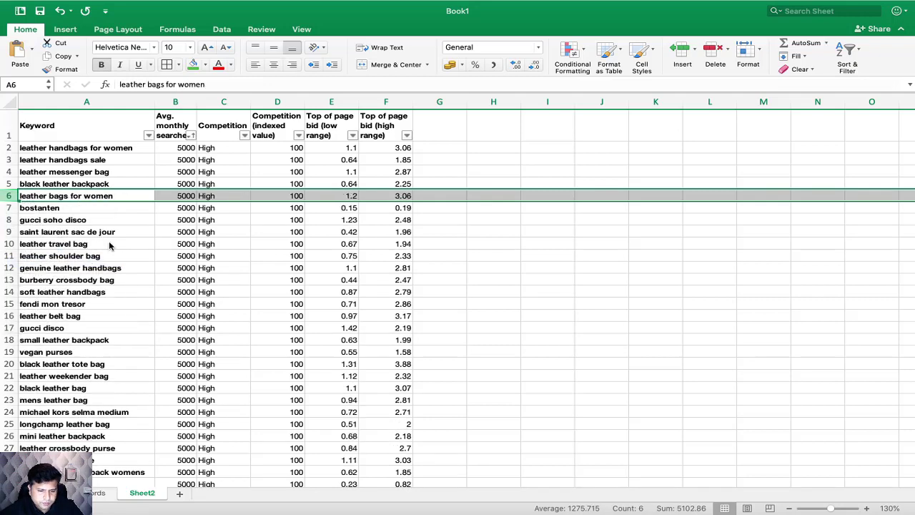
Step: Fill the rows of leather handbags for women, leather handbags sale, leather messenger bag and black leather backpack with green across columns A to F
{"action": "left_click", "coordinate": [178, 222]}
{"action": "left_click_drag", "start_coordinate": [54, 151], "coordinate": [388, 151]}
{"action": "left_click", "coordinate": [193, 65]}
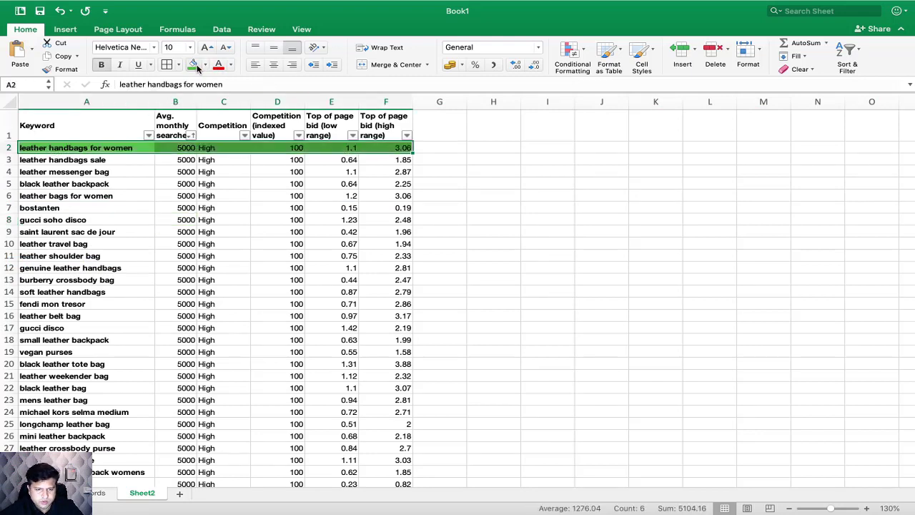
{"action": "left_click_drag", "start_coordinate": [77, 162], "coordinate": [389, 181]}
{"action": "left_click", "coordinate": [193, 65]}
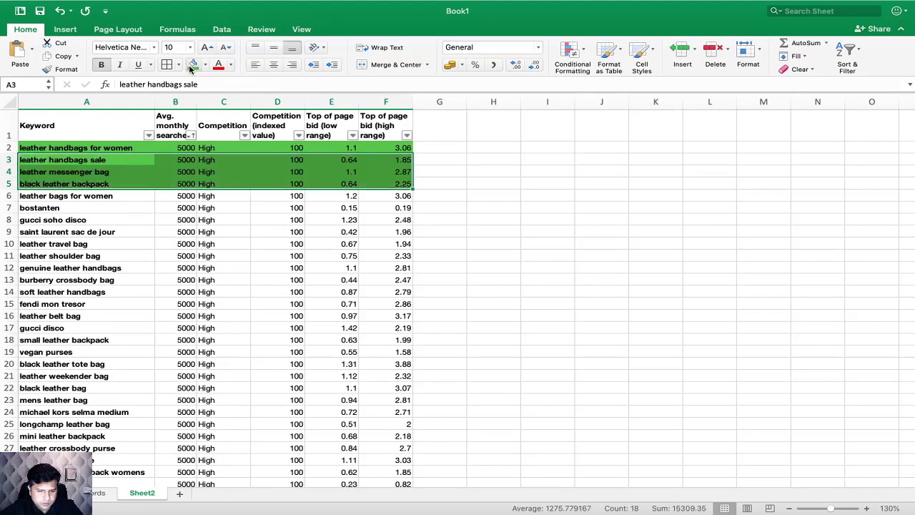
Step: Fill the rows of genuine leather handbags and leather bags for women with green across columns A to F
{"action": "scroll", "coordinate": [138, 266], "scroll_direction": "down", "scroll_amount": 3}
{"action": "scroll", "coordinate": [139, 266], "scroll_direction": "up", "scroll_amount": 2}
{"action": "left_click_drag", "start_coordinate": [91, 226], "coordinate": [394, 226]}
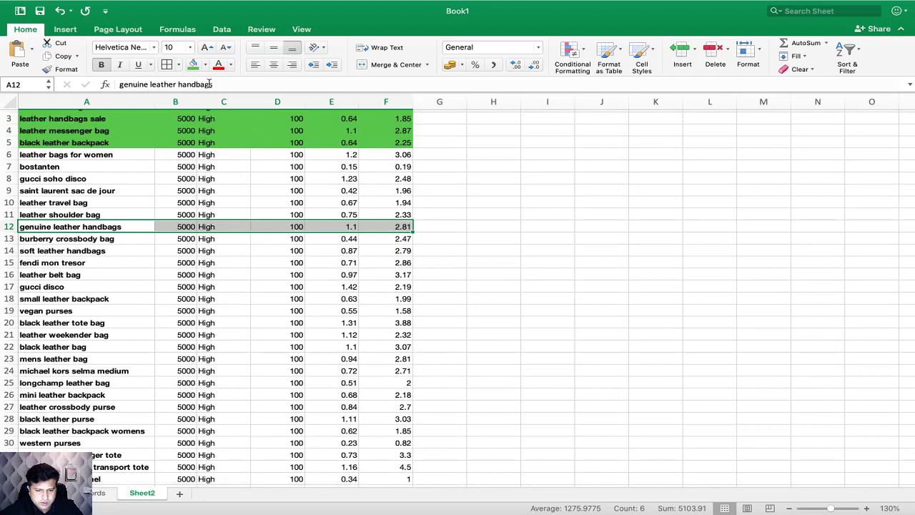
{"action": "left_click", "coordinate": [193, 65]}
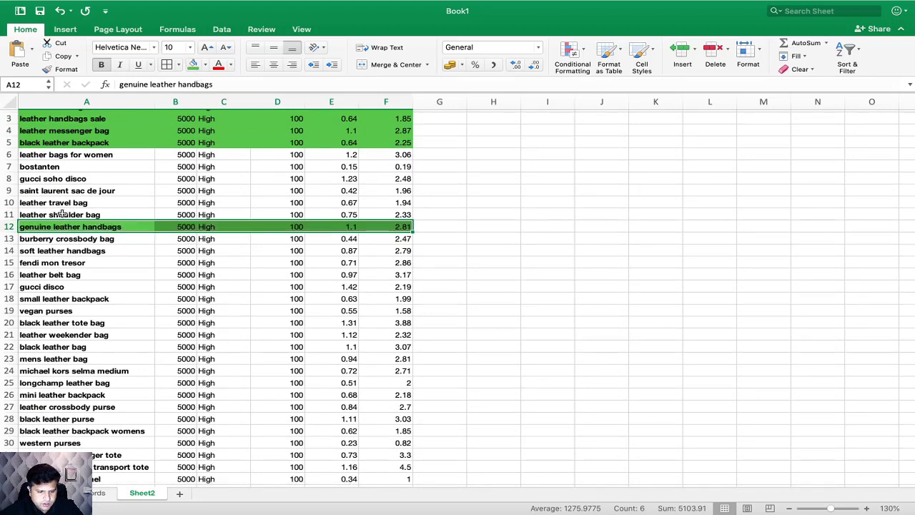
{"action": "scroll", "coordinate": [91, 228], "scroll_direction": "down", "scroll_amount": 1}
{"action": "left_click_drag", "start_coordinate": [69, 144], "coordinate": [404, 144]}
{"action": "left_click", "coordinate": [193, 65]}
Step: Fill the rows of soft leather handbags, black leather purse and black leather backpack womens with green across columns A to F
{"action": "scroll", "coordinate": [174, 155], "scroll_direction": "down", "scroll_amount": 8}
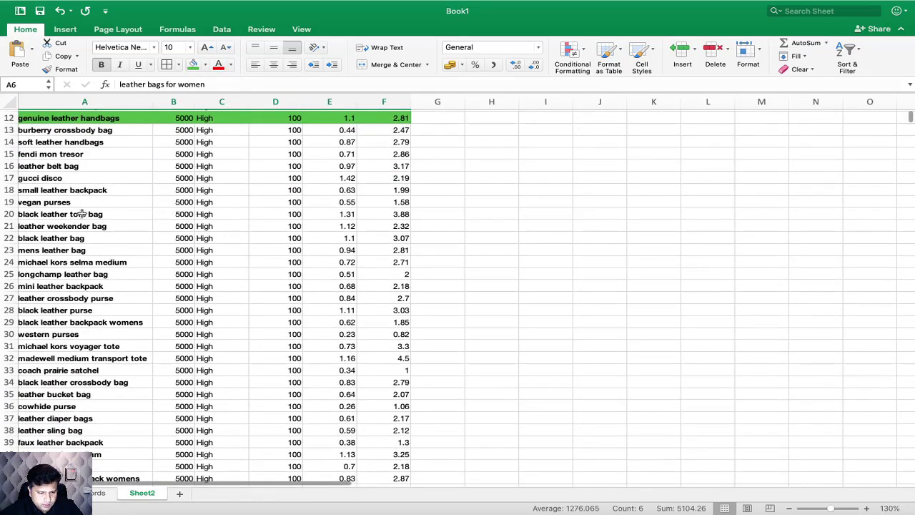
{"action": "left_click_drag", "start_coordinate": [63, 143], "coordinate": [398, 142]}
{"action": "left_click", "coordinate": [193, 65]}
{"action": "scroll", "coordinate": [135, 175], "scroll_direction": "down", "scroll_amount": 4}
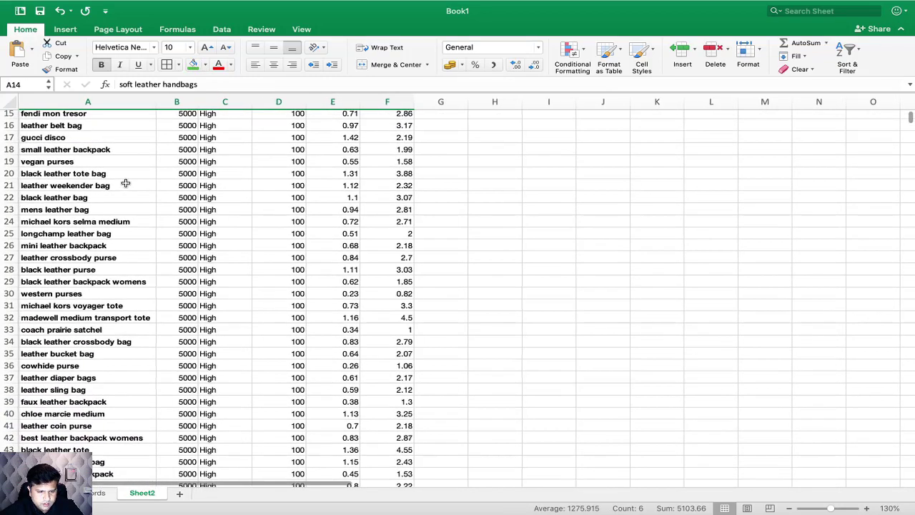
{"action": "scroll", "coordinate": [127, 217], "scroll_direction": "down", "scroll_amount": 6}
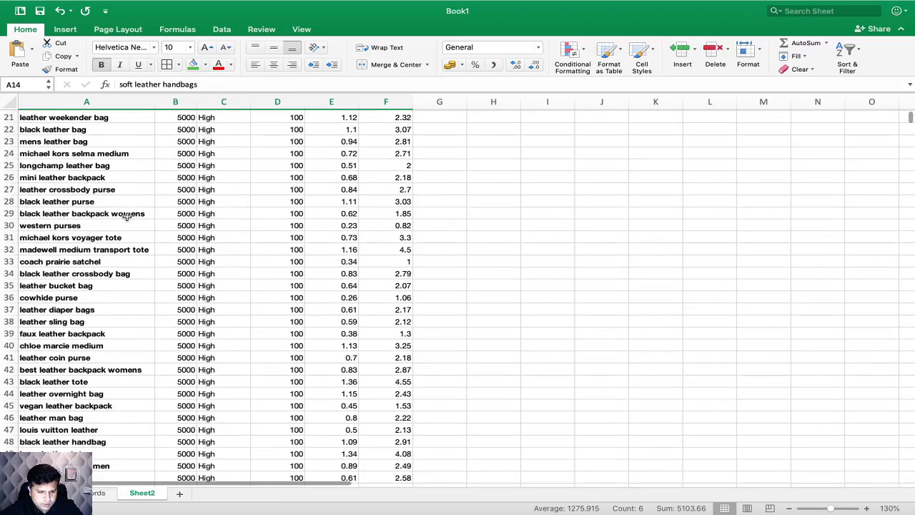
{"action": "scroll", "coordinate": [127, 216], "scroll_direction": "down", "scroll_amount": 2}
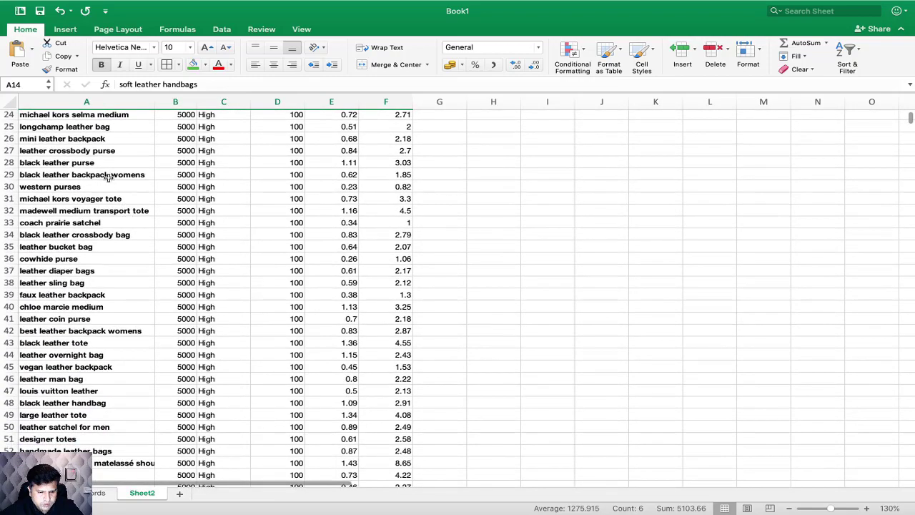
{"action": "left_click_drag", "start_coordinate": [86, 164], "coordinate": [384, 172]}
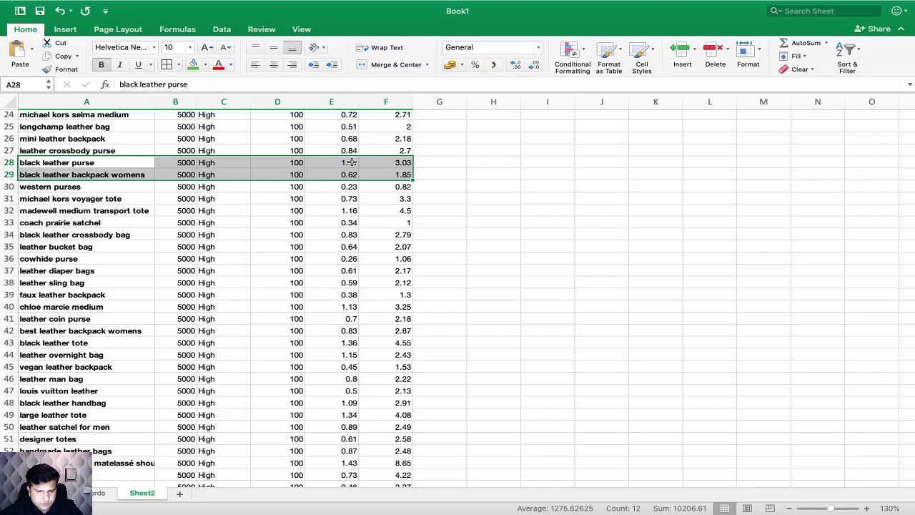
{"action": "left_click", "coordinate": [193, 65]}
Step: Fill the rows of best leather backpack womens and faux leather backpack with green across columns A to F
{"action": "scroll", "coordinate": [125, 216], "scroll_direction": "down", "scroll_amount": 5}
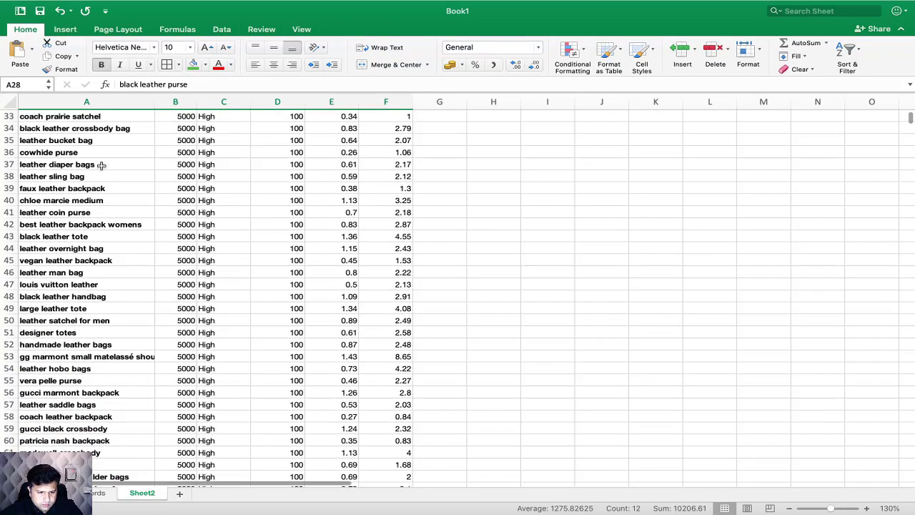
{"action": "left_click_drag", "start_coordinate": [76, 223], "coordinate": [382, 224]}
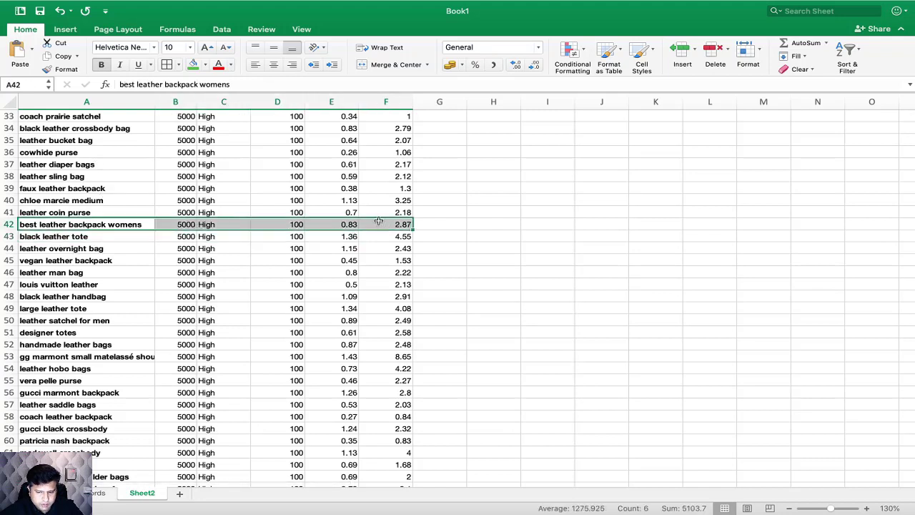
{"action": "left_click", "coordinate": [193, 65]}
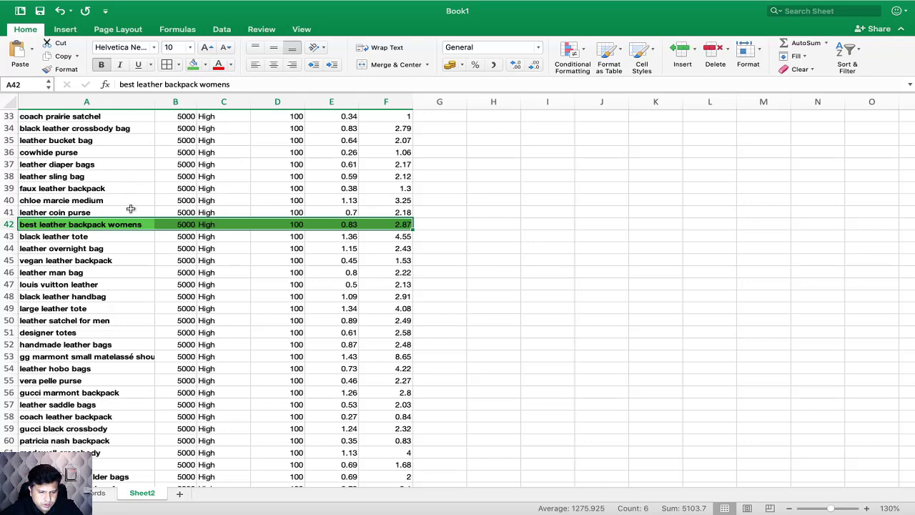
{"action": "scroll", "coordinate": [131, 208], "scroll_direction": "up", "scroll_amount": 2}
{"action": "left_click_drag", "start_coordinate": [92, 215], "coordinate": [392, 215]}
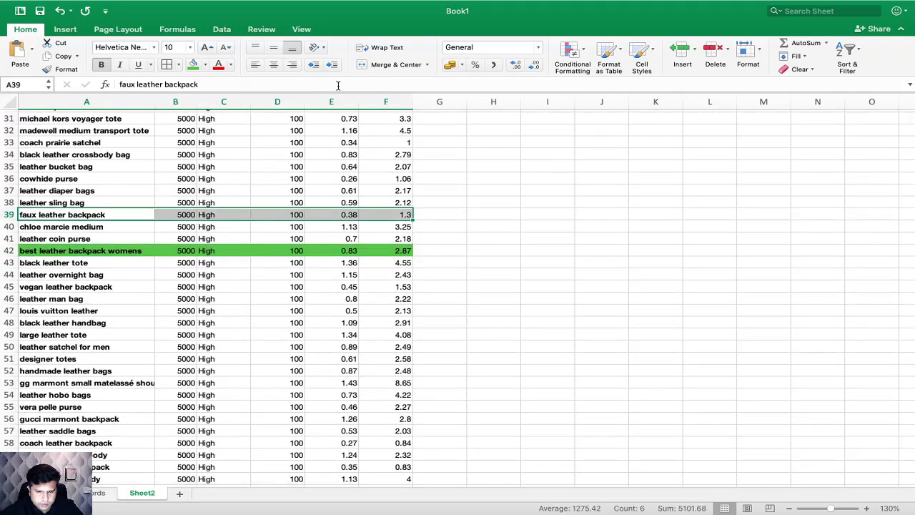
{"action": "left_click", "coordinate": [193, 65]}
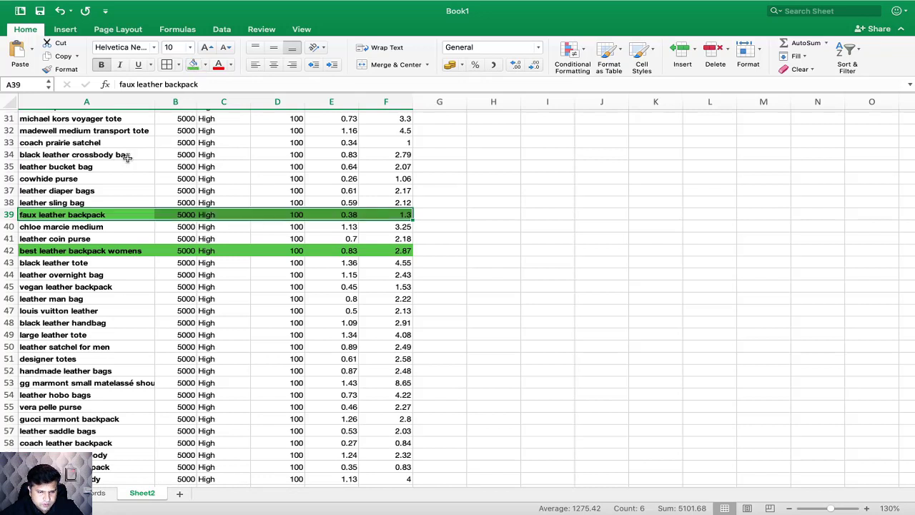
Step: Fill the rows of black leather crossbody bag and black leather handbag with green across columns A to F
{"action": "left_click_drag", "start_coordinate": [104, 155], "coordinate": [129, 159]}
{"action": "left_click", "coordinate": [192, 63]}
{"action": "scroll", "coordinate": [139, 196], "scroll_direction": "down", "scroll_amount": 5}
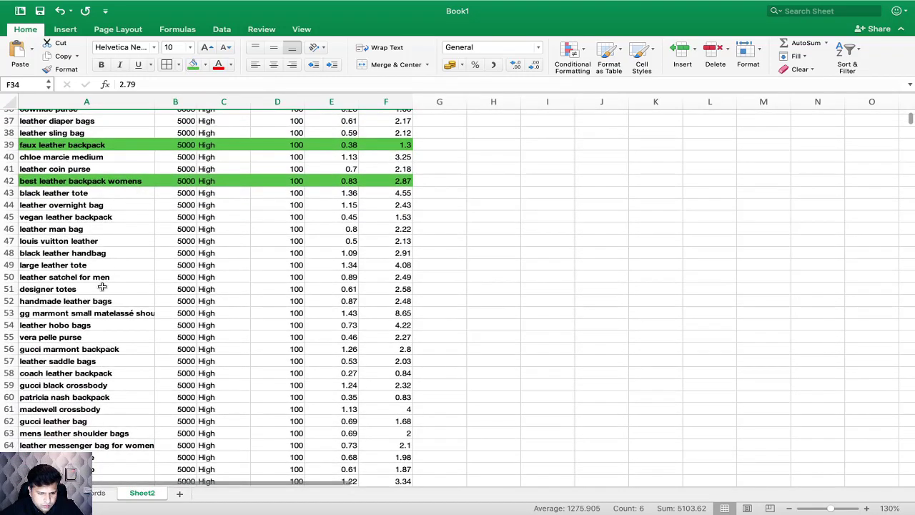
{"action": "left_click", "coordinate": [57, 254]}
{"action": "left_click_drag", "start_coordinate": [193, 255], "coordinate": [382, 253]}
{"action": "left_click", "coordinate": [192, 63]}
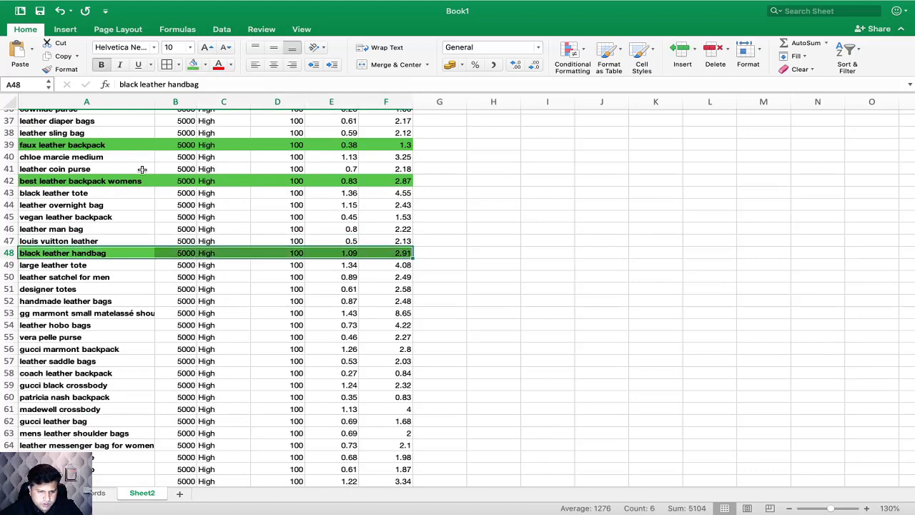
Step: Fill the rows of handmade leather bags and leather messenger bag for women with green across columns A to F
{"action": "scroll", "coordinate": [96, 238], "scroll_direction": "down", "scroll_amount": 2}
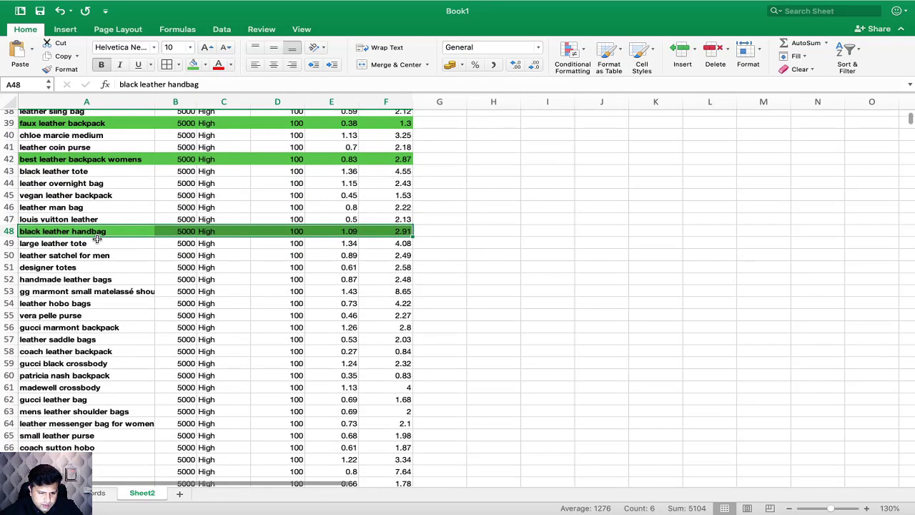
{"action": "scroll", "coordinate": [95, 279], "scroll_direction": "down", "scroll_amount": 1}
{"action": "left_click_drag", "start_coordinate": [94, 268], "coordinate": [390, 266]}
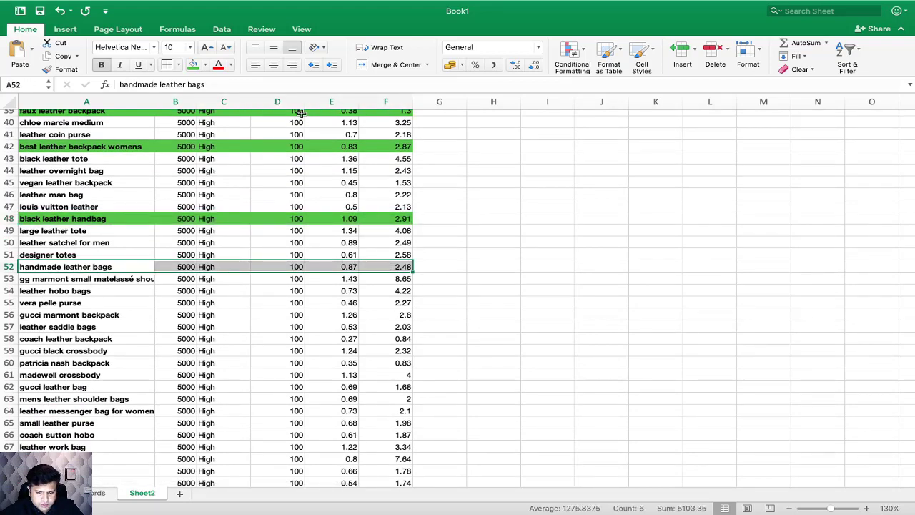
{"action": "left_click", "coordinate": [193, 64]}
{"action": "scroll", "coordinate": [175, 259], "scroll_direction": "down", "scroll_amount": 1}
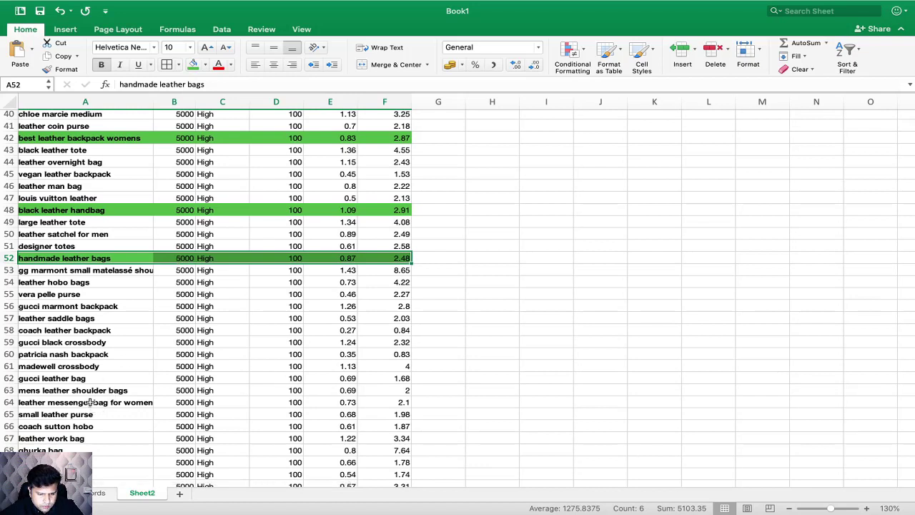
{"action": "left_click_drag", "start_coordinate": [93, 402], "coordinate": [392, 404]}
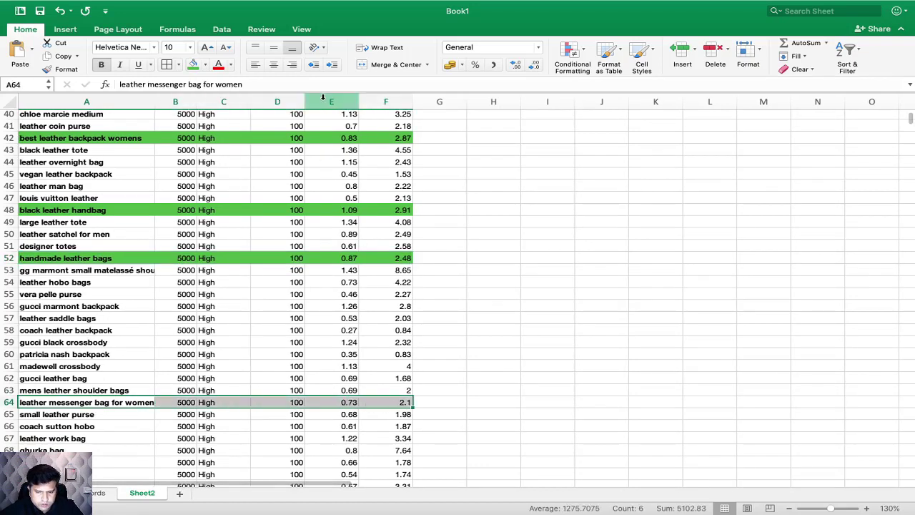
{"action": "left_click", "coordinate": [194, 65]}
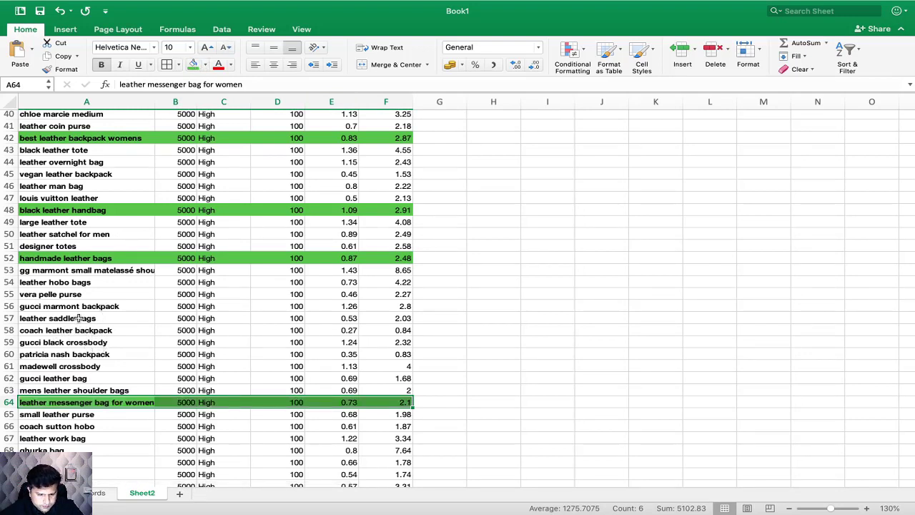
Step: Filter the Keyword column by the green cell color so only the highlighted keywords are listed
{"action": "scroll", "coordinate": [77, 377], "scroll_direction": "down", "scroll_amount": 3}
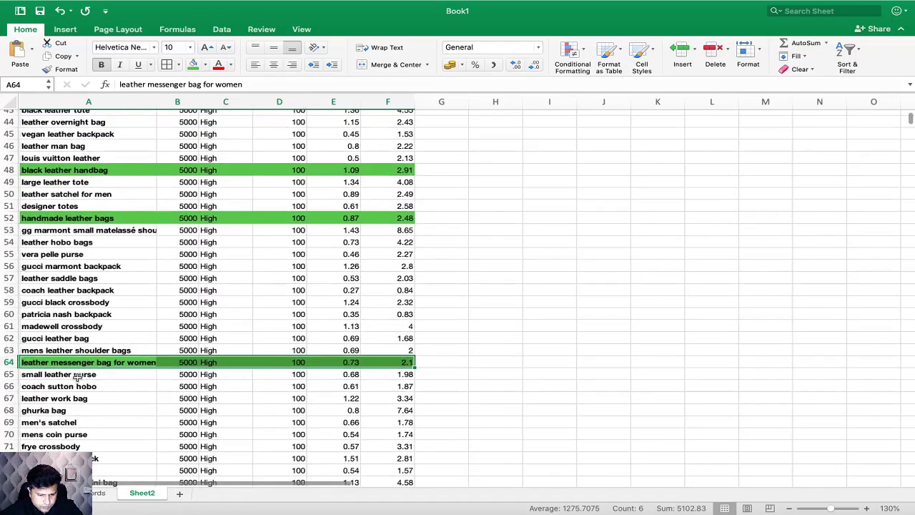
{"action": "scroll", "coordinate": [79, 352], "scroll_direction": "up", "scroll_amount": 15}
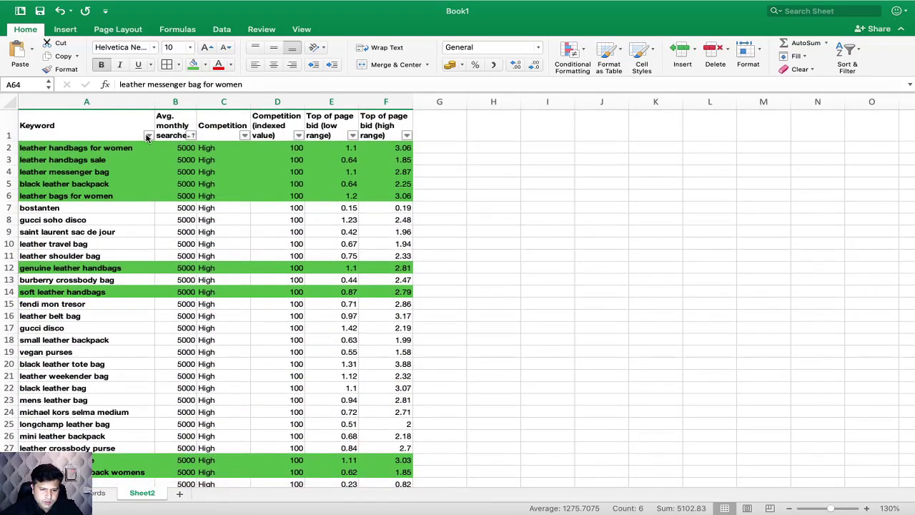
{"action": "left_click", "coordinate": [148, 136]}
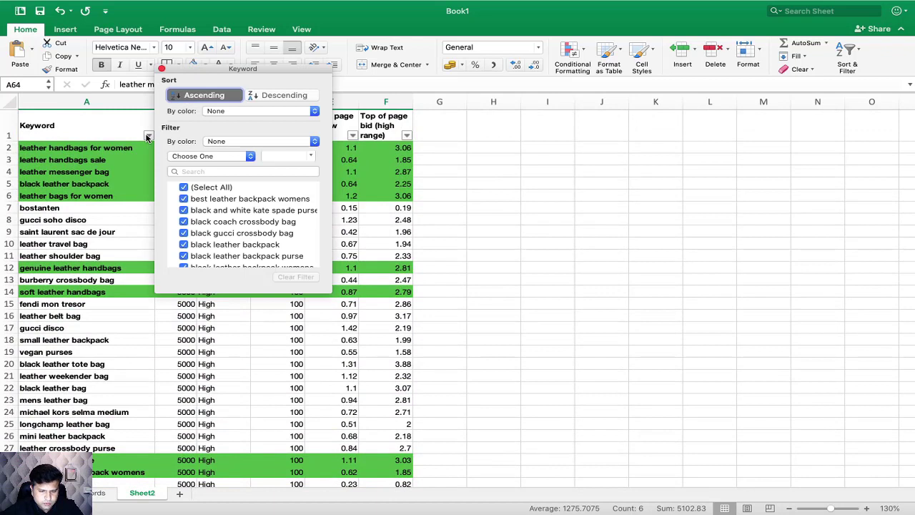
{"action": "left_click", "coordinate": [220, 143]}
{"action": "mouse_move", "coordinate": [229, 150]}
{"action": "left_click", "coordinate": [342, 150]}
{"action": "left_click", "coordinate": [259, 260]}
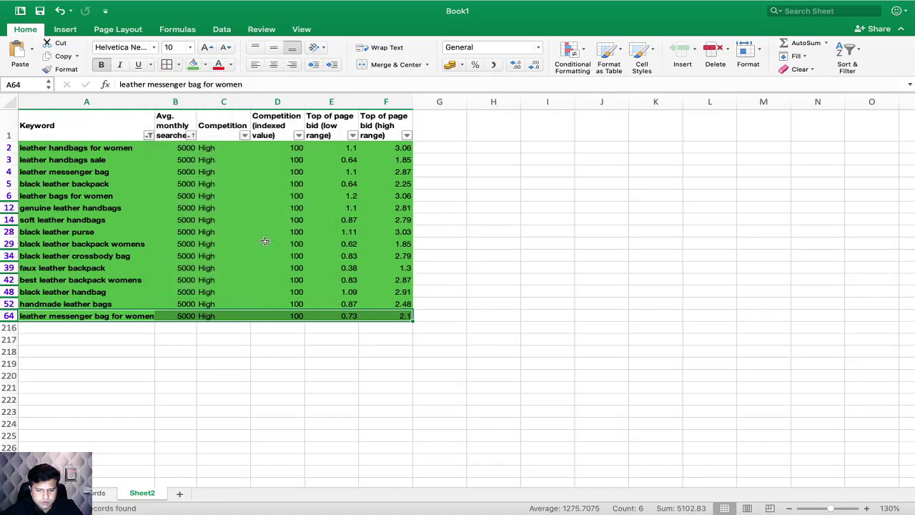
Step: Select all filtered keyword rows from A2 to F64 and apply the green fill to them again
{"action": "left_click", "coordinate": [115, 265]}
{"action": "left_click_drag", "start_coordinate": [93, 148], "coordinate": [400, 315]}
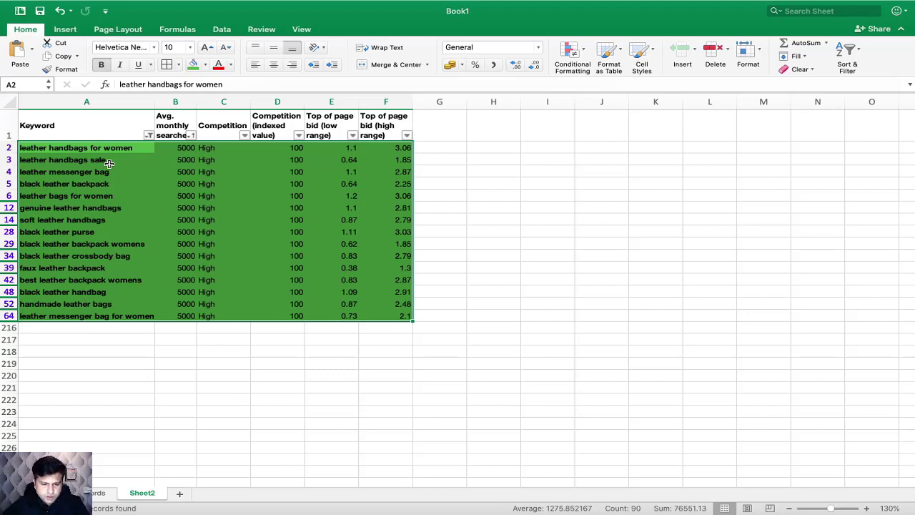
{"action": "left_click_drag", "start_coordinate": [100, 148], "coordinate": [400, 316]}
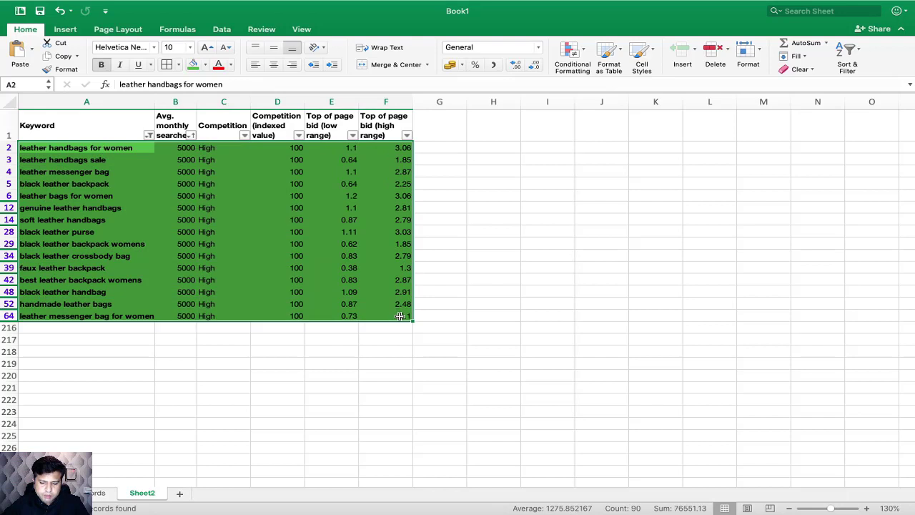
{"action": "left_click", "coordinate": [193, 64]}
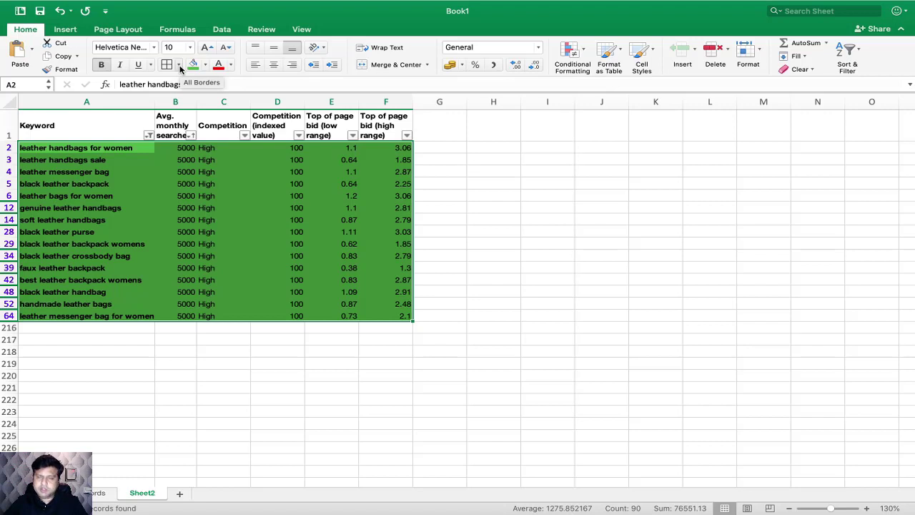
Step: Rename Sheet2, which holds the filtered green keyword rows, as Keywords Research Report
{"action": "left_click", "coordinate": [265, 374]}
{"action": "left_click_drag", "start_coordinate": [96, 148], "coordinate": [383, 317]}
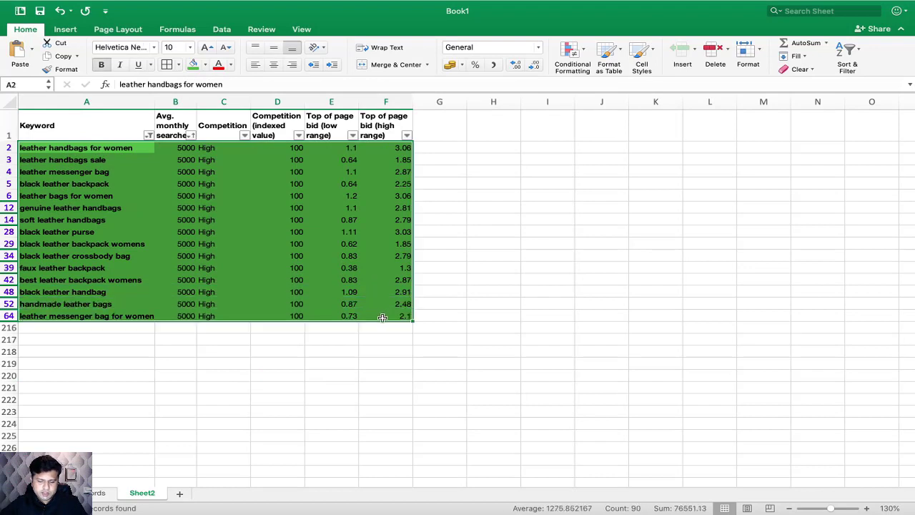
{"action": "double_click", "coordinate": [140, 493]}
{"action": "type", "text": "Keyw"}
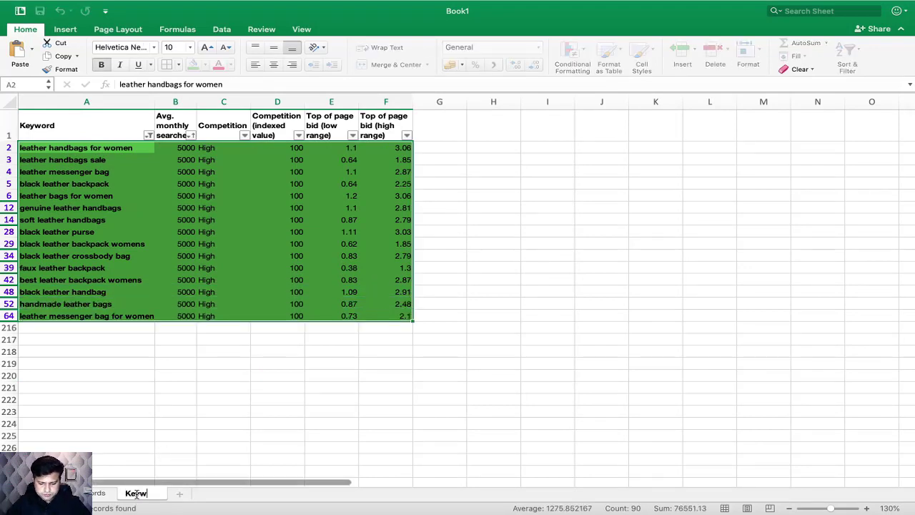
{"action": "type", "text": "ords RR"}
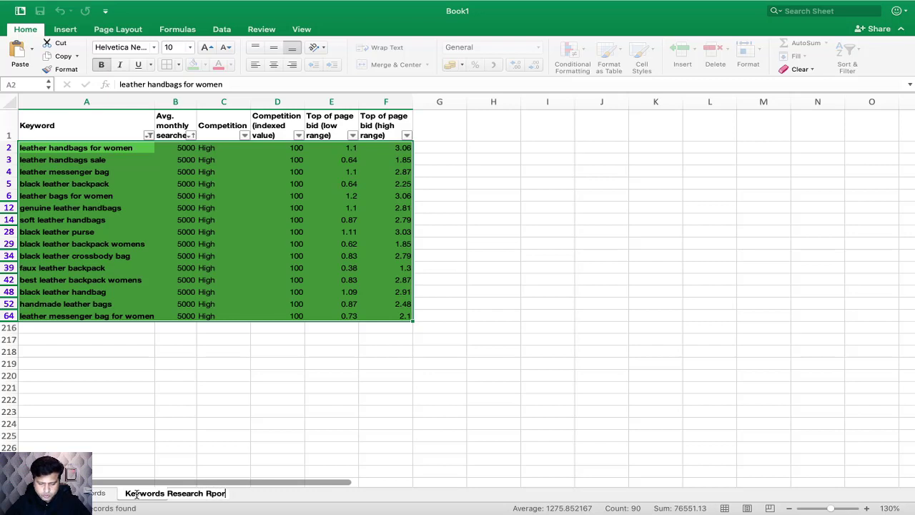
{"action": "type", "text": "port"}
{"action": "left_click", "coordinate": [212, 375]}
Step: Review the filtered keyword rows, including their average monthly searches, competition and top of page bid values
{"action": "left_click_drag", "start_coordinate": [397, 315], "coordinate": [107, 148]}
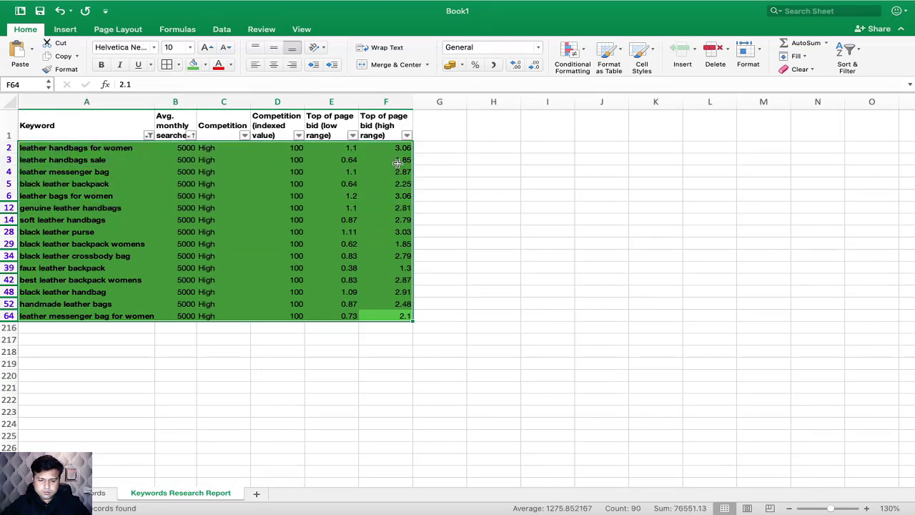
{"action": "left_click", "coordinate": [439, 288]}
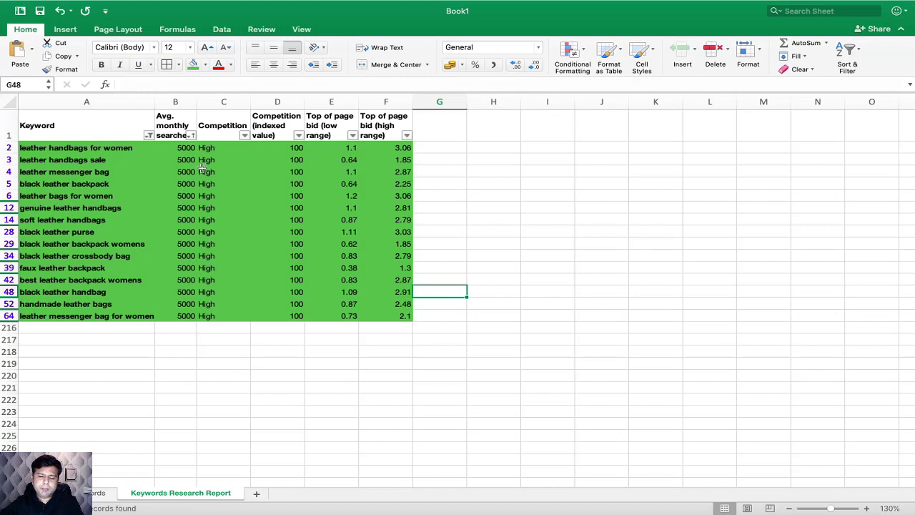
{"action": "left_click_drag", "start_coordinate": [184, 149], "coordinate": [185, 312]}
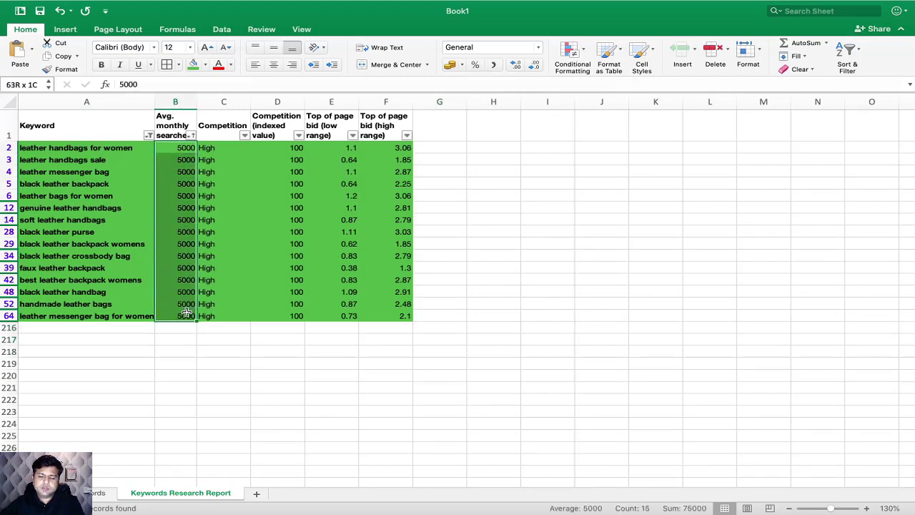
{"action": "left_click_drag", "start_coordinate": [217, 147], "coordinate": [378, 311]}
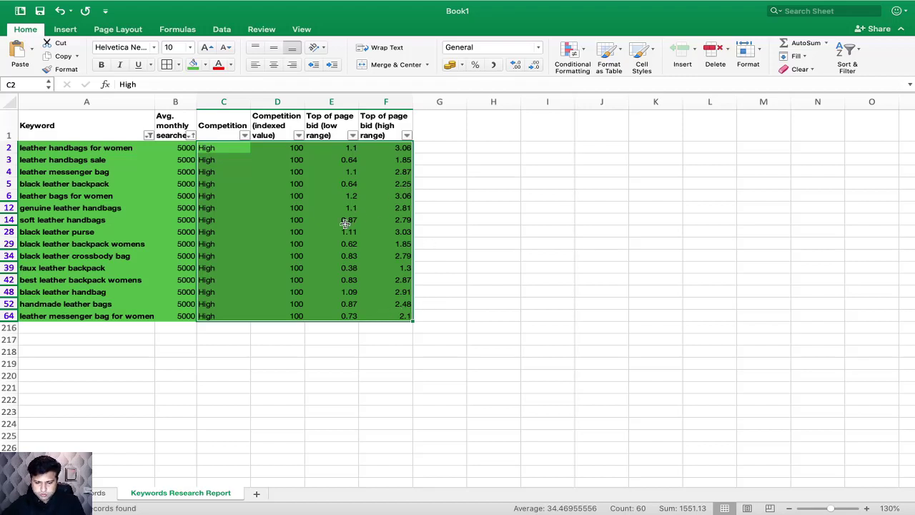
{"action": "left_click", "coordinate": [319, 232]}
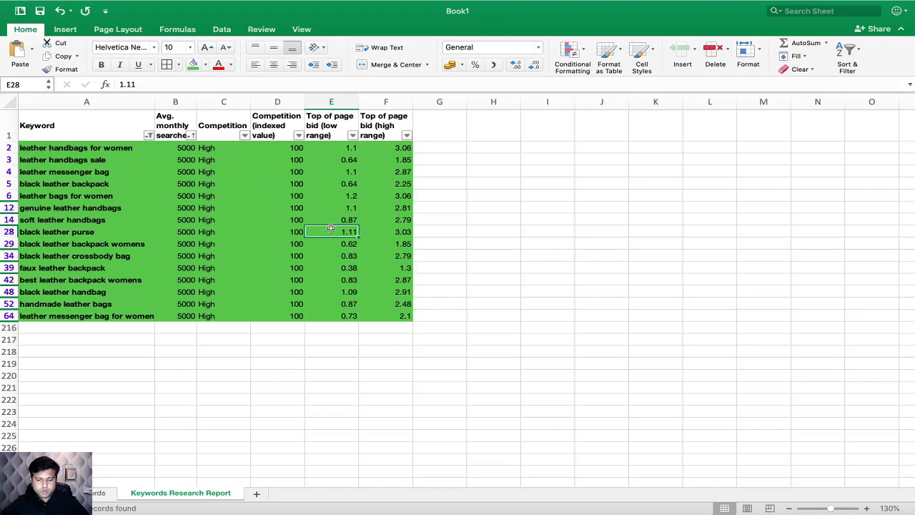
Step: Switch to Google Chrome and open the Jaaxy website
{"action": "mouse_move", "coordinate": [419, 493]}
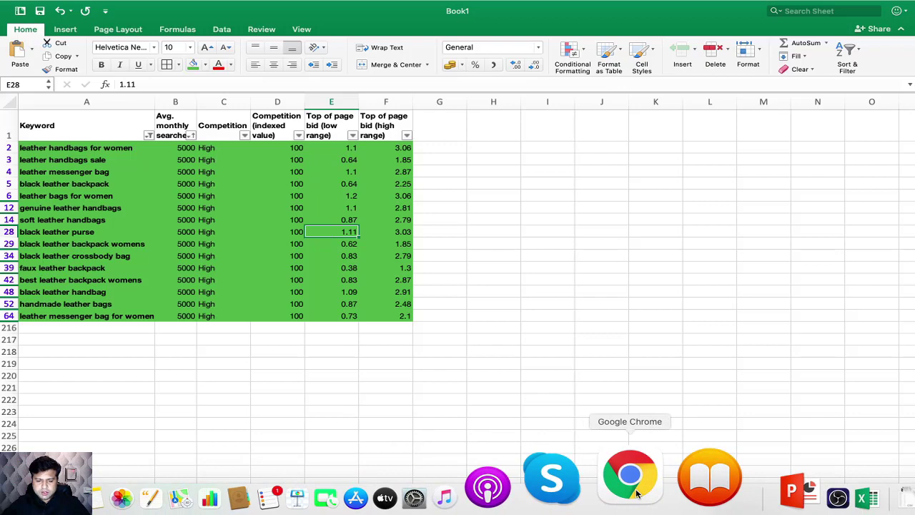
{"action": "left_click", "coordinate": [630, 475]}
{"action": "left_click", "coordinate": [477, 16]}
{"action": "type", "text": "jaaxy"}
{"action": "key", "text": "Return"}
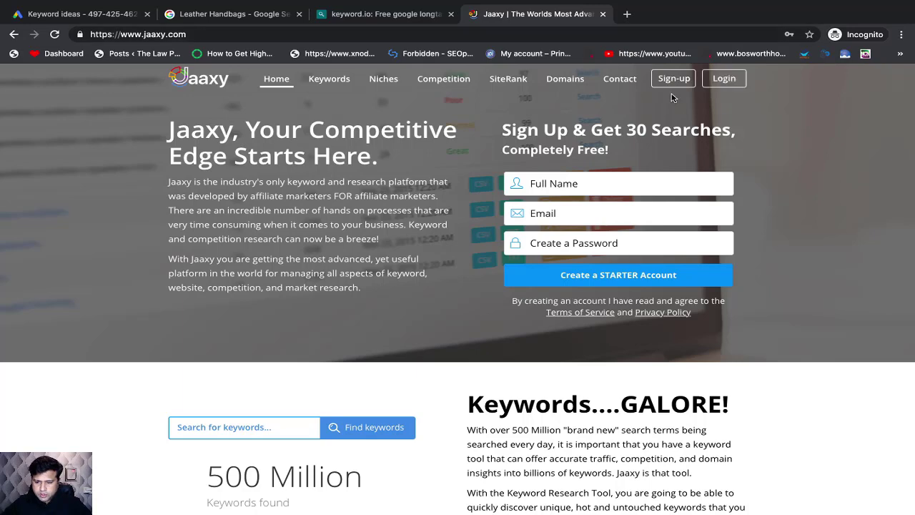
Step: Switch to the Gmail inbox in the other browser and copy the account's e-mail address from its profile details
{"action": "left_click", "coordinate": [556, 184]}
{"action": "key", "text": "super+Tab"}
{"action": "key", "text": "super+Tab"}
{"action": "key", "text": "super+Tab"}
{"action": "key", "text": "super+Tab"}
{"action": "key", "text": "super+Tab"}
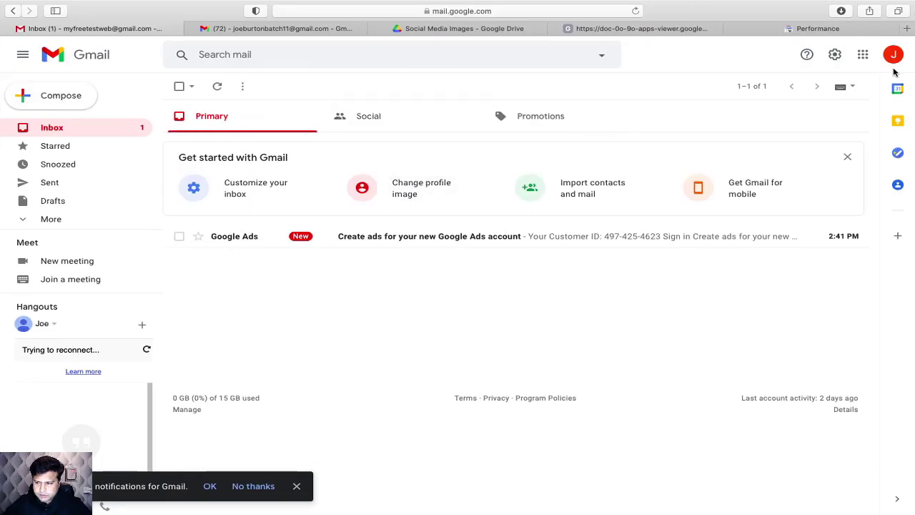
{"action": "left_click", "coordinate": [892, 54]}
{"action": "triple_click", "coordinate": [784, 157]}
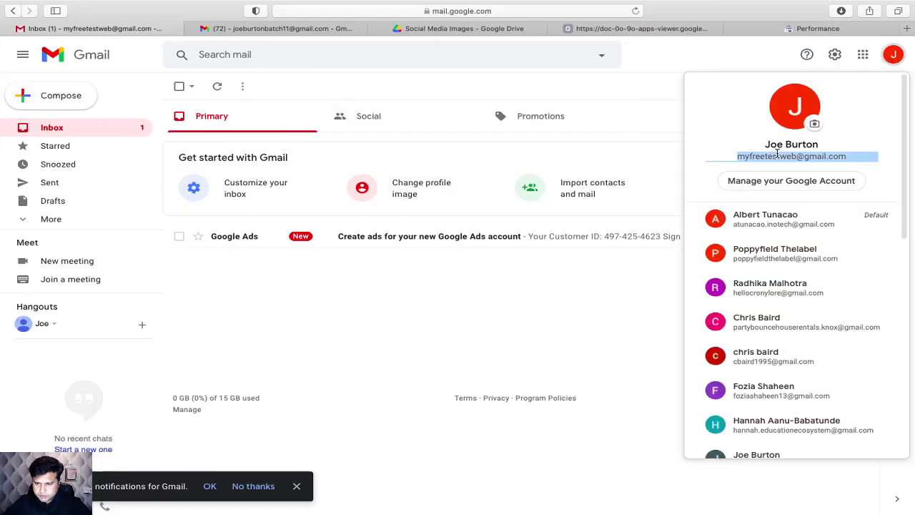
{"action": "right_click", "coordinate": [784, 153]}
{"action": "left_click", "coordinate": [686, 187]}
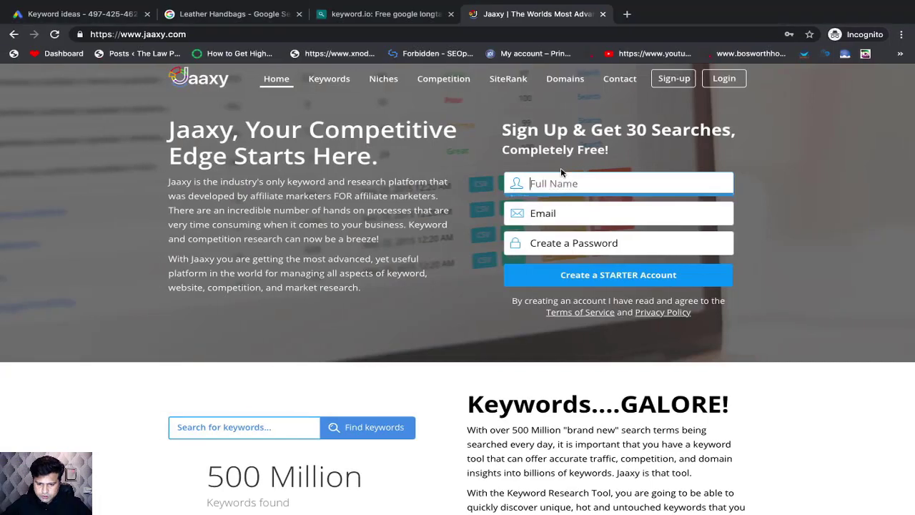
Step: Return to the Jaaxy sign-up form and fill in the copied e-mail address and the account holder's full name
{"action": "left_click", "coordinate": [568, 179]}
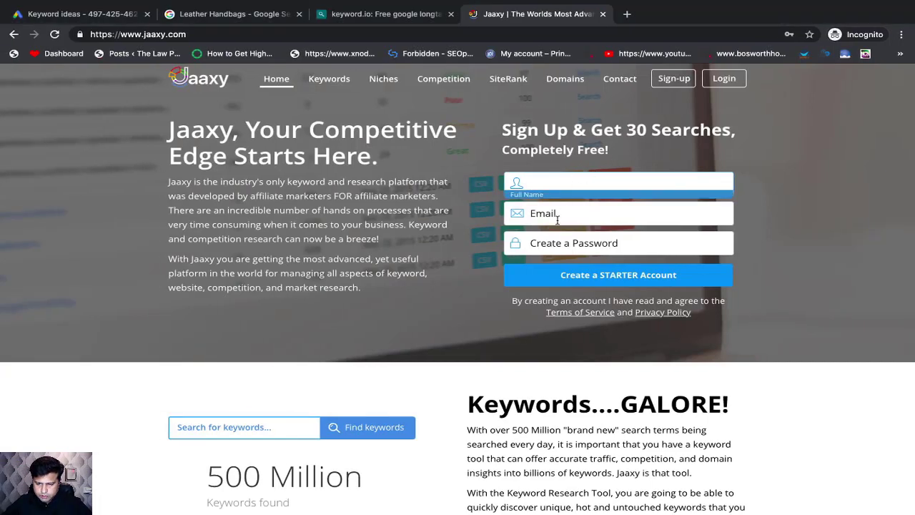
{"action": "left_click", "coordinate": [553, 213]}
{"action": "key", "text": "ctrl+v"}
{"action": "left_click", "coordinate": [567, 187]}
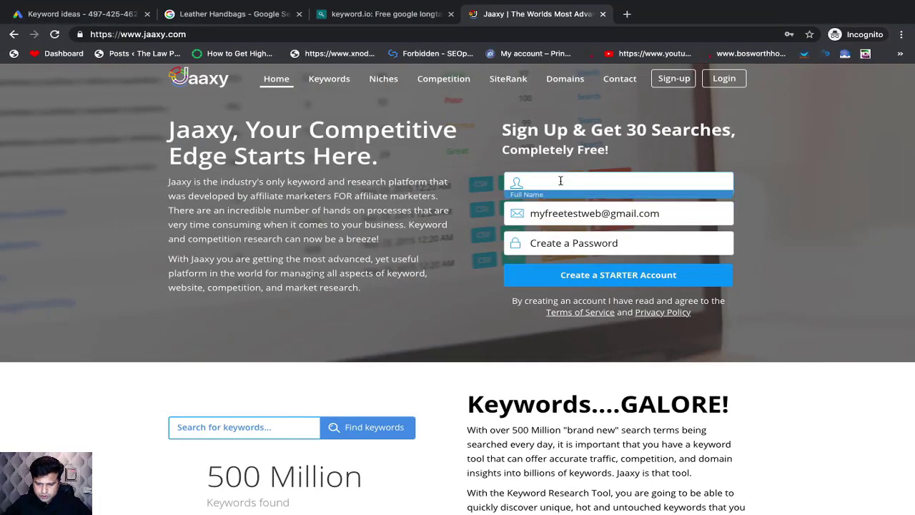
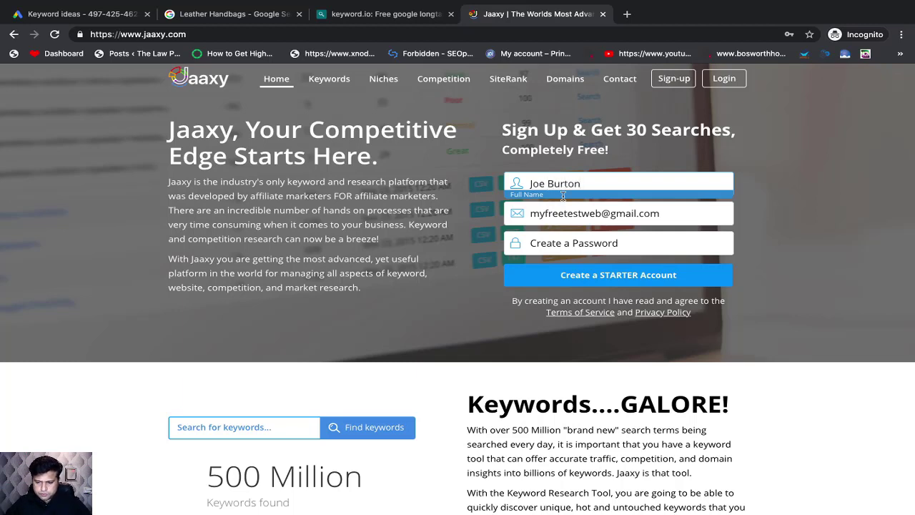
Step: Enter the account password in the Jaaxy sign-up form and create the STARTER account
{"action": "left_click", "coordinate": [570, 239]}
{"action": "type", "text": "•••••••••••••"}
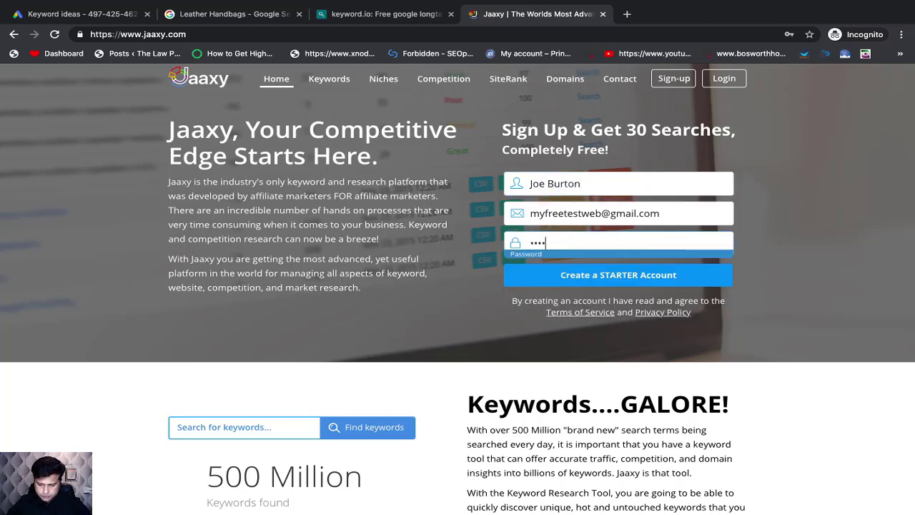
{"action": "type", "text": "••"}
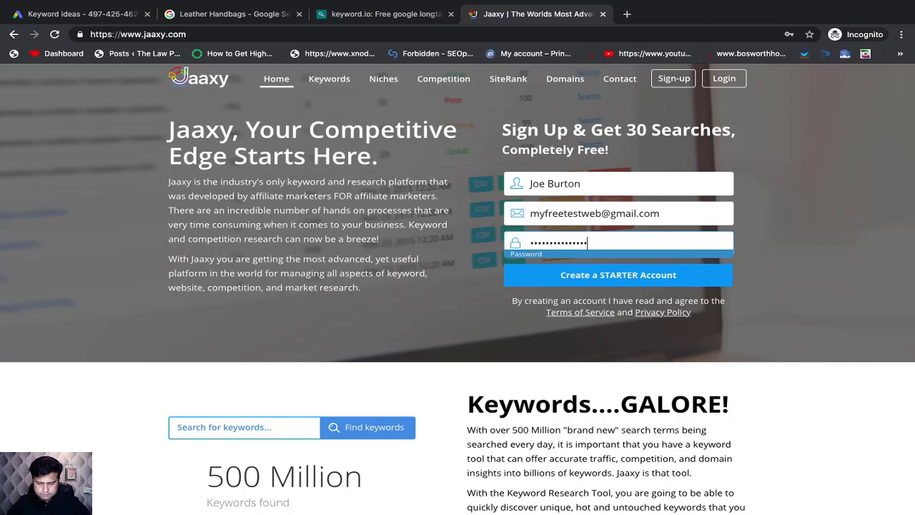
{"action": "left_click", "coordinate": [614, 285]}
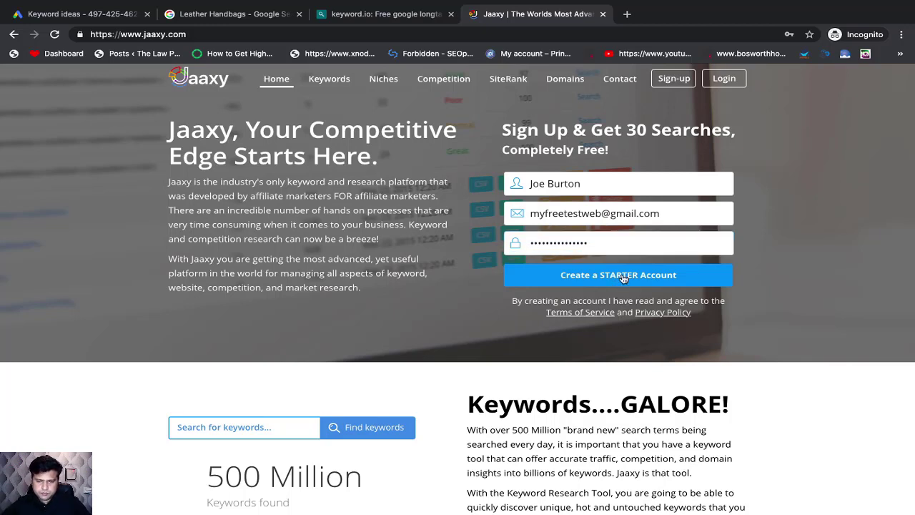
{"action": "left_click", "coordinate": [620, 276]}
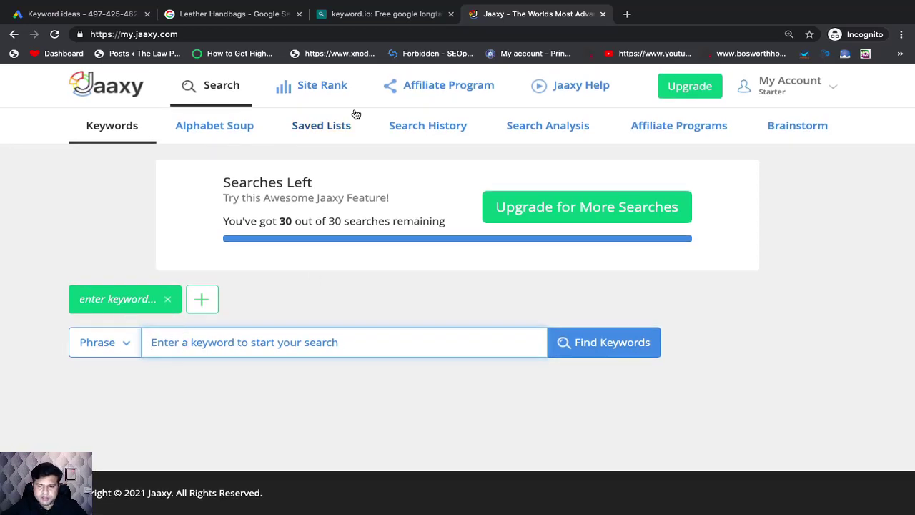
Step: Copy the keyword leather handbags for women from the Excel sheet and run a Jaaxy keyword search for it
{"action": "key", "text": "super+Tab"}
{"action": "key", "text": "super+Tab"}
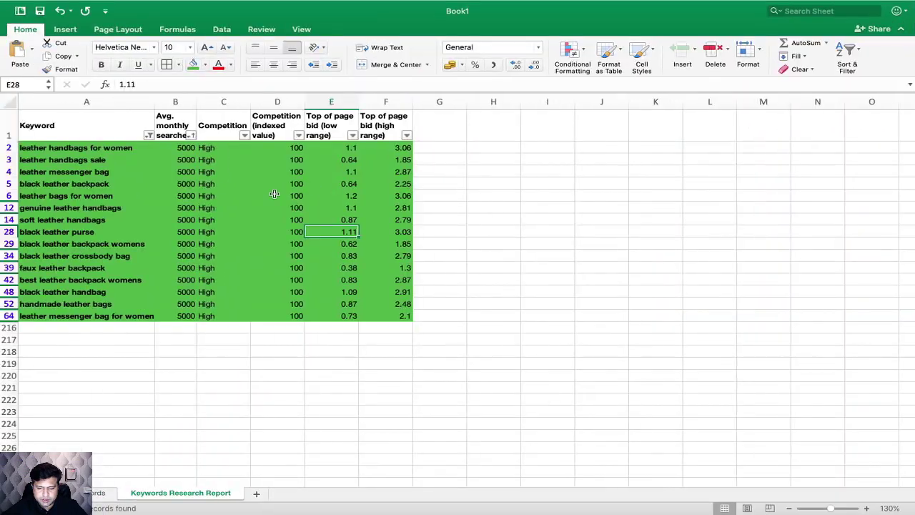
{"action": "left_click", "coordinate": [103, 148]}
{"action": "key", "text": "super+c"}
{"action": "key", "text": "super+Tab"}
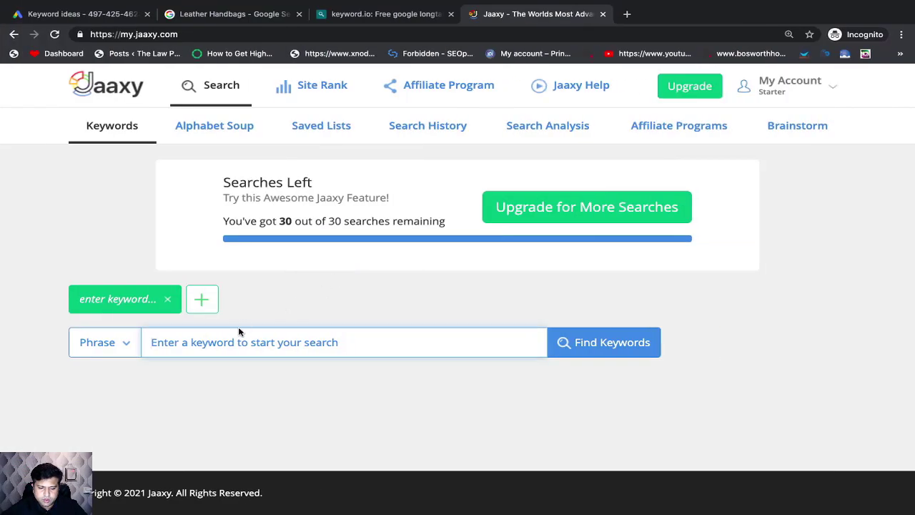
{"action": "left_click", "coordinate": [219, 344]}
{"action": "key", "text": "super+v"}
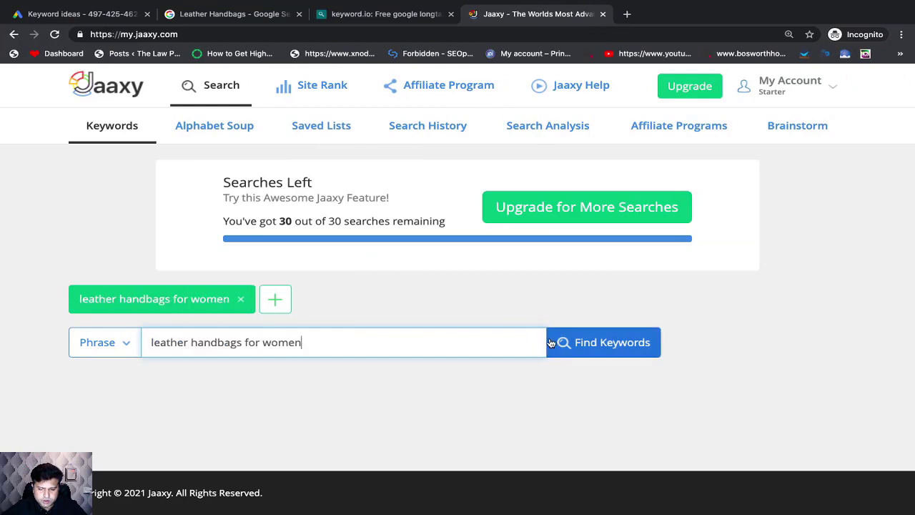
{"action": "left_click", "coordinate": [578, 350]}
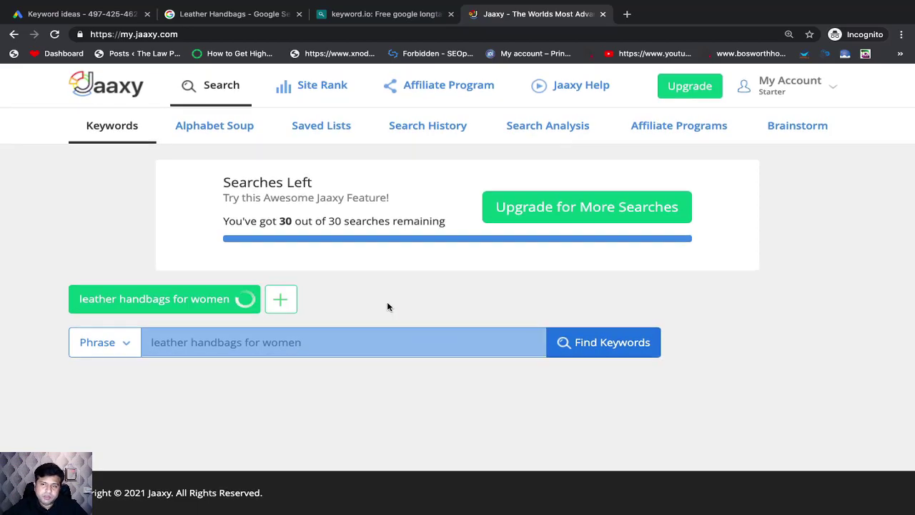
Step: Check the Avg and Traffic values of leather handbags for women and the explanation of the Traffic column
{"action": "scroll", "coordinate": [387, 306], "scroll_direction": "down", "scroll_amount": 3}
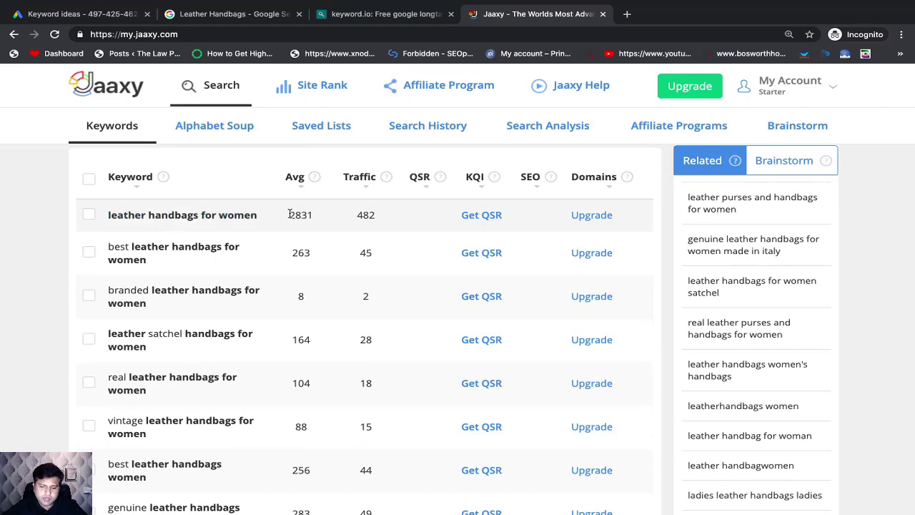
{"action": "left_click_drag", "start_coordinate": [290, 214], "coordinate": [323, 220]}
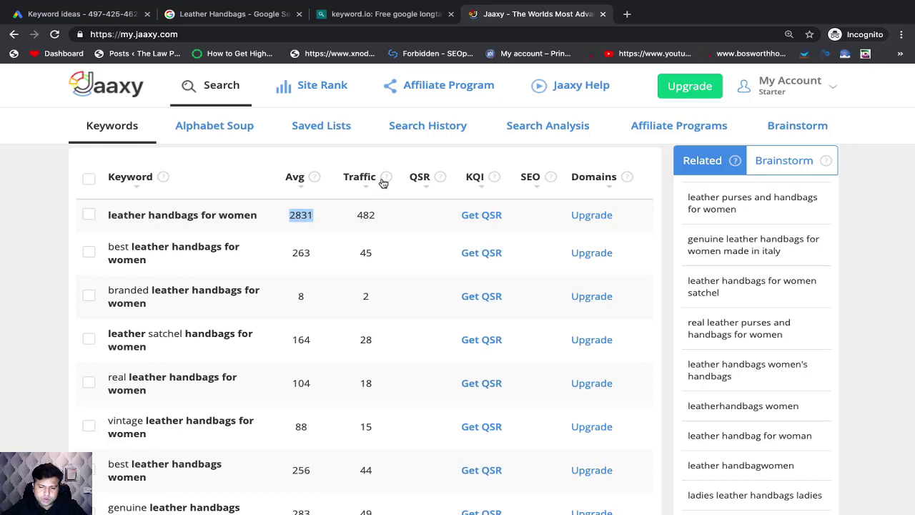
{"action": "left_click_drag", "start_coordinate": [356, 214], "coordinate": [386, 222]}
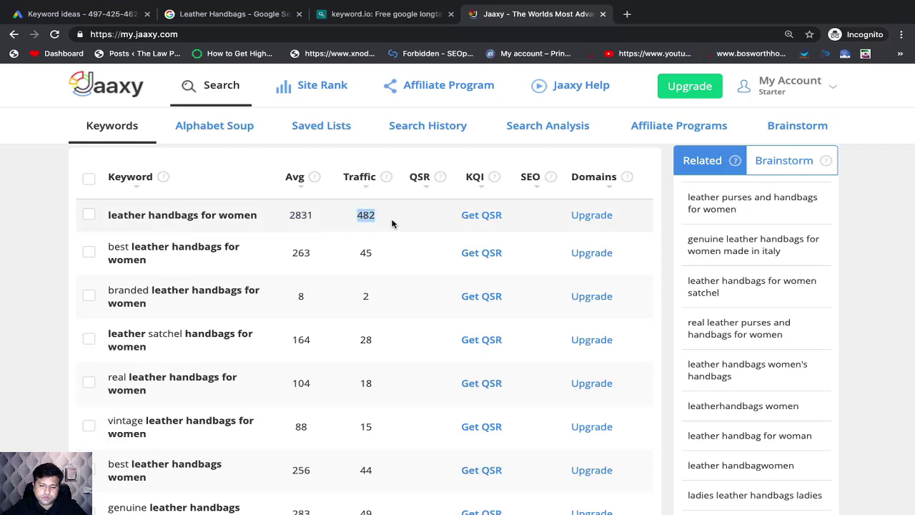
{"action": "mouse_move", "coordinate": [389, 180]}
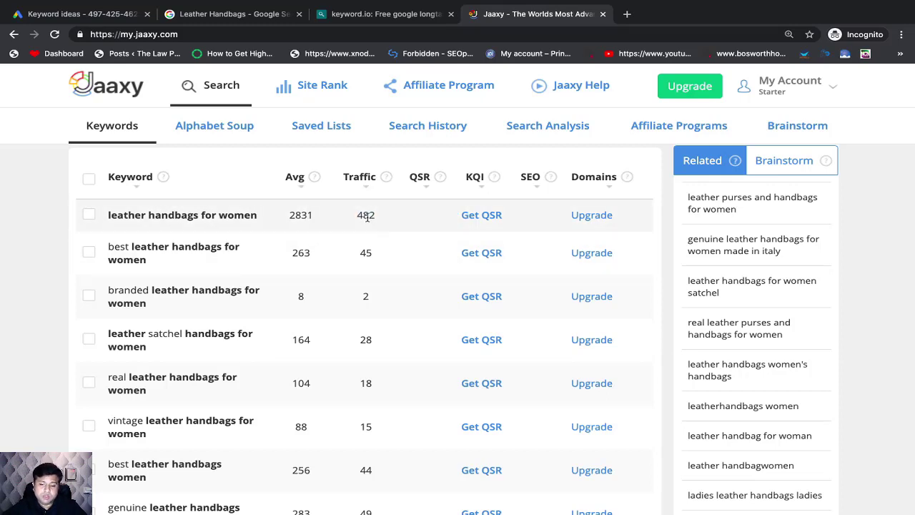
Step: Get the QSR for leather handbags for women and read the explanations of the KQI, QSR and SEO columns
{"action": "left_click", "coordinate": [480, 217]}
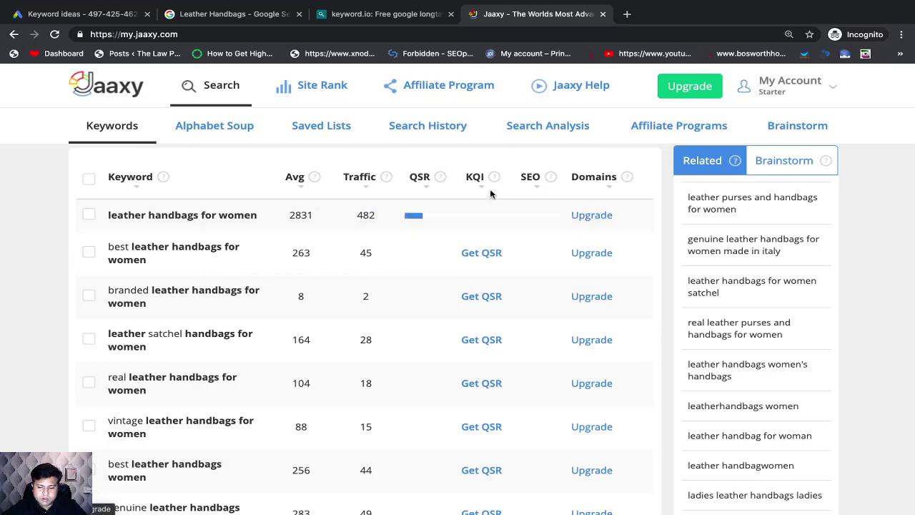
{"action": "mouse_move", "coordinate": [494, 180]}
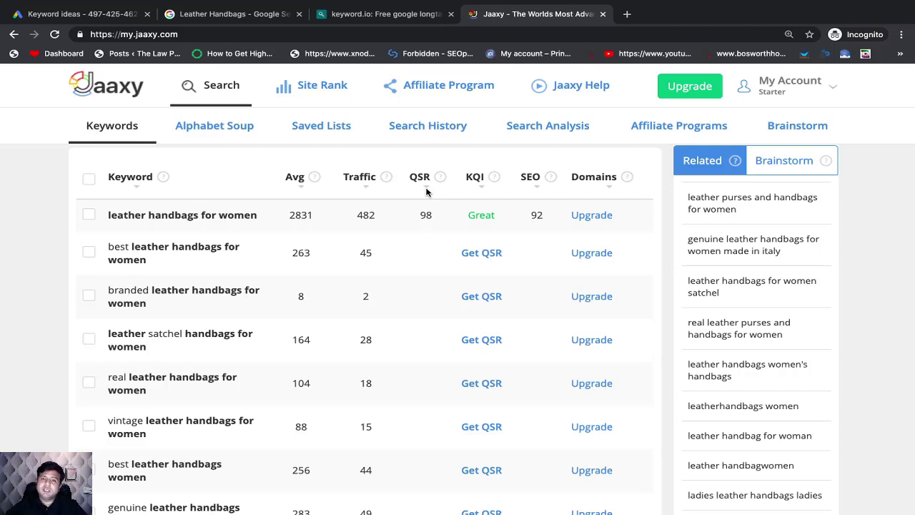
{"action": "mouse_move", "coordinate": [440, 179]}
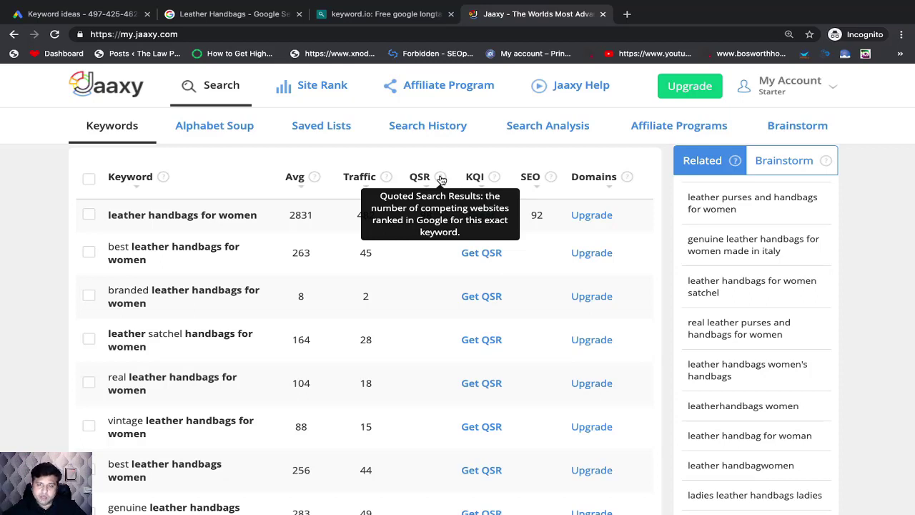
{"action": "mouse_move", "coordinate": [551, 178]}
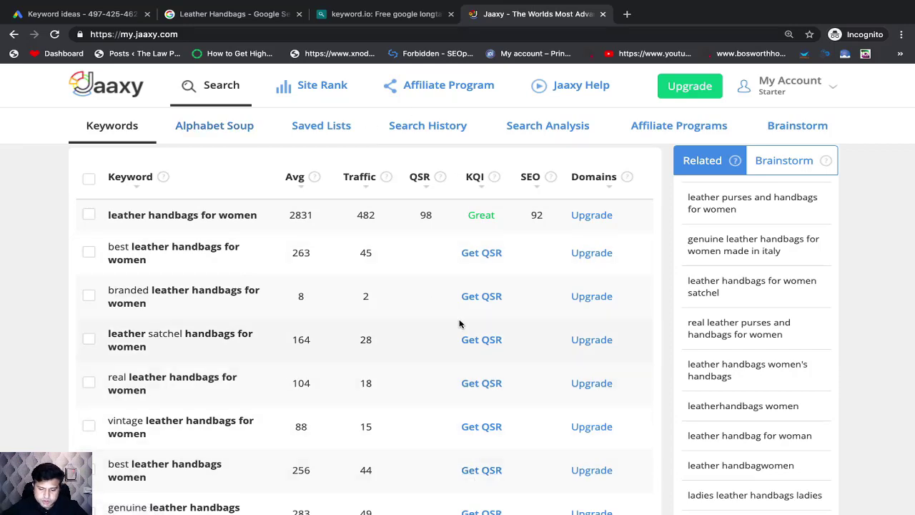
Step: Look through the other leather handbag keywords in the Jaaxy results and compare their Avg and Traffic values
{"action": "key", "text": "super+Tab"}
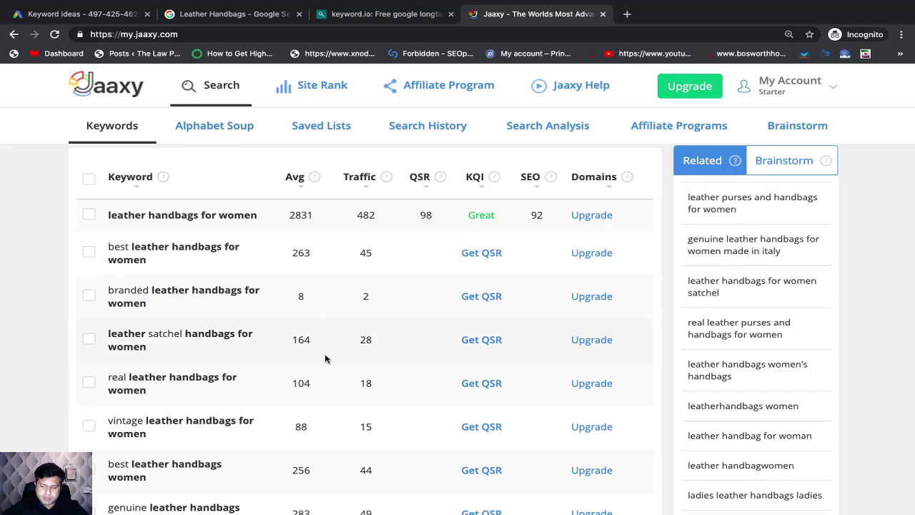
{"action": "scroll", "coordinate": [307, 392], "scroll_direction": "down", "scroll_amount": 5}
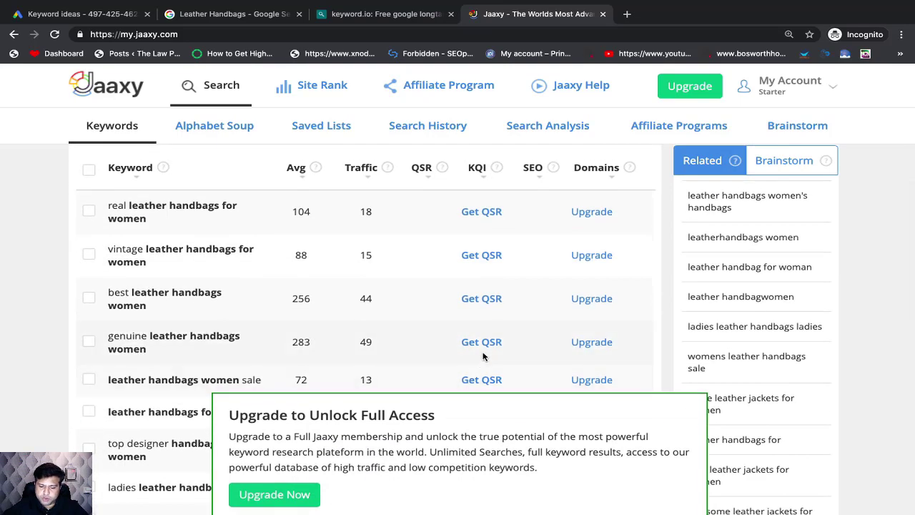
{"action": "scroll", "coordinate": [416, 345], "scroll_direction": "up", "scroll_amount": 5}
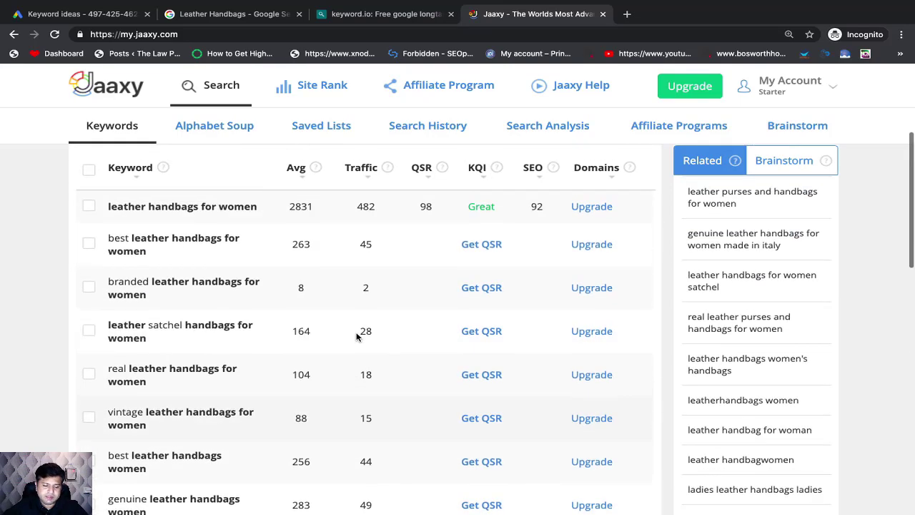
{"action": "scroll", "coordinate": [358, 336], "scroll_direction": "down", "scroll_amount": 3}
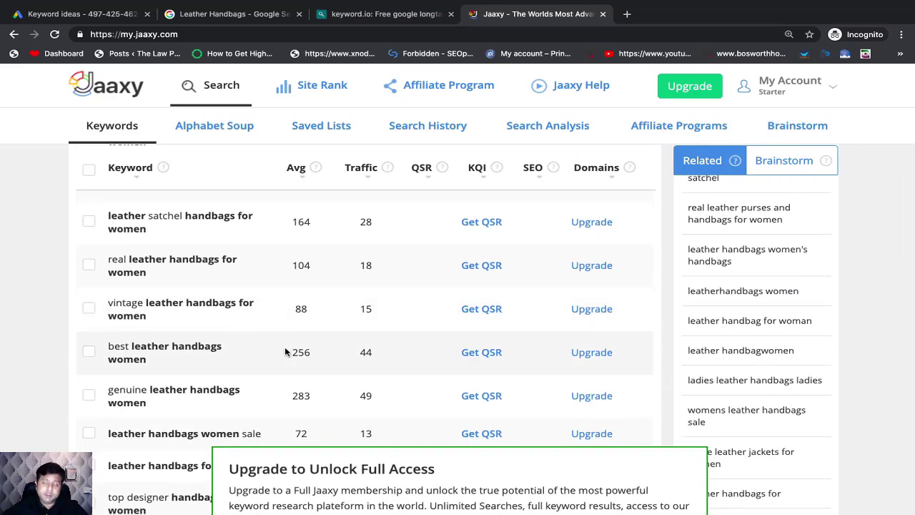
Step: Switch to the Excel workbook and add a new sheet named Comptitive Analysis
{"action": "scroll", "coordinate": [351, 343], "scroll_direction": "up", "scroll_amount": 5}
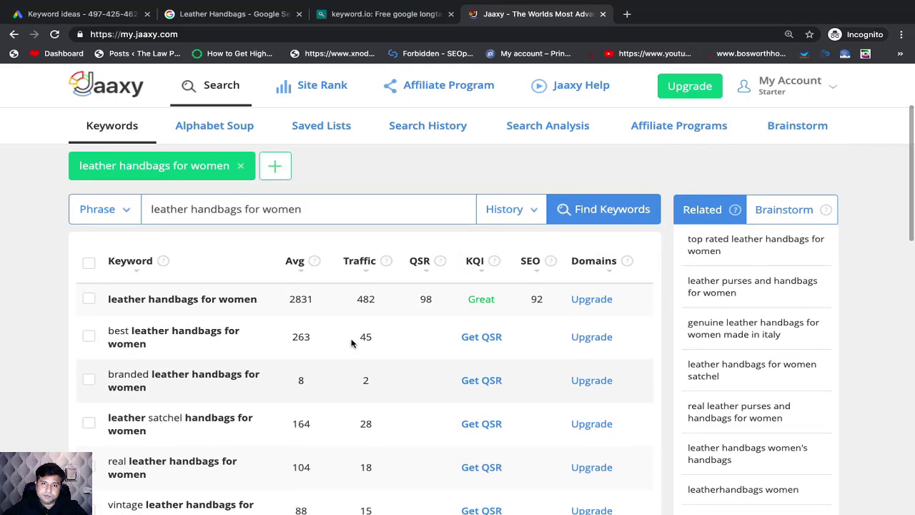
{"action": "scroll", "coordinate": [351, 343], "scroll_direction": "down", "scroll_amount": 1}
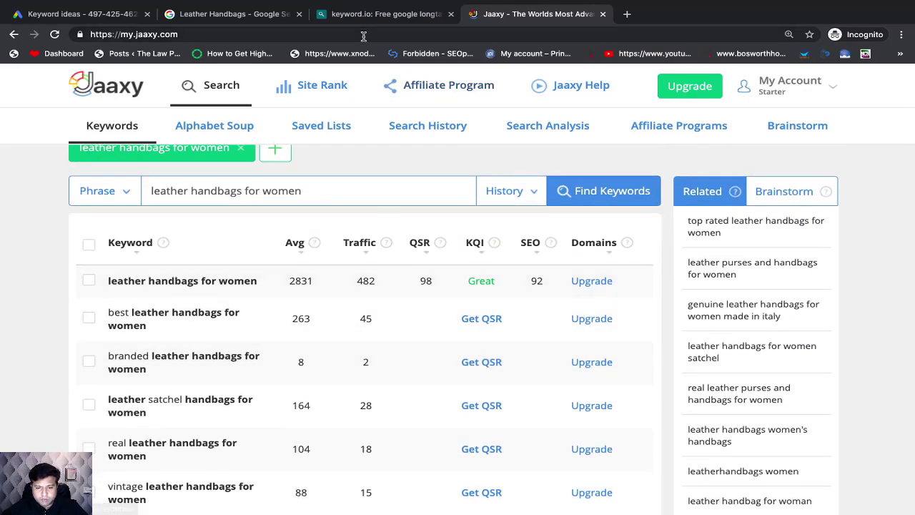
{"action": "key", "text": "super+Tab"}
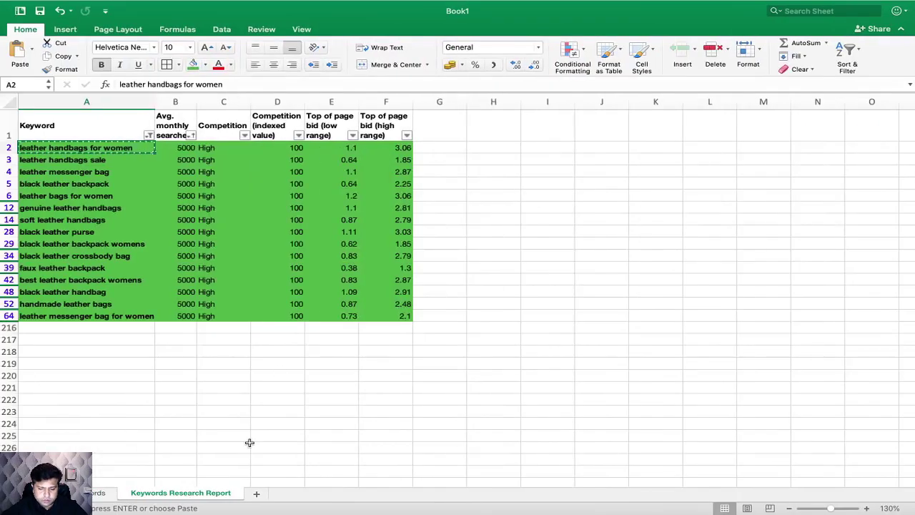
{"action": "left_click", "coordinate": [258, 493]}
{"action": "double_click", "coordinate": [258, 493]}
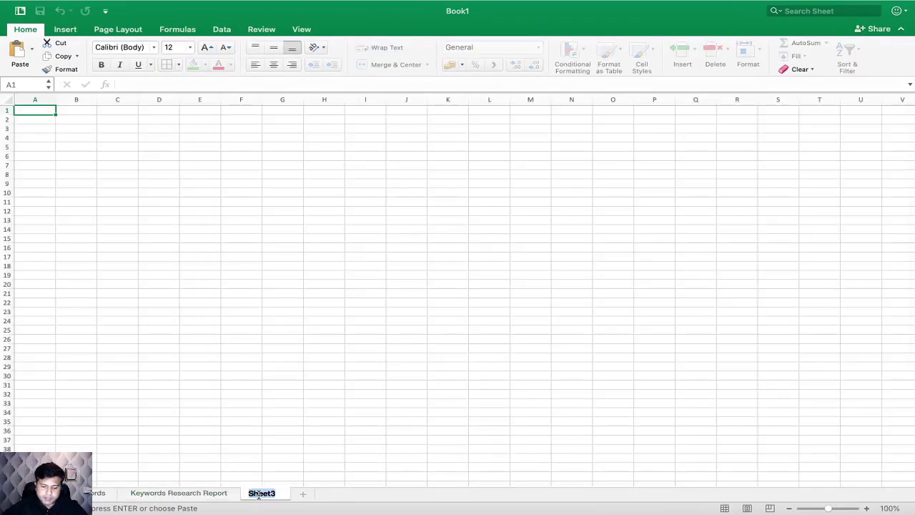
{"action": "type", "text": "Comptitive"}
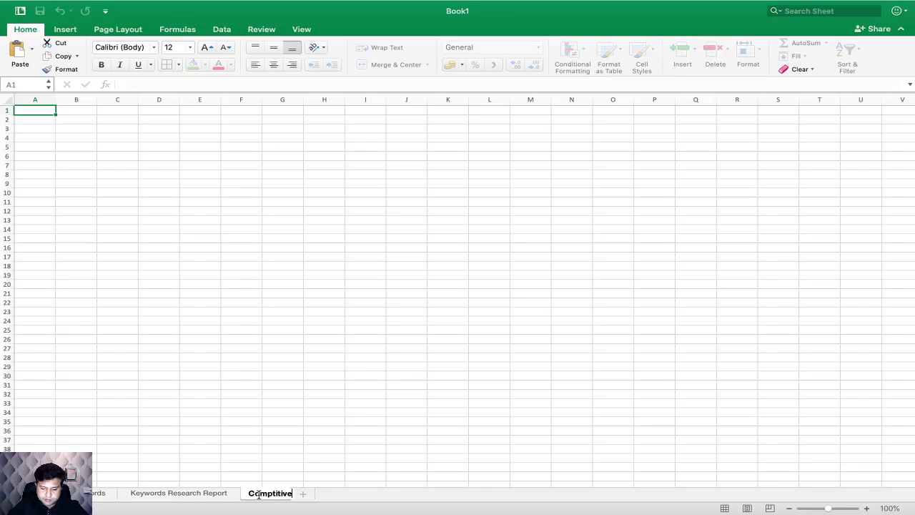
{"action": "type", "text": " Analyiss"}
{"action": "key", "text": "BackSpace"}
{"action": "key", "text": "BackSpace"}
{"action": "key", "text": "BackSpace"}
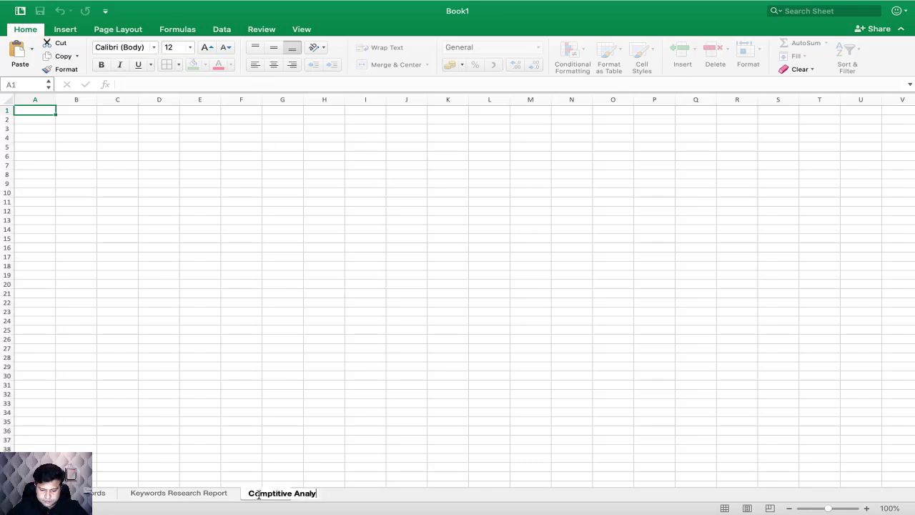
{"action": "type", "text": "sis"}
{"action": "left_click", "coordinate": [365, 402]}
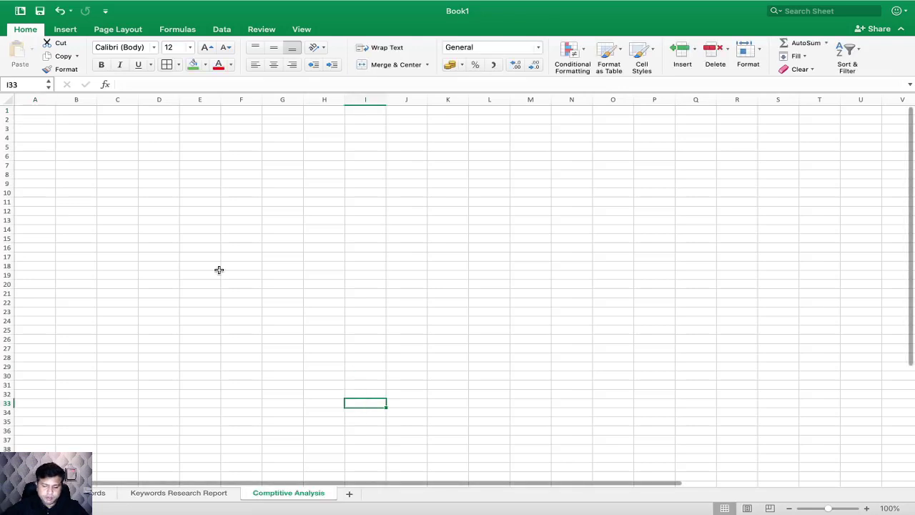
Step: Enter the header Keyword in cell A1 of the Comptitive Analysis sheet
{"action": "left_click", "coordinate": [39, 110]}
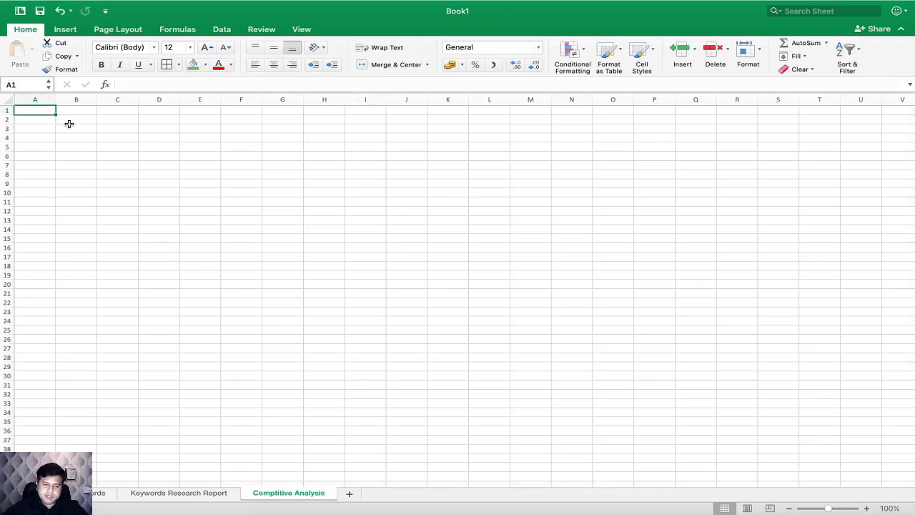
{"action": "left_click", "coordinate": [866, 507]}
{"action": "left_click", "coordinate": [866, 508]}
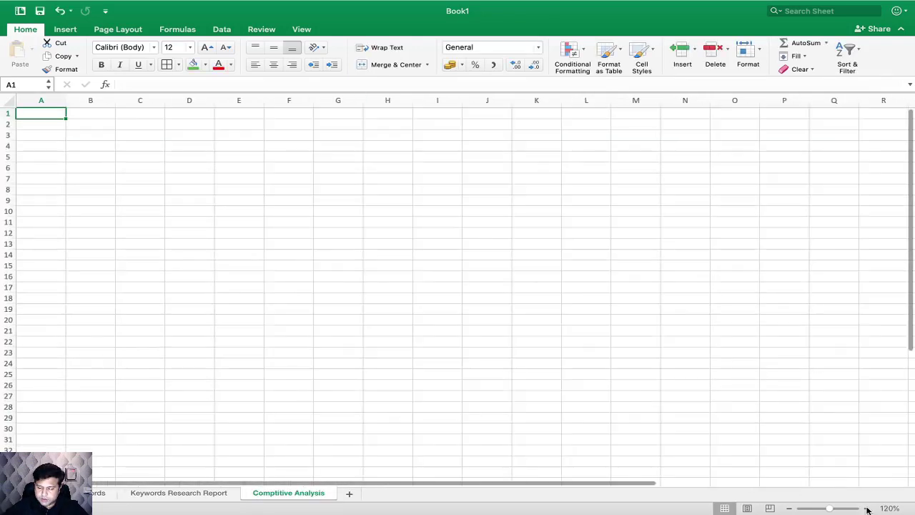
{"action": "left_click", "coordinate": [47, 127]}
{"action": "key", "text": "super+Tab"}
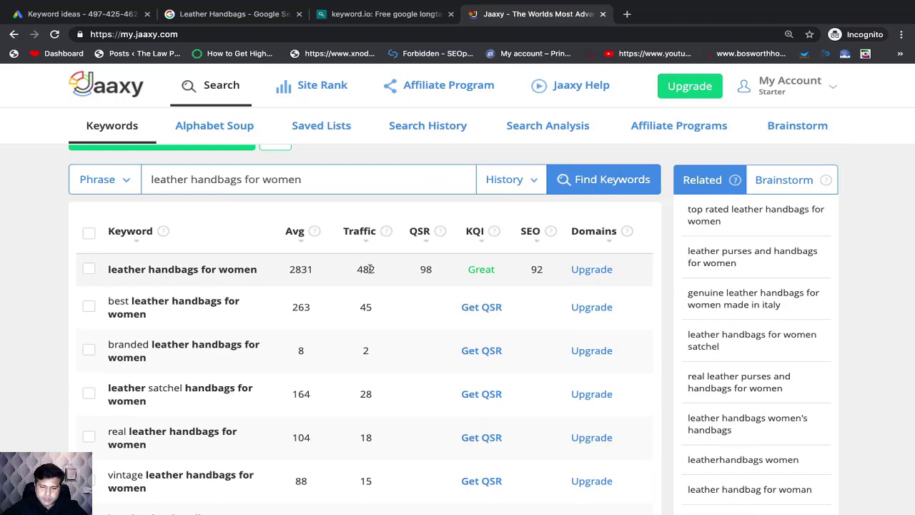
{"action": "key", "text": "super+Tab"}
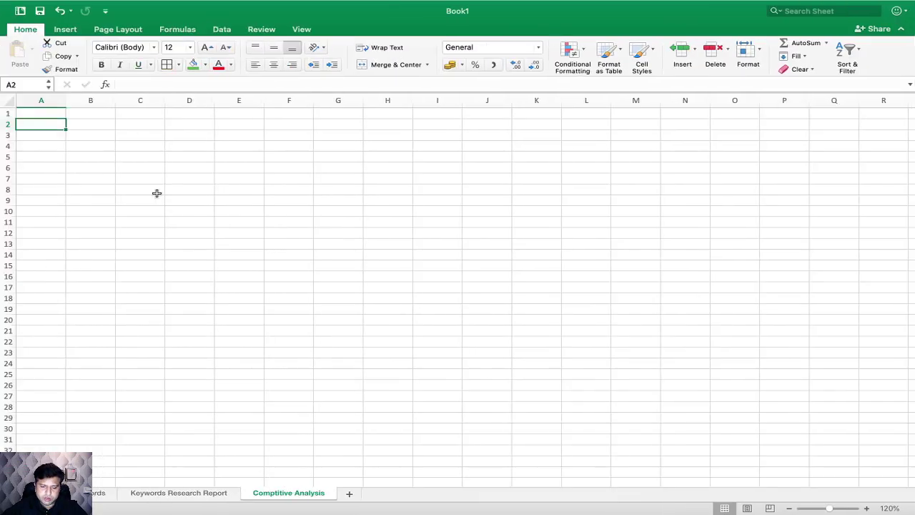
{"action": "left_click", "coordinate": [50, 112]}
{"action": "type", "text": "Ke"}
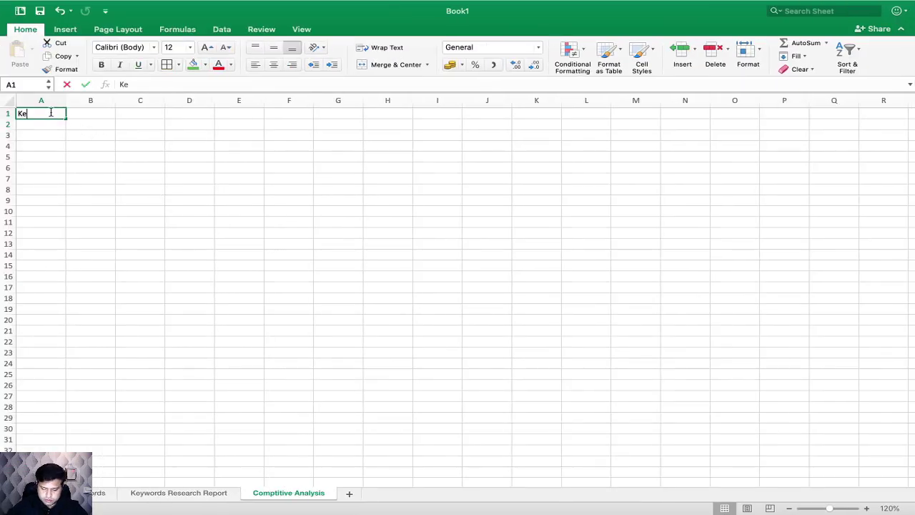
{"action": "type", "text": "yword"}
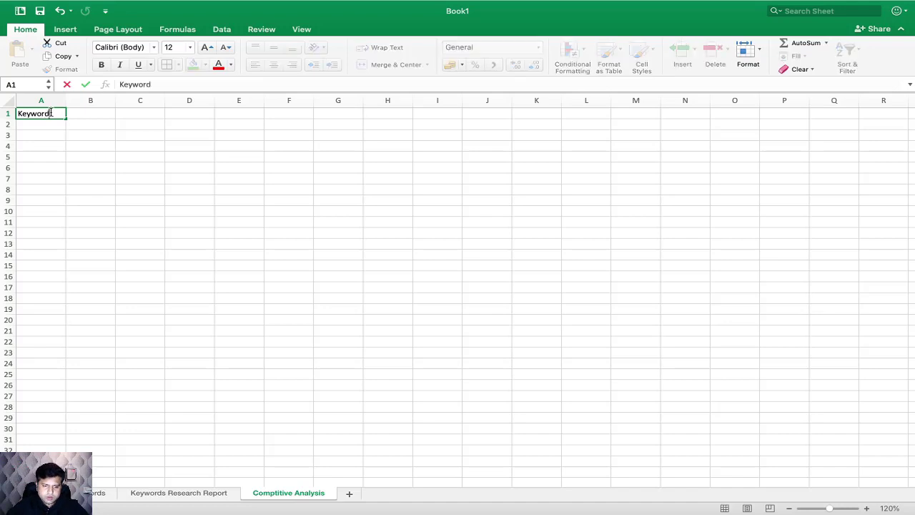
Step: Enter the header Search Volume in cell B1
{"action": "left_click", "coordinate": [91, 113]}
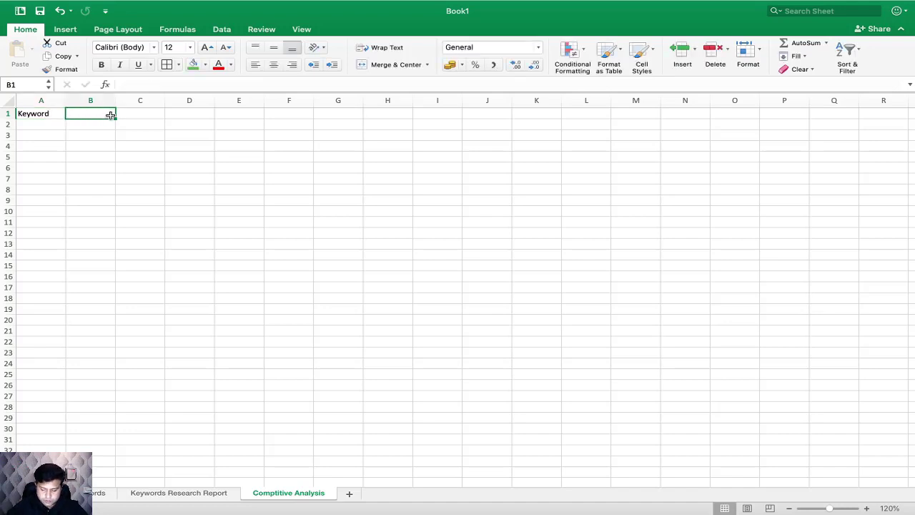
{"action": "type", "text": "Sea"}
{"action": "key", "text": "BackSpace"}
{"action": "key", "text": "BackSpace"}
{"action": "key", "text": "BackSpace"}
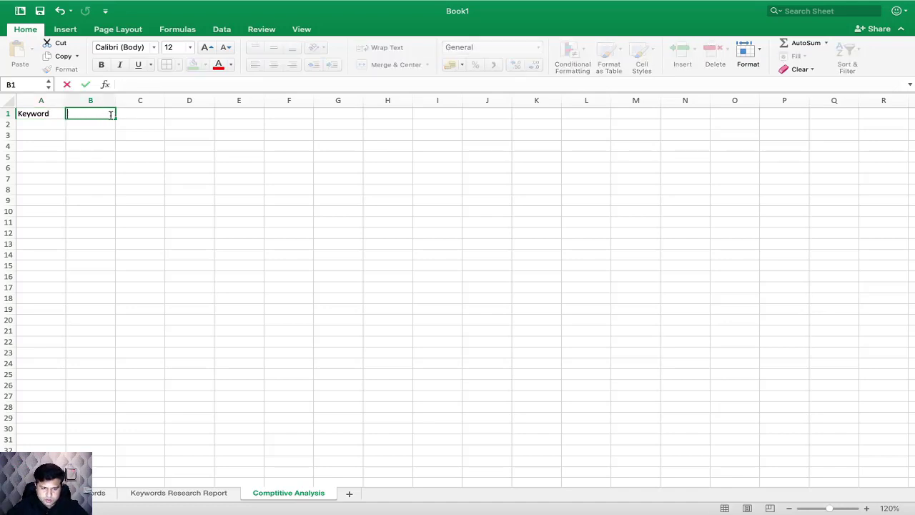
{"action": "type", "text": "Search Vomume"}
{"action": "key", "text": "BackSpace"}
{"action": "key", "text": "BackSpace"}
{"action": "key", "text": "BackSpace"}
{"action": "key", "text": "BackSpace"}
{"action": "key", "text": "BackSpace"}
{"action": "key", "text": "BackSpace"}
{"action": "type", "text": "olume"}
{"action": "key", "text": "Tab"}
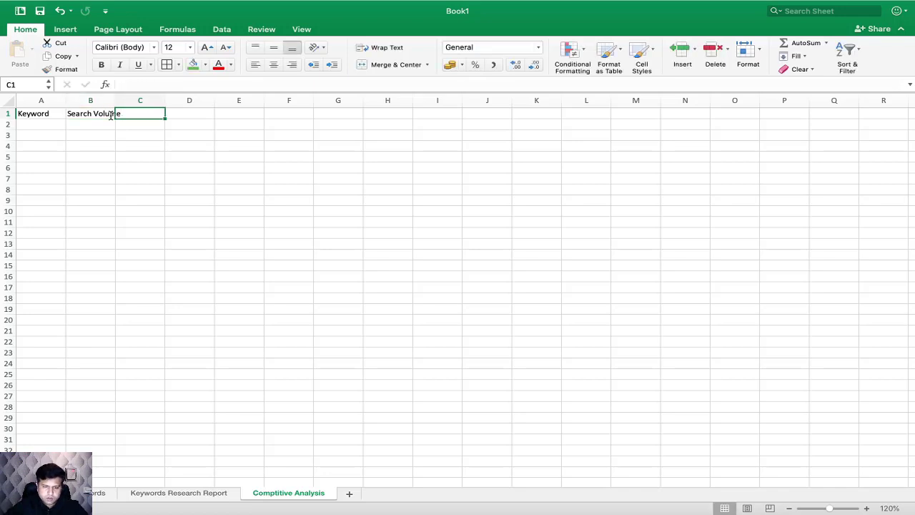
Step: Enter the header Traffic in cell C1 and widen column B to fit its header
{"action": "type", "text": "Tra"}
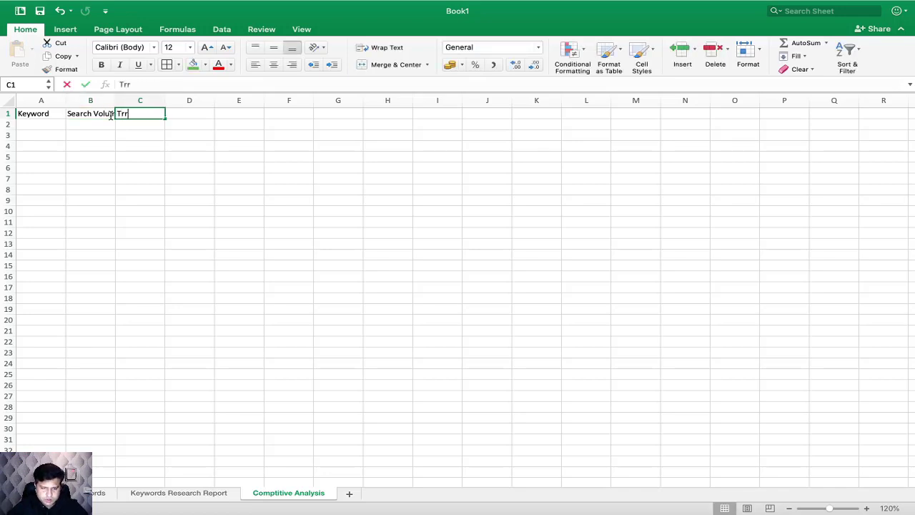
{"action": "type", "text": "ffic"}
{"action": "left_click", "coordinate": [166, 145]}
{"action": "left_click_drag", "start_coordinate": [116, 100], "coordinate": [127, 100]}
Step: Check the column after Traffic in the Jaaxy results and enter the header QSR in cell D1 of the Excel sheet
{"action": "left_click", "coordinate": [193, 113]}
{"action": "key", "text": "super+Tab"}
{"action": "scroll", "coordinate": [415, 204], "scroll_direction": "up", "scroll_amount": 1}
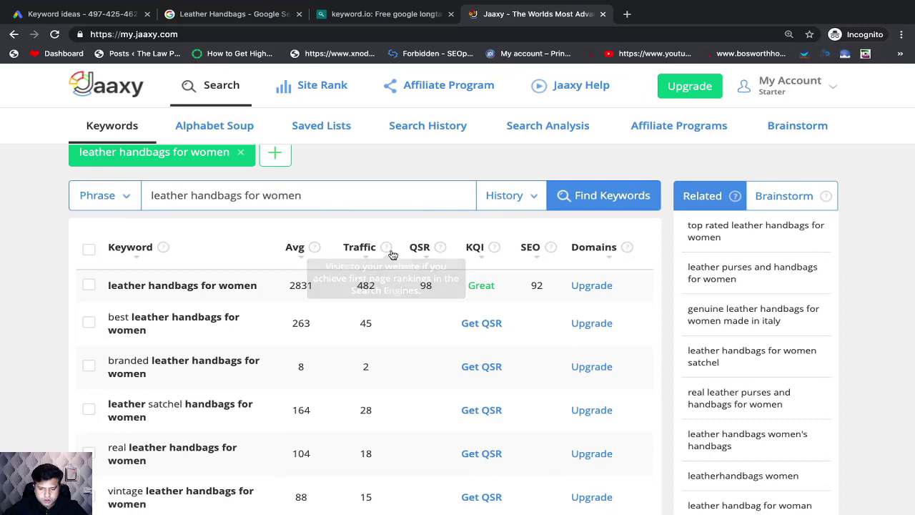
{"action": "key", "text": "super+Tab"}
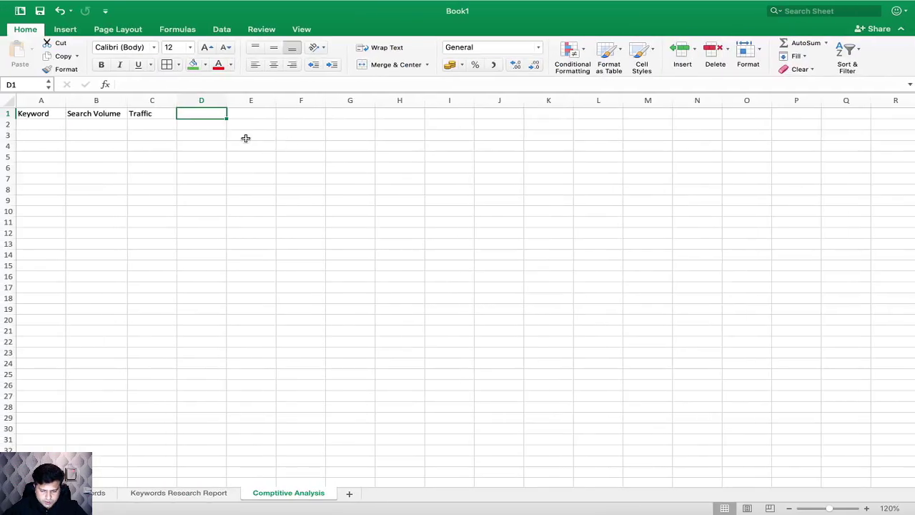
{"action": "type", "text": "QS"}
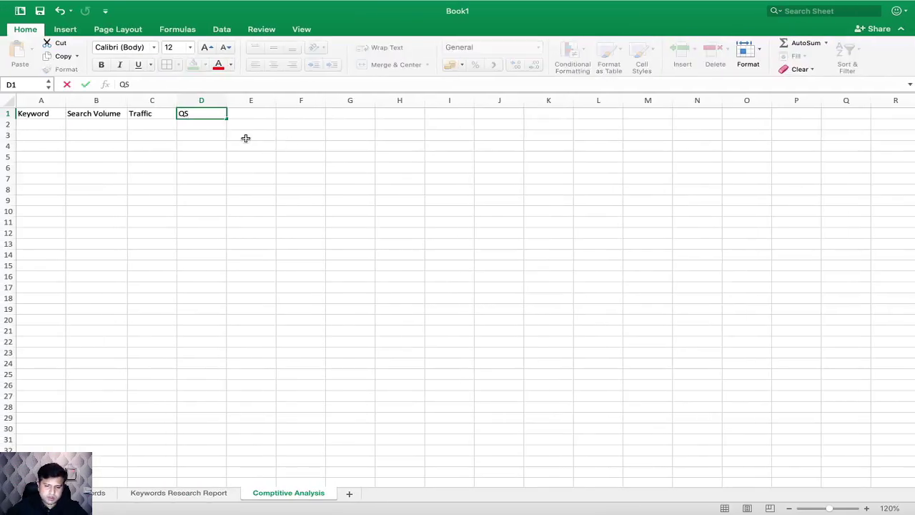
{"action": "type", "text": "R"}
{"action": "left_click", "coordinate": [280, 163]}
Step: Copy the KQI column title from the Jaaxy results into cell E1 of the Excel sheet
{"action": "key", "text": "super+Tab"}
{"action": "mouse_move", "coordinate": [444, 247]}
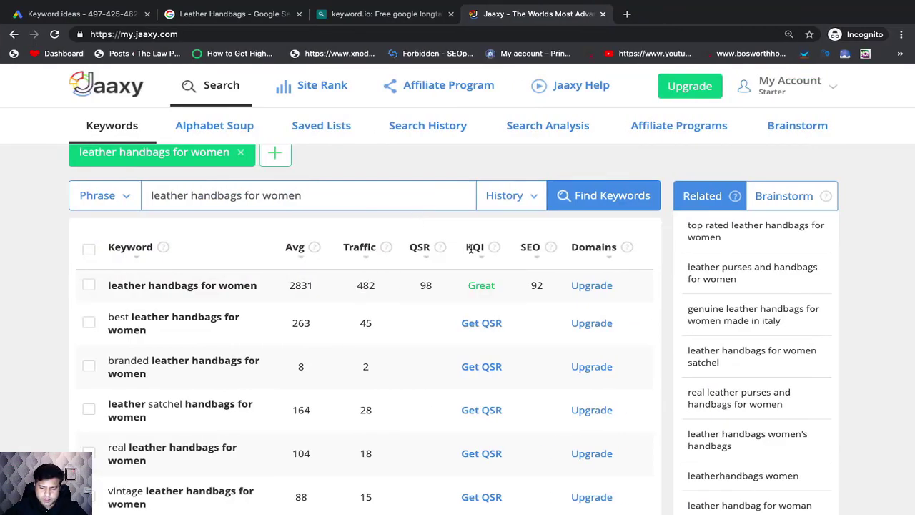
{"action": "double_click", "coordinate": [475, 246]}
{"action": "key", "text": "super+c"}
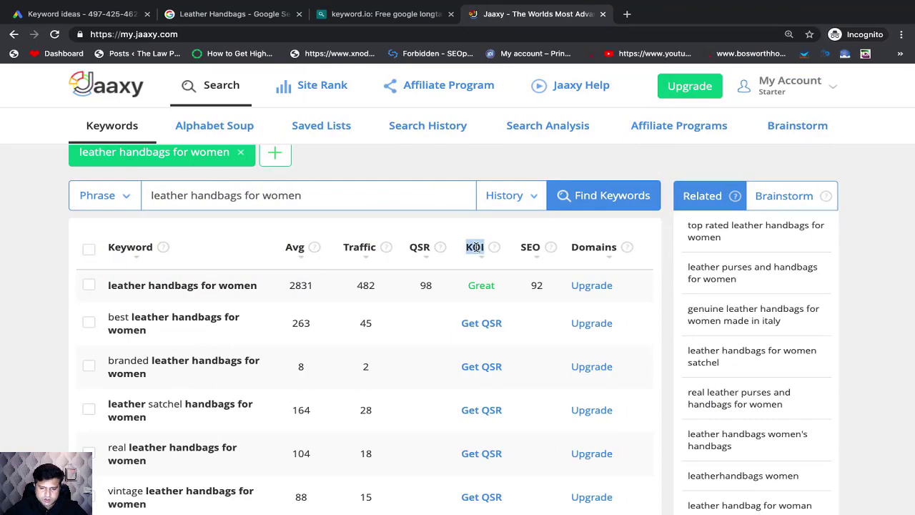
{"action": "key", "text": "super+Tab"}
{"action": "double_click", "coordinate": [245, 115]}
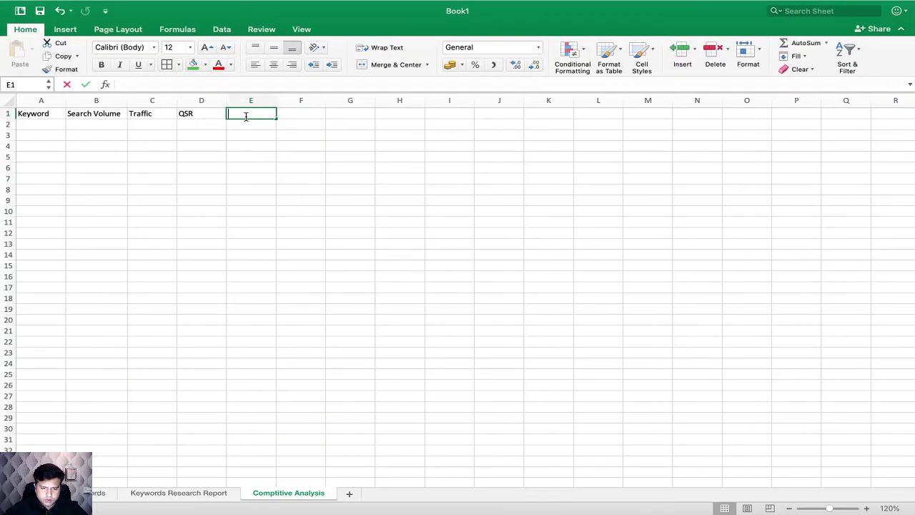
{"action": "key", "text": "super+v"}
{"action": "key", "text": "Return"}
Step: Copy the SEO column title from the Jaaxy results into cell F1 of the Excel sheet
{"action": "key", "text": "super+Tab"}
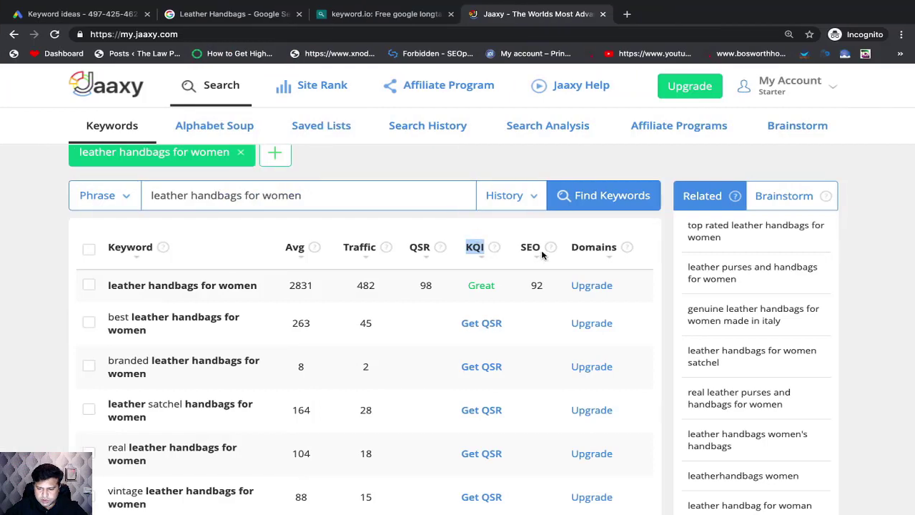
{"action": "double_click", "coordinate": [530, 246]}
{"action": "key", "text": "super+c"}
{"action": "key", "text": "super+Tab"}
{"action": "left_click", "coordinate": [284, 115]}
{"action": "key", "text": "super+v"}
{"action": "key", "text": "super+Tab"}
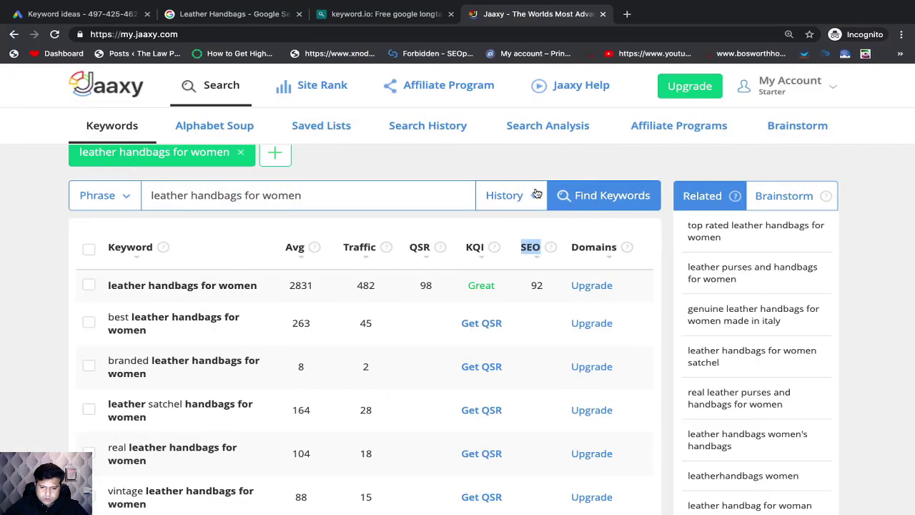
{"action": "key", "text": "super+Tab"}
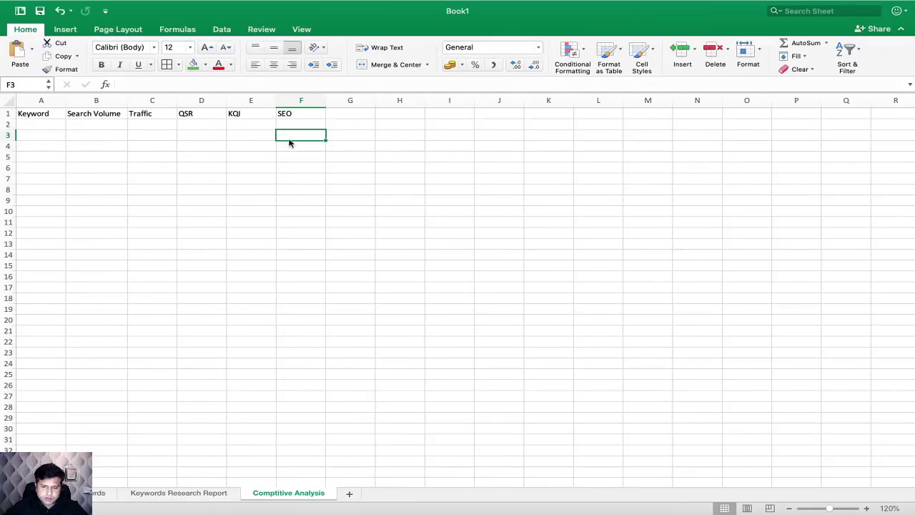
Step: Copy the keyword leather handbags for women from Jaaxy into cell A2 of the Excel sheet and fit column A to its content
{"action": "left_click_drag", "start_coordinate": [286, 114], "coordinate": [37, 114]}
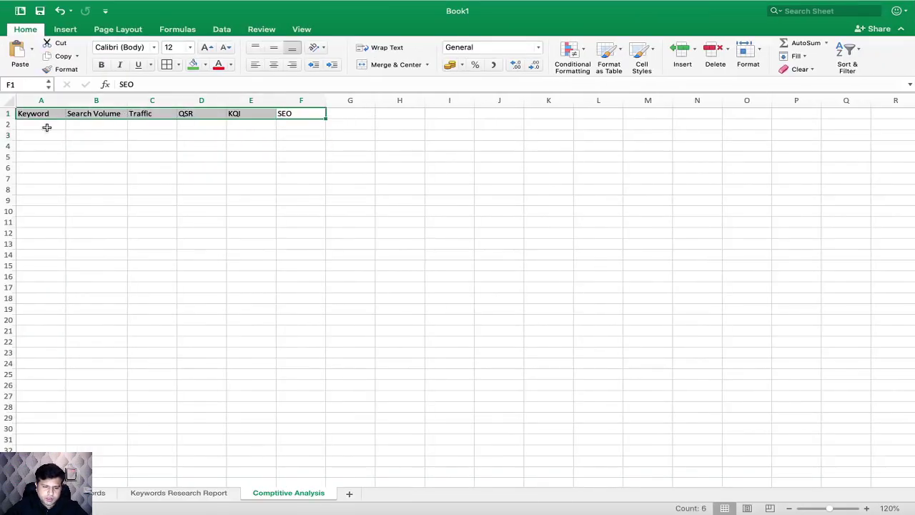
{"action": "left_click", "coordinate": [46, 127]}
{"action": "key", "text": "super+Tab"}
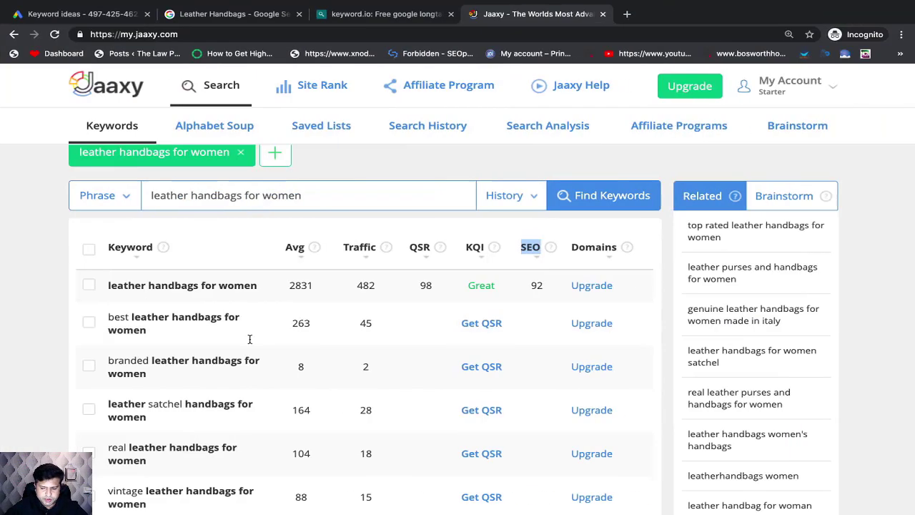
{"action": "right_click", "coordinate": [207, 286]}
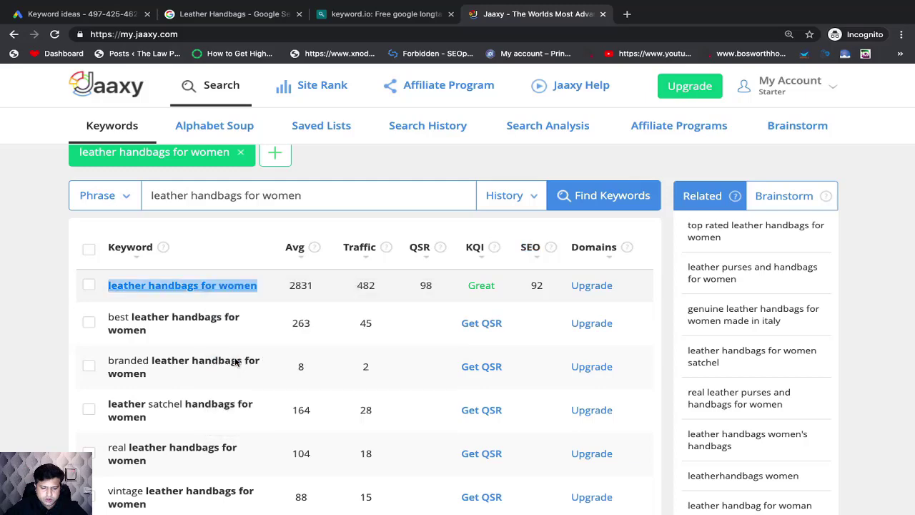
{"action": "left_click", "coordinate": [236, 360]}
{"action": "key", "text": "super+Tab"}
{"action": "double_click", "coordinate": [51, 127]}
{"action": "key", "text": "super+v"}
{"action": "left_click", "coordinate": [79, 140]}
{"action": "double_click", "coordinate": [66, 100]}
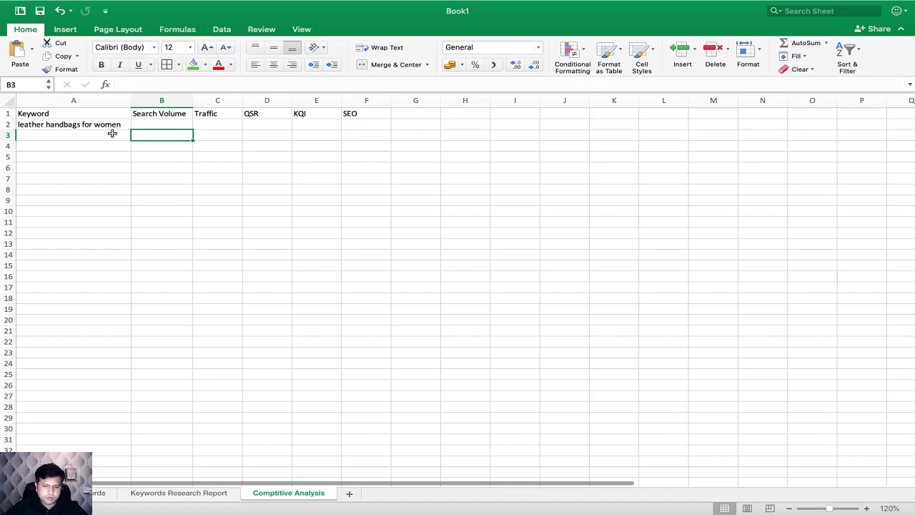
Step: Check the keyword's Avg value in Jaaxy and enter 2831 as its search volume in cell B2 of the Excel sheet
{"action": "left_click", "coordinate": [163, 124]}
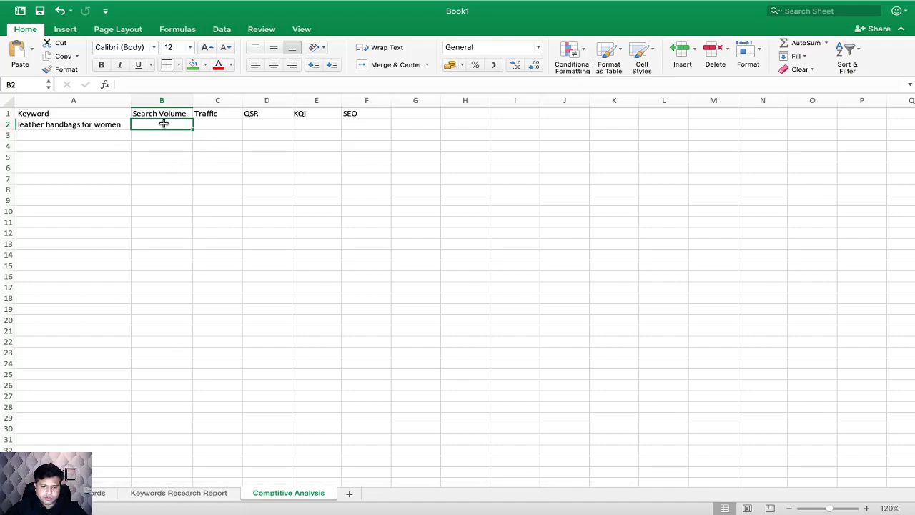
{"action": "key", "text": "super+Tab"}
Step: Check the keyword's traffic in Jaaxy and enter 482 in cell C2 of the Excel sheet
{"action": "key", "text": "super+Tab"}
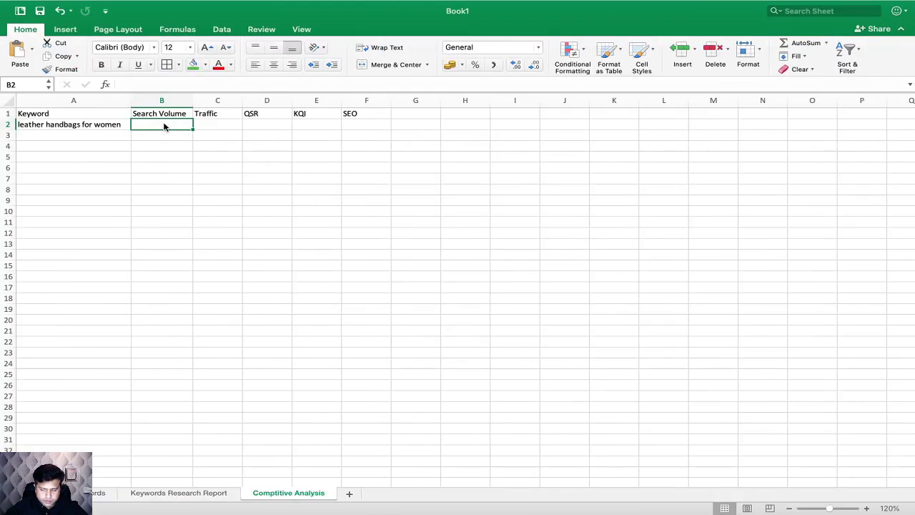
{"action": "type", "text": "2831"}
{"action": "left_click", "coordinate": [218, 124]}
{"action": "key", "text": "super+Tab"}
{"action": "key", "text": "super+Tab"}
{"action": "type", "text": "82"}
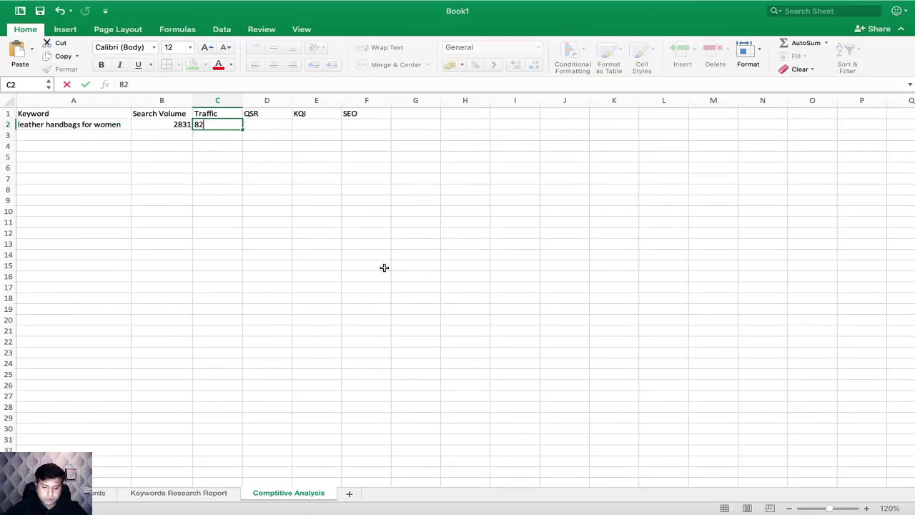
{"action": "key", "text": "BackSpace"}
{"action": "key", "text": "BackSpace"}
{"action": "type", "text": "4"}
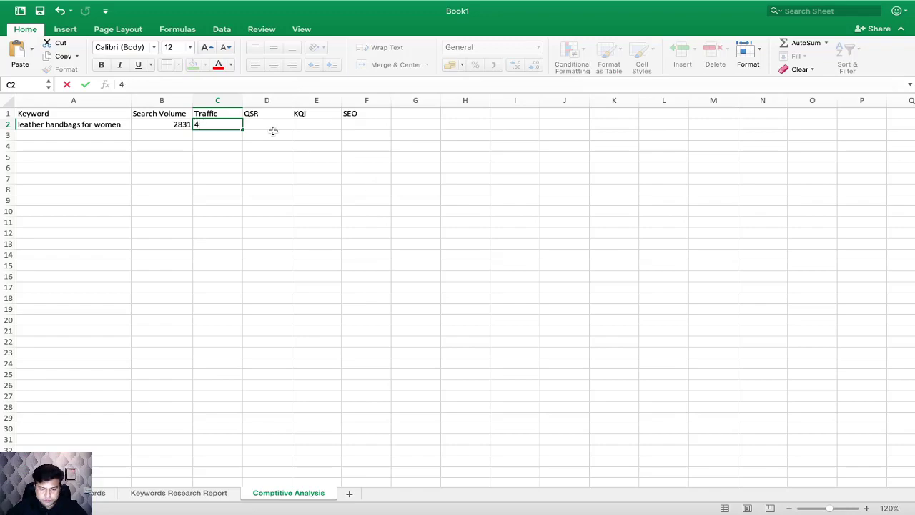
{"action": "type", "text": "82"}
{"action": "key", "text": "Tab"}
Step: Check the keyword's QSR and KQI in Jaaxy, and enter 98 in cell D2 and Great in cell E2 of the Excel sheet
{"action": "key", "text": "super+Tab"}
{"action": "key", "text": "ctrl+Left"}
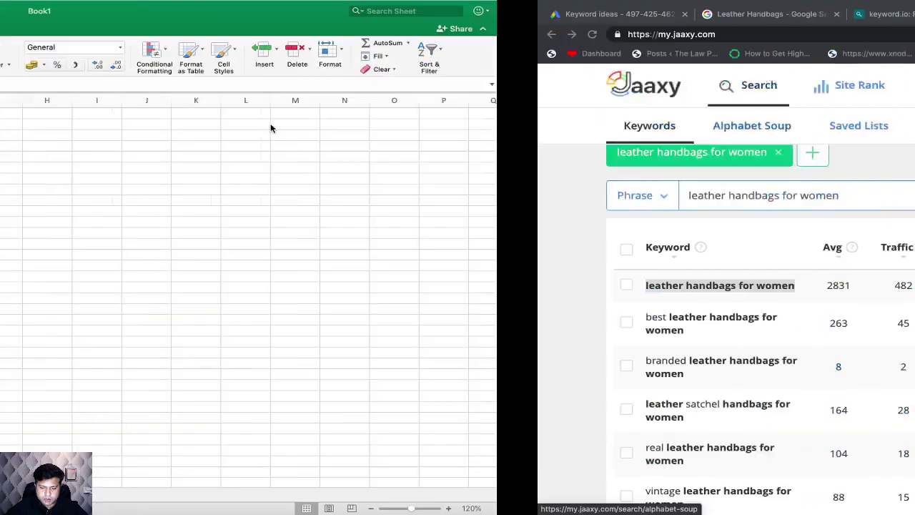
{"action": "type", "text": "98"}
{"action": "key", "text": "ctrl+Right"}
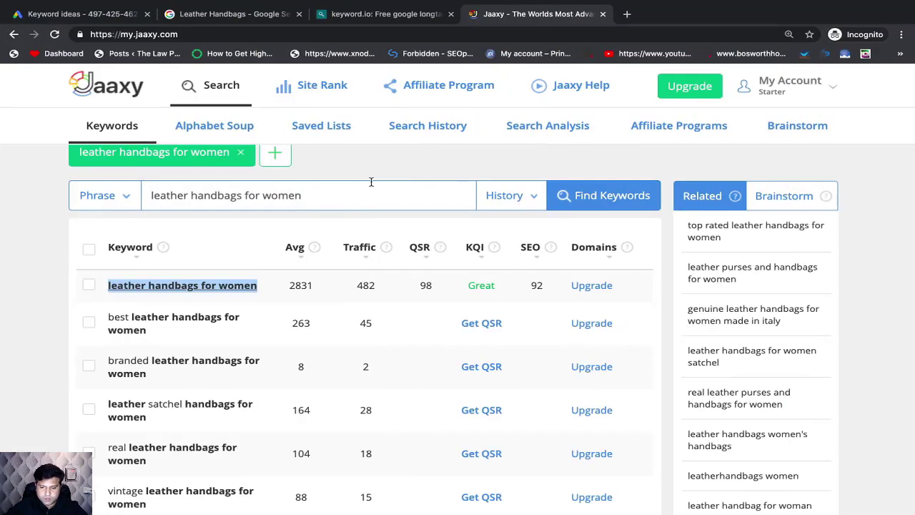
{"action": "key", "text": "ctrl+Left"}
{"action": "left_click", "coordinate": [326, 127]}
{"action": "type", "text": "Gr"}
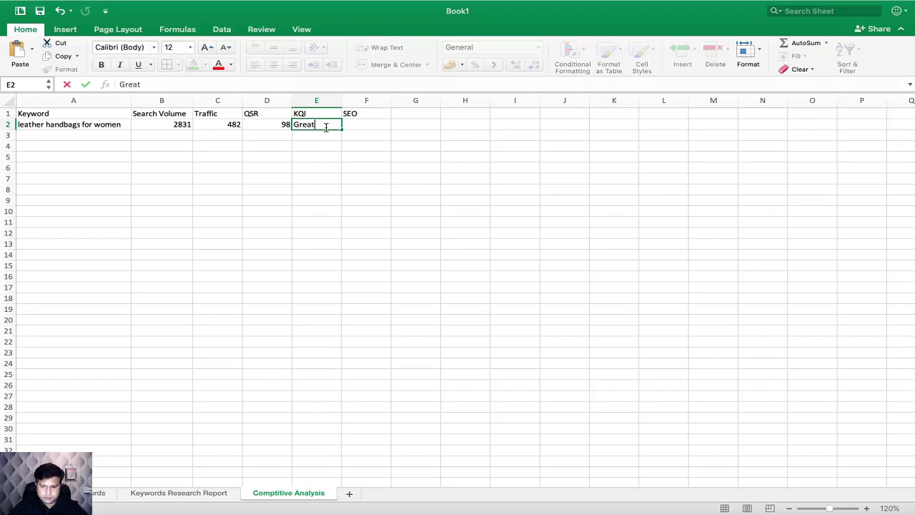
Step: Check the keyword's SEO value in Jaaxy and enter 92 in cell F2 of the Excel sheet
{"action": "key", "text": "ctrl+Right"}
{"action": "key", "text": "ctrl+Left"}
{"action": "left_click", "coordinate": [357, 124]}
{"action": "type", "text": "92"}
{"action": "left_click", "coordinate": [402, 137]}
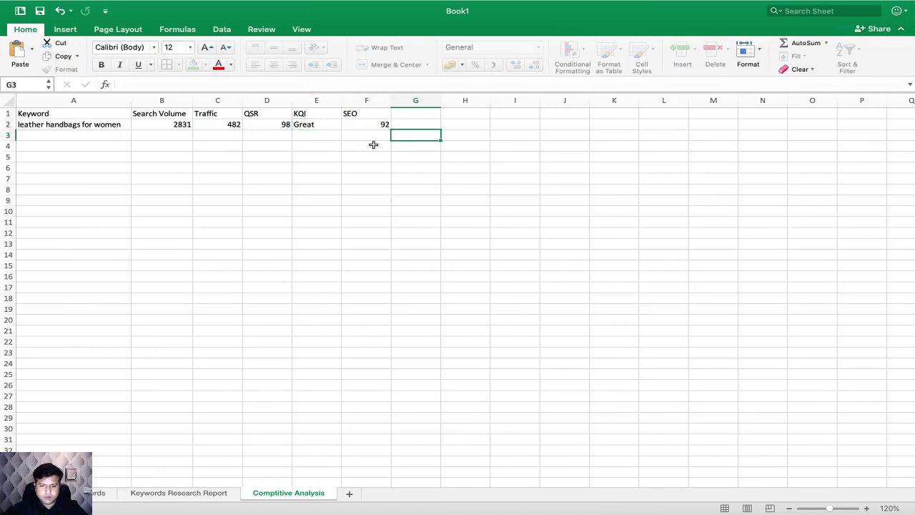
Step: Fill header cells A1:F1 with green and apply borders to all cells in A1:F9
{"action": "left_click_drag", "start_coordinate": [80, 109], "coordinate": [374, 113]}
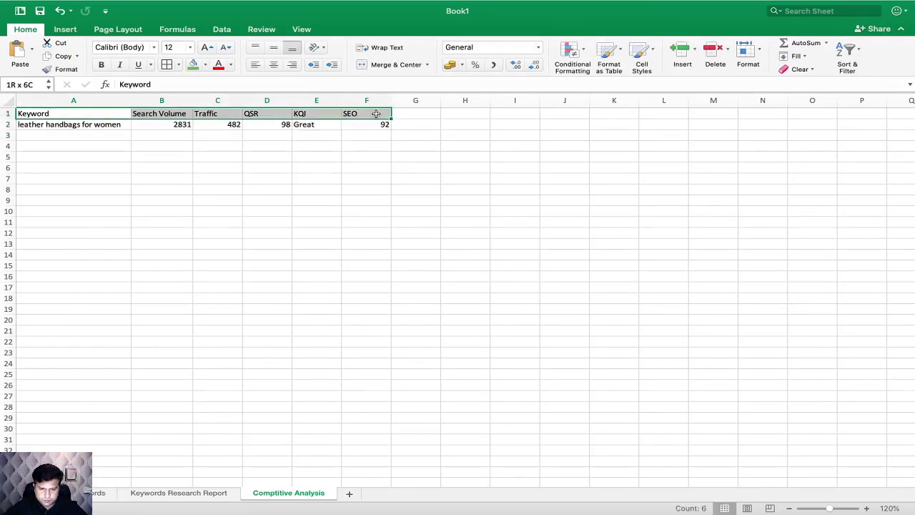
{"action": "left_click", "coordinate": [193, 64]}
{"action": "left_click_drag", "start_coordinate": [125, 114], "coordinate": [363, 201]}
{"action": "left_click", "coordinate": [167, 64]}
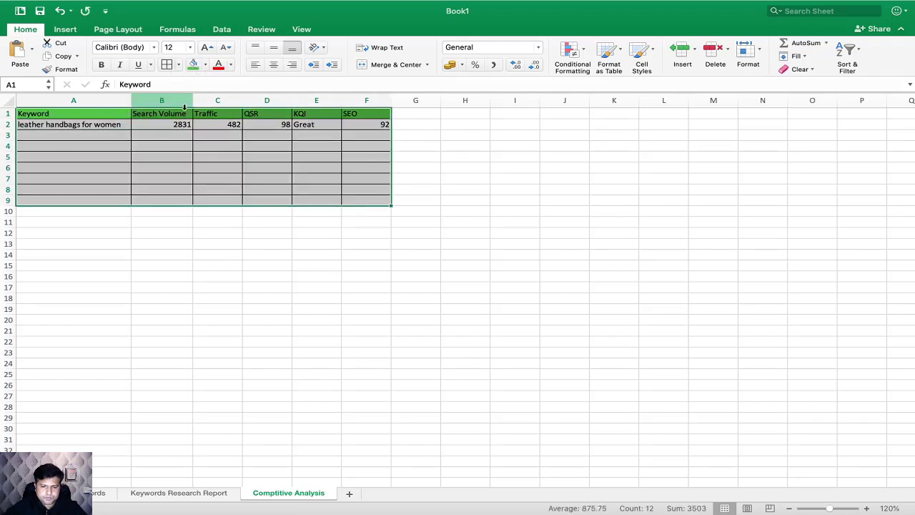
{"action": "left_click", "coordinate": [237, 234]}
Step: Make the header titles in cells A1:F1 bold
{"action": "left_click", "coordinate": [110, 110]}
{"action": "left_click_drag", "start_coordinate": [110, 111], "coordinate": [371, 113]}
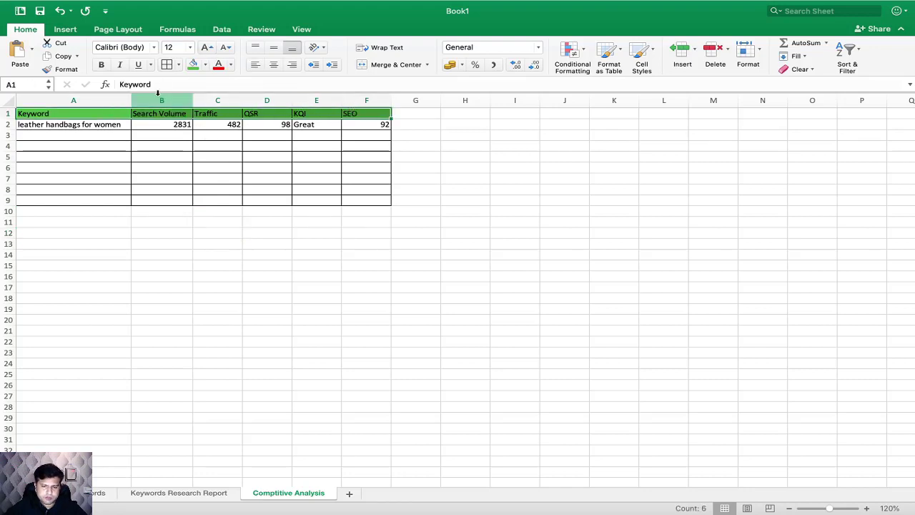
{"action": "left_click", "coordinate": [100, 64]}
{"action": "left_click", "coordinate": [216, 187]}
{"action": "left_click", "coordinate": [97, 136]}
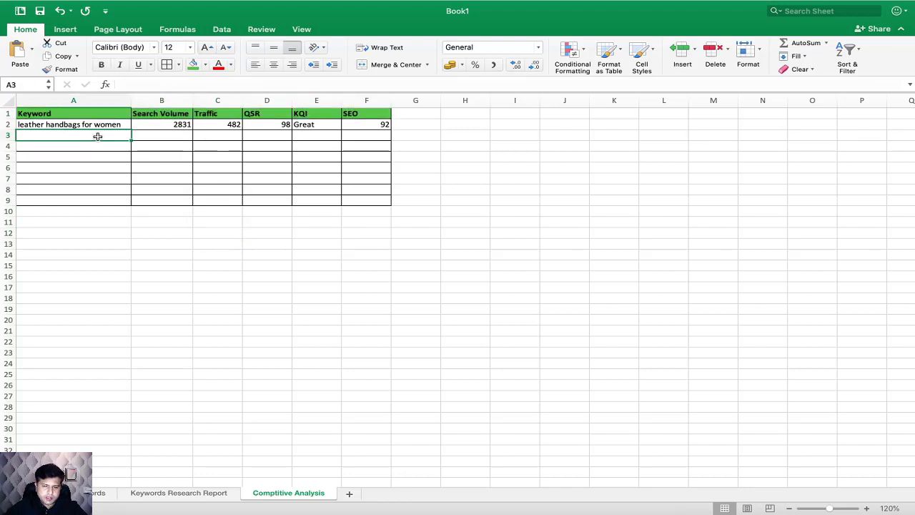
Step: Search Jaaxy for leather handbags sale, copied from cell A3 of the Keywords Research Report sheet, and retrieve that keyword's QSR
{"action": "left_click", "coordinate": [198, 493]}
{"action": "left_click", "coordinate": [107, 160]}
{"action": "key", "text": "super+c"}
{"action": "key", "text": "super+Tab"}
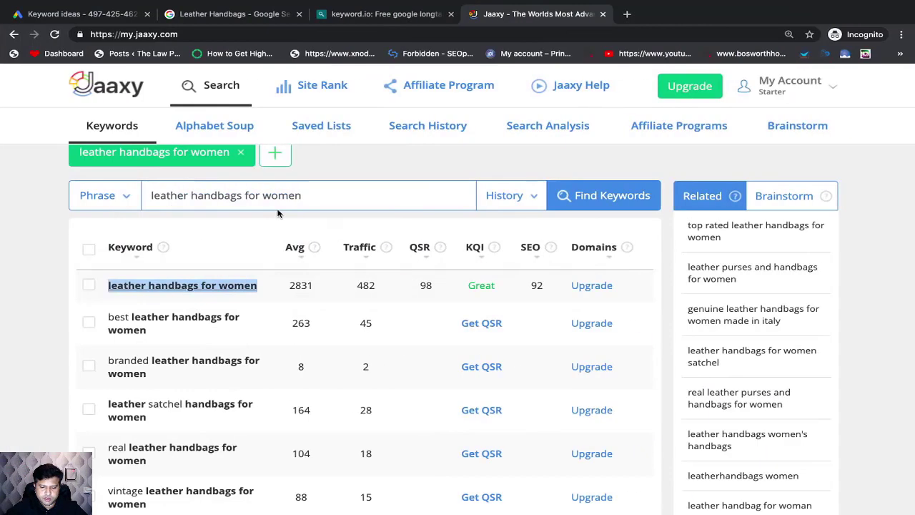
{"action": "left_click", "coordinate": [290, 192]}
{"action": "key", "text": "super+a"}
{"action": "key", "text": "super+v"}
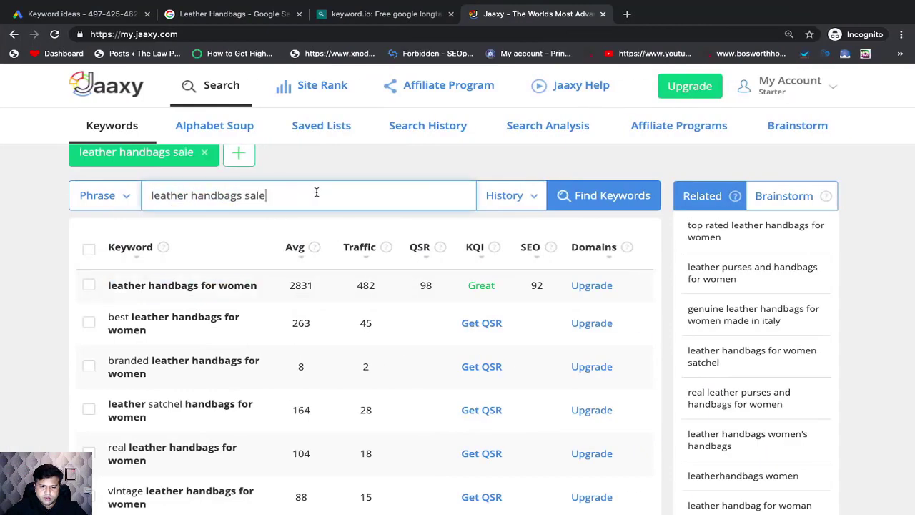
{"action": "left_click", "coordinate": [619, 204]}
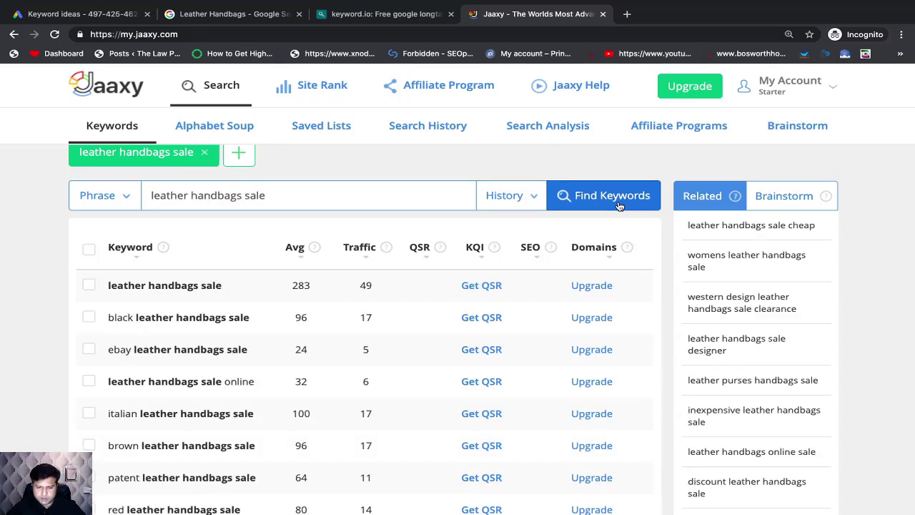
{"action": "scroll", "coordinate": [40, 313], "scroll_direction": "down", "scroll_amount": 1}
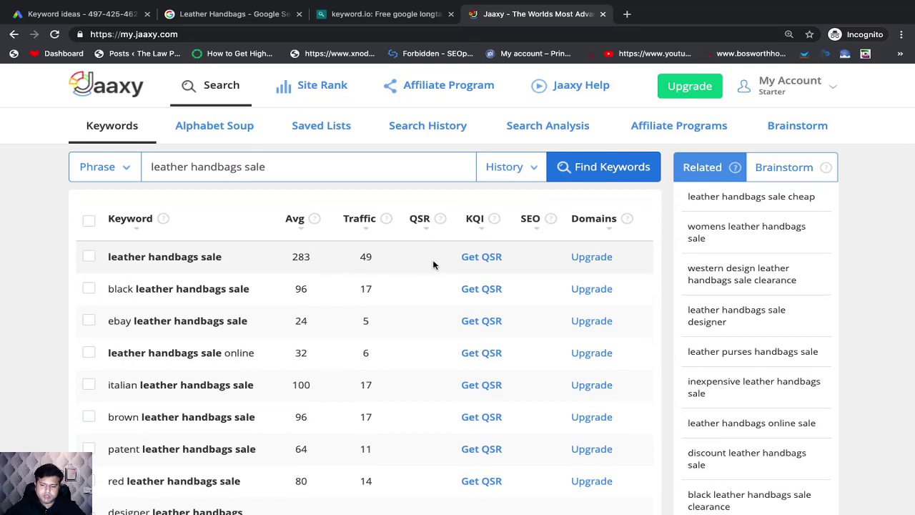
{"action": "left_click", "coordinate": [484, 257]}
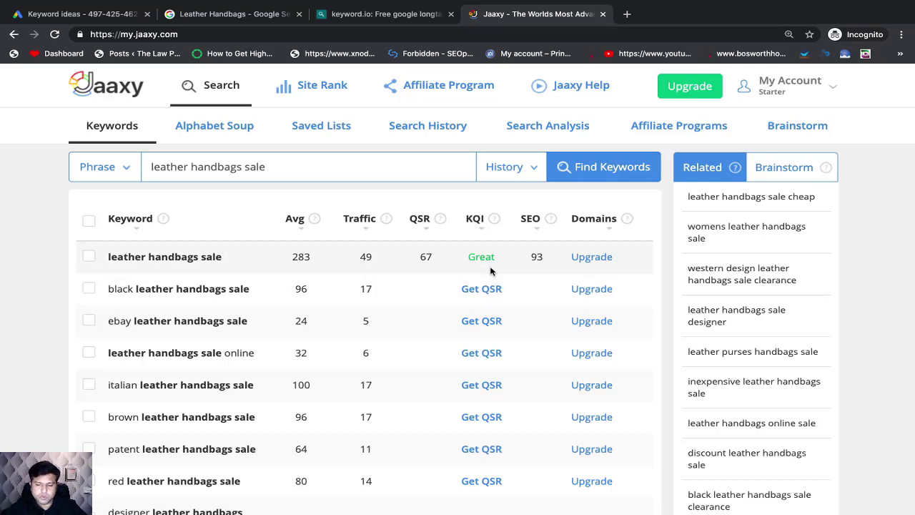
Step: Copy the keyword leather handbags sale from Jaaxy into cell A3 of the Comptitive Analysis sheet in Excel
{"action": "key", "text": "super+Tab"}
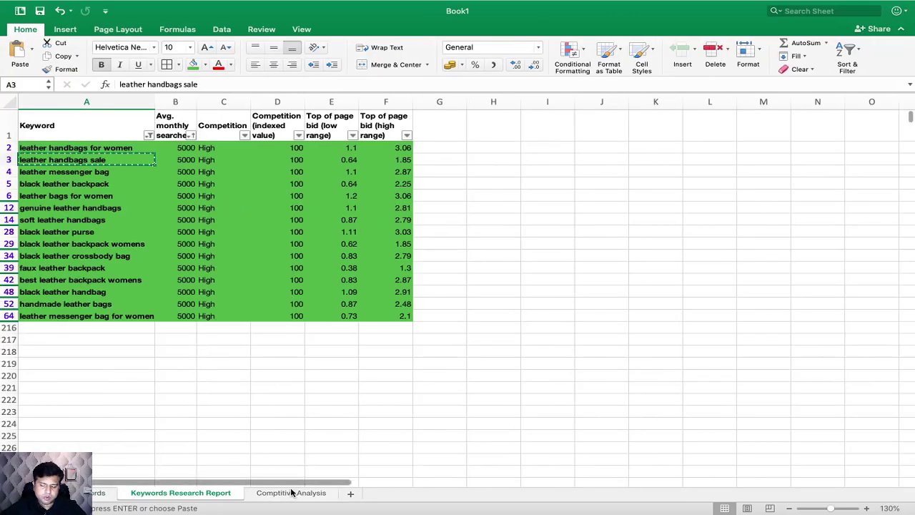
{"action": "left_click", "coordinate": [291, 492]}
{"action": "left_click", "coordinate": [115, 135]}
{"action": "key", "text": "super+Tab"}
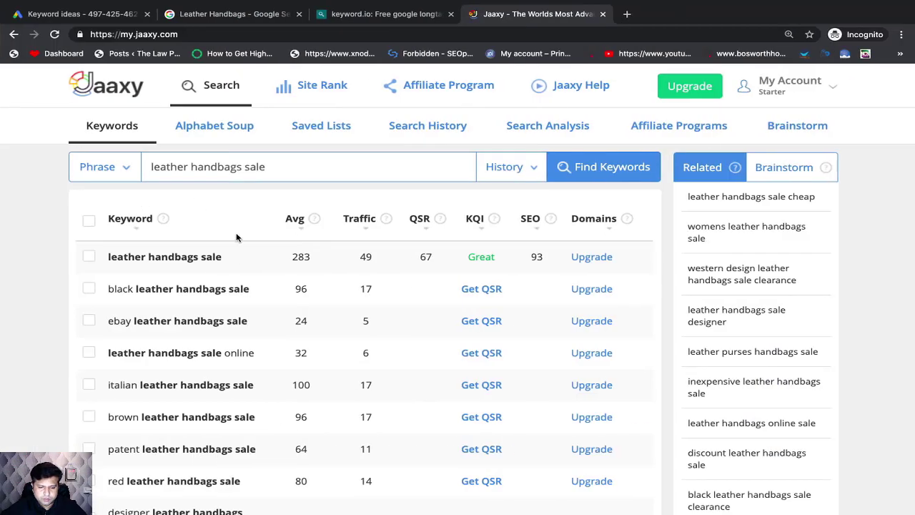
{"action": "right_click", "coordinate": [198, 257]}
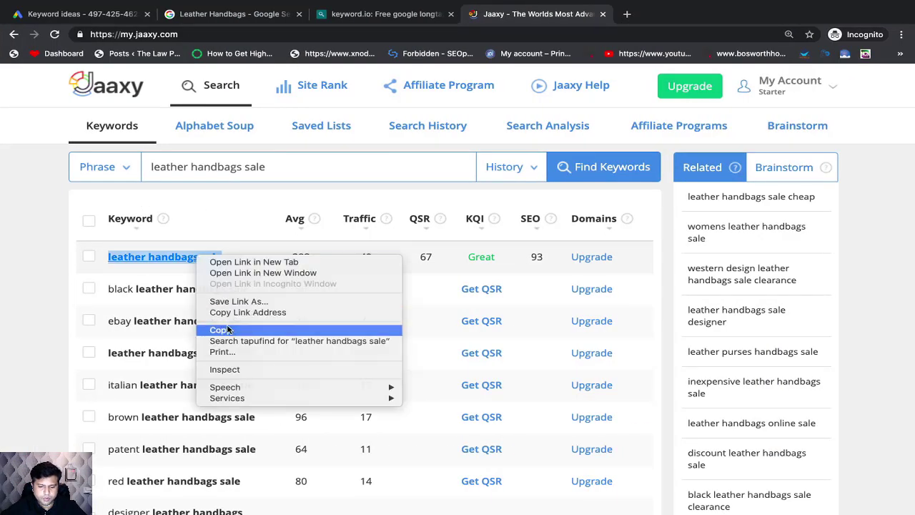
{"action": "left_click", "coordinate": [229, 329]}
{"action": "key", "text": "super+Tab"}
{"action": "key", "text": "super+v"}
{"action": "left_click", "coordinate": [108, 153]}
Step: Check the keyword's Avg and traffic in Jaaxy, and enter 283 in cell B3 and 49 in cell C3 of the Excel sheet
{"action": "key", "text": "super+Tab"}
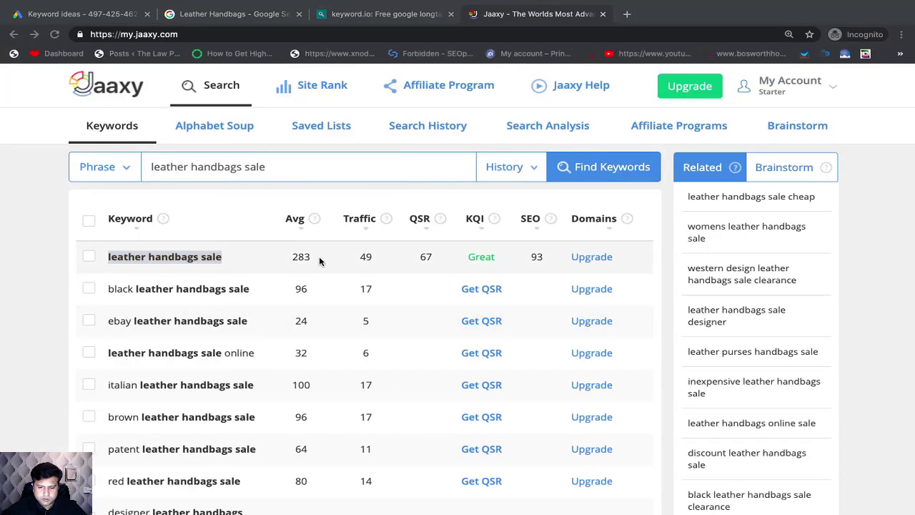
{"action": "key", "text": "super+Tab"}
{"action": "left_click", "coordinate": [165, 135]}
{"action": "type", "text": "28"}
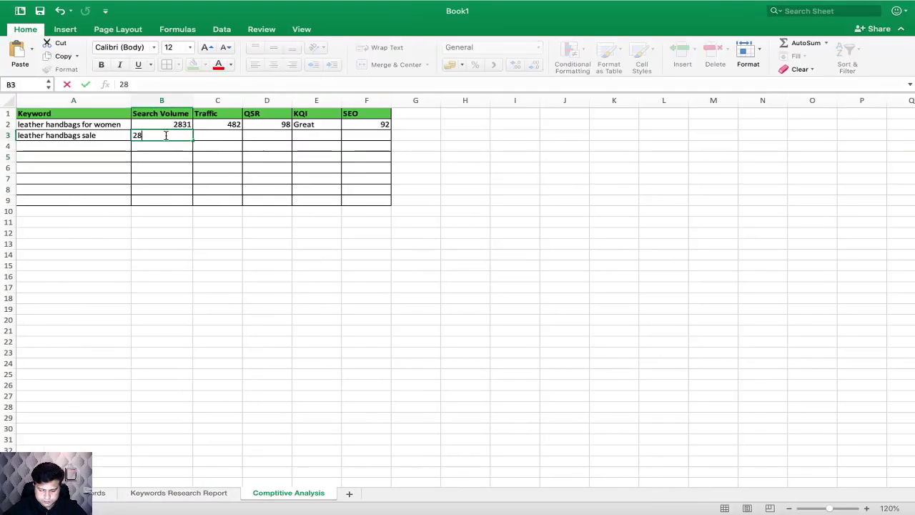
{"action": "left_click", "coordinate": [212, 139]}
{"action": "key", "text": "super+Tab"}
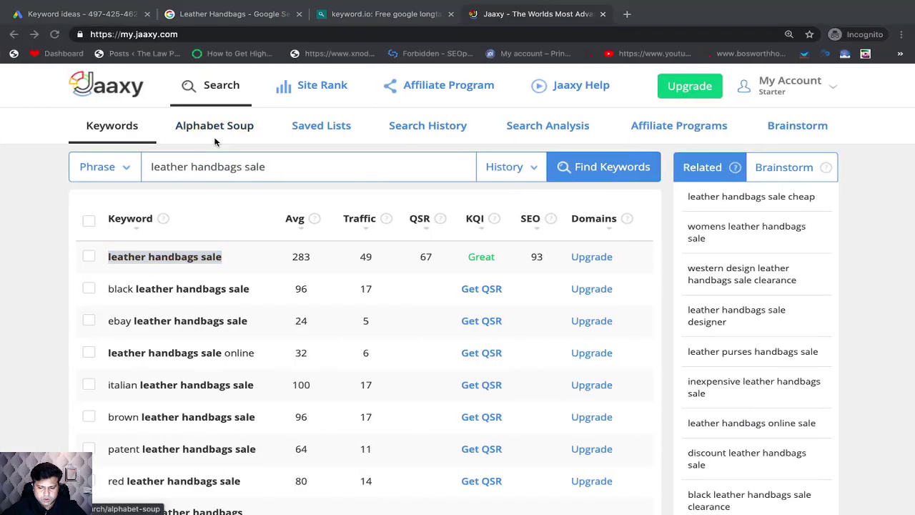
{"action": "key", "text": "super+Tab"}
Step: Check the keyword's QSR in Jaaxy and enter 67 in cell D3 of the Excel sheet
{"action": "key", "text": "super+Tab"}
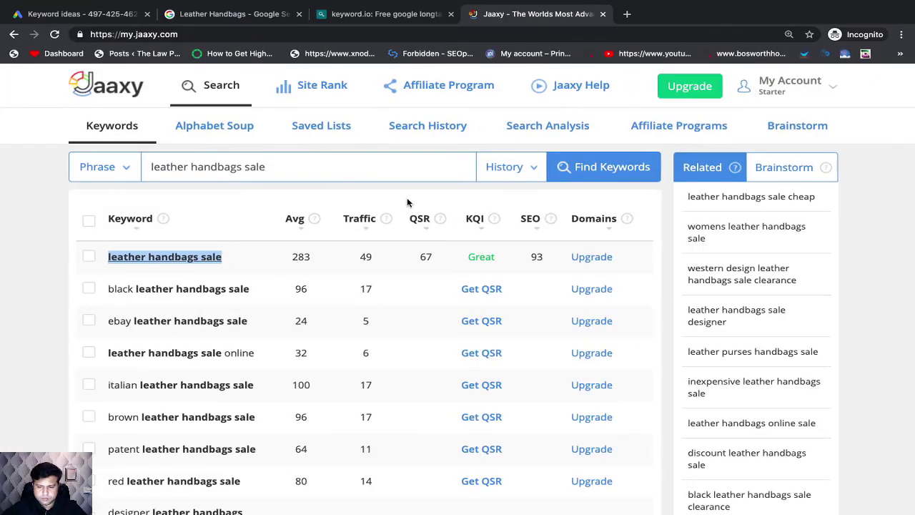
Step: Check the keyword's KQI in Jaaxy and copy Great from cell E2 into cell E3 of the Excel sheet
{"action": "key", "text": "super+Tab"}
{"action": "left_click", "coordinate": [272, 137]}
{"action": "type", "text": "67"}
{"action": "key", "text": "super+Tab"}
{"action": "key", "text": "super+Tab"}
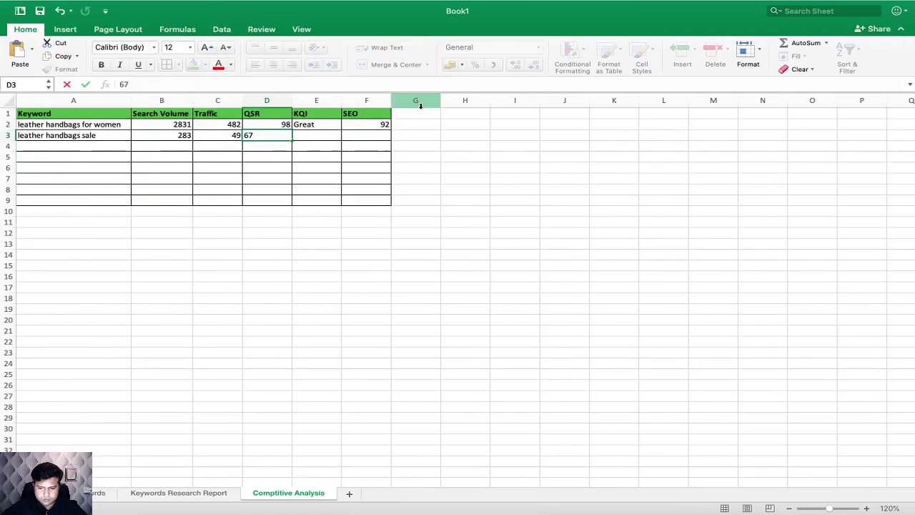
{"action": "left_click", "coordinate": [321, 134]}
{"action": "left_click", "coordinate": [307, 126]}
{"action": "key", "text": "cmd+c"}
{"action": "left_click", "coordinate": [312, 136]}
{"action": "key", "text": "super+v"}
Step: Enter 93 as the SEO value for leather handbags sale in cell F3
{"action": "left_click", "coordinate": [361, 136]}
{"action": "type", "text": "92"}
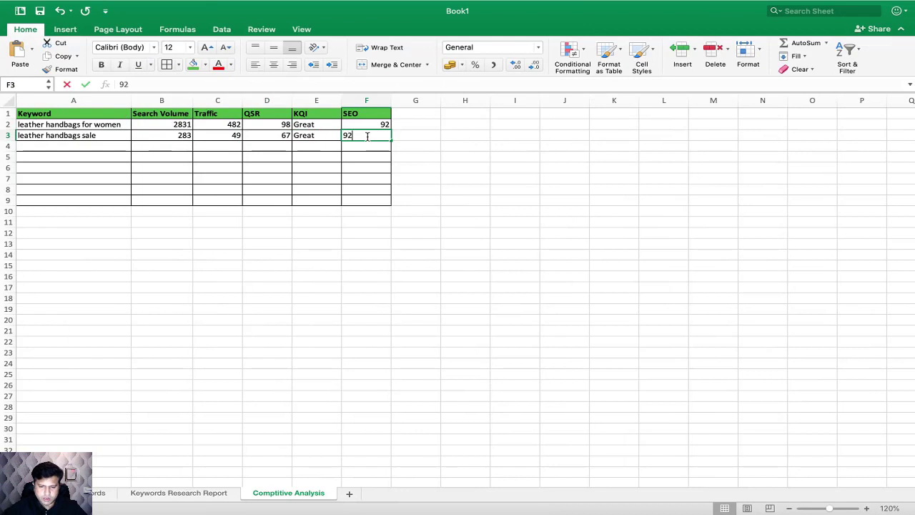
{"action": "key", "text": "Return"}
Step: Copy leather messenger bag from cell A4 of the Keywords Research Report sheet and search for it in Jaaxy
{"action": "left_click", "coordinate": [179, 492]}
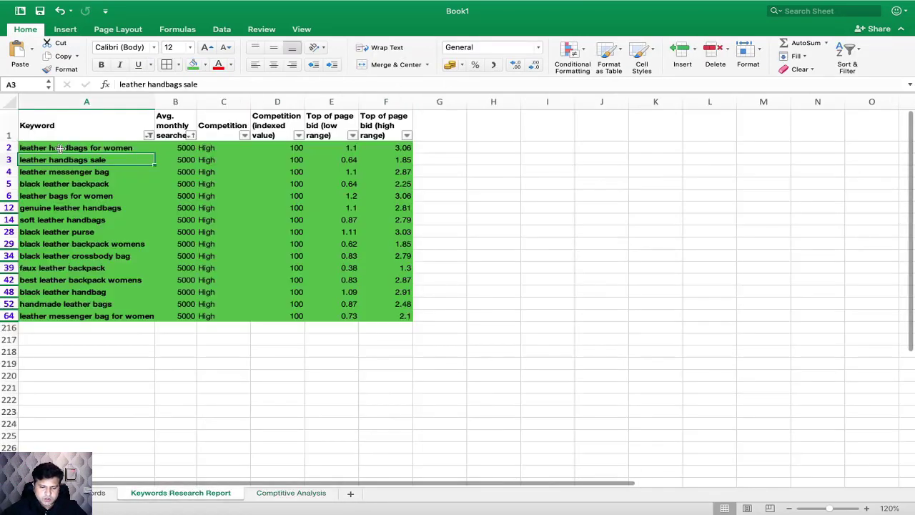
{"action": "left_click", "coordinate": [48, 172]}
{"action": "key", "text": "super+c"}
{"action": "left_click", "coordinate": [87, 183]}
{"action": "left_click", "coordinate": [79, 172]}
{"action": "key", "text": "super+Tab"}
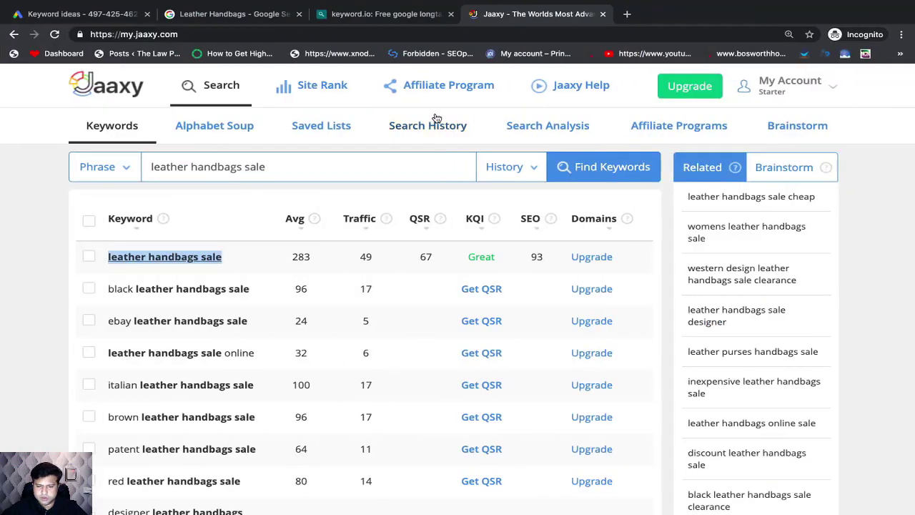
{"action": "left_click", "coordinate": [370, 160]}
{"action": "key", "text": "super+a"}
{"action": "key", "text": "super+v"}
{"action": "left_click", "coordinate": [564, 168]}
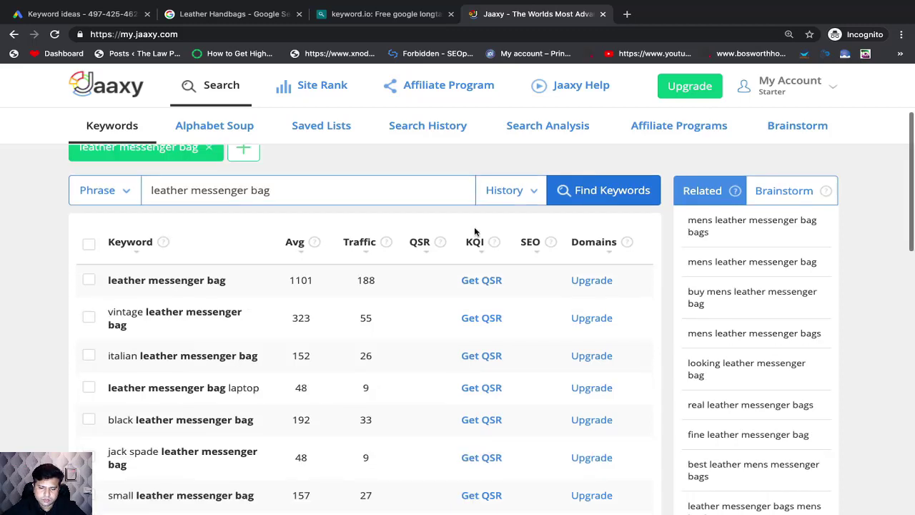
Step: Copy the keyword leather messenger bag from Jaaxy into cell A4 of the Comptitive Analysis sheet in Excel
{"action": "left_click_drag", "start_coordinate": [227, 282], "coordinate": [107, 280]}
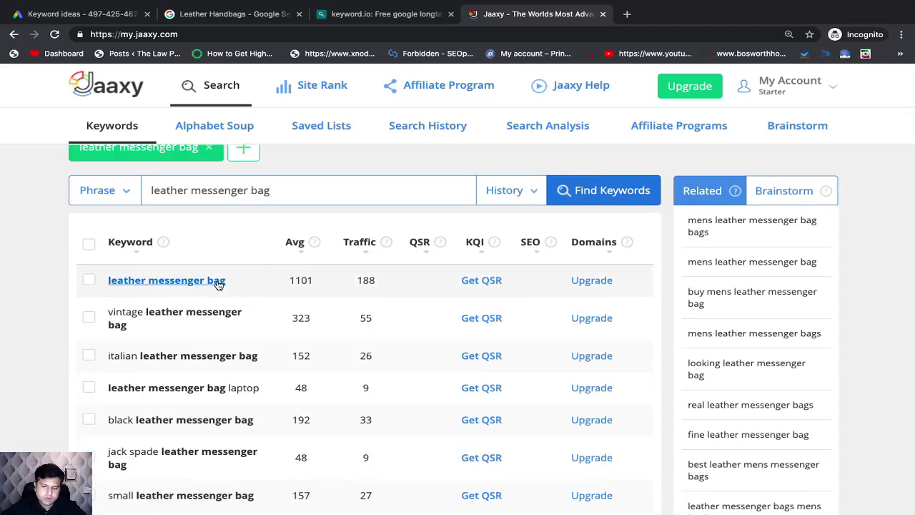
{"action": "right_click", "coordinate": [218, 280]}
{"action": "left_click", "coordinate": [243, 353]}
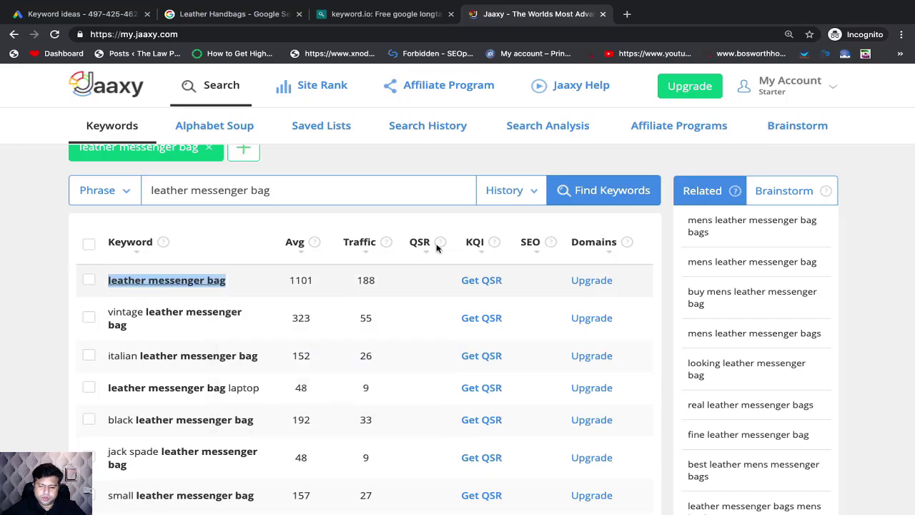
{"action": "key", "text": "super+Tab"}
{"action": "left_click", "coordinate": [263, 493]}
{"action": "left_click", "coordinate": [76, 147]}
{"action": "key", "text": "super+v"}
Step: Check the keyword's Avg and traffic in Jaaxy, and enter 1101 in cell B4 and 188 in cell C4 of the Excel sheet
{"action": "key", "text": "super+Tab"}
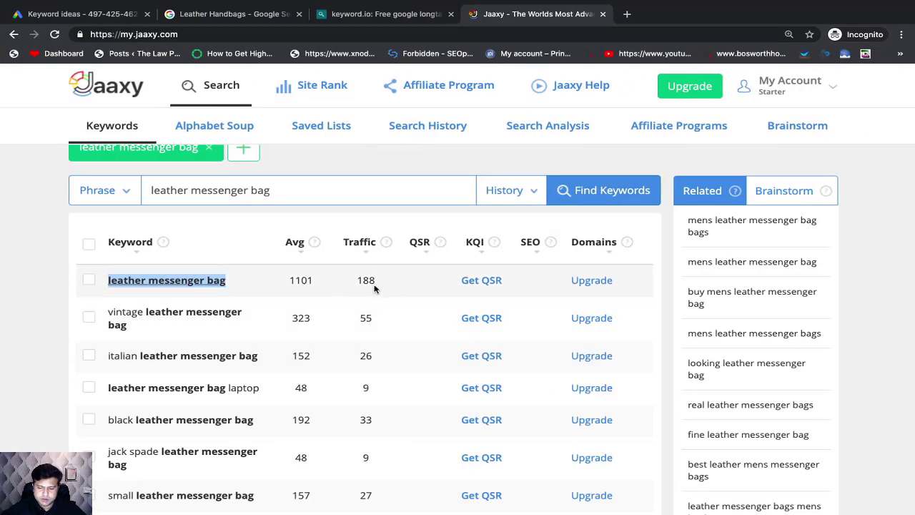
{"action": "key", "text": "super+Tab"}
{"action": "left_click", "coordinate": [169, 145]}
{"action": "type", "text": "1101"}
{"action": "left_click", "coordinate": [197, 145]}
{"action": "key", "text": "super+Tab"}
{"action": "key", "text": "super+Tab"}
{"action": "type", "text": "188"}
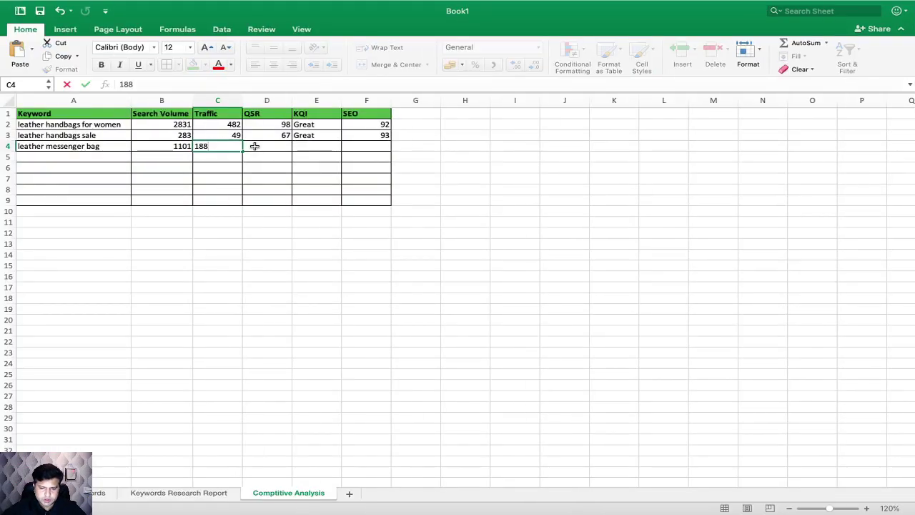
Step: Retrieve the QSR for leather messenger bag in Jaaxy and enter 142 in cell D4 of the Excel sheet
{"action": "left_click", "coordinate": [253, 146]}
{"action": "key", "text": "super+Tab"}
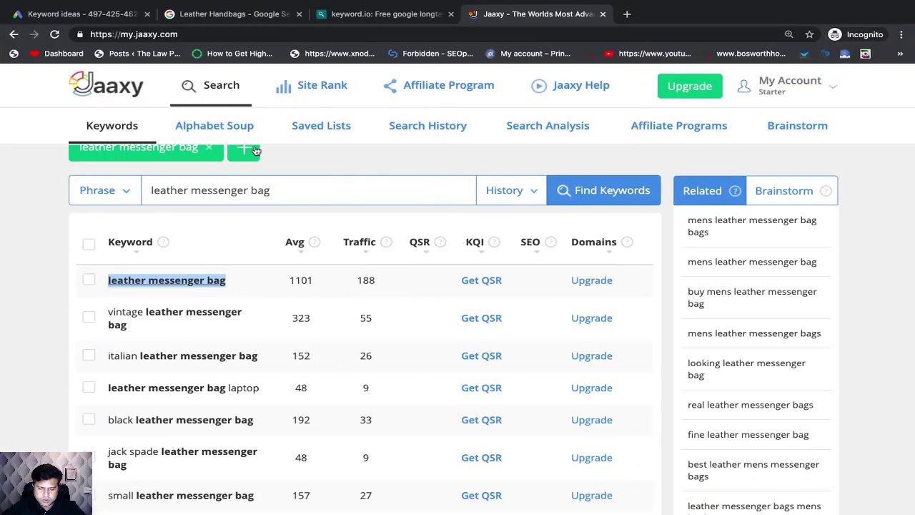
{"action": "left_click", "coordinate": [484, 280]}
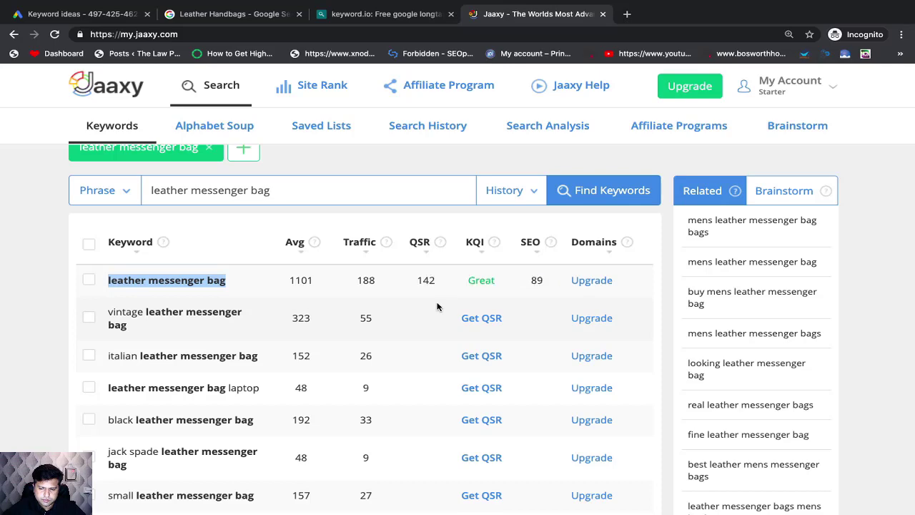
{"action": "key", "text": "ctrl+Left"}
{"action": "type", "text": "142"}
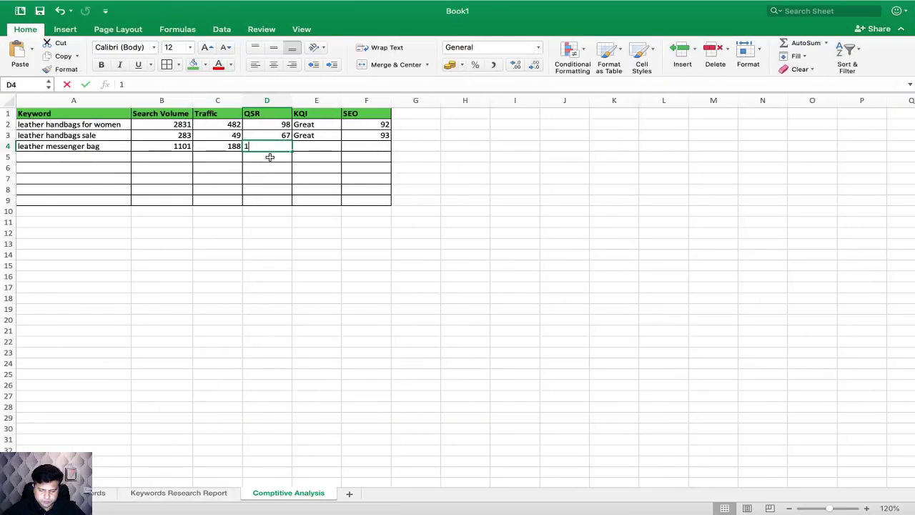
Step: Check the SEO value for leather messenger bag in Jaaxy and enter 89 in cell F4 of the Excel sheet
{"action": "left_click", "coordinate": [298, 146]}
{"action": "key", "text": "ctrl+Right"}
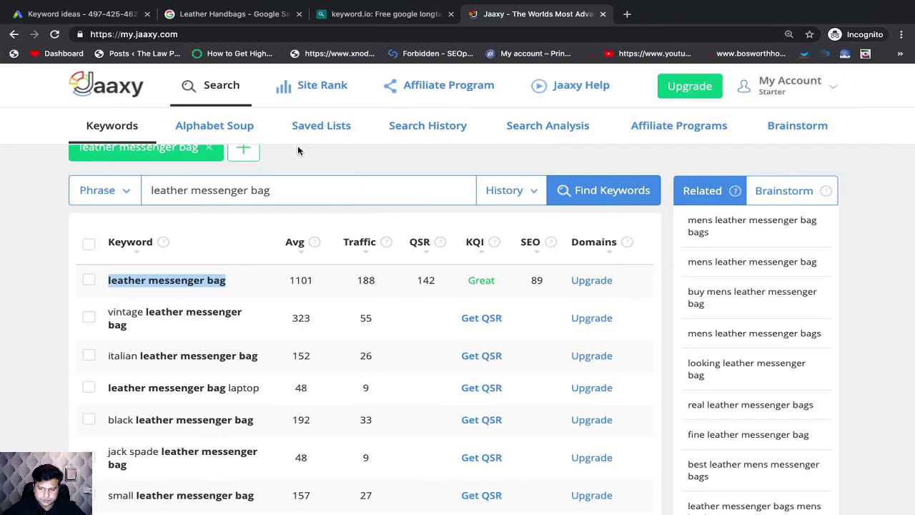
{"action": "key", "text": "ctrl+Left"}
{"action": "left_click", "coordinate": [366, 146]}
{"action": "type", "text": "89"}
Step: Copy the KQI rating Great from cell E3 into cell E4
{"action": "left_click", "coordinate": [315, 136]}
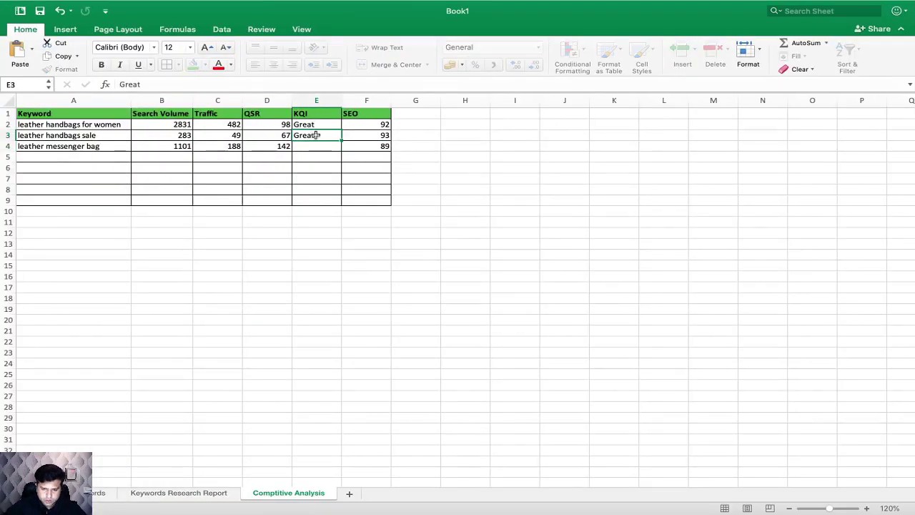
{"action": "key", "text": "super+c"}
{"action": "left_click", "coordinate": [316, 146]}
{"action": "key", "text": "super+v"}
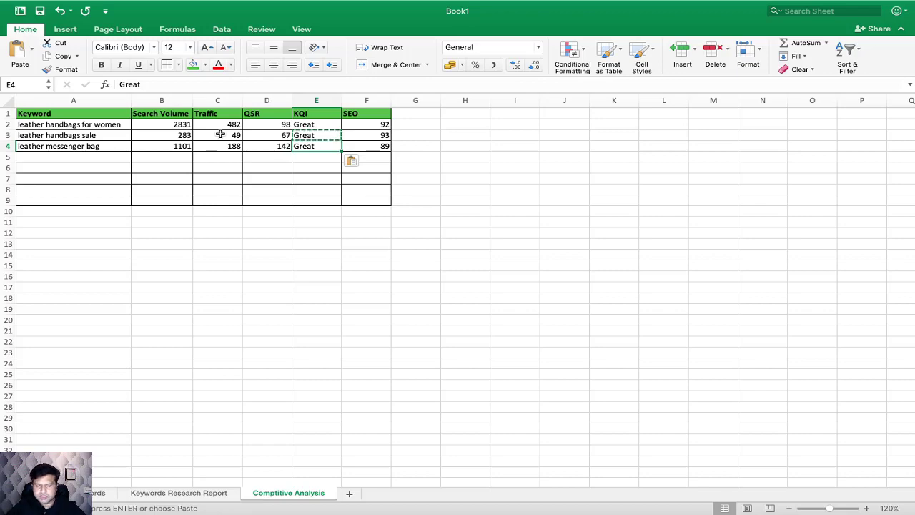
Step: Copy the keyword genuine leather handbags from the Keywords Research Report sheet in Excel
{"action": "key", "text": "ctrl+Right"}
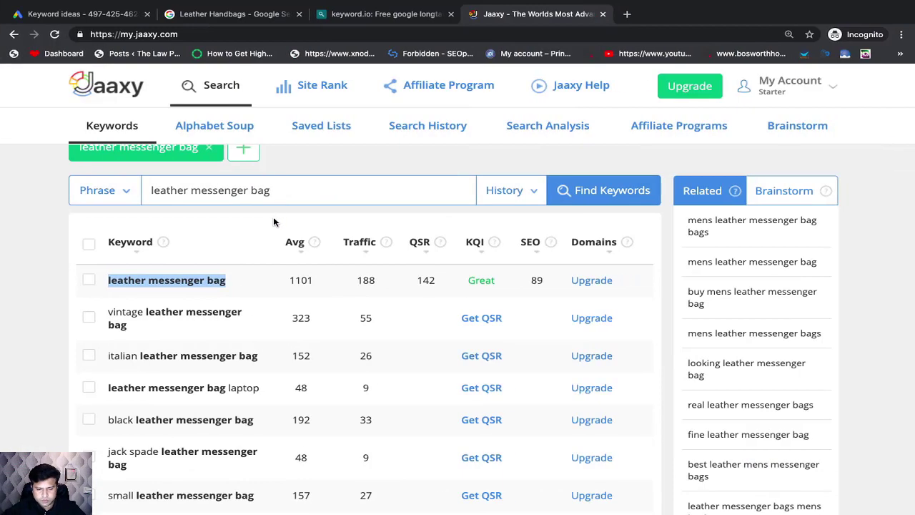
{"action": "scroll", "coordinate": [337, 250], "scroll_direction": "up", "scroll_amount": 1}
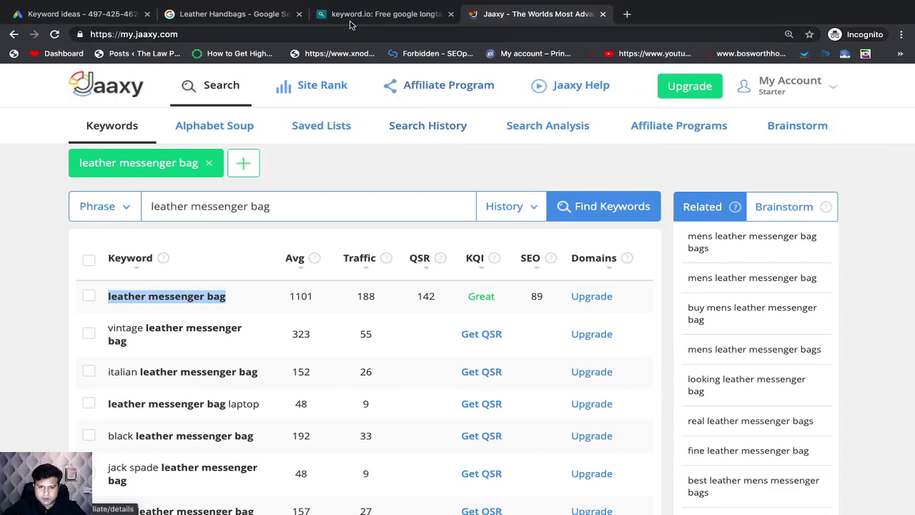
{"action": "key", "text": "super+Tab"}
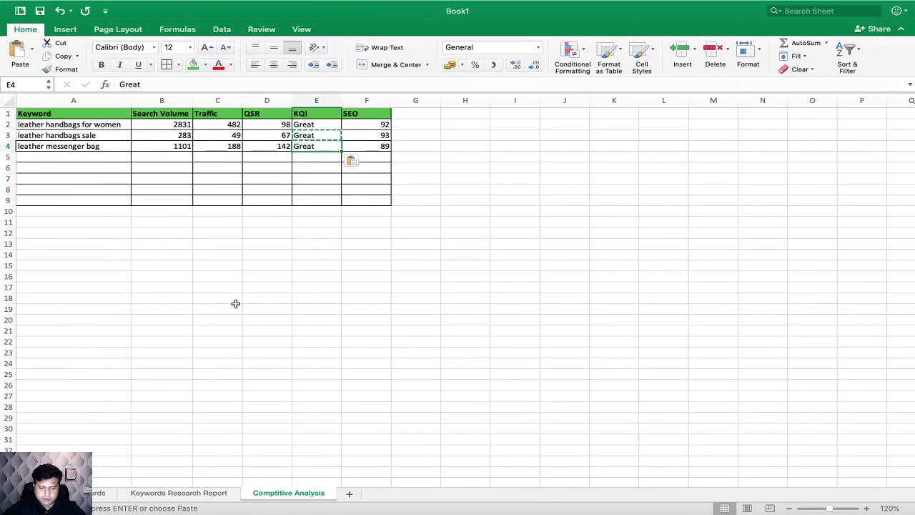
{"action": "left_click", "coordinate": [202, 495]}
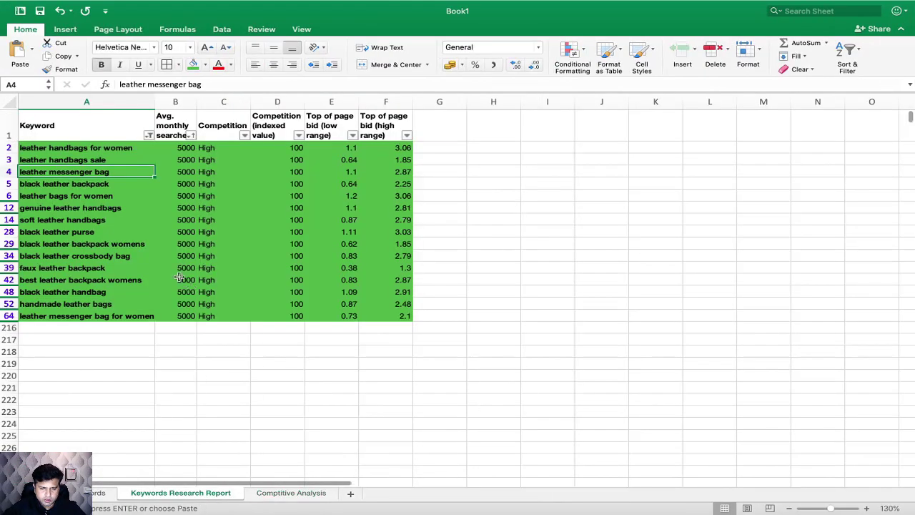
{"action": "left_click", "coordinate": [106, 207]}
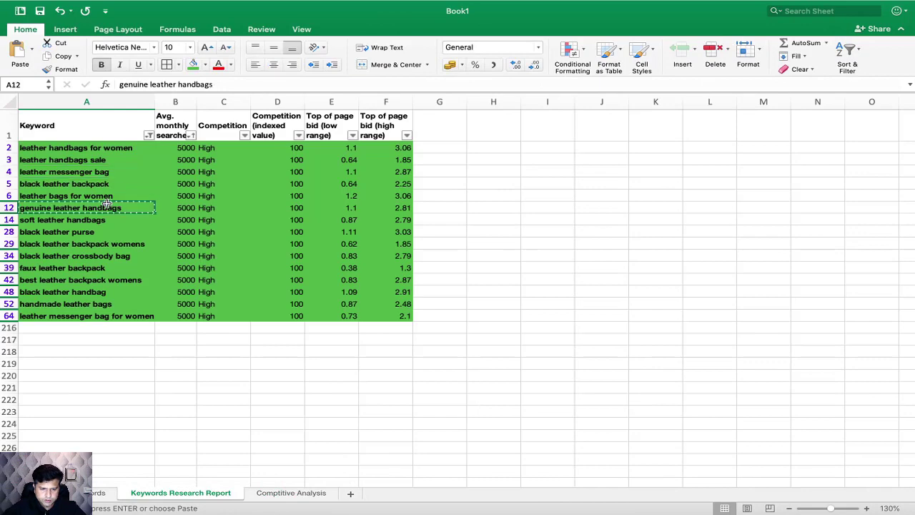
{"action": "key", "text": "super+c"}
Step: Search Jaaxy for genuine leather handbags and retrieve that keyword's QSR
{"action": "key", "text": "super+Tab"}
{"action": "key", "text": "ctrl+a"}
{"action": "key", "text": "ctrl+v"}
{"action": "key", "text": "Return"}
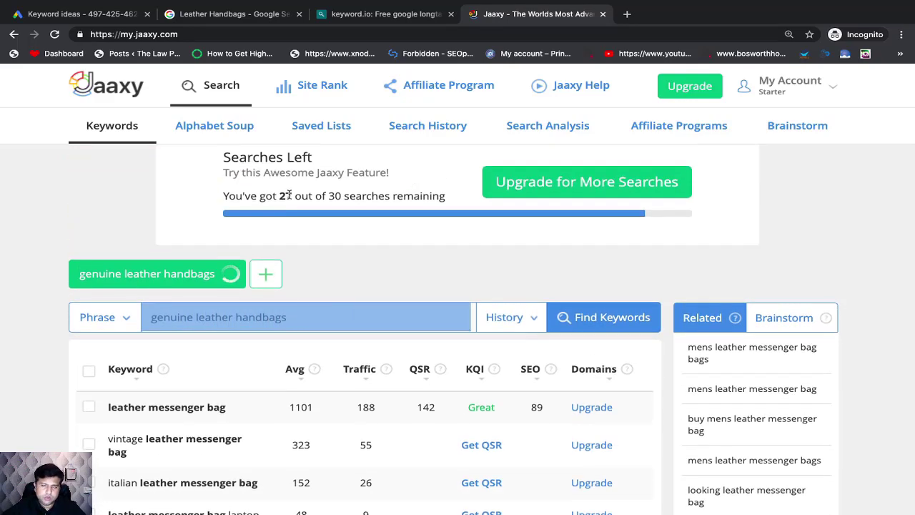
{"action": "scroll", "coordinate": [353, 303], "scroll_direction": "down", "scroll_amount": 1}
{"action": "scroll", "coordinate": [353, 303], "scroll_direction": "down", "scroll_amount": 2}
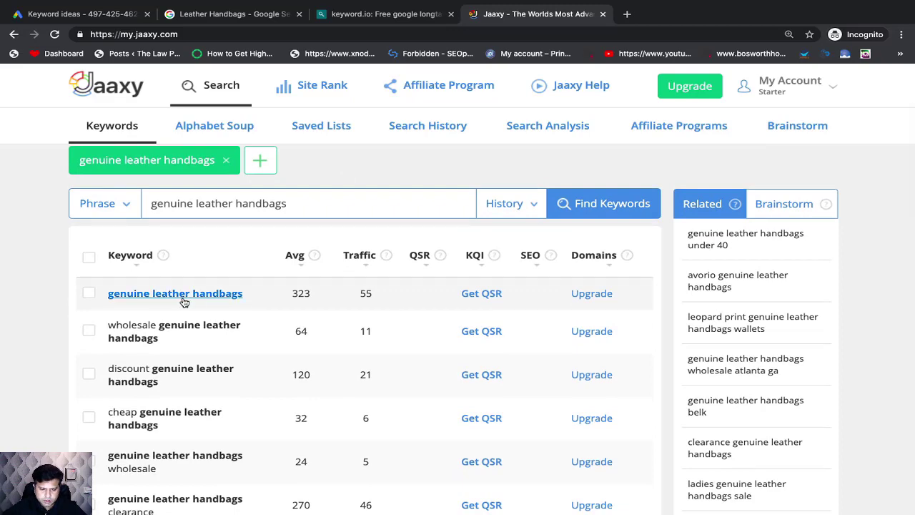
{"action": "left_click", "coordinate": [481, 294]}
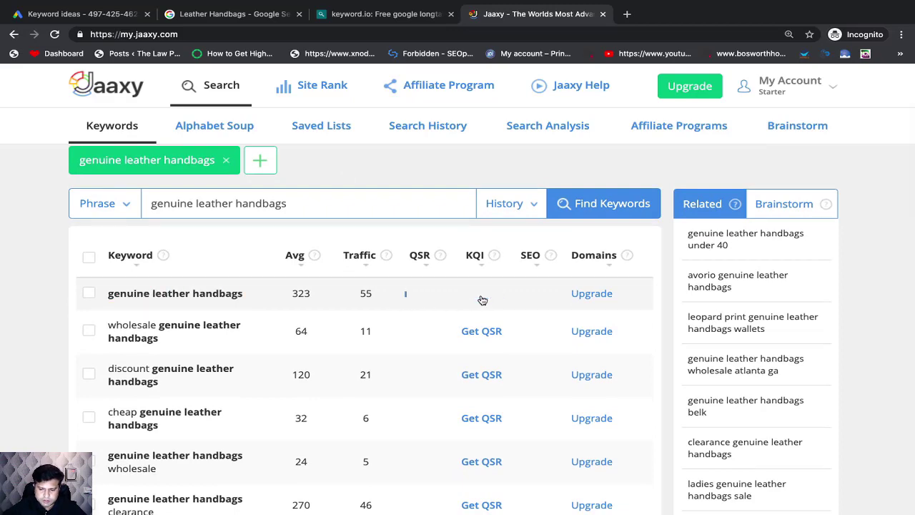
Step: In Excel's Comptitive Analysis sheet, add genuine leather handbags in A5 with search volume 323 in B5 and traffic 55 in C5
{"action": "left_click", "coordinate": [415, 20]}
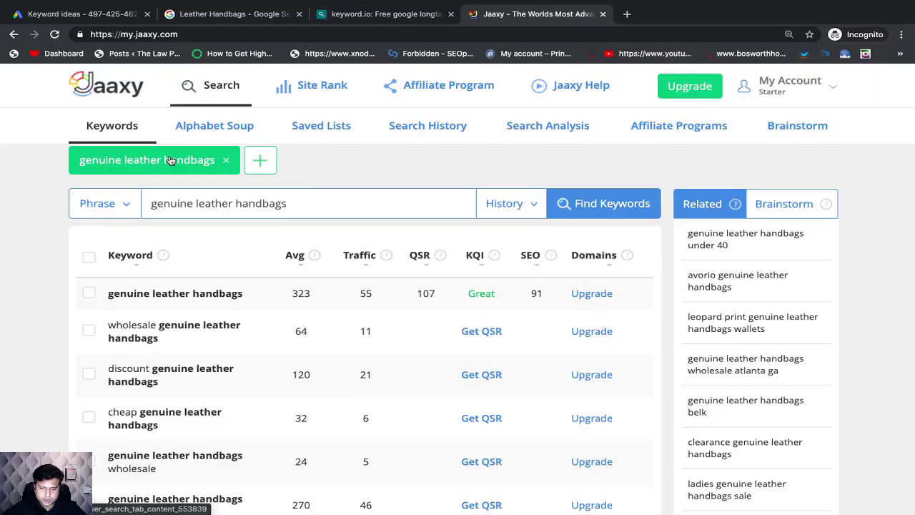
{"action": "key", "text": "ctrl+Left"}
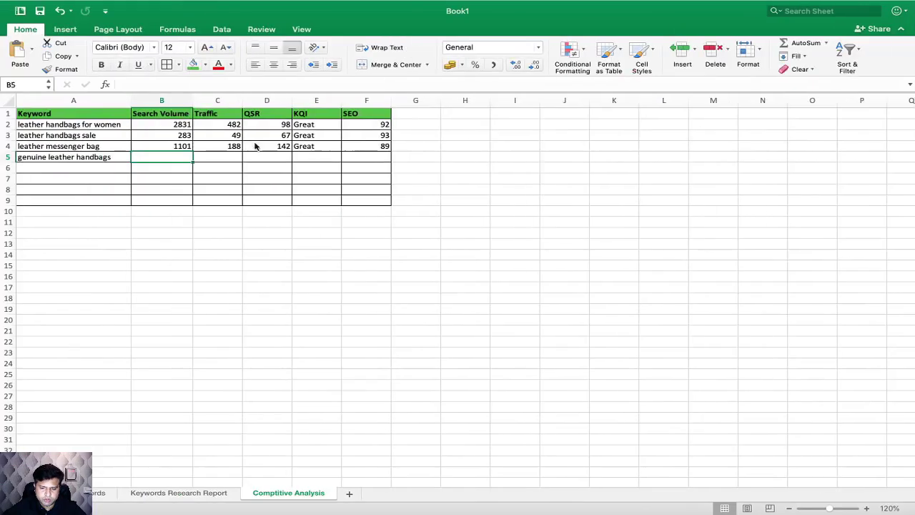
{"action": "type", "text": "323"}
{"action": "left_click", "coordinate": [229, 158]}
{"action": "type", "text": "55"}
Step: Check the keyword's QSR and KQI in Jaaxy, and enter 107 in cell D5 and Great in cell E5 of the Excel sheet
{"action": "left_click", "coordinate": [284, 158]}
{"action": "key", "text": "ctrl+Right"}
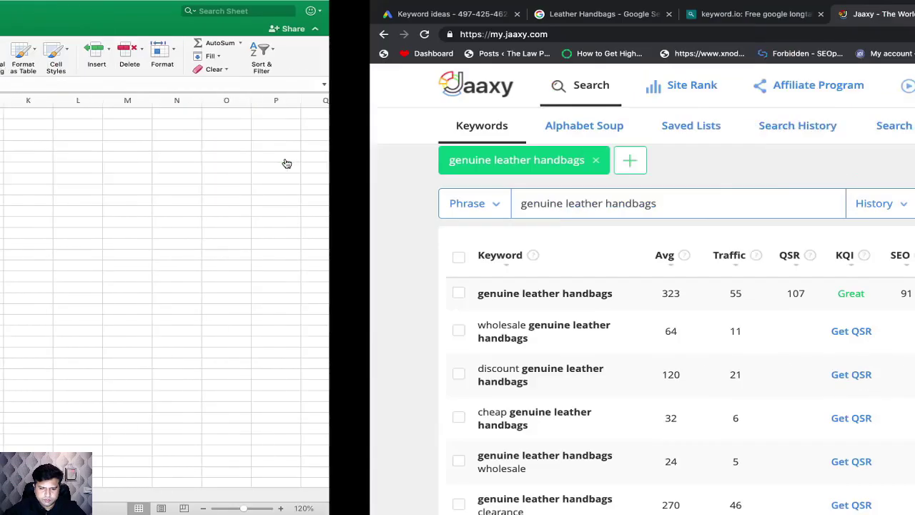
{"action": "key", "text": "ctrl+Left"}
{"action": "type", "text": "107"}
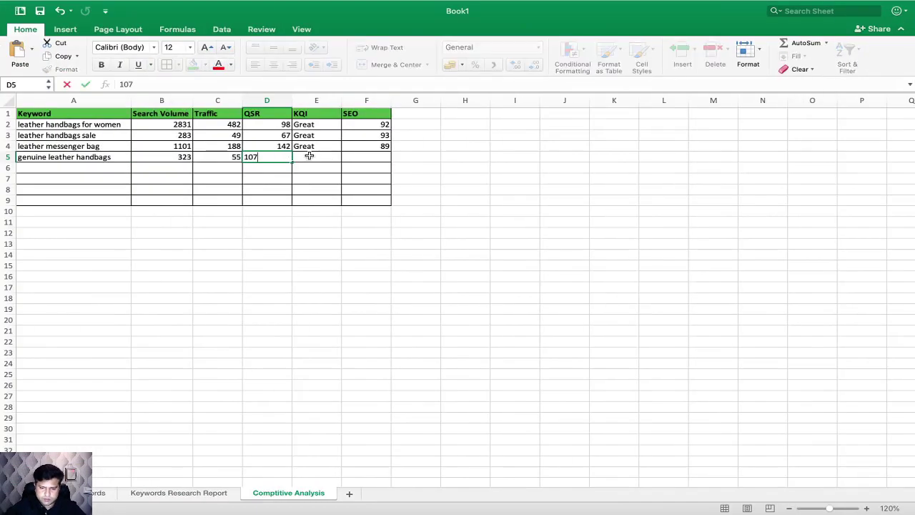
{"action": "left_click", "coordinate": [309, 156]}
{"action": "type", "text": "Great"}
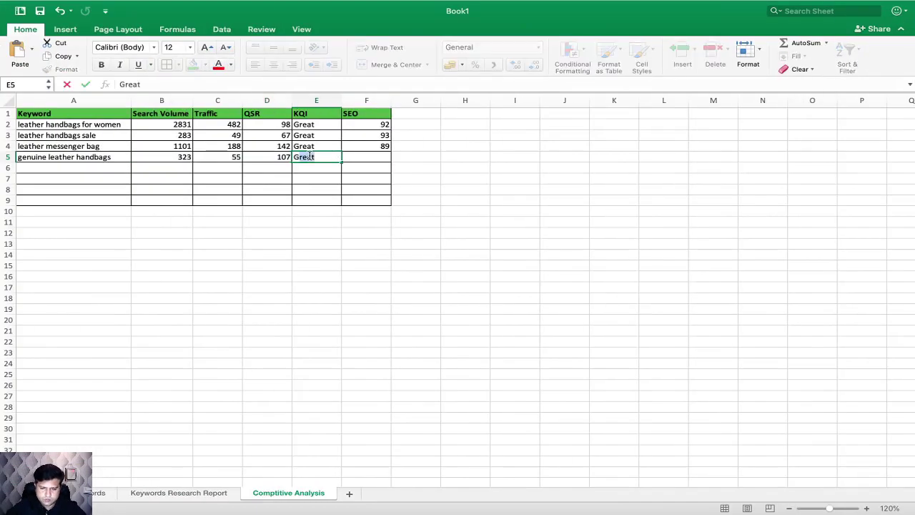
Step: Check the SEO value for genuine leather handbags in Jaaxy and enter 91 in cell F5 of the Excel sheet
{"action": "key", "text": "Tab"}
{"action": "key", "text": "ctrl+Right"}
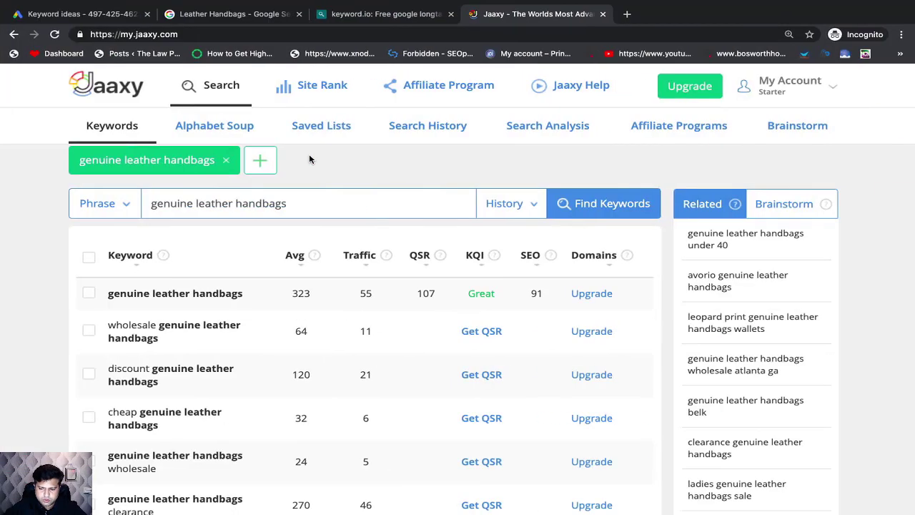
{"action": "key", "text": "ctrl+Left"}
{"action": "type", "text": "91"}
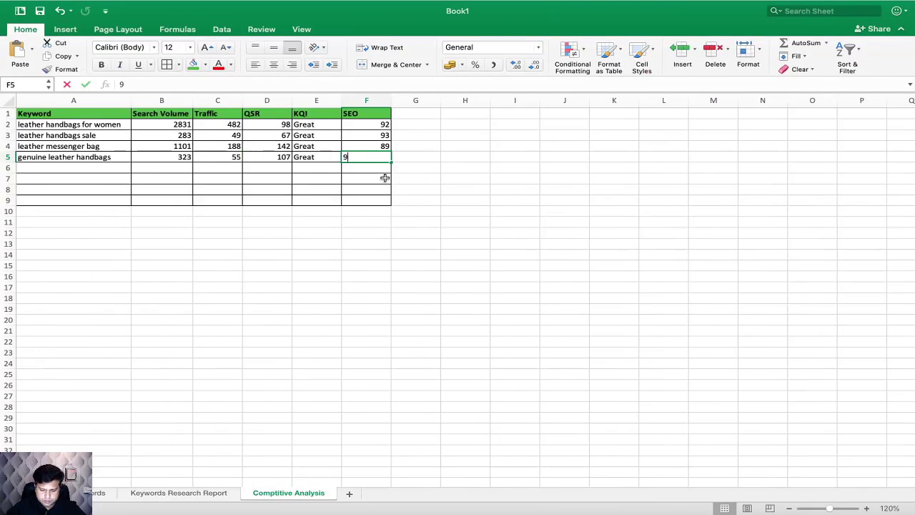
{"action": "left_click", "coordinate": [465, 200]}
Step: Copy black leather backpack from the Keywords Research Report sheet, search for it in Jaaxy and retrieve its QSR
{"action": "key", "text": "ctrl+Right"}
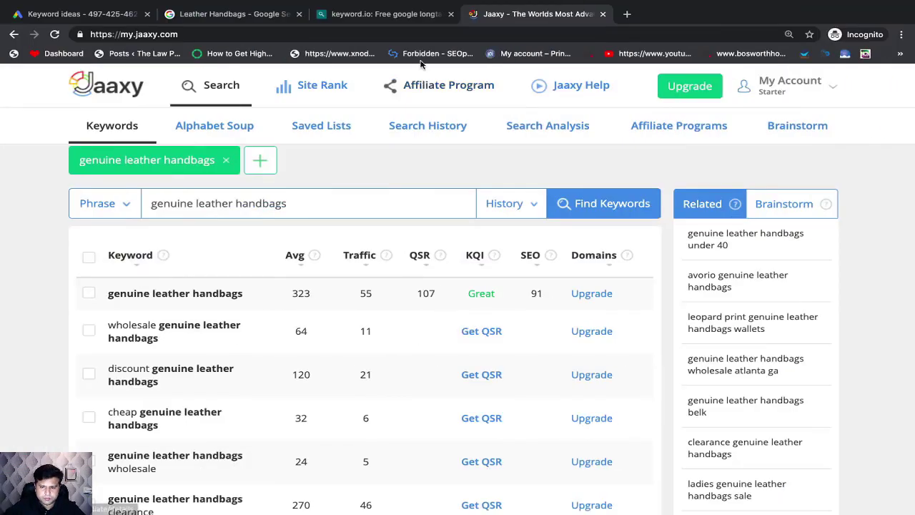
{"action": "key", "text": "ctrl+Left"}
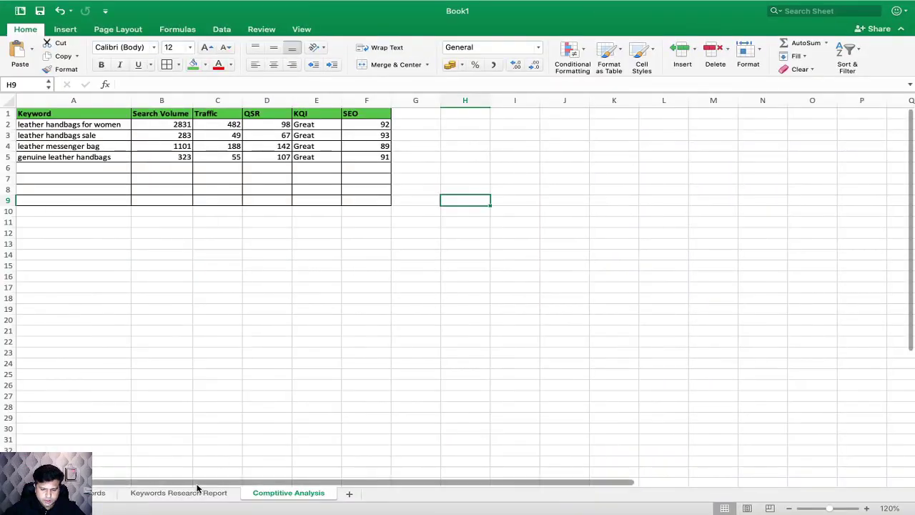
{"action": "left_click", "coordinate": [190, 492]}
{"action": "key", "text": "ctrl+Right"}
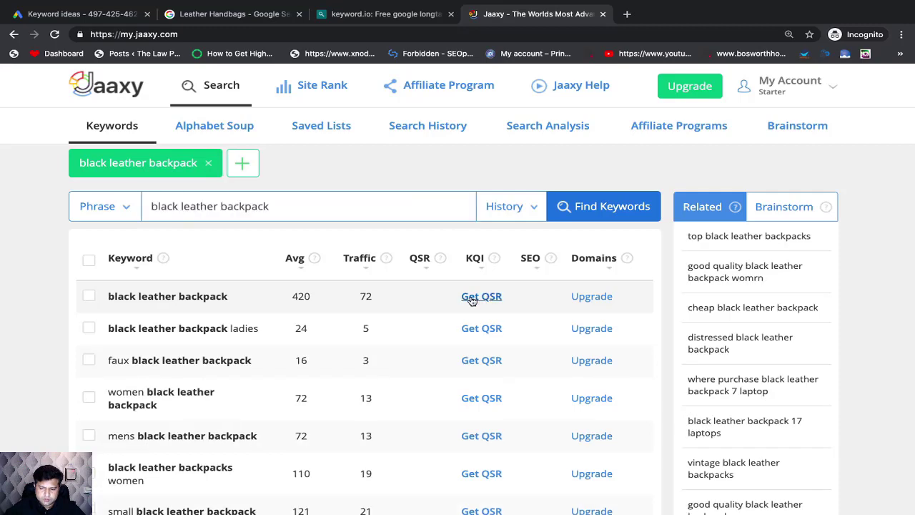
{"action": "left_click", "coordinate": [472, 301]}
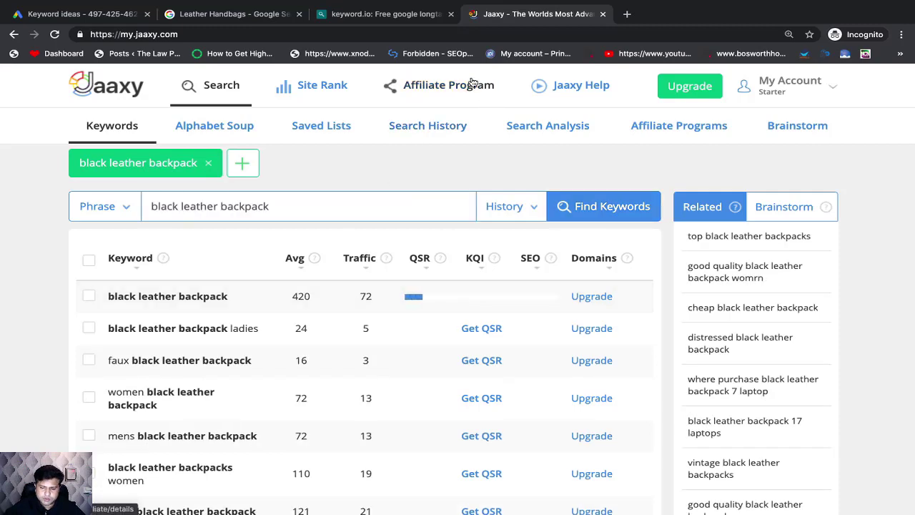
Step: In the Excel analysis sheet, paste black leather backpack into A6 and enter search volume 420 in B6 and traffic 72 in C6
{"action": "key", "text": "super+Tab"}
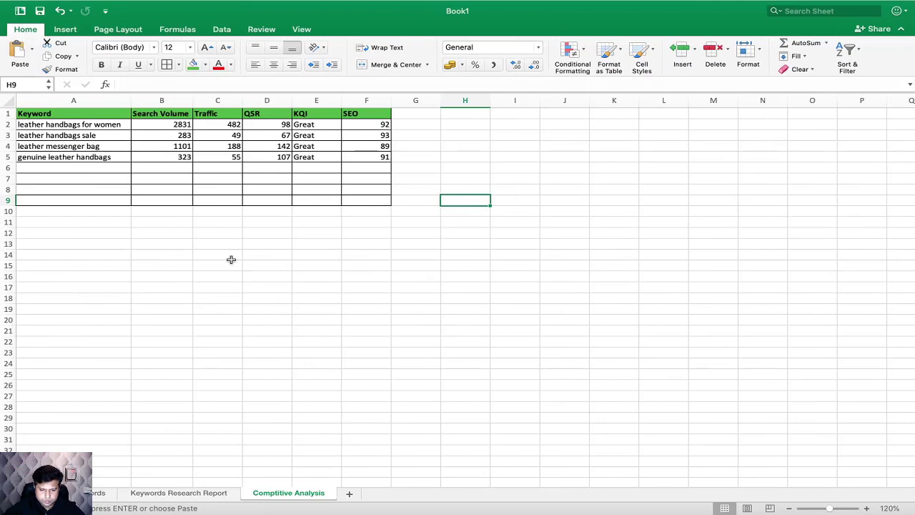
{"action": "left_click", "coordinate": [109, 168]}
{"action": "key", "text": "super+v"}
{"action": "left_click", "coordinate": [155, 166]}
{"action": "type", "text": "42"}
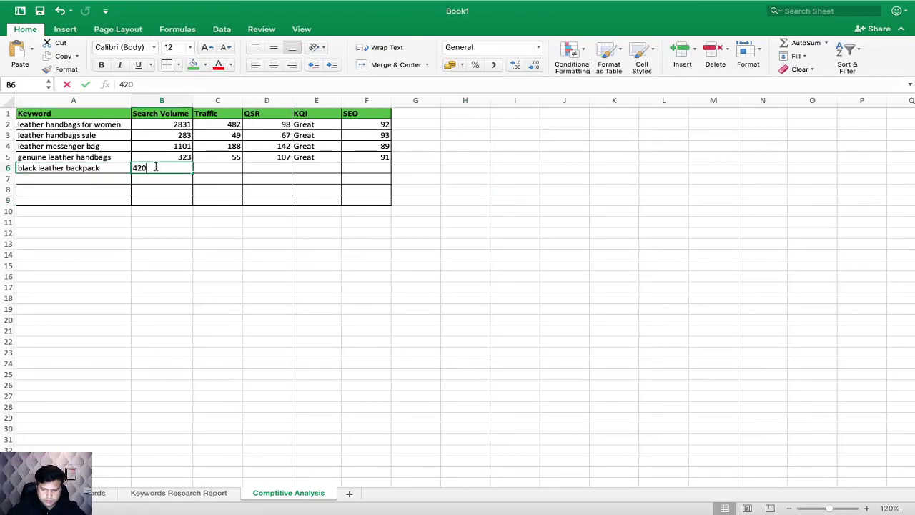
{"action": "left_click", "coordinate": [205, 169]}
{"action": "type", "text": "72"}
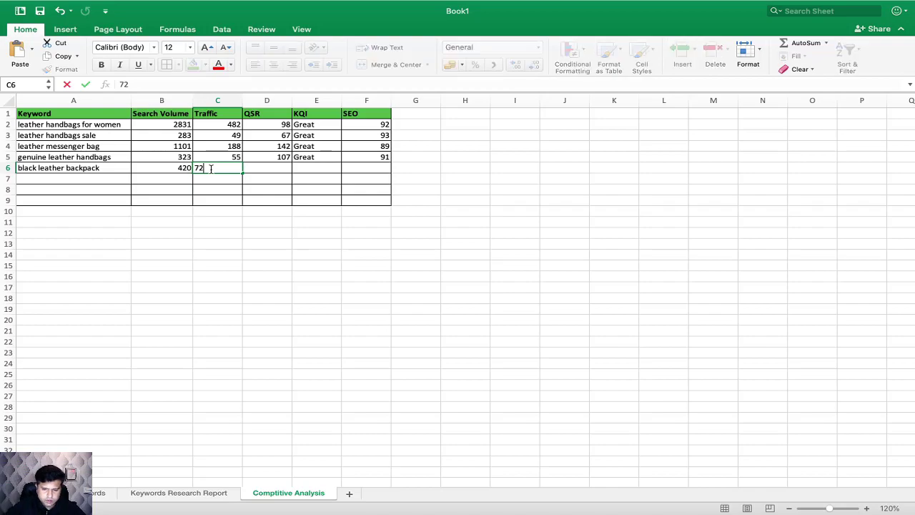
Step: Check black leather backpack's QSR and KQI in Jaaxy, and enter 122 in cell D6 and Great in cell E6 of the Excel sheet
{"action": "key", "text": "ctrl+Right"}
{"action": "key", "text": "ctrl+Left"}
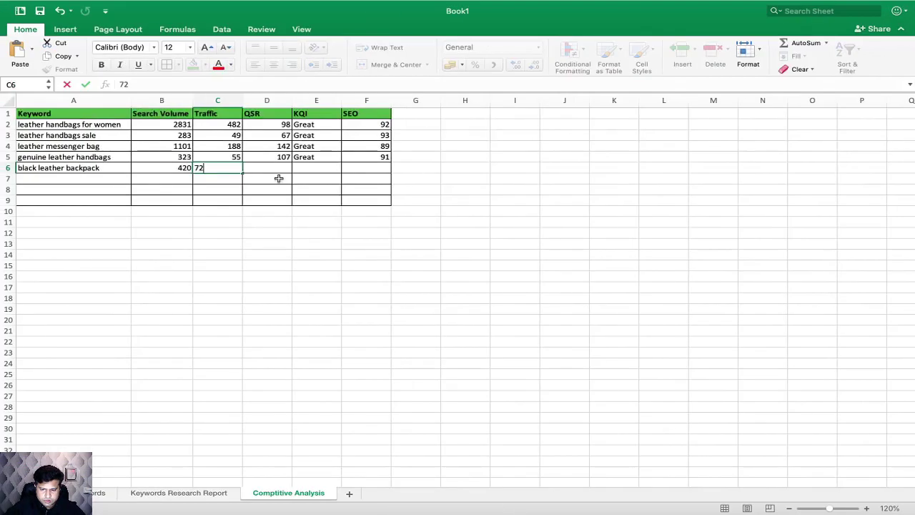
{"action": "left_click", "coordinate": [265, 172]}
{"action": "type", "text": "121"}
{"action": "left_click", "coordinate": [328, 167]}
{"action": "type", "text": "Great"}
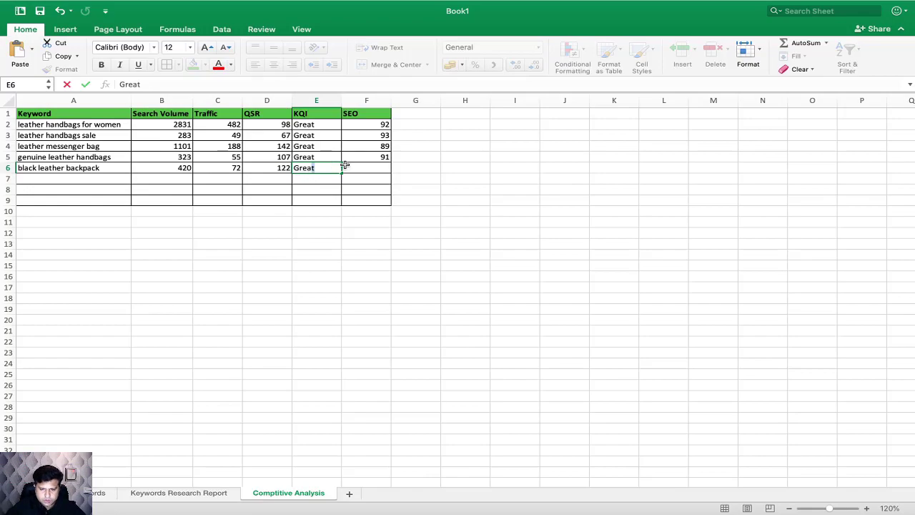
Step: Check the SEO value for black leather backpack in Jaaxy and enter 91 in cell F6 of the Excel sheet
{"action": "left_click", "coordinate": [370, 179]}
{"action": "key", "text": "ctrl+Right"}
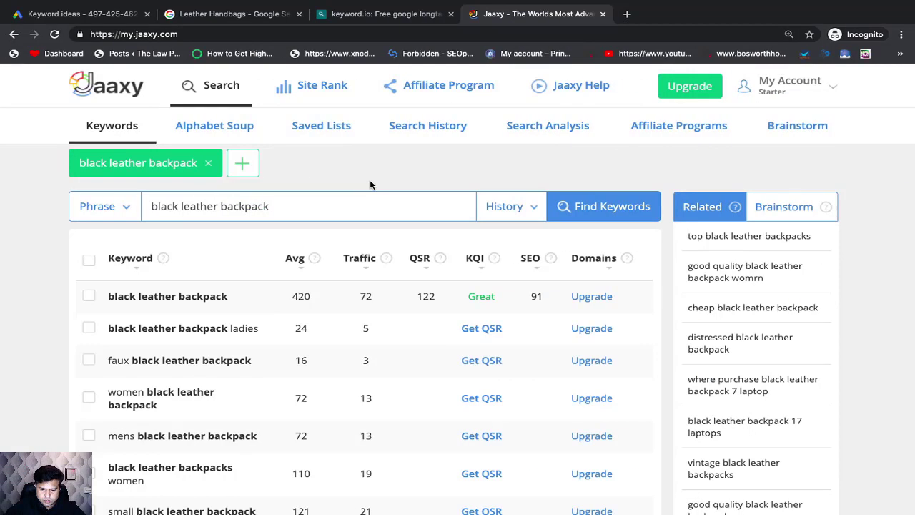
{"action": "key", "text": "ctrl+Left"}
{"action": "left_click", "coordinate": [383, 168]}
{"action": "type", "text": "8"}
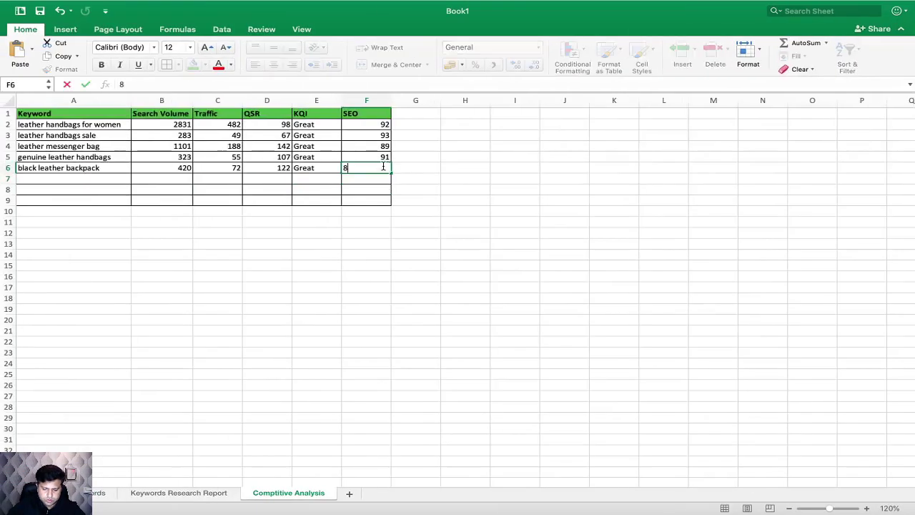
{"action": "type", "text": "31"}
{"action": "left_click", "coordinate": [409, 210]}
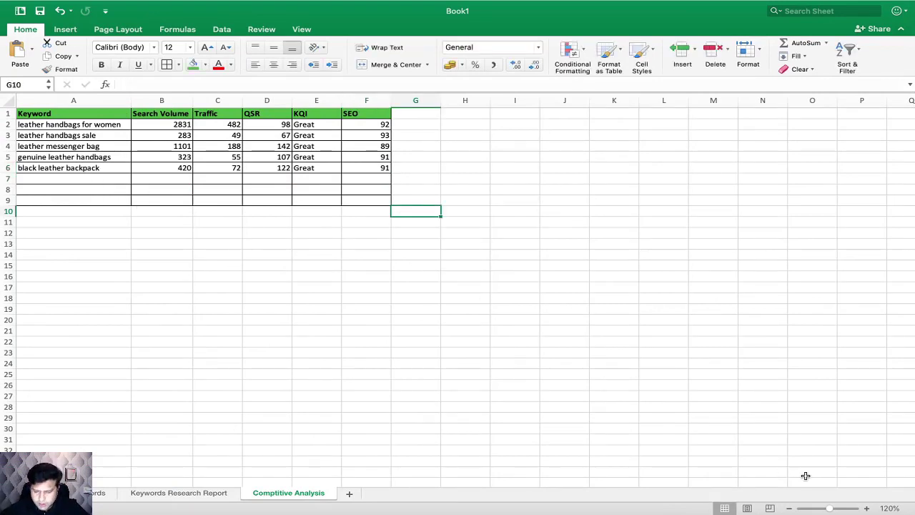
Step: Compare the search volume, traffic, QSR and KQI of the five keywords, especially leather handbags for women and leather messenger bag
{"action": "left_click", "coordinate": [866, 508]}
{"action": "left_click", "coordinate": [866, 508]}
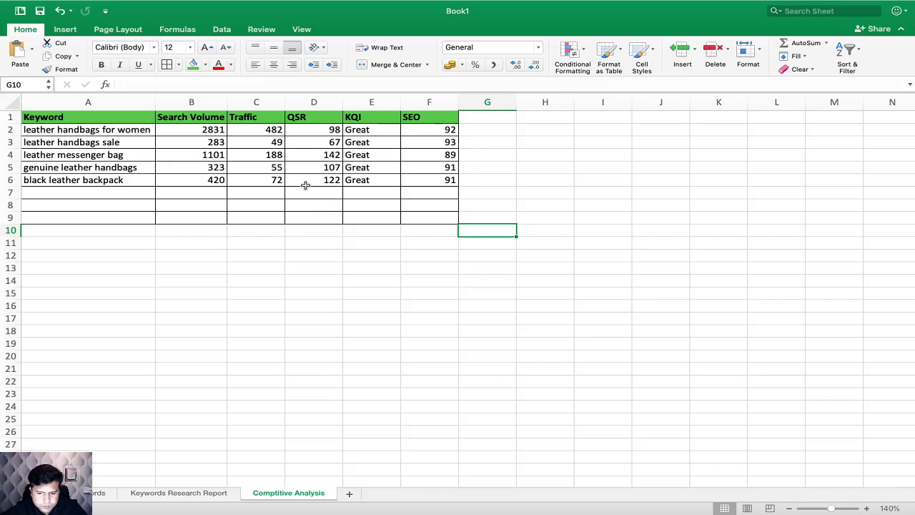
{"action": "left_click", "coordinate": [333, 153]}
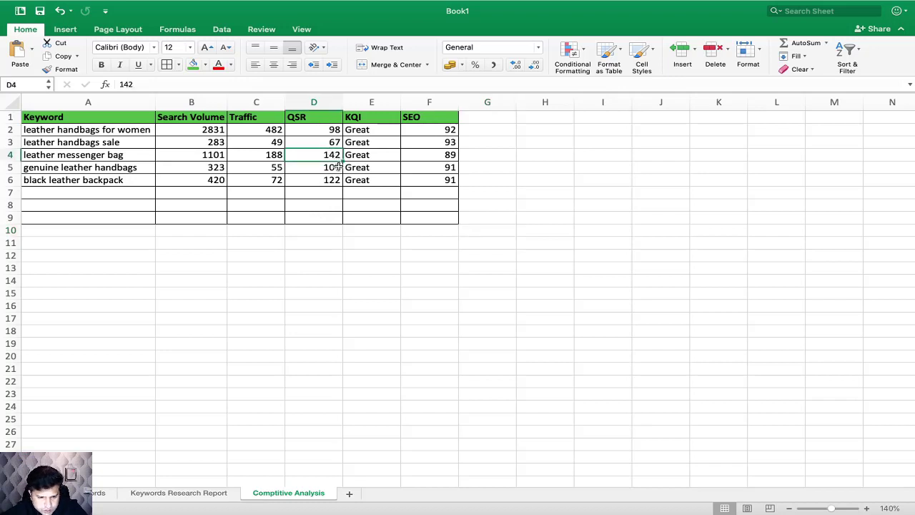
{"action": "left_click", "coordinate": [215, 130]}
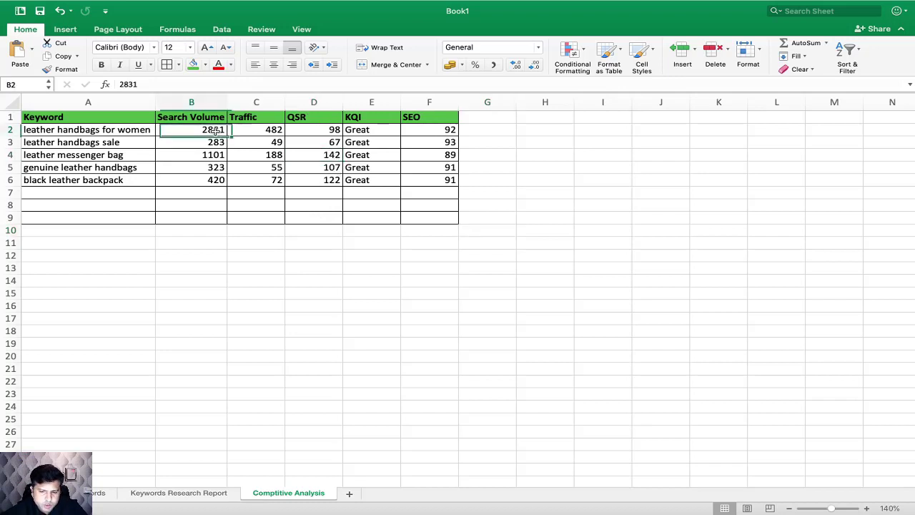
{"action": "left_click", "coordinate": [218, 154]}
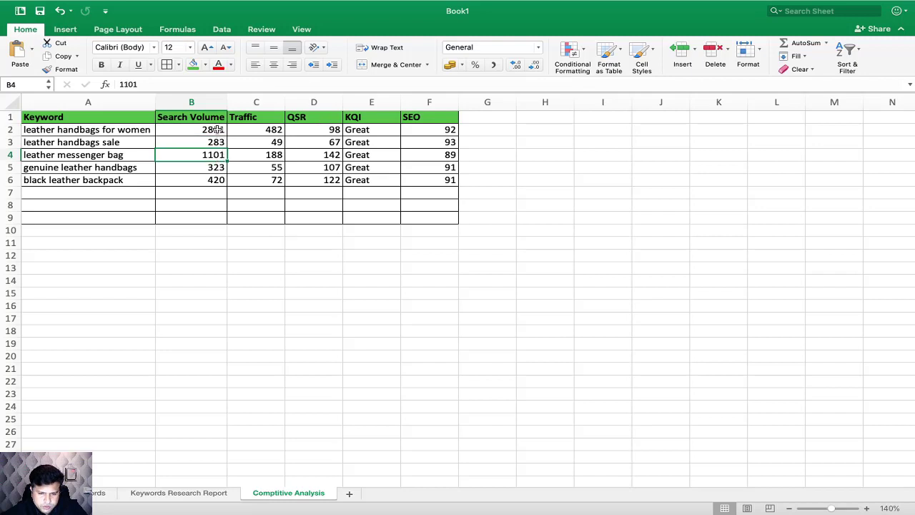
{"action": "left_click", "coordinate": [261, 131]}
{"action": "left_click", "coordinate": [265, 153]}
{"action": "left_click", "coordinate": [268, 130]}
{"action": "left_click", "coordinate": [325, 129]}
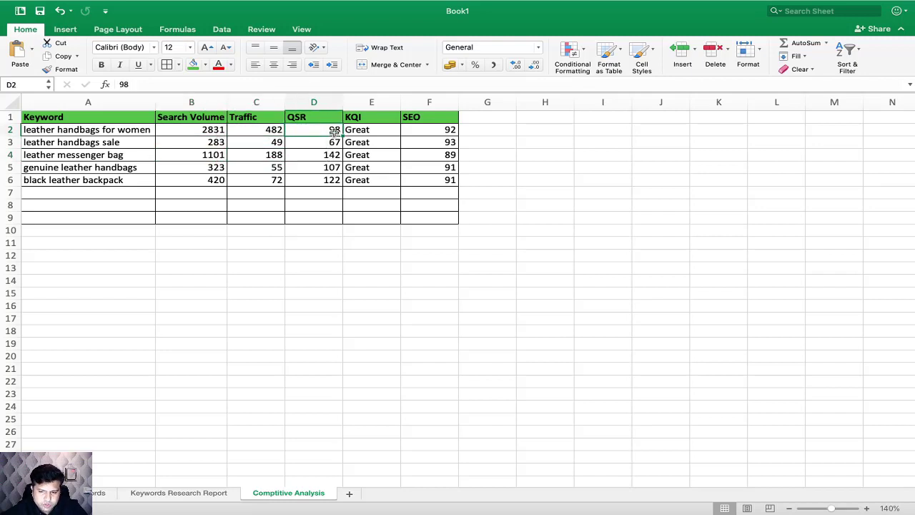
{"action": "left_click", "coordinate": [331, 156]}
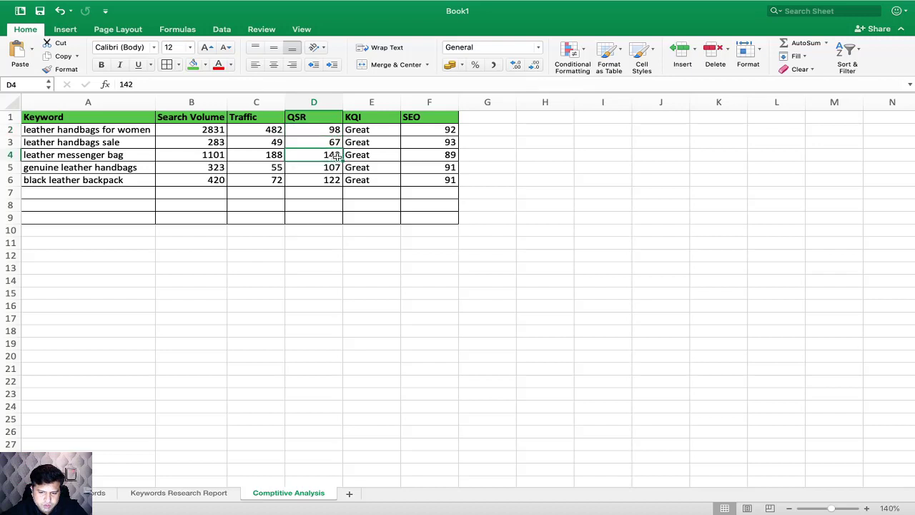
{"action": "left_click", "coordinate": [371, 130]}
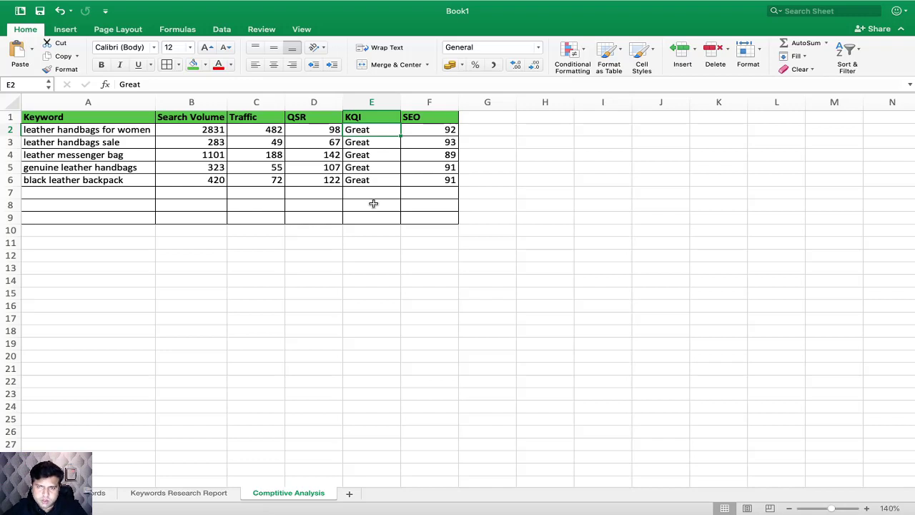
{"action": "left_click_drag", "start_coordinate": [217, 132], "coordinate": [216, 167]}
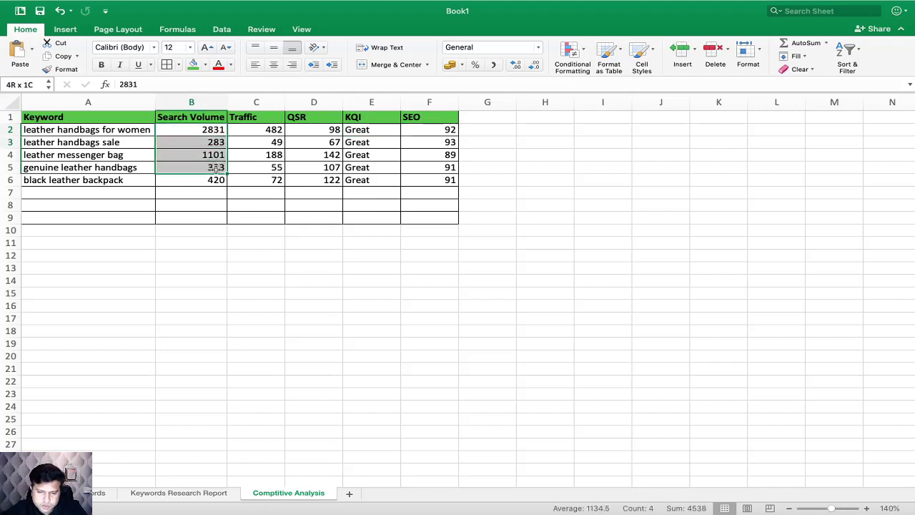
{"action": "left_click_drag", "start_coordinate": [313, 135], "coordinate": [313, 180]}
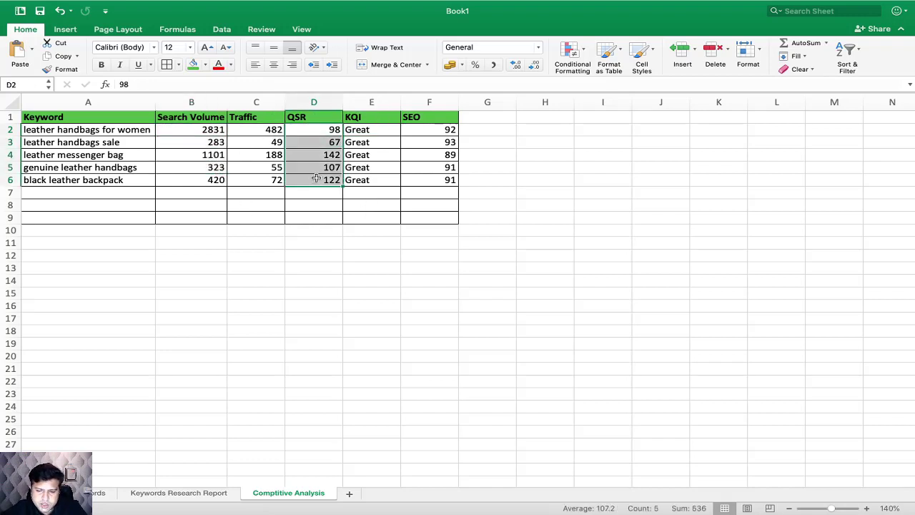
Step: Review the SEO scores of the five keywords and the full row of metrics for leather handbags for women
{"action": "left_click_drag", "start_coordinate": [439, 132], "coordinate": [439, 179]}
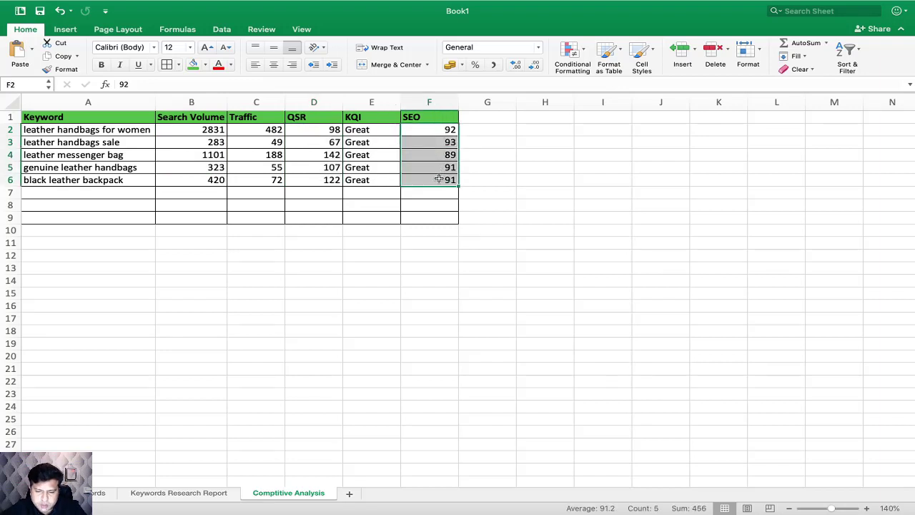
{"action": "left_click", "coordinate": [326, 225]}
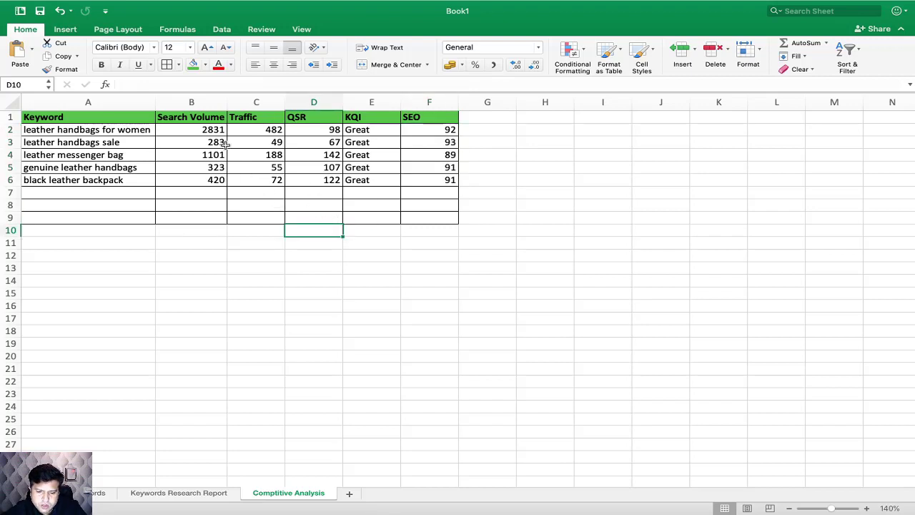
{"action": "left_click_drag", "start_coordinate": [208, 132], "coordinate": [310, 130]}
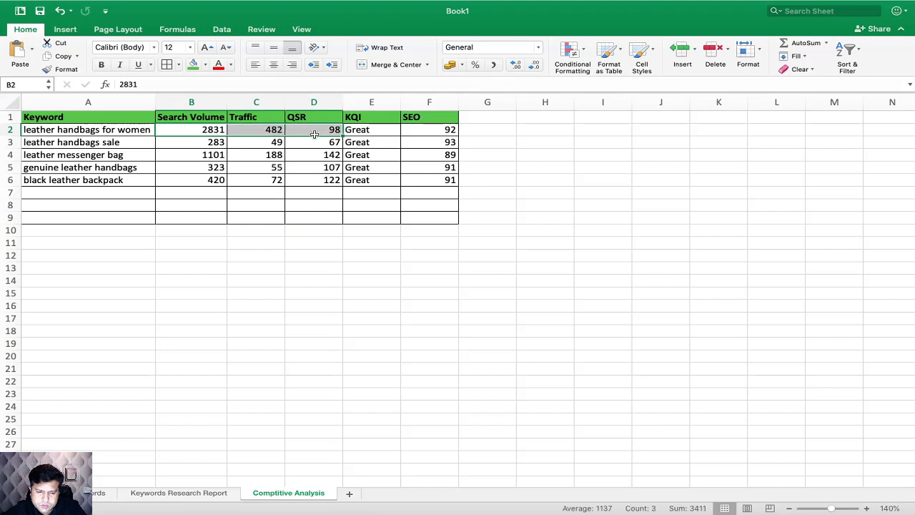
{"action": "left_click", "coordinate": [141, 131]}
{"action": "left_click_drag", "start_coordinate": [140, 132], "coordinate": [424, 132]}
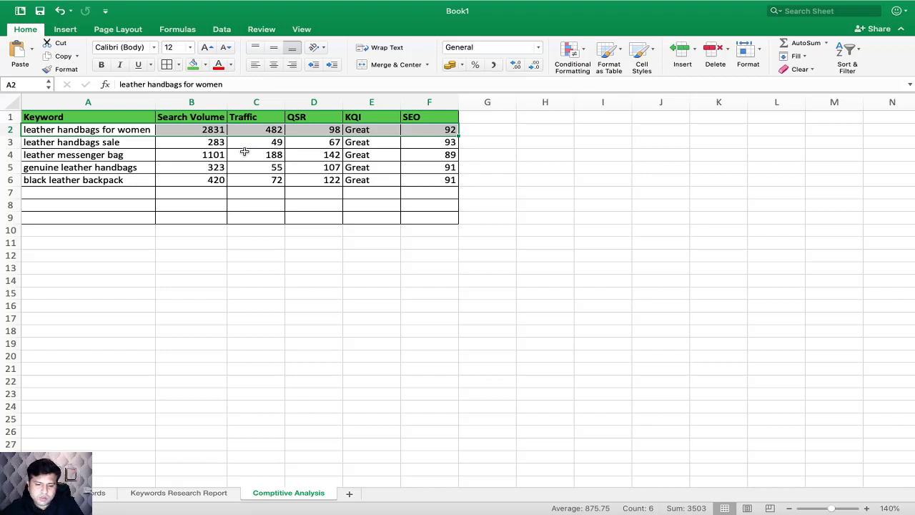
{"action": "left_click_drag", "start_coordinate": [143, 131], "coordinate": [403, 130]}
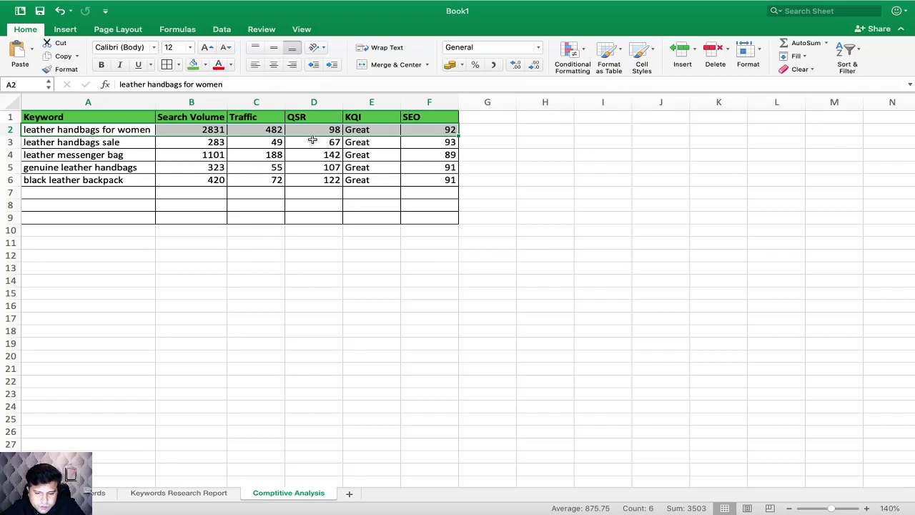
Step: Compare the QSR and traffic of leather messenger bag with those of black leather backpack, and review both keywords' rows
{"action": "left_click", "coordinate": [329, 155]}
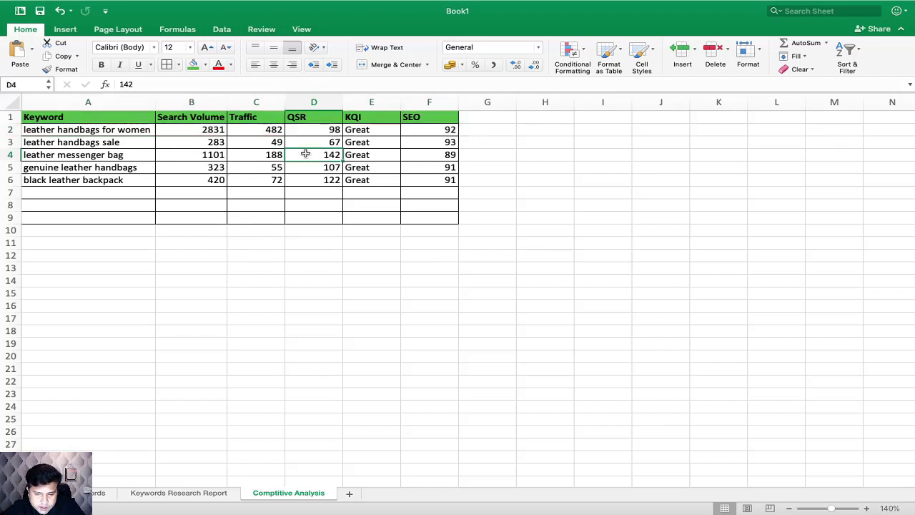
{"action": "left_click_drag", "start_coordinate": [219, 182], "coordinate": [330, 182]}
{"action": "left_click", "coordinate": [330, 180]}
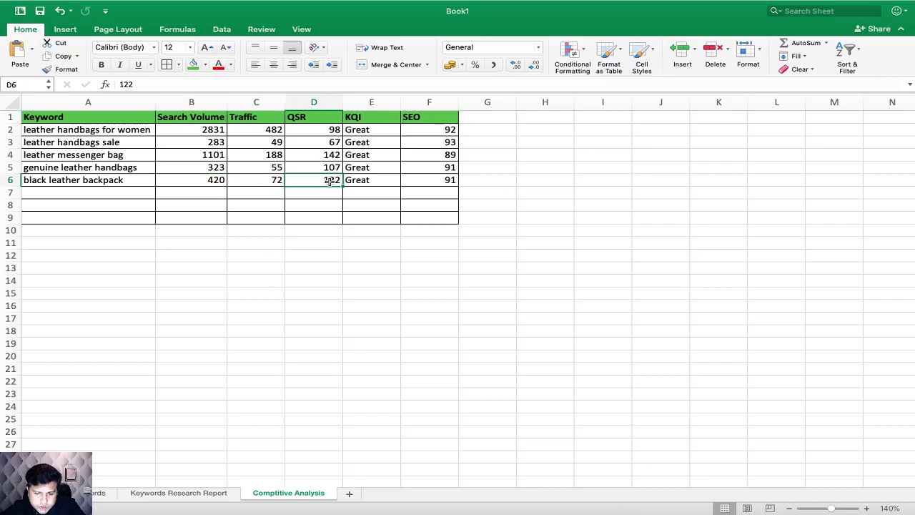
{"action": "left_click", "coordinate": [325, 154]}
{"action": "left_click", "coordinate": [329, 179]}
{"action": "left_click", "coordinate": [327, 154]}
{"action": "left_click", "coordinate": [330, 179]}
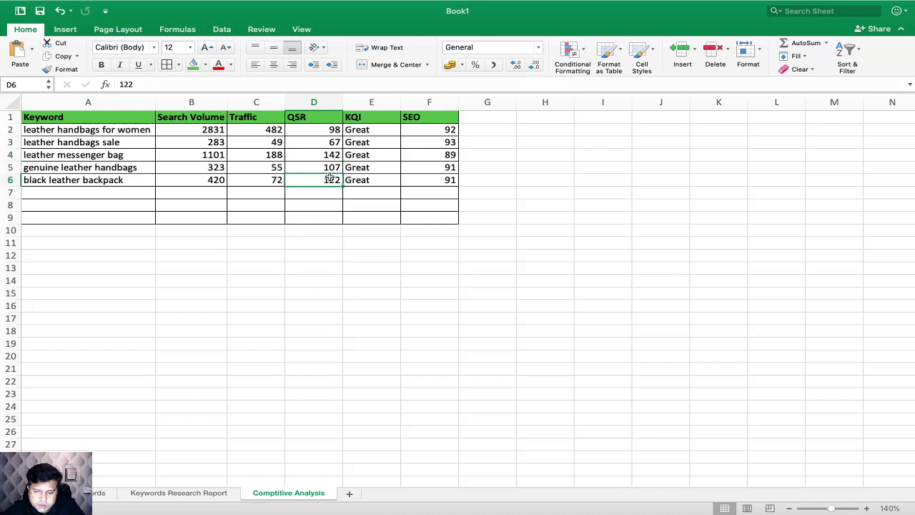
{"action": "left_click", "coordinate": [330, 155]}
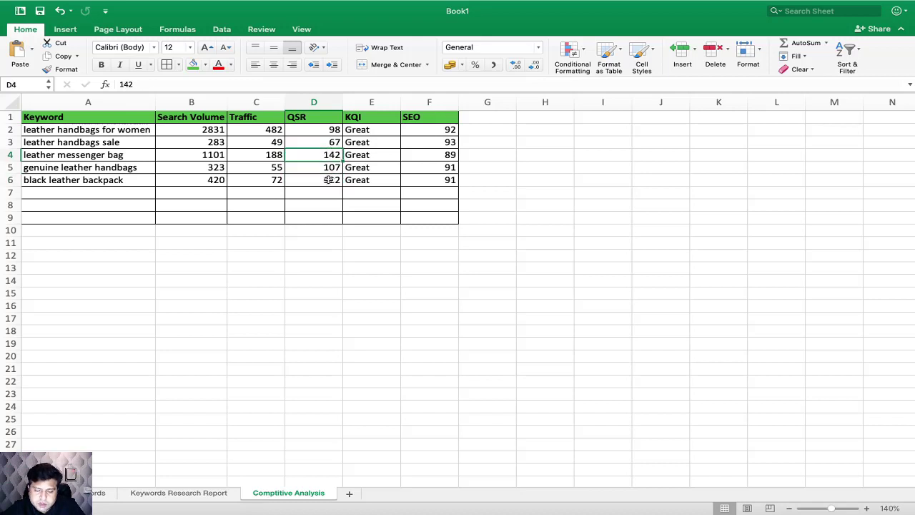
{"action": "left_click", "coordinate": [313, 182]}
{"action": "left_click", "coordinate": [276, 180]}
{"action": "left_click", "coordinate": [274, 152]}
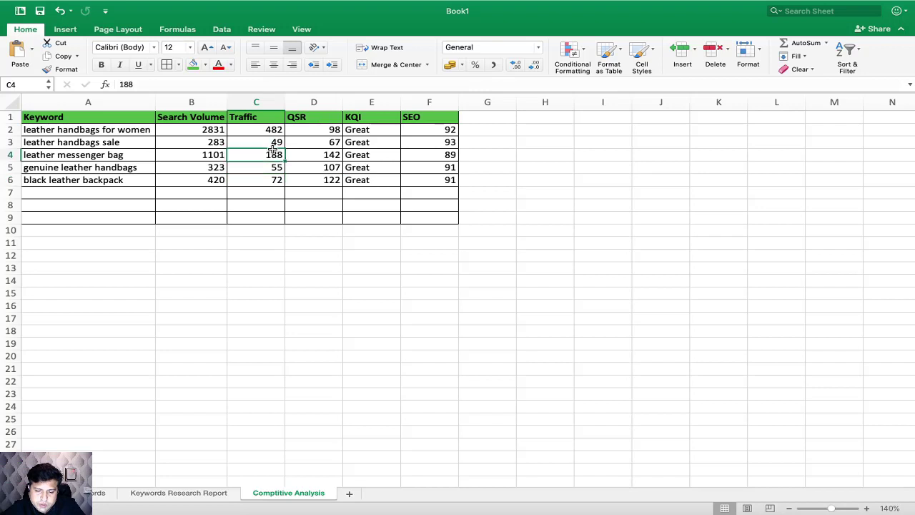
{"action": "left_click", "coordinate": [276, 180]}
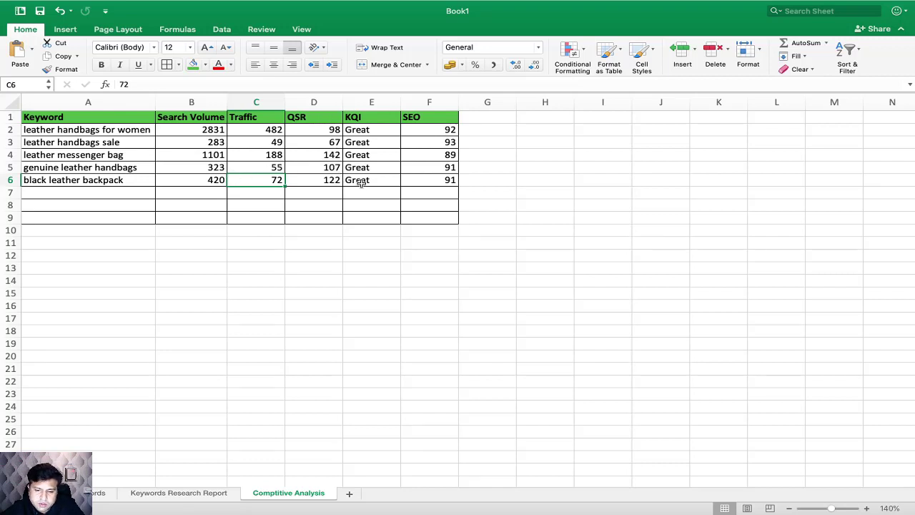
{"action": "left_click_drag", "start_coordinate": [431, 155], "coordinate": [134, 153]}
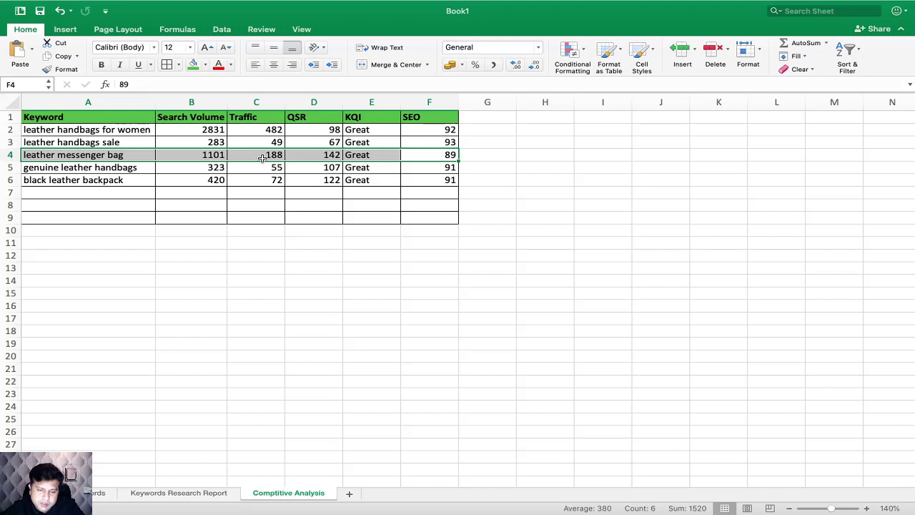
{"action": "left_click", "coordinate": [330, 183]}
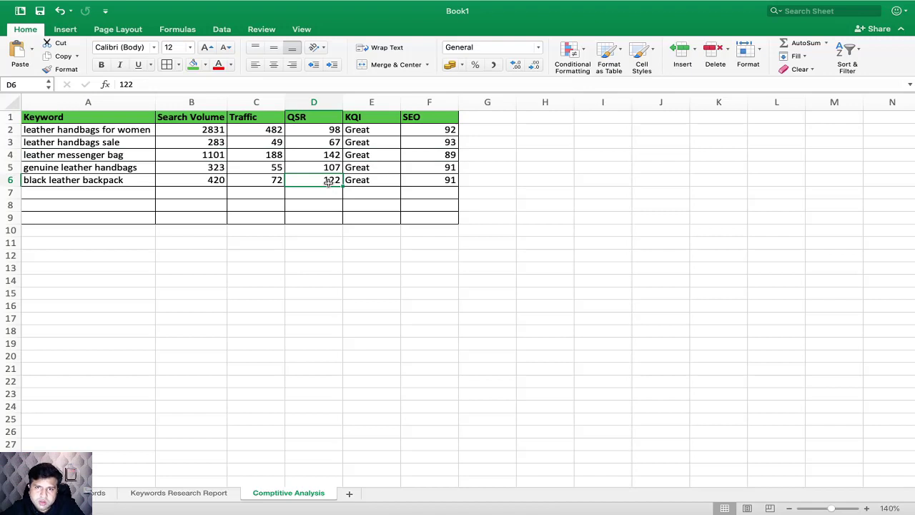
{"action": "left_click_drag", "start_coordinate": [213, 180], "coordinate": [330, 180]}
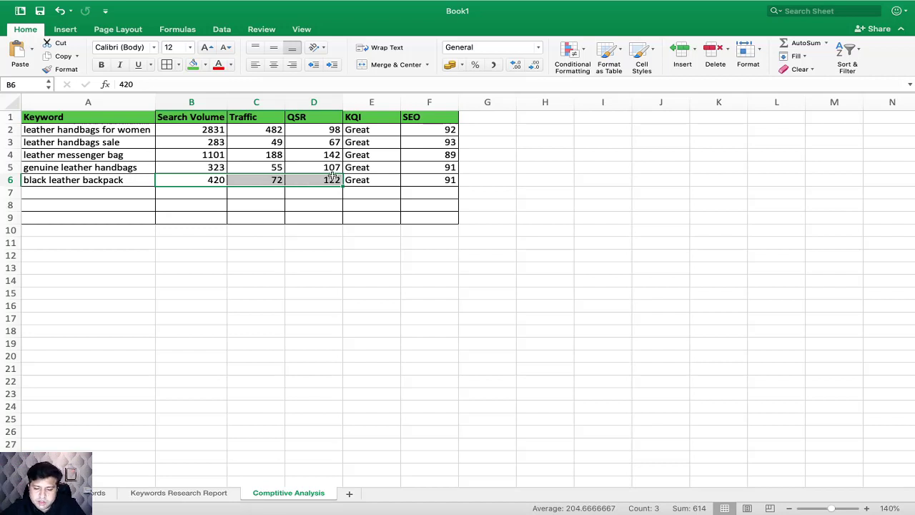
{"action": "left_click", "coordinate": [330, 154]}
{"action": "left_click", "coordinate": [334, 178]}
{"action": "left_click", "coordinate": [332, 157]}
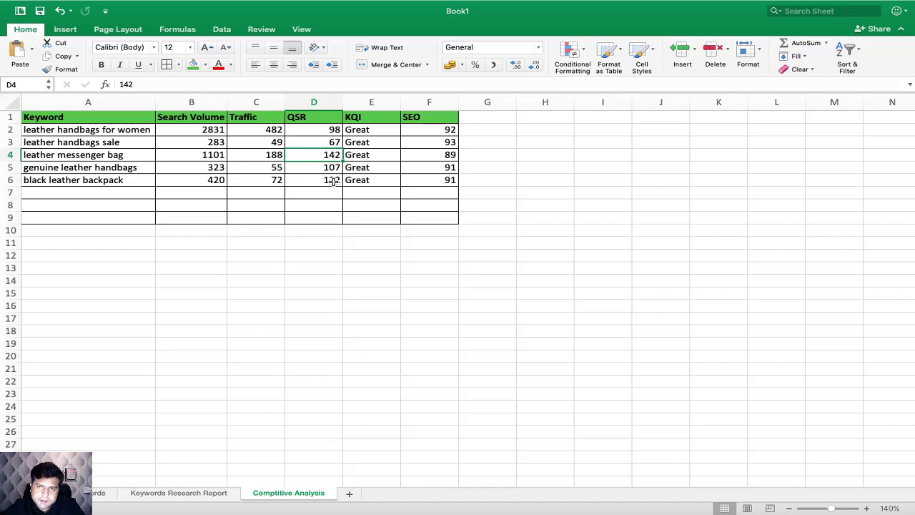
{"action": "left_click", "coordinate": [275, 180]}
{"action": "left_click", "coordinate": [275, 156]}
{"action": "left_click", "coordinate": [275, 182]}
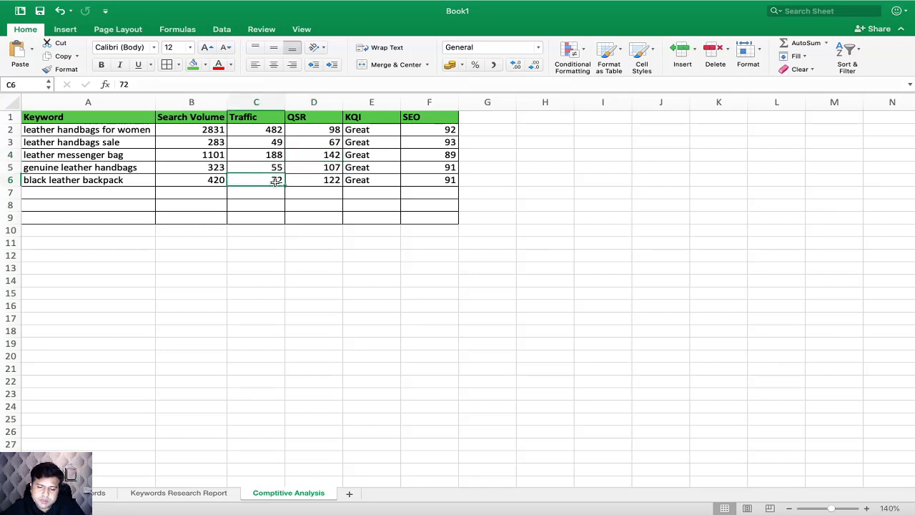
{"action": "left_click_drag", "start_coordinate": [122, 155], "coordinate": [415, 159]}
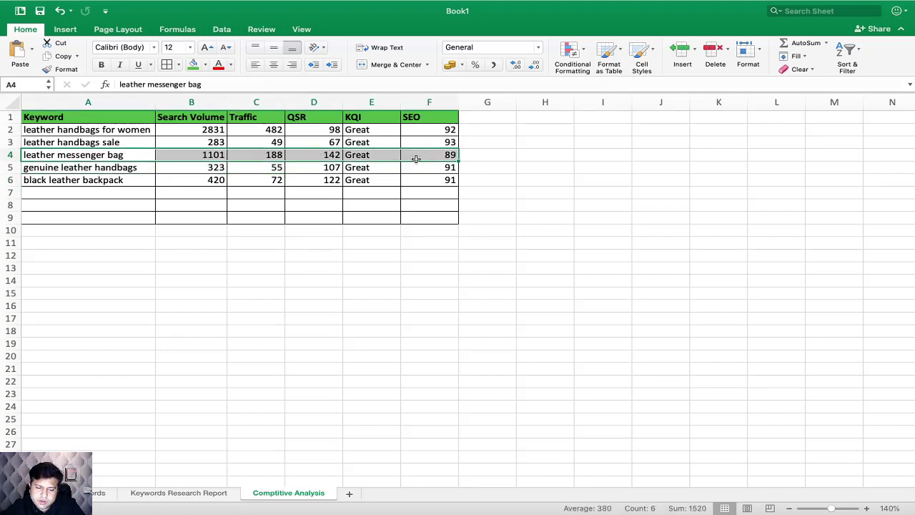
{"action": "left_click", "coordinate": [307, 193]}
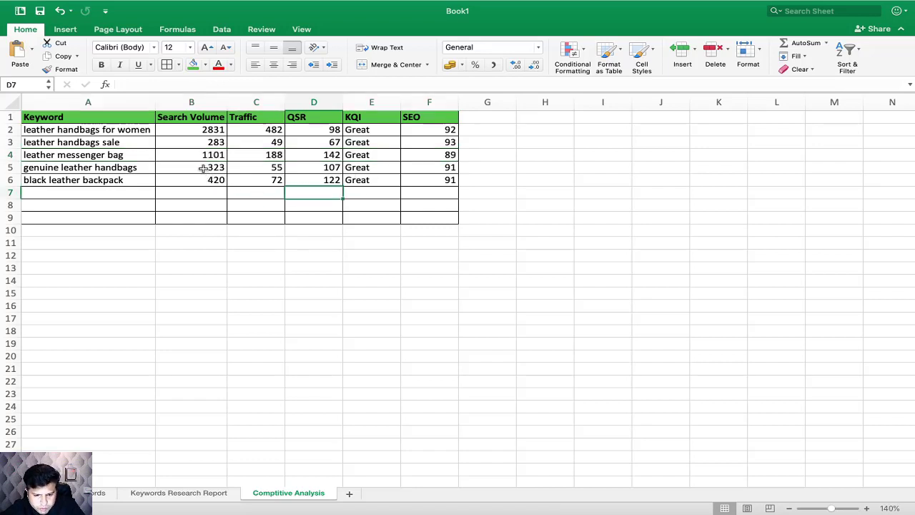
Step: Compare the search volume, traffic and QSR of leather handbags sale with those of genuine leather handbags
{"action": "left_click_drag", "start_coordinate": [202, 180], "coordinate": [243, 163]}
{"action": "left_click_drag", "start_coordinate": [320, 141], "coordinate": [223, 143]}
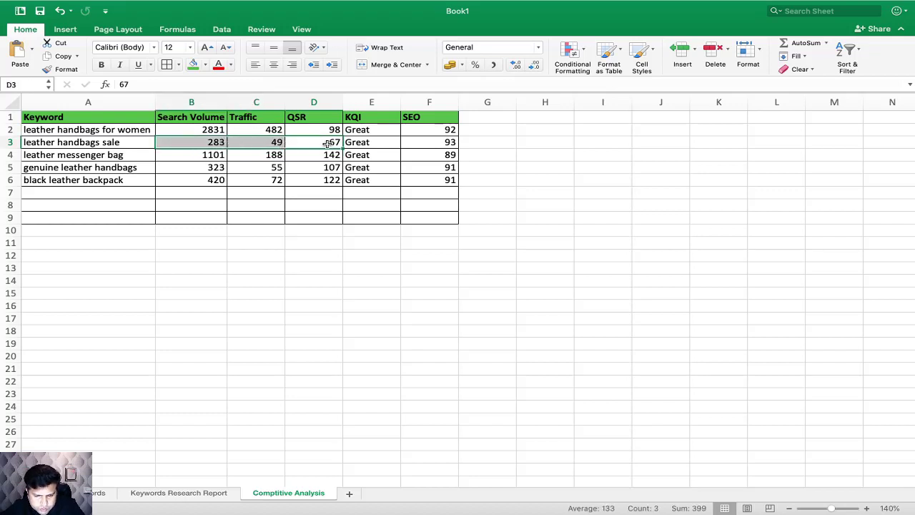
{"action": "left_click", "coordinate": [327, 143]}
{"action": "left_click", "coordinate": [333, 168]}
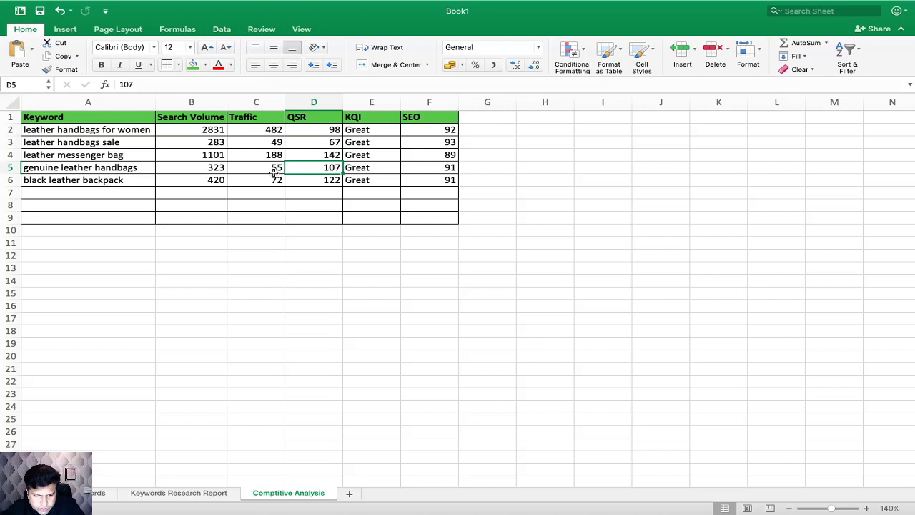
{"action": "left_click_drag", "start_coordinate": [189, 143], "coordinate": [327, 143]}
{"action": "scroll", "coordinate": [193, 144], "scroll_direction": "right", "scroll_amount": 1}
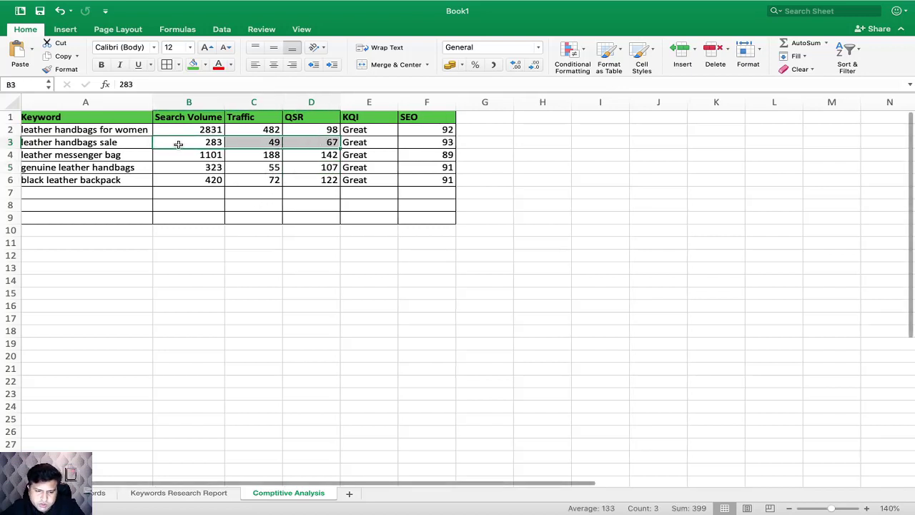
{"action": "left_click_drag", "start_coordinate": [125, 145], "coordinate": [418, 145]}
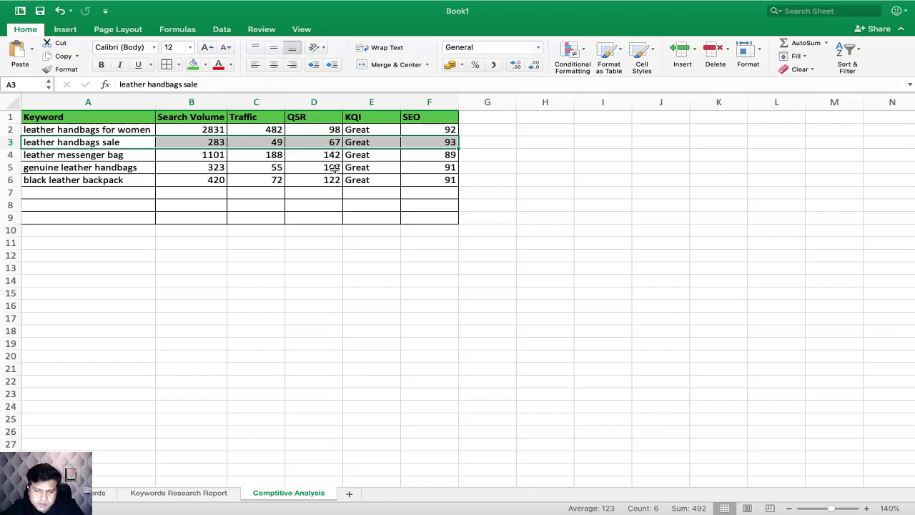
{"action": "left_click", "coordinate": [334, 167]}
{"action": "left_click", "coordinate": [277, 142]}
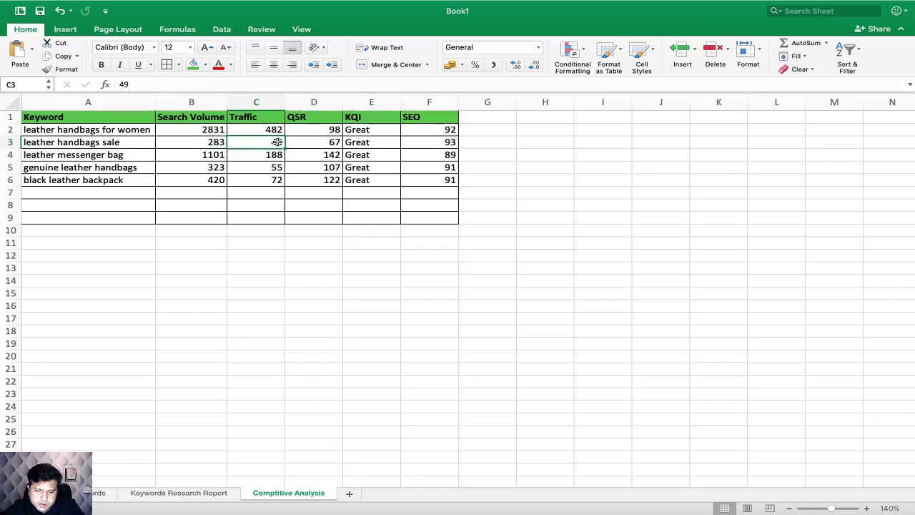
{"action": "left_click", "coordinate": [280, 168]}
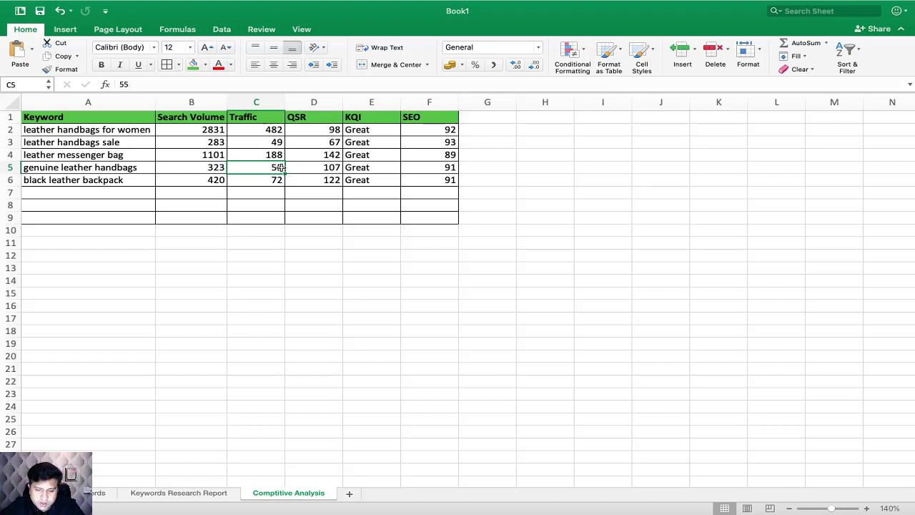
{"action": "left_click_drag", "start_coordinate": [149, 167], "coordinate": [334, 167]}
{"action": "left_click", "coordinate": [334, 168]}
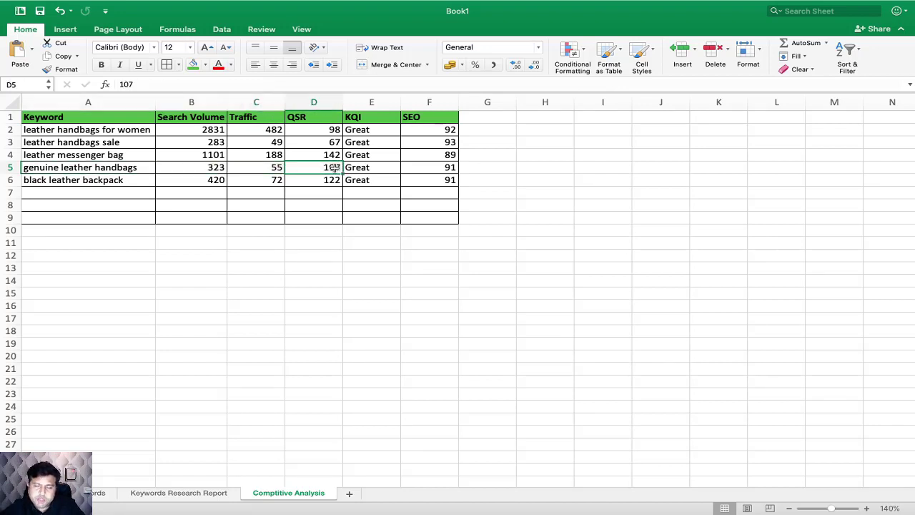
{"action": "left_click", "coordinate": [331, 142]}
{"action": "left_click", "coordinate": [276, 166]}
{"action": "left_click", "coordinate": [277, 133]}
{"action": "left_click", "coordinate": [276, 166]}
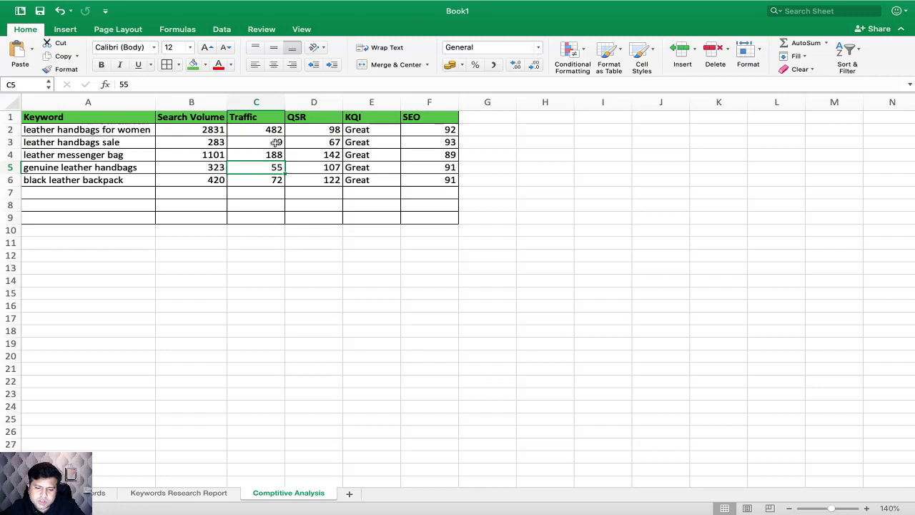
{"action": "left_click", "coordinate": [337, 144]}
{"action": "left_click", "coordinate": [336, 168]}
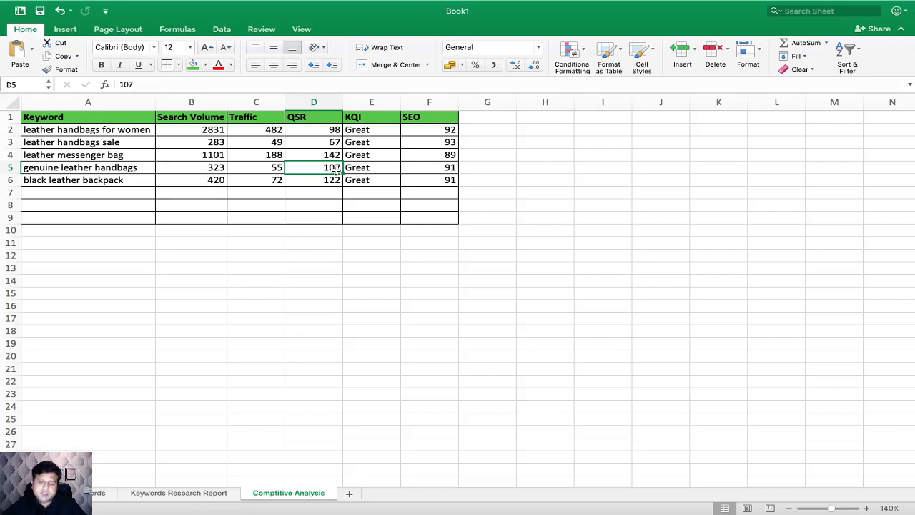
{"action": "left_click", "coordinate": [205, 144]}
{"action": "left_click_drag", "start_coordinate": [205, 143], "coordinate": [384, 137]}
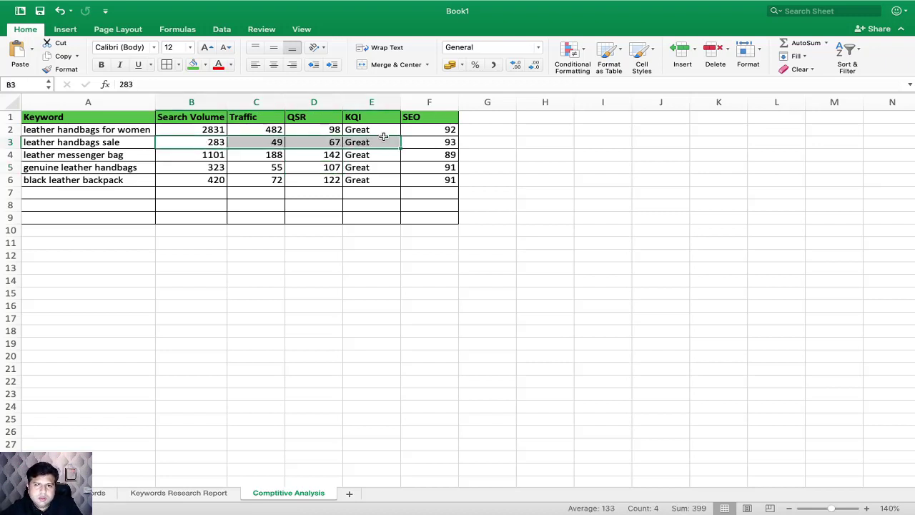
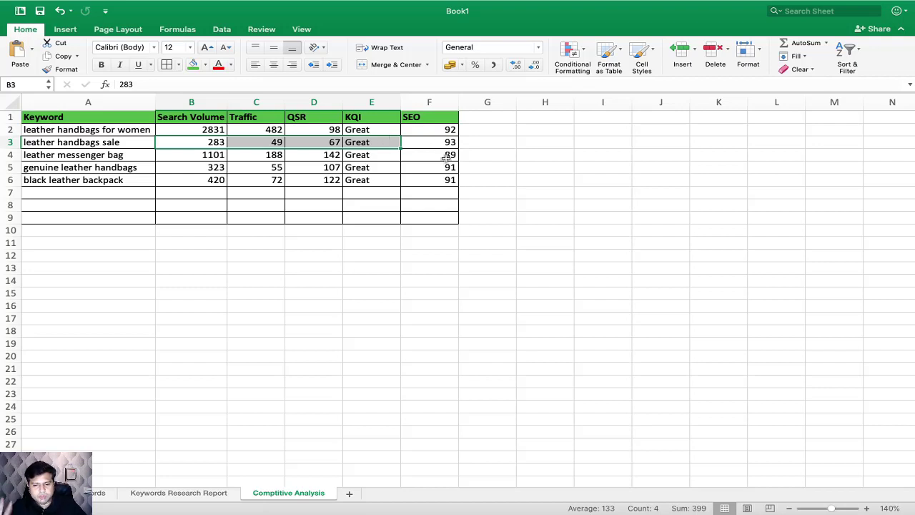
Step: Compare the QSR of all five keywords, and the search volume and traffic of leather handbags for women, leather messenger bag and leather handbags sale
{"action": "left_click_drag", "start_coordinate": [321, 129], "coordinate": [322, 184]}
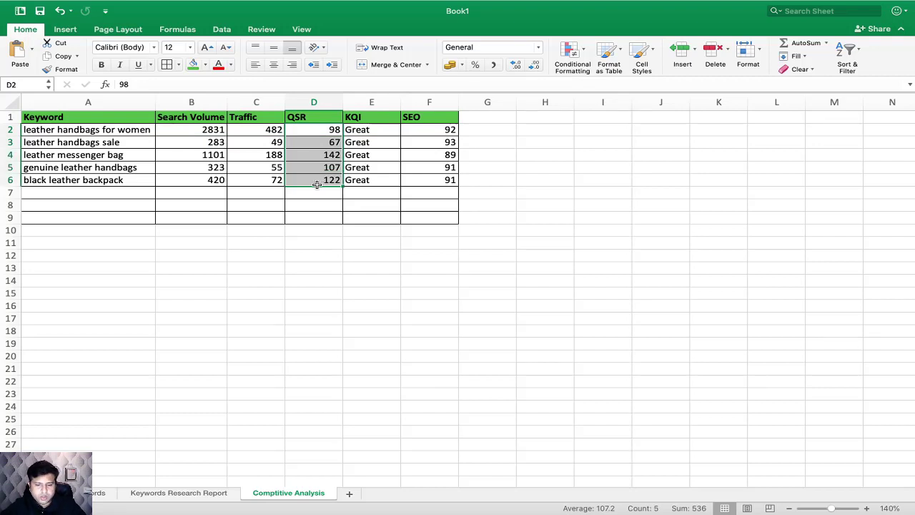
{"action": "left_click", "coordinate": [143, 130]}
{"action": "left_click_drag", "start_coordinate": [143, 130], "coordinate": [271, 131]}
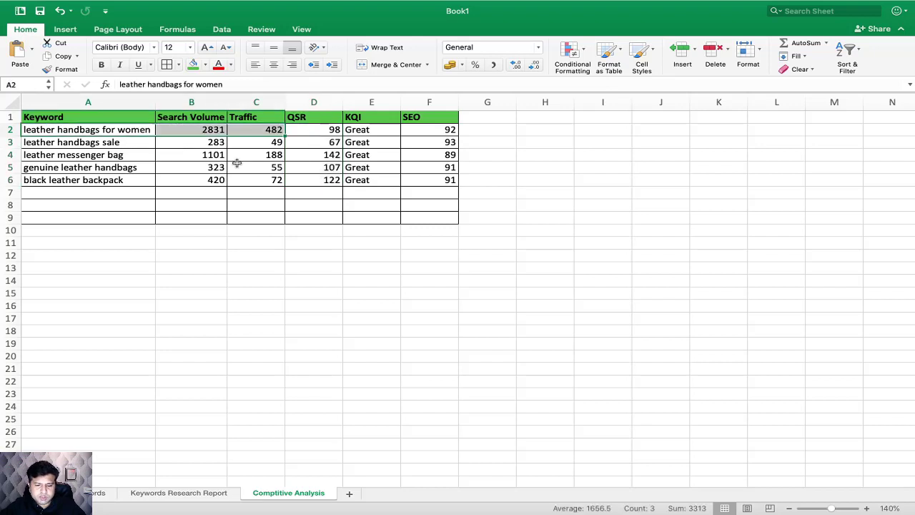
{"action": "left_click_drag", "start_coordinate": [143, 157], "coordinate": [296, 157]}
{"action": "left_click_drag", "start_coordinate": [138, 142], "coordinate": [315, 143]}
Step: Copy the full rows of leather handbags for women, leather handbags sale and leather messenger bag into a new sheet, starting at cell A1
{"action": "left_click_drag", "start_coordinate": [123, 130], "coordinate": [417, 158]}
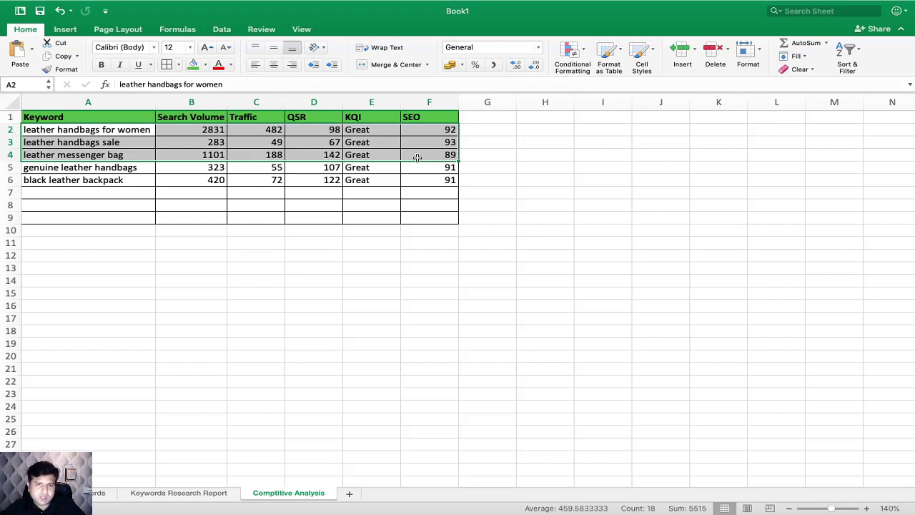
{"action": "right_click", "coordinate": [126, 148]}
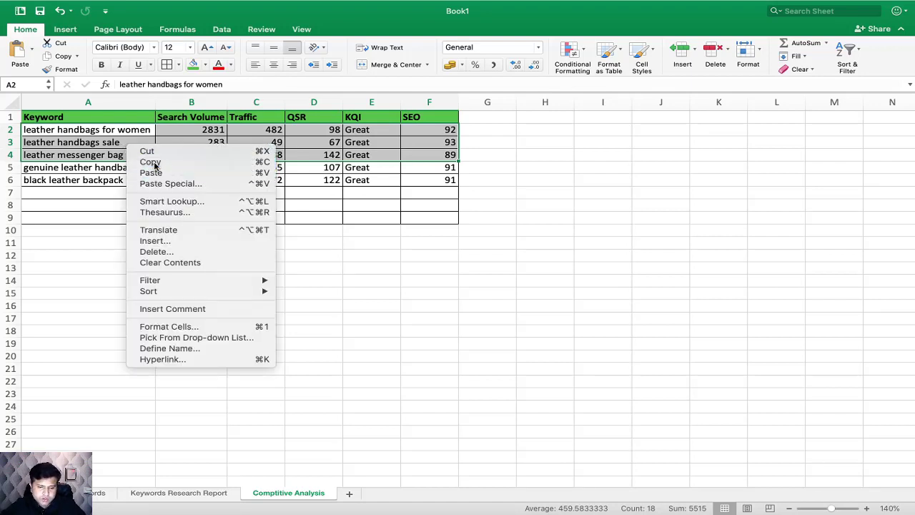
{"action": "left_click", "coordinate": [155, 160]}
{"action": "left_click", "coordinate": [350, 493]}
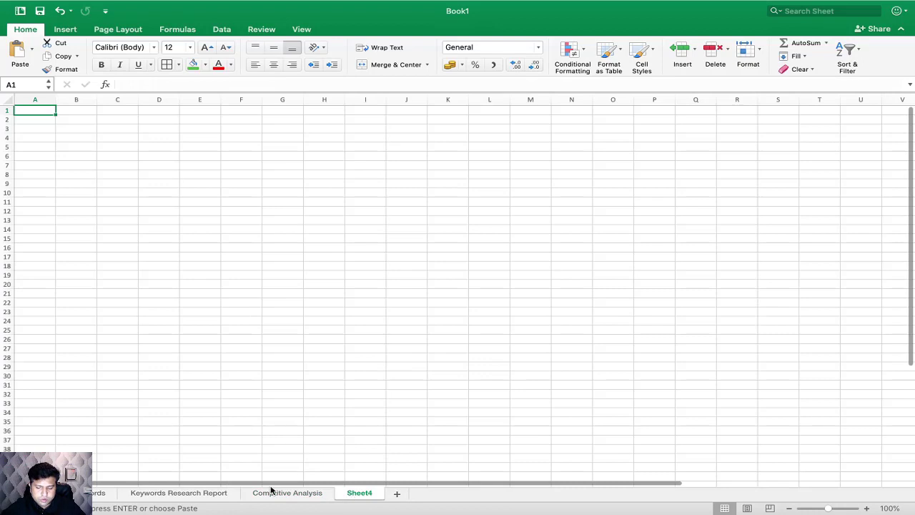
{"action": "key", "text": "super+v"}
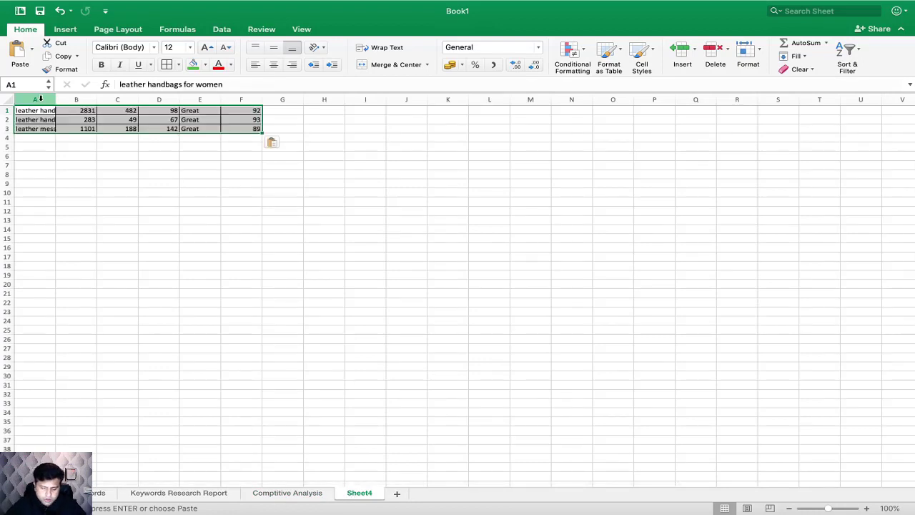
Step: Copy the header row A1:F1 of the Comptitive Analysis sheet
{"action": "left_click", "coordinate": [287, 493]}
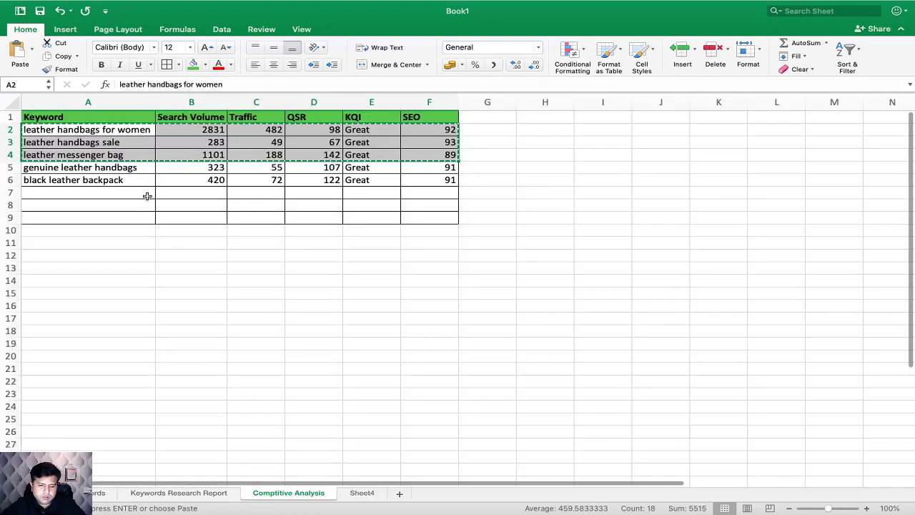
{"action": "left_click_drag", "start_coordinate": [402, 133], "coordinate": [411, 120]}
{"action": "key", "text": "super+c"}
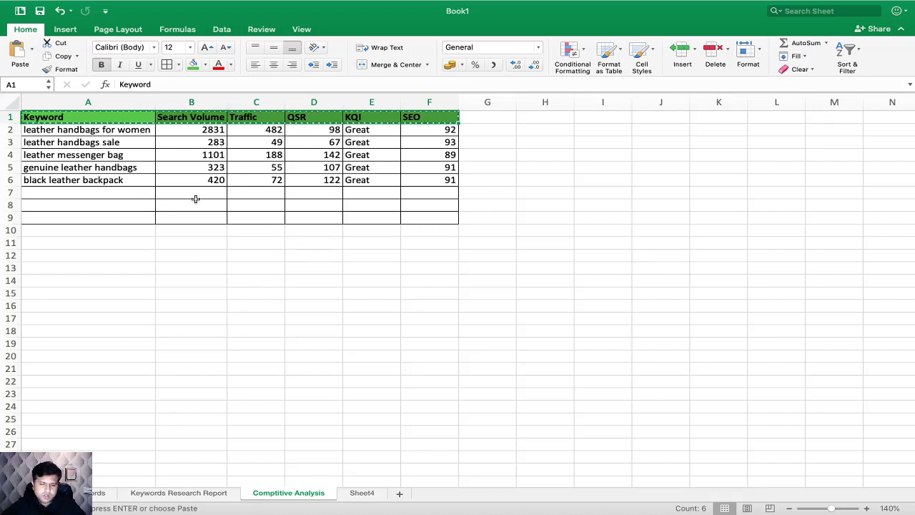
Step: Rename Sheet4 as Final Keywords
{"action": "left_click", "coordinate": [359, 493]}
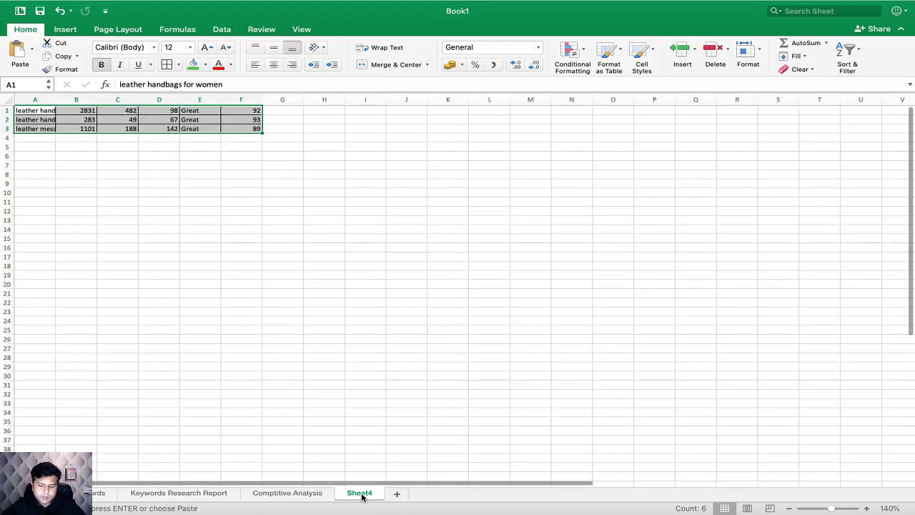
{"action": "double_click", "coordinate": [360, 493]}
{"action": "type", "text": "Fin"}
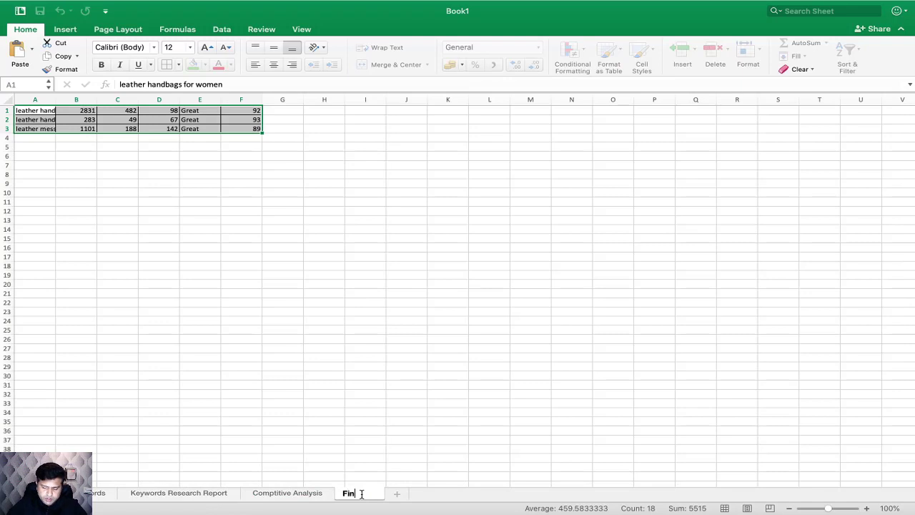
{"action": "type", "text": "al K"}
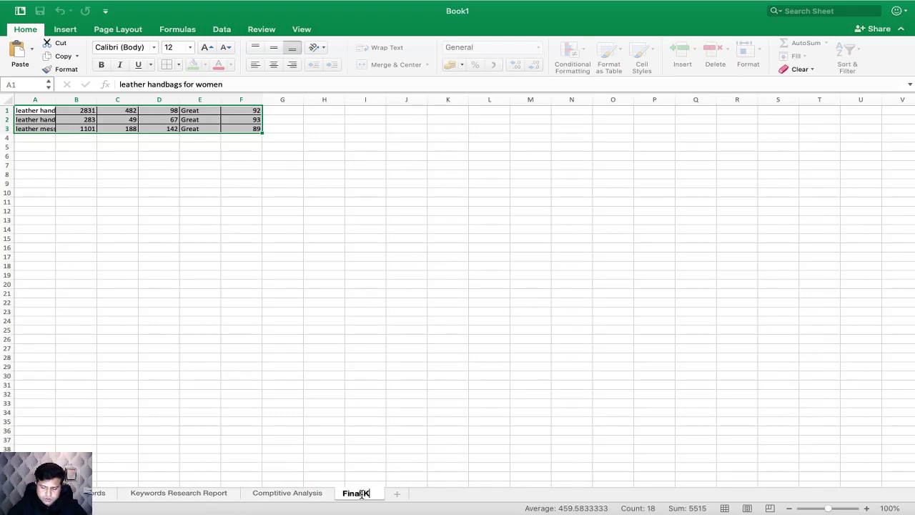
{"action": "type", "text": "eywods"}
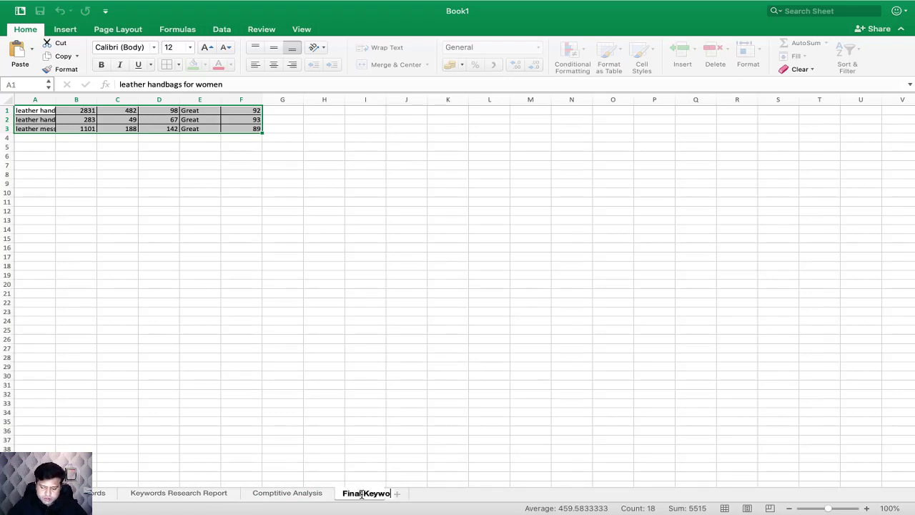
{"action": "key", "text": "Return"}
{"action": "key", "text": "Left"}
{"action": "key", "text": "Left"}
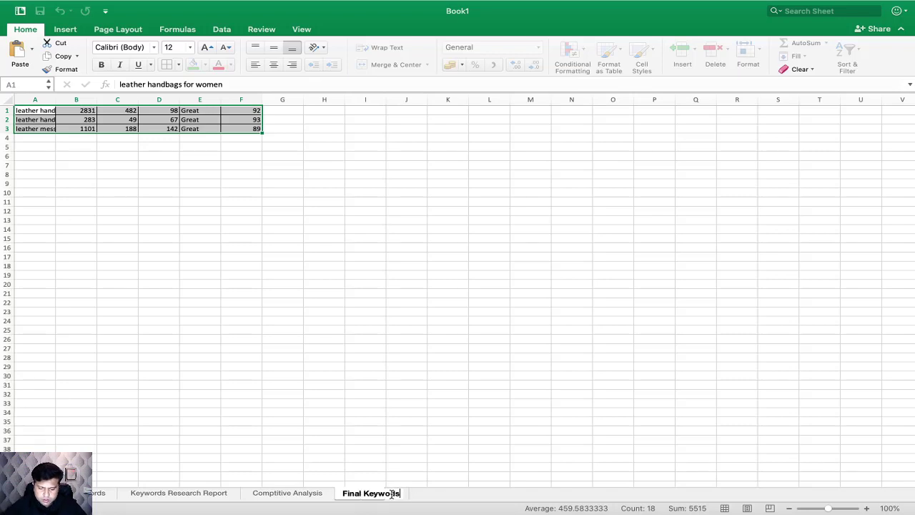
{"action": "type", "text": "r"}
{"action": "left_click", "coordinate": [488, 455]}
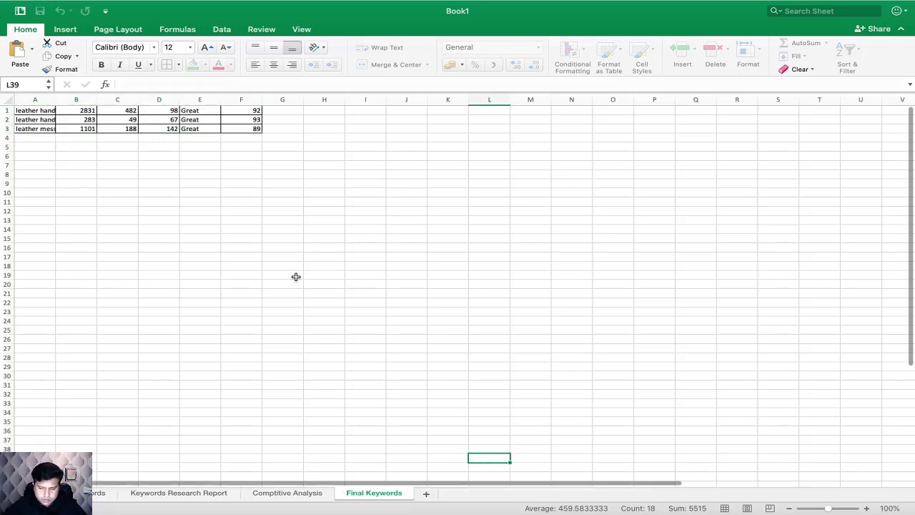
Step: Insert an empty row above the first keyword row on the Final Keywords sheet and select cell A1
{"action": "left_click", "coordinate": [8, 110]}
{"action": "right_click", "coordinate": [7, 112]}
{"action": "left_click", "coordinate": [31, 165]}
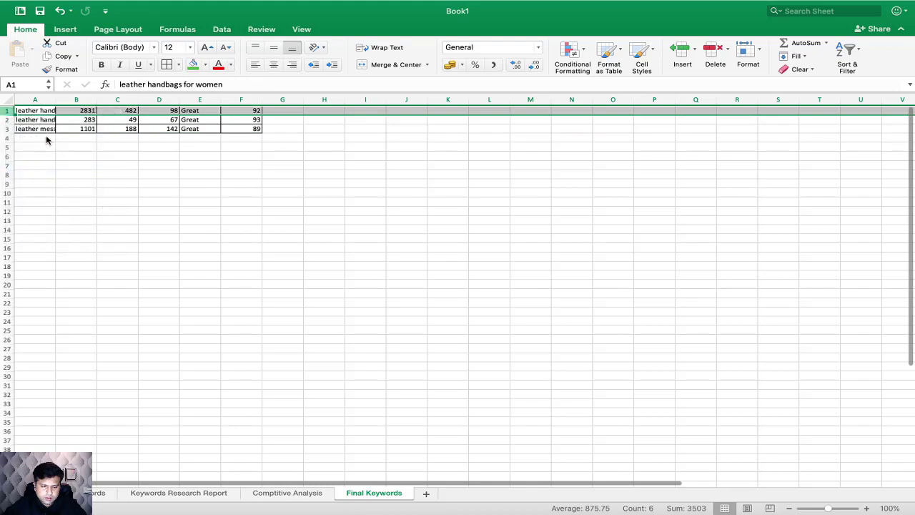
{"action": "left_click", "coordinate": [37, 109]}
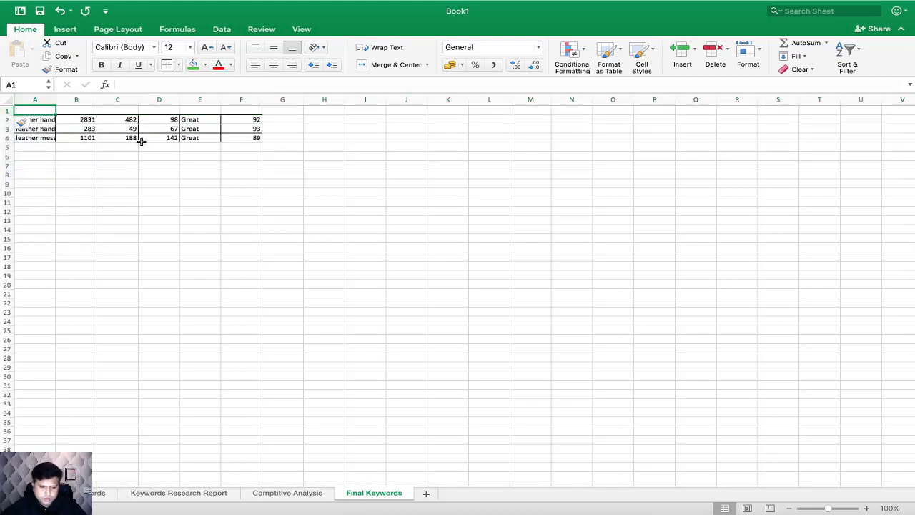
Step: Copy the header row from Keyword to SEO on the Comptitive Analysis sheet into row 1 of the Final Keywords sheet
{"action": "left_click", "coordinate": [288, 492]}
{"action": "left_click_drag", "start_coordinate": [114, 119], "coordinate": [456, 118]}
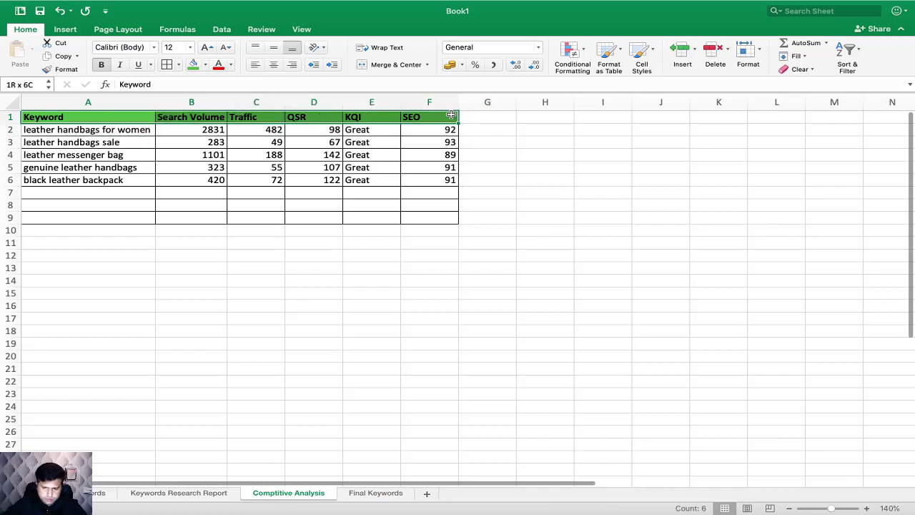
{"action": "key", "text": "super+c"}
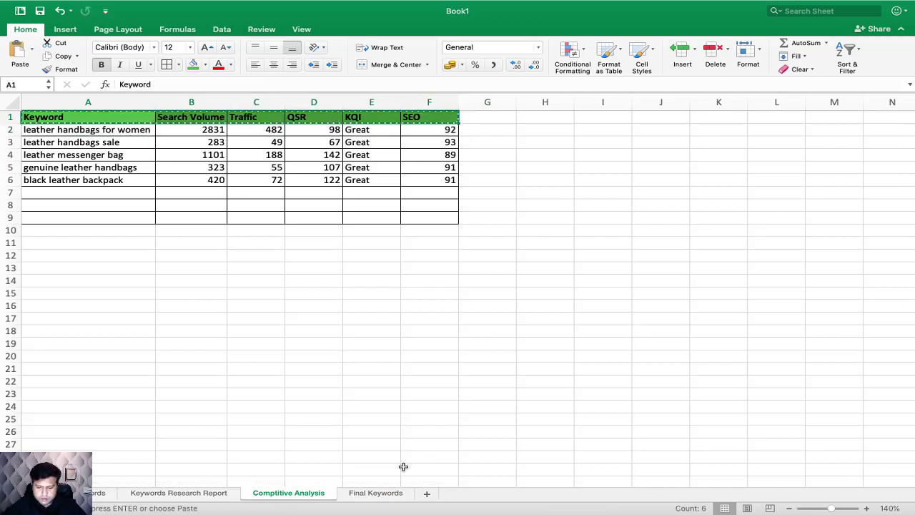
{"action": "left_click", "coordinate": [376, 492]}
{"action": "key", "text": "super+v"}
{"action": "left_click", "coordinate": [198, 229]}
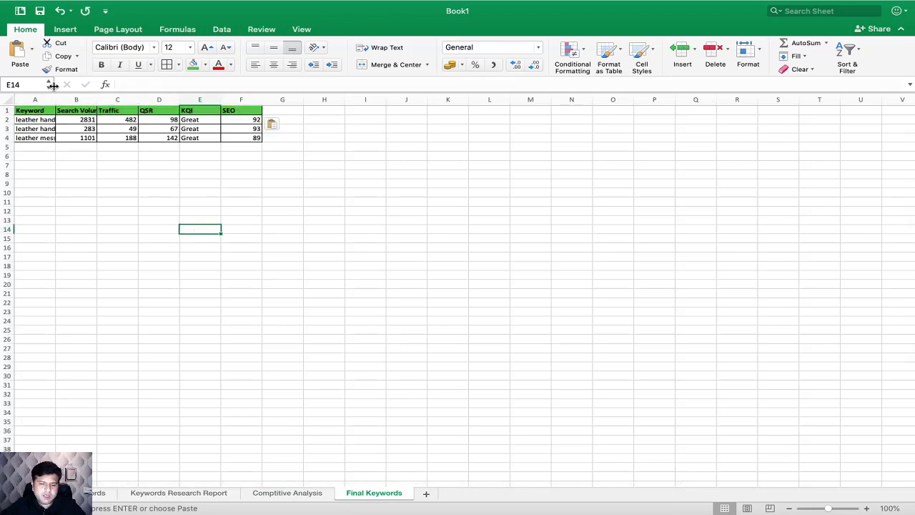
Step: Autofit the Keyword column's width to its contents and enlarge the Final Keywords sheet for reading
{"action": "left_click", "coordinate": [146, 155]}
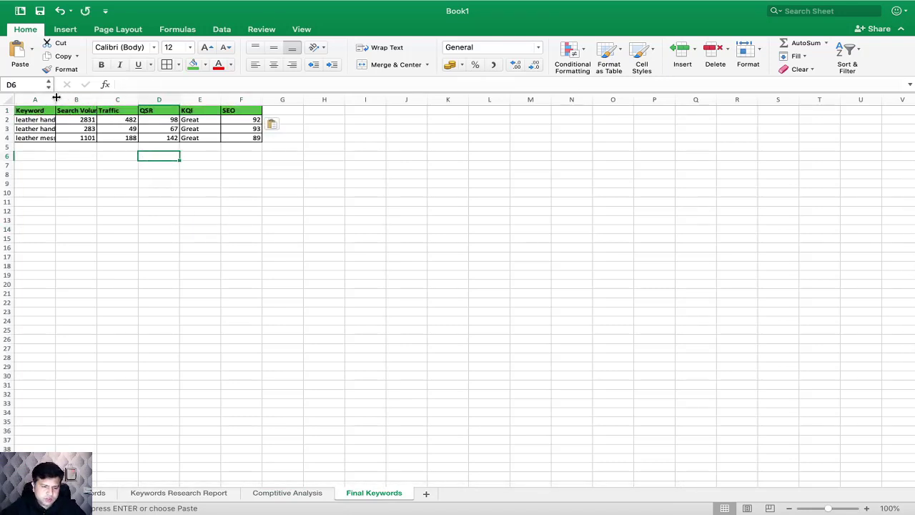
{"action": "double_click", "coordinate": [56, 99]}
{"action": "left_click", "coordinate": [286, 173]}
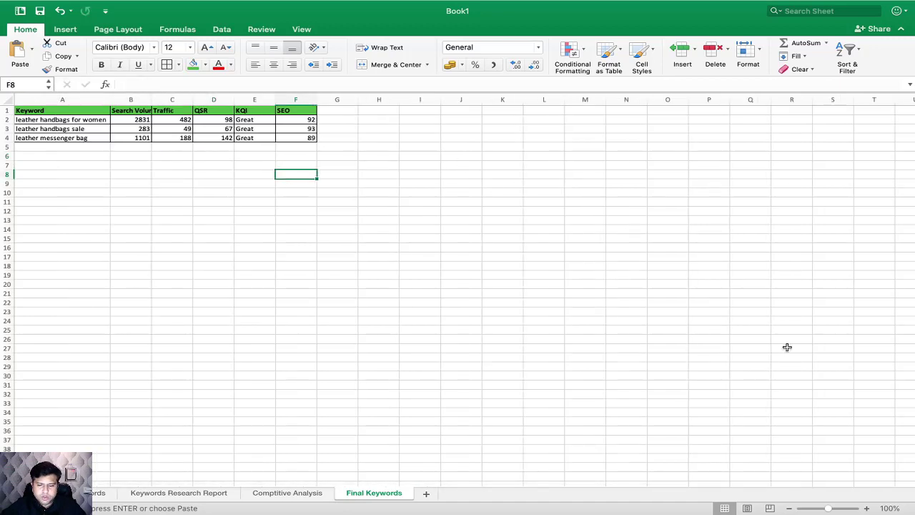
{"action": "left_click", "coordinate": [866, 508]}
{"action": "left_click", "coordinate": [866, 508]}
{"action": "left_click", "coordinate": [866, 509]}
{"action": "left_click", "coordinate": [866, 508]}
{"action": "left_click", "coordinate": [566, 282]}
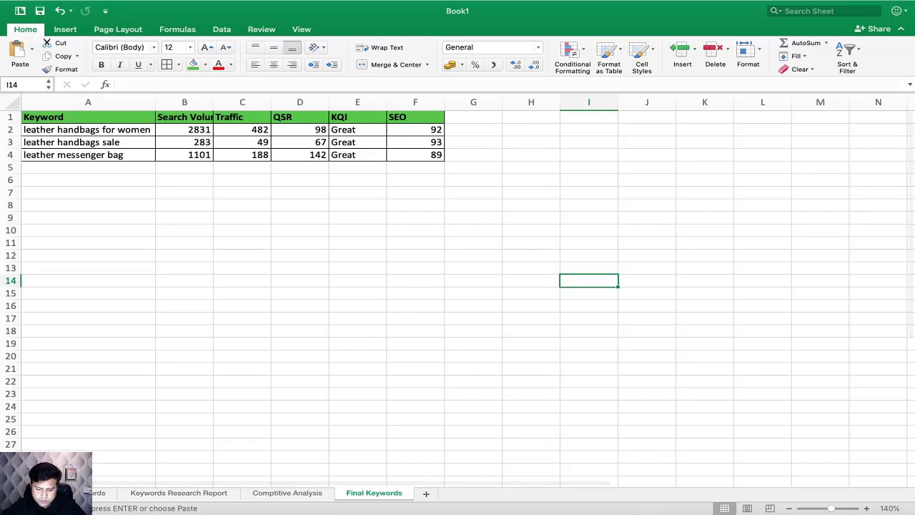
Step: Switch to Chrome, open the Ubersuggest website in a new tab, and dismiss its free registration pop-up
{"action": "left_click", "coordinate": [632, 476]}
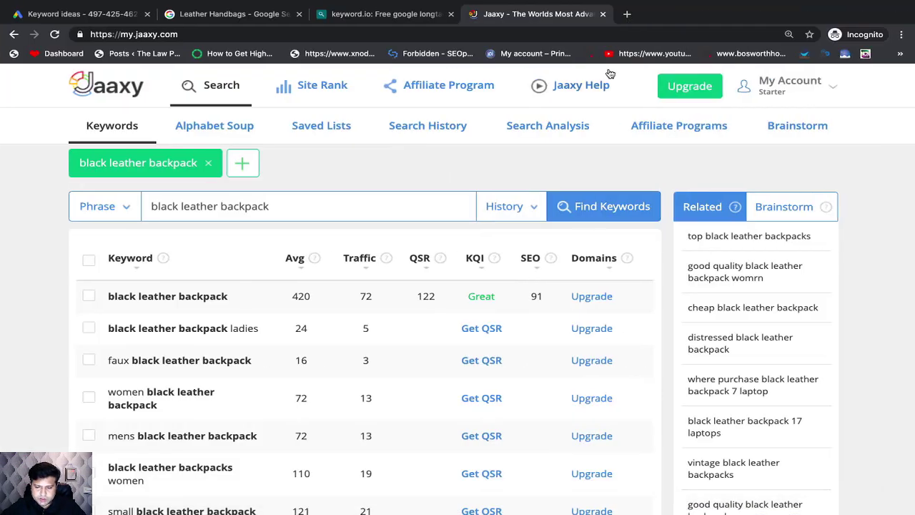
{"action": "left_click", "coordinate": [626, 15]}
{"action": "type", "text": "a"}
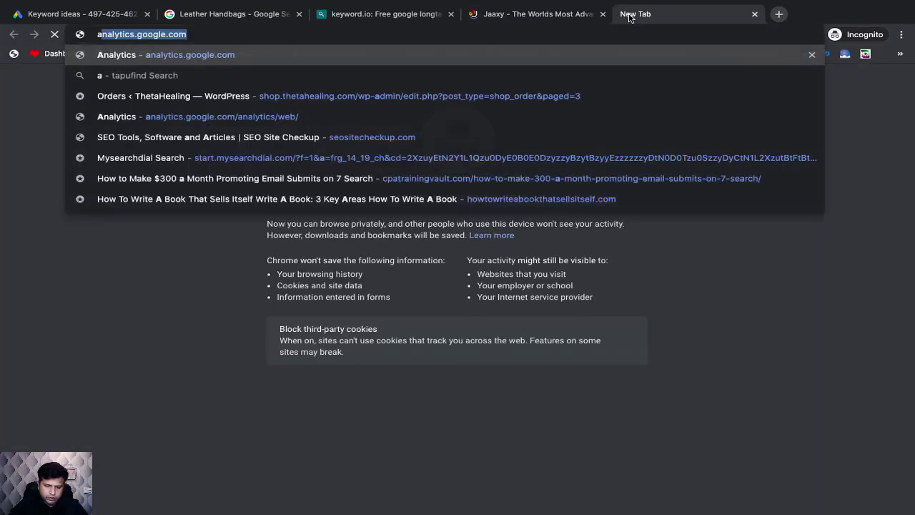
{"action": "key", "text": "BackSpace"}
{"action": "key", "text": "BackSpace"}
{"action": "type", "text": "ube"}
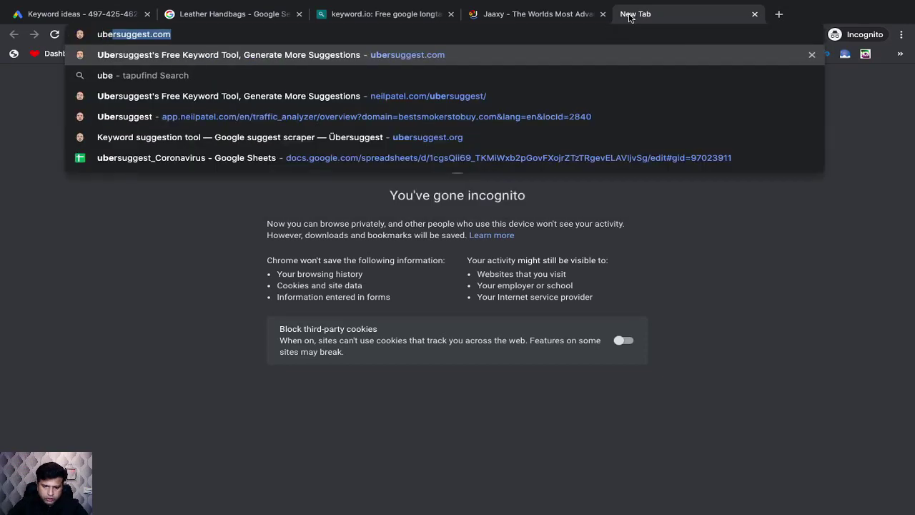
{"action": "type", "text": "r"}
{"action": "key", "text": "Return"}
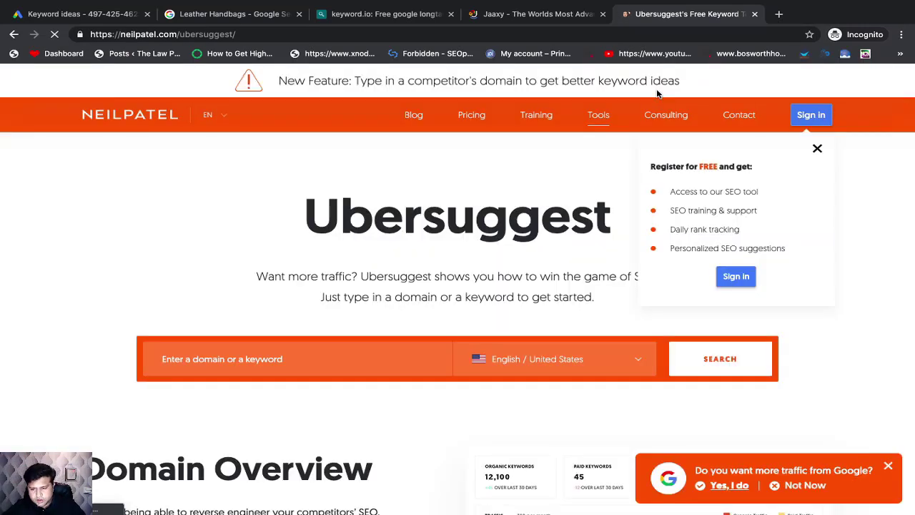
{"action": "left_click", "coordinate": [818, 150]}
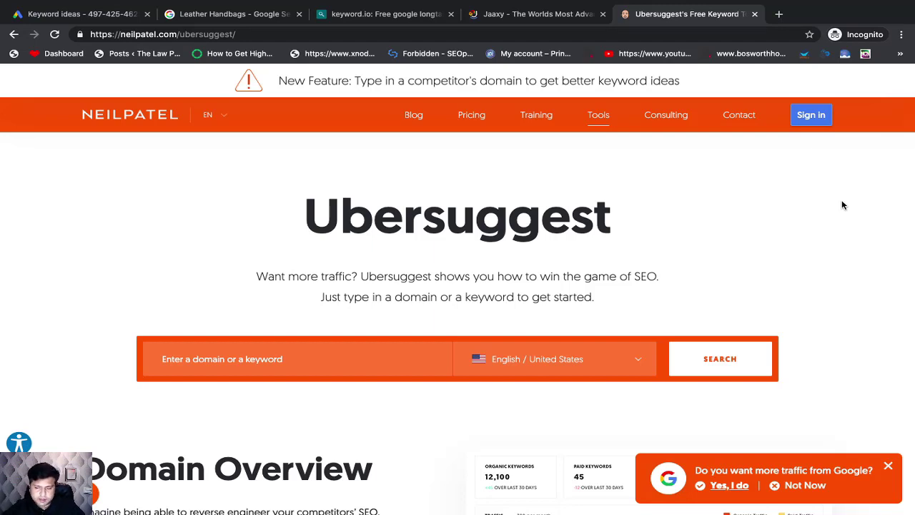
{"action": "scroll", "coordinate": [564, 227], "scroll_direction": "down", "scroll_amount": 1}
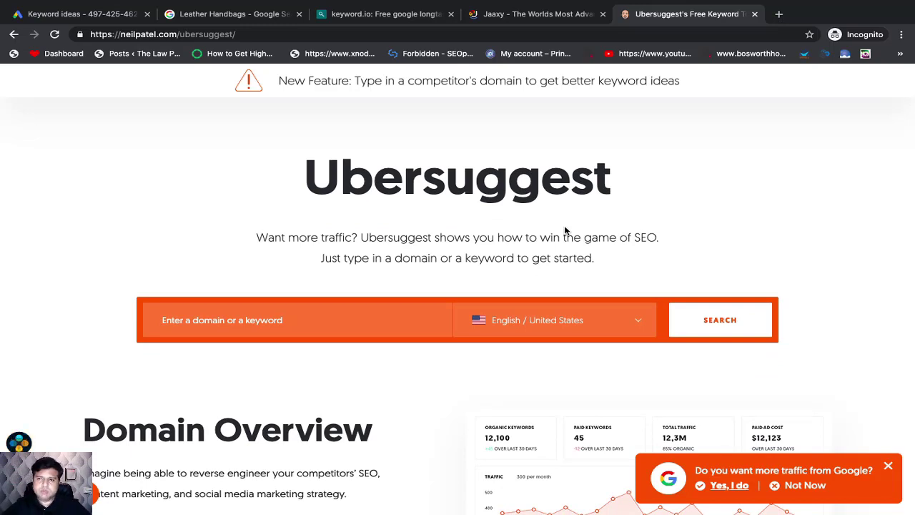
{"action": "scroll", "coordinate": [564, 230], "scroll_direction": "up", "scroll_amount": 1}
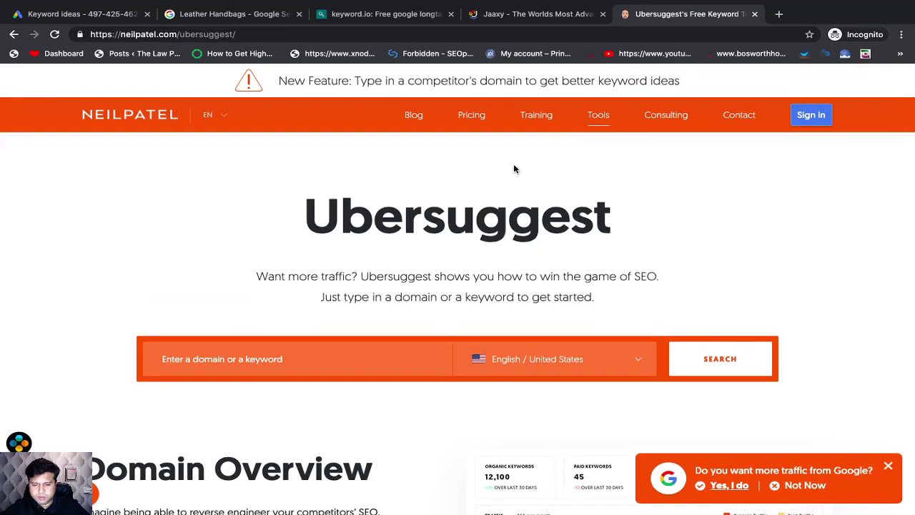
Step: Open Ubersuggest's Pricing page in a new tab and review the monthly prices of the Individual, Business and Enterprise / Agency plans
{"action": "right_click", "coordinate": [473, 121]}
{"action": "left_click", "coordinate": [489, 129]}
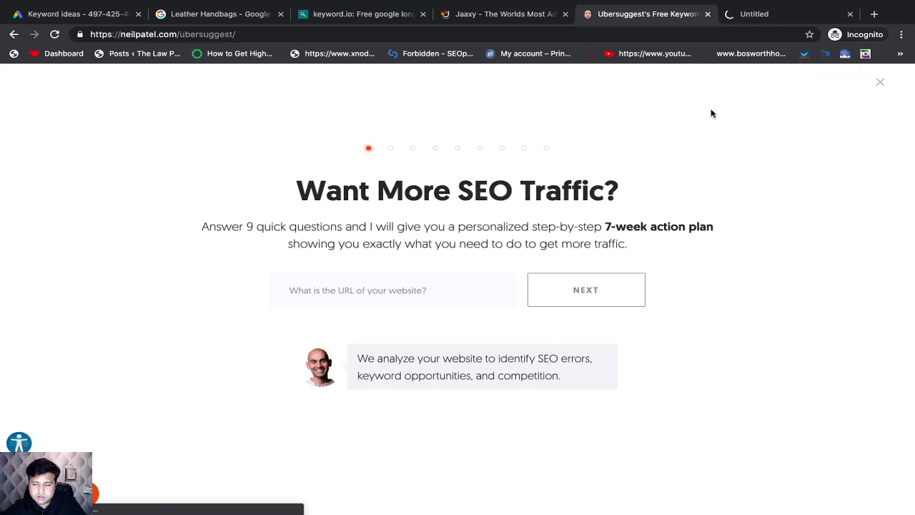
{"action": "left_click", "coordinate": [751, 16]}
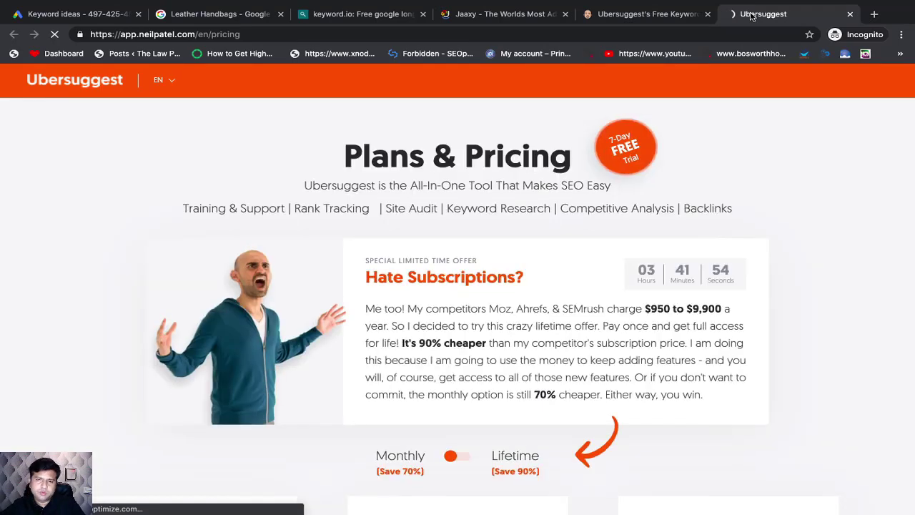
{"action": "scroll", "coordinate": [523, 332], "scroll_direction": "down", "scroll_amount": 3}
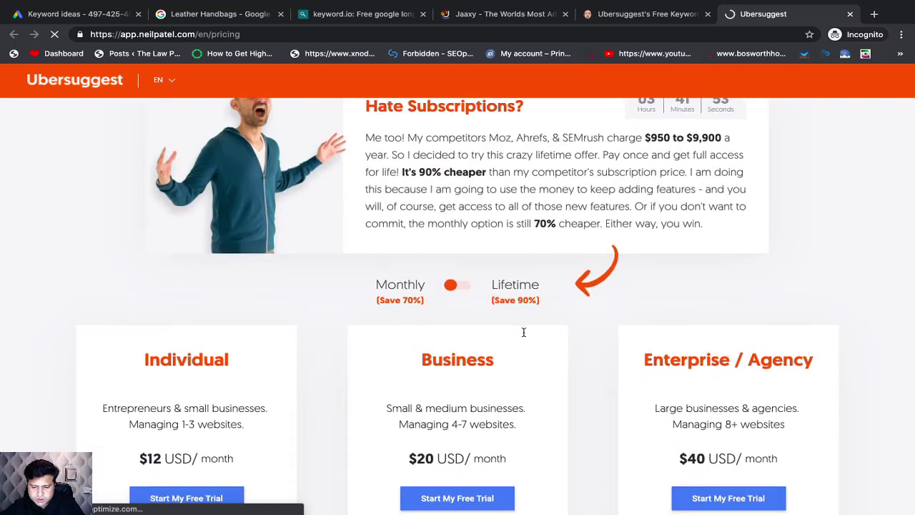
{"action": "scroll", "coordinate": [523, 332], "scroll_direction": "down", "scroll_amount": 3}
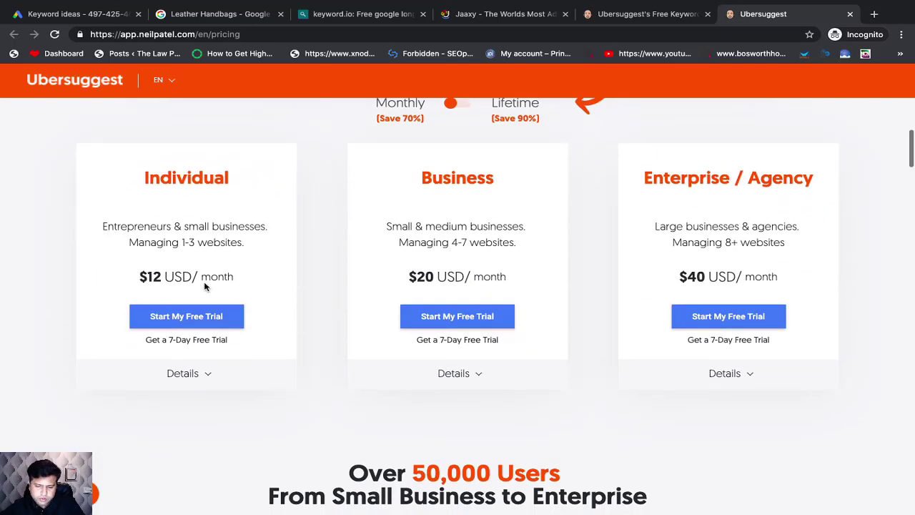
{"action": "scroll", "coordinate": [310, 294], "scroll_direction": "up", "scroll_amount": 2}
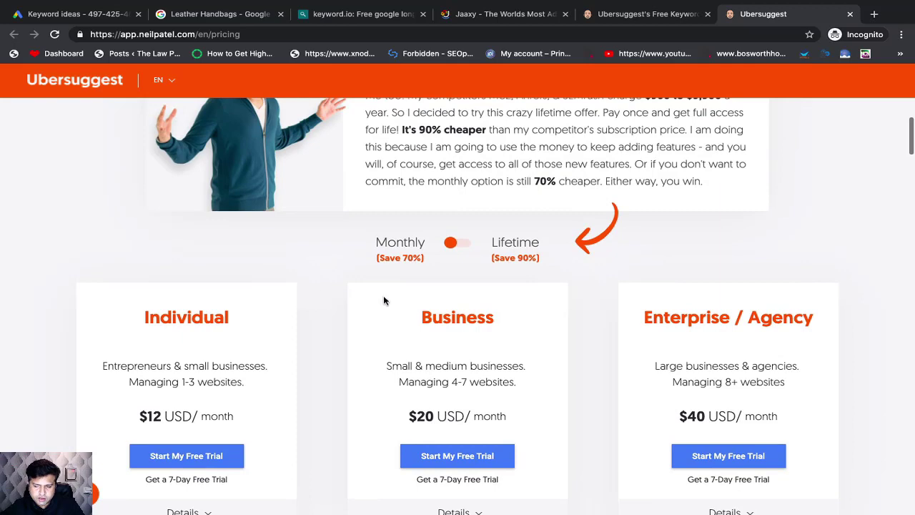
{"action": "scroll", "coordinate": [385, 300], "scroll_direction": "up", "scroll_amount": 5}
{"action": "scroll", "coordinate": [363, 305], "scroll_direction": "down", "scroll_amount": 4}
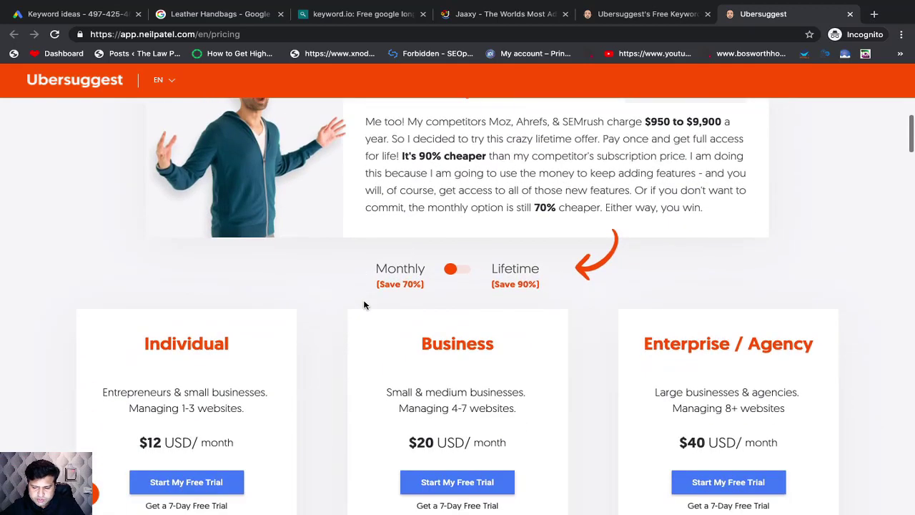
Step: Finish reviewing the Ubersuggest plan prices, return to its keyword search page, and dismiss the SEO traffic questionnaire
{"action": "scroll", "coordinate": [363, 305], "scroll_direction": "down", "scroll_amount": 4}
{"action": "scroll", "coordinate": [363, 305], "scroll_direction": "up", "scroll_amount": 2}
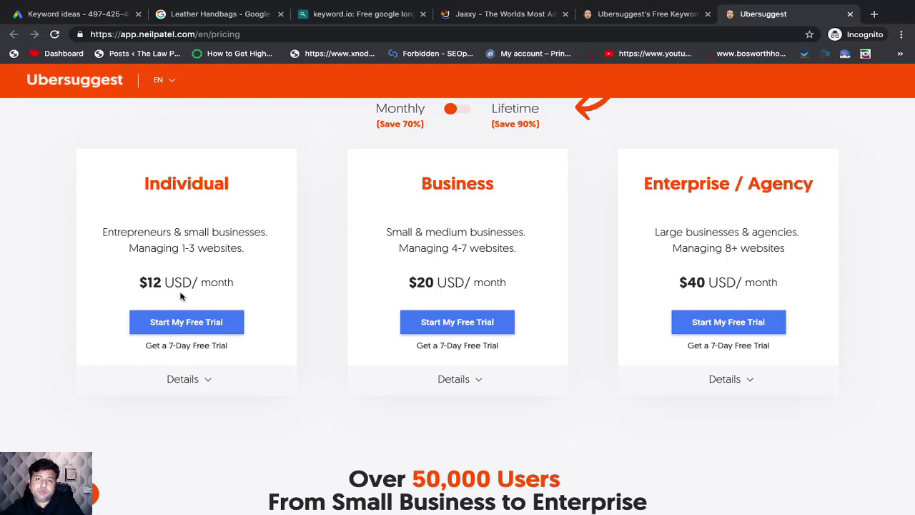
{"action": "left_click", "coordinate": [672, 27]}
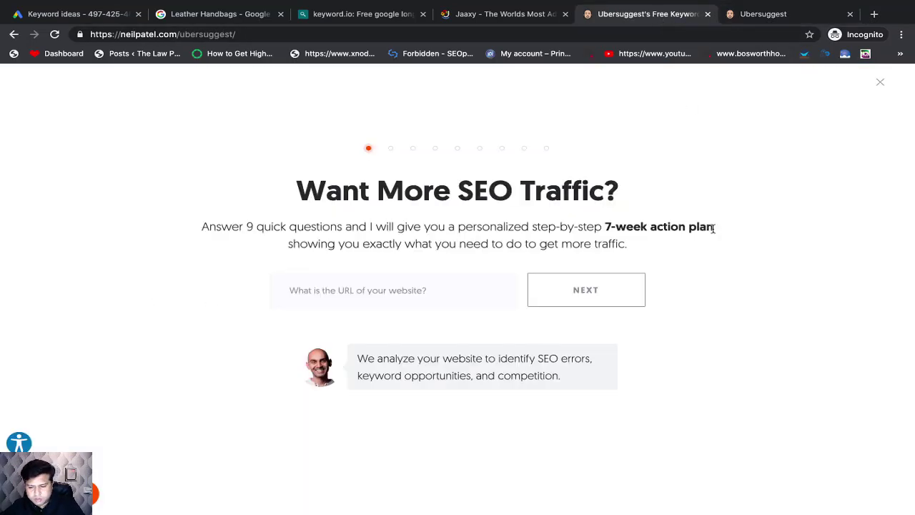
{"action": "left_click", "coordinate": [880, 81]}
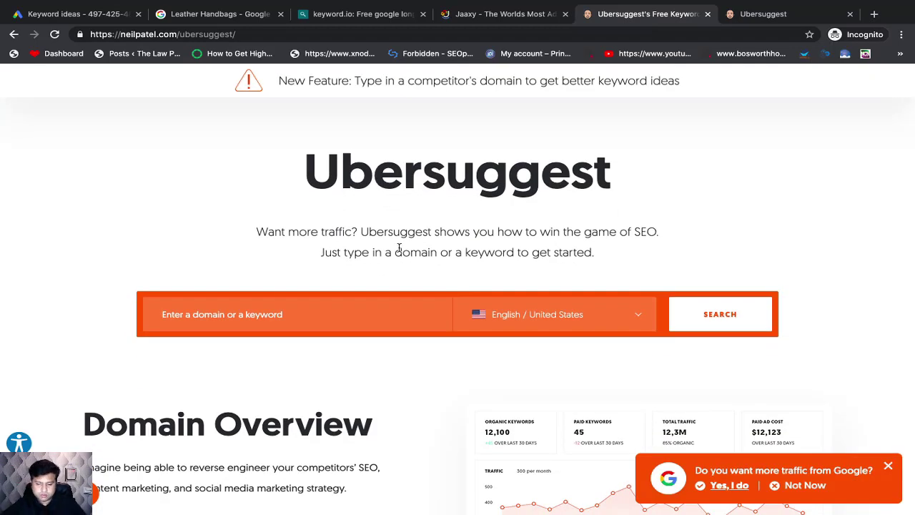
{"action": "scroll", "coordinate": [408, 239], "scroll_direction": "down", "scroll_amount": 3}
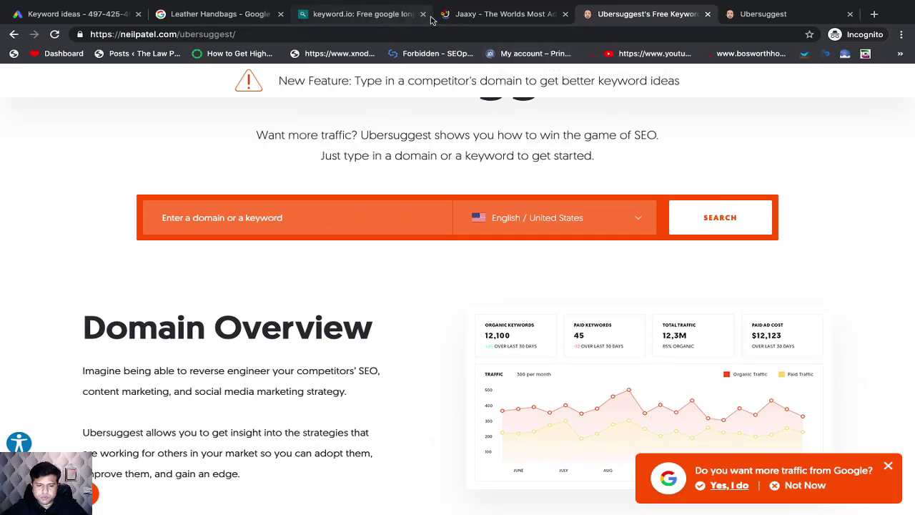
Step: Copy "leather handbags for women" from the Comptitive Analysis sheet in Excel and search for it in Ubersuggest for English / United States
{"action": "key", "text": "super+Tab"}
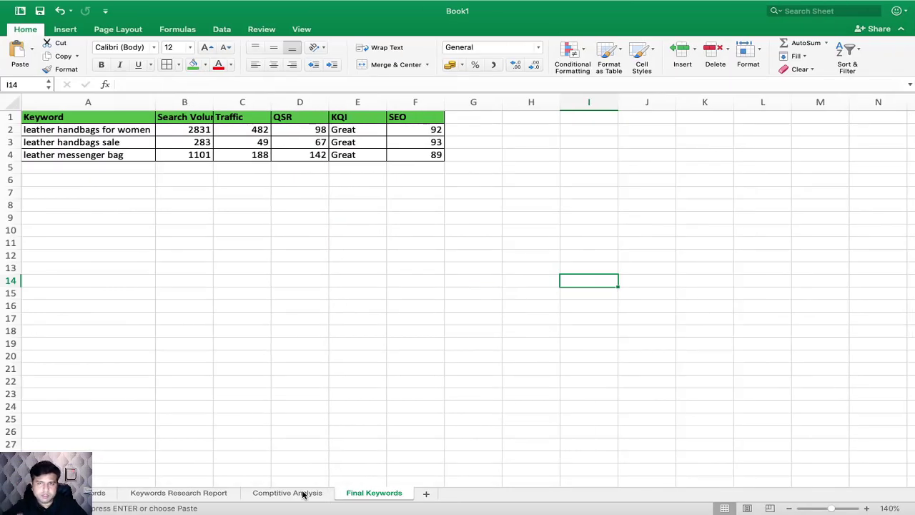
{"action": "left_click", "coordinate": [303, 493]}
{"action": "left_click", "coordinate": [95, 131]}
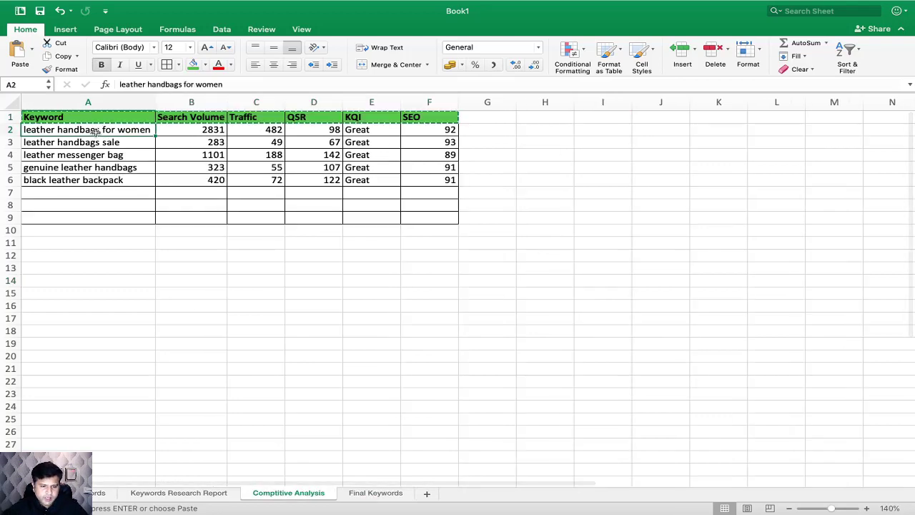
{"action": "key", "text": "super+Tab"}
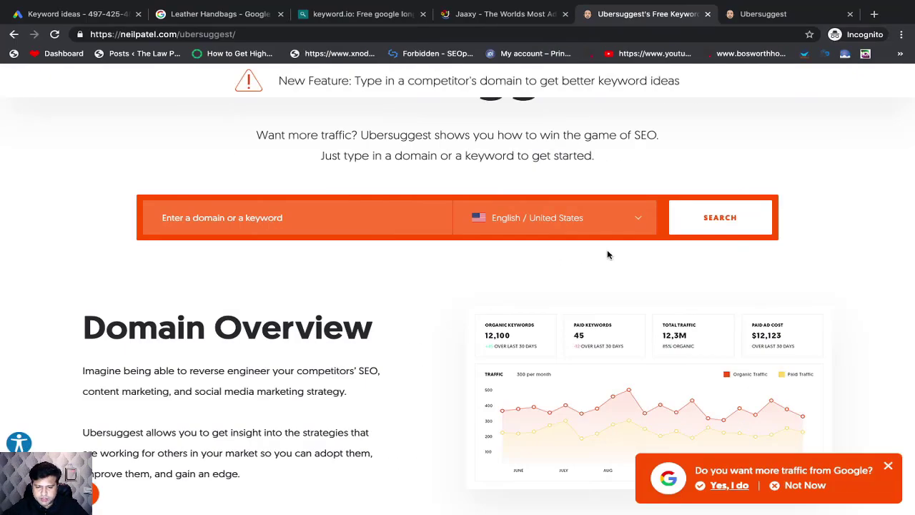
{"action": "left_click", "coordinate": [394, 224]}
{"action": "type", "text": "leather handbags for women"}
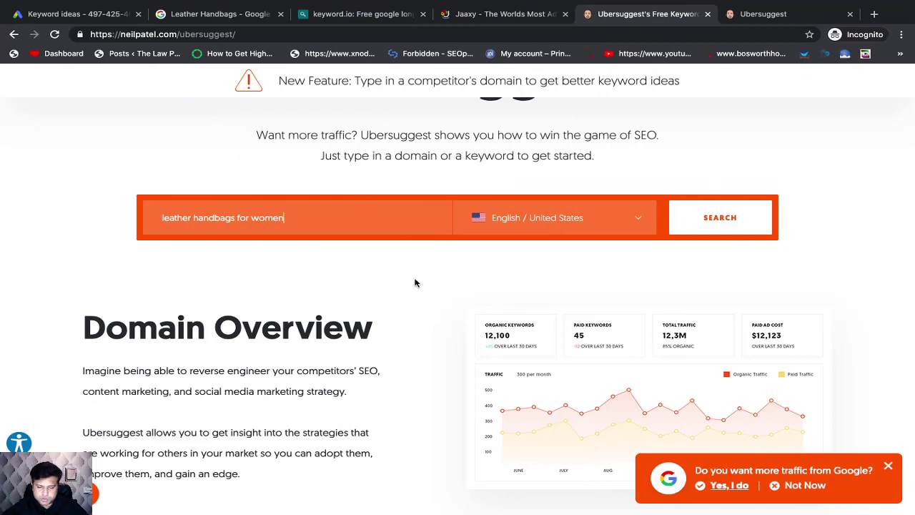
{"action": "left_click", "coordinate": [726, 231]}
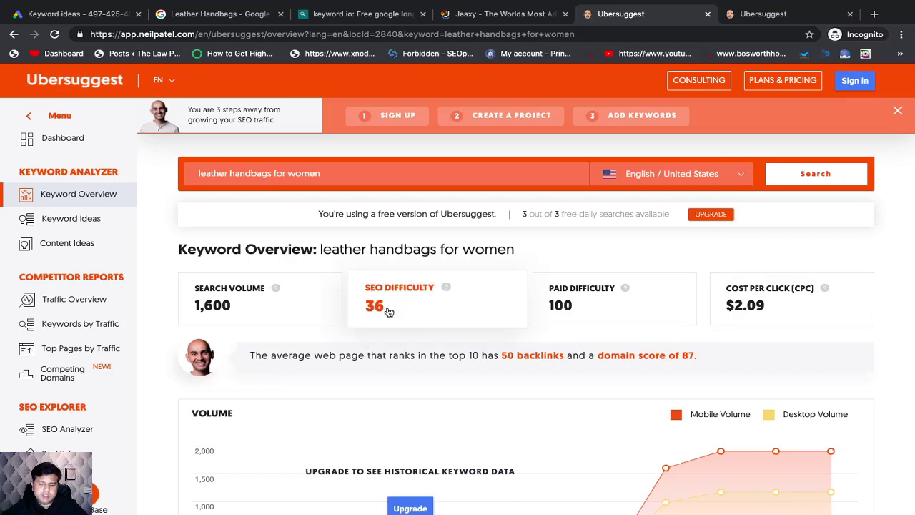
Step: Compare Ubersuggest's search volume for "leather handbags for women" with its average monthly searches in the Keywords Research Report sheet
{"action": "scroll", "coordinate": [386, 314], "scroll_direction": "down", "scroll_amount": 1}
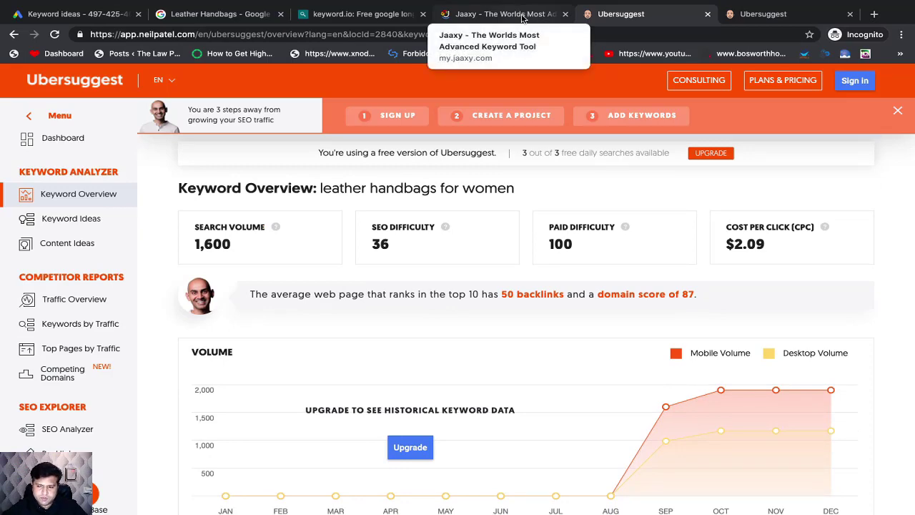
{"action": "key", "text": "super+Tab"}
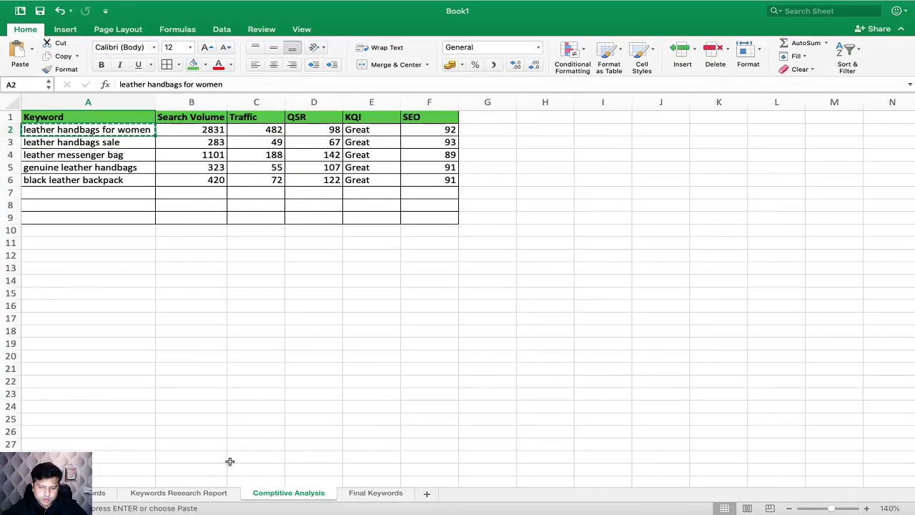
{"action": "left_click", "coordinate": [103, 492]}
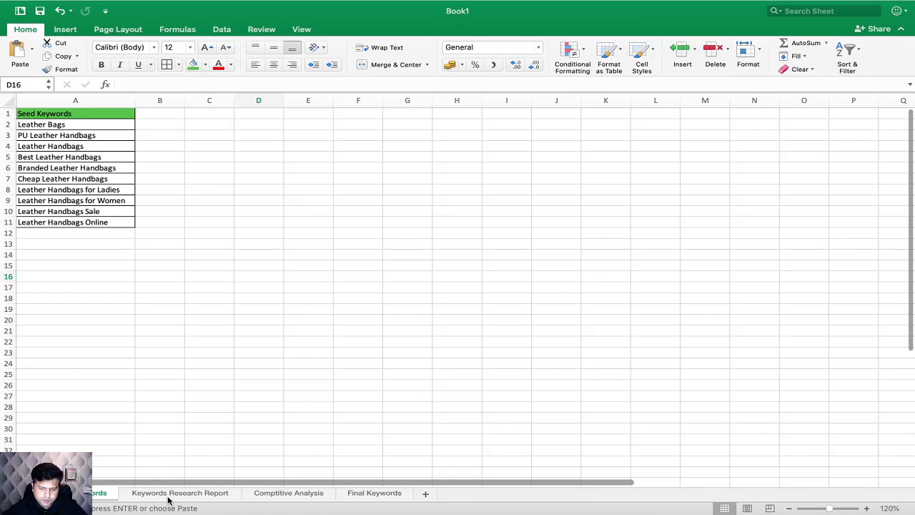
{"action": "left_click", "coordinate": [172, 492]}
{"action": "left_click", "coordinate": [187, 147]}
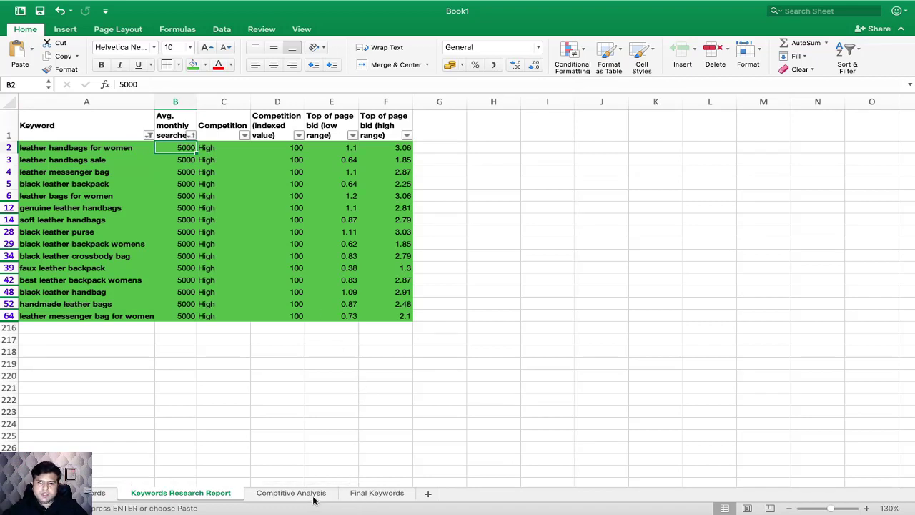
{"action": "left_click", "coordinate": [371, 493]}
{"action": "key", "text": "super+Tab"}
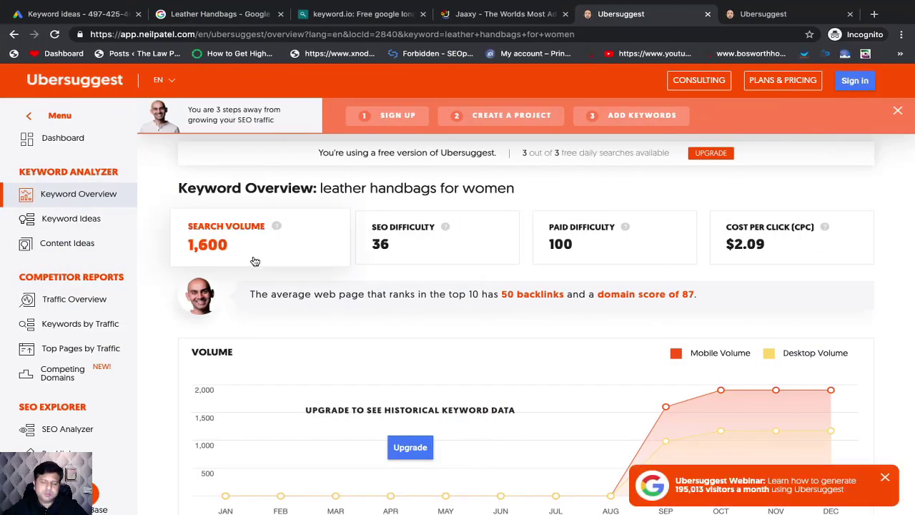
Step: Switch to Excel and duplicate the Comptitive Analysis table A1:F9 on the same sheet, starting at cell A12
{"action": "key", "text": "super+Tab"}
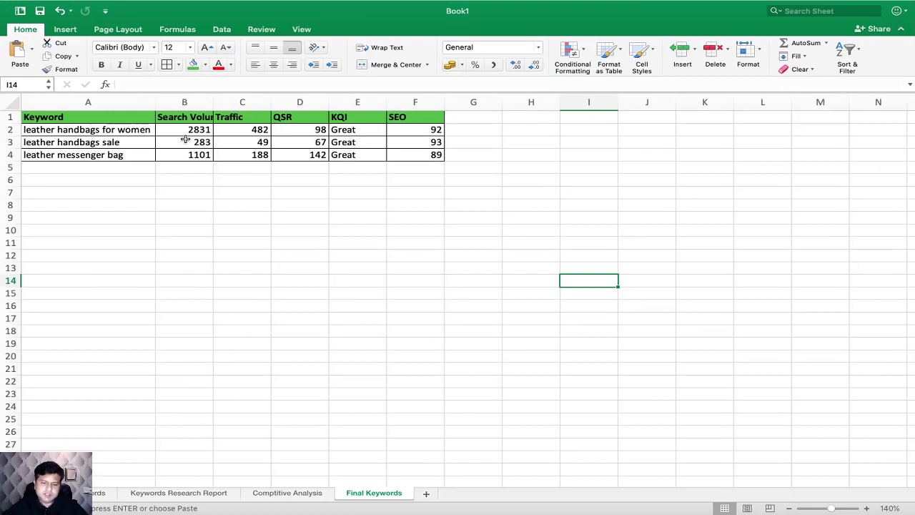
{"action": "left_click", "coordinate": [293, 493]}
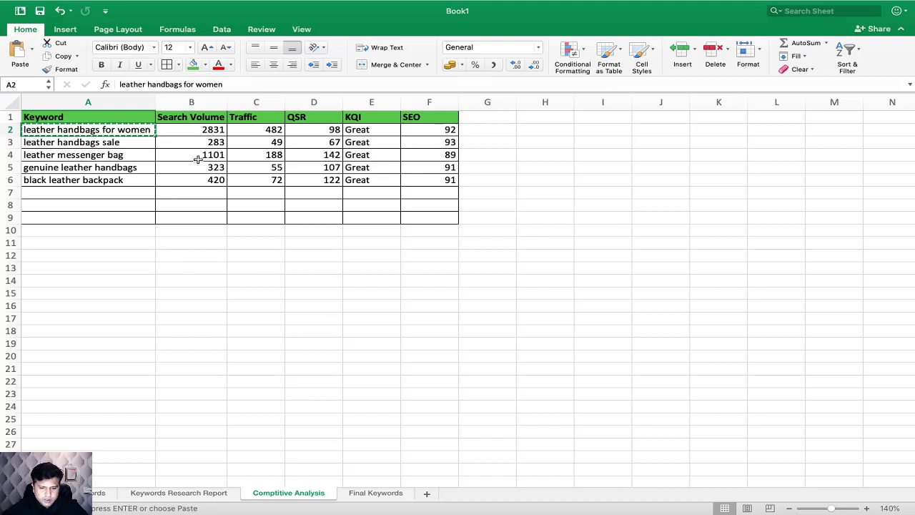
{"action": "left_click_drag", "start_coordinate": [135, 118], "coordinate": [421, 214]}
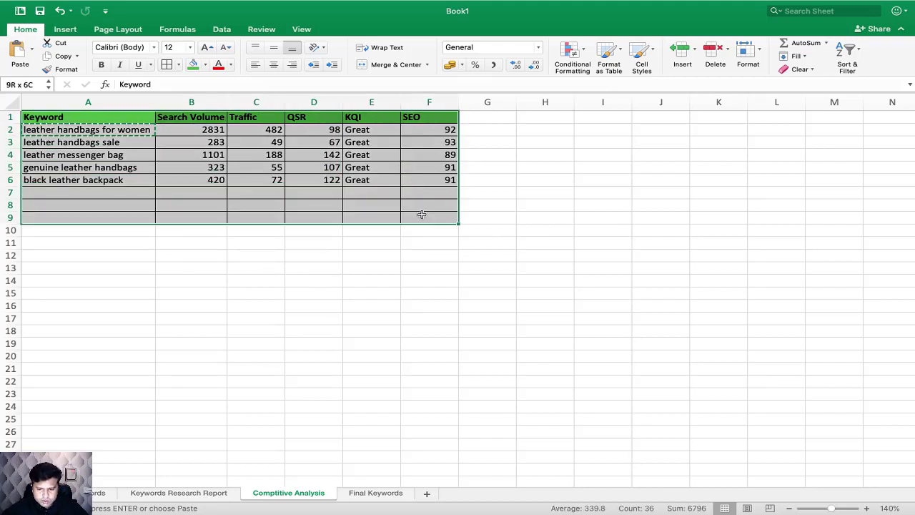
{"action": "key", "text": "ctrl+c"}
{"action": "left_click", "coordinate": [122, 249]}
{"action": "key", "text": "ctrl+v"}
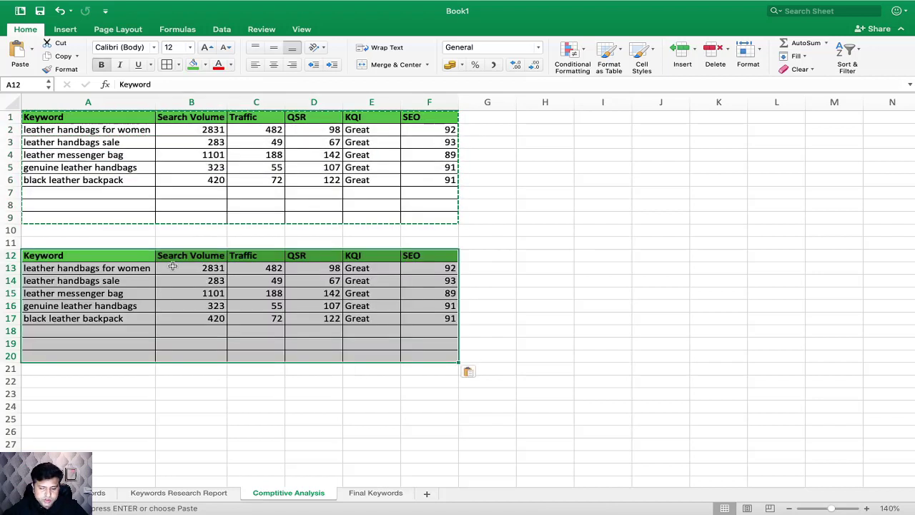
Step: Clear the copied metric values in B13:F18 of the duplicated table, keeping its keywords and headers
{"action": "left_click", "coordinate": [268, 333]}
{"action": "left_click_drag", "start_coordinate": [188, 270], "coordinate": [435, 322]}
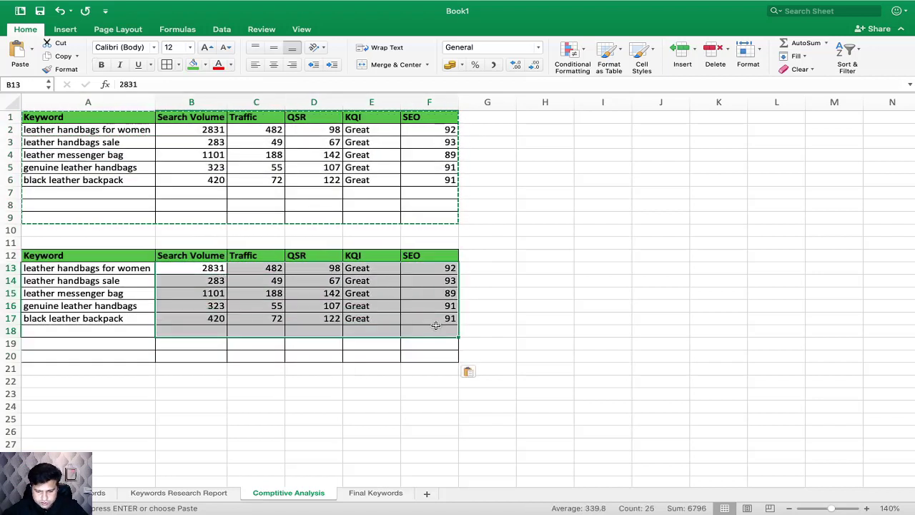
{"action": "key", "text": "Delete"}
Step: Enter Ubersuggest's search volume of 1600 in B13 and rename the duplicated table's Traffic header to SEO Difficulty
{"action": "left_click", "coordinate": [214, 268]}
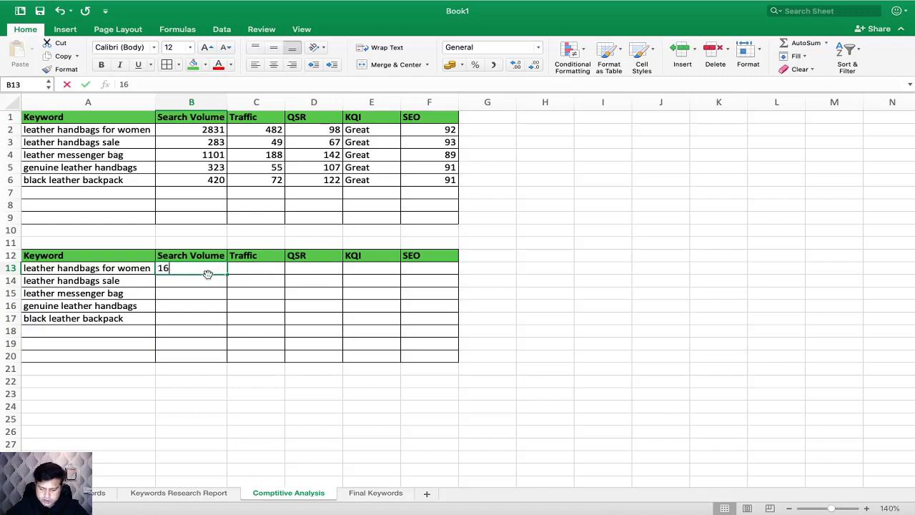
{"action": "key", "text": "super+Tab"}
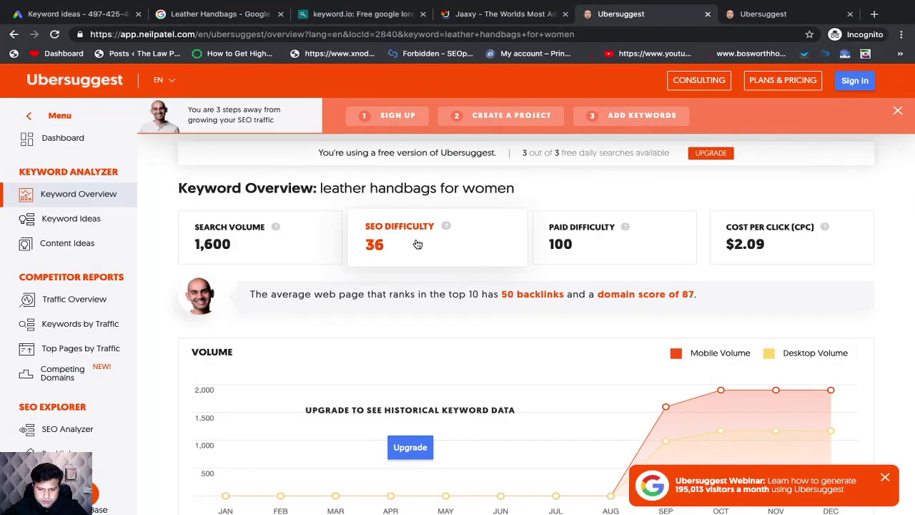
{"action": "key", "text": "super+Tab"}
{"action": "left_click", "coordinate": [245, 256]}
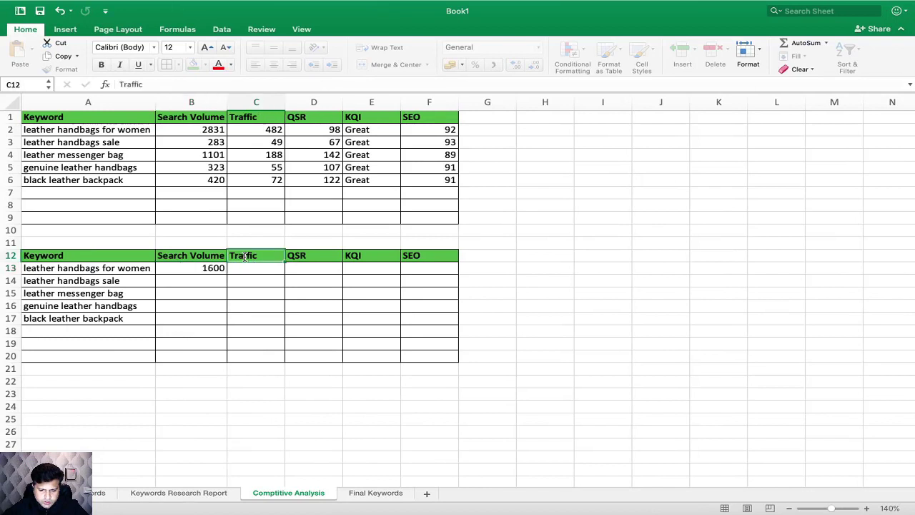
{"action": "type", "text": "SEO Di"}
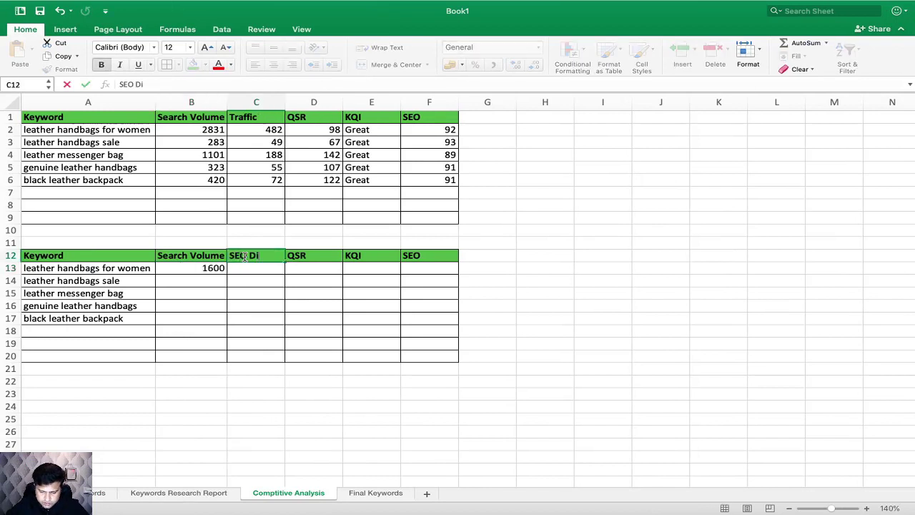
{"action": "type", "text": "fficulty"}
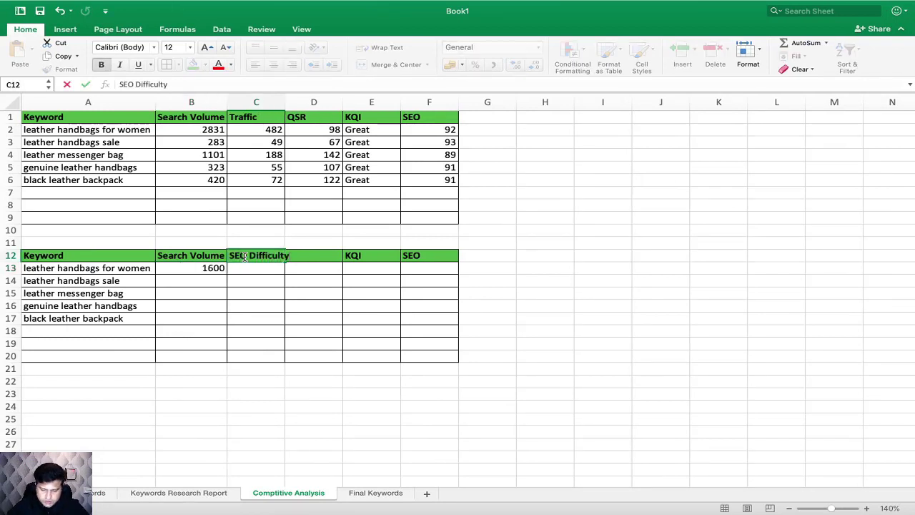
Step: Enter 36 as the SEO difficulty of "leather handbags for women" in C13 and autofit column C
{"action": "left_click", "coordinate": [260, 292]}
{"action": "left_click", "coordinate": [265, 270]}
{"action": "type", "text": "36"}
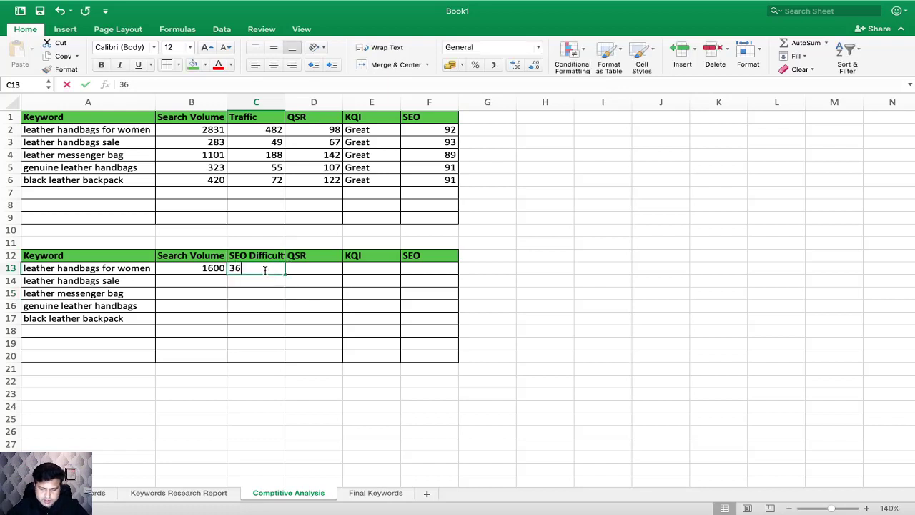
{"action": "left_click", "coordinate": [319, 304]}
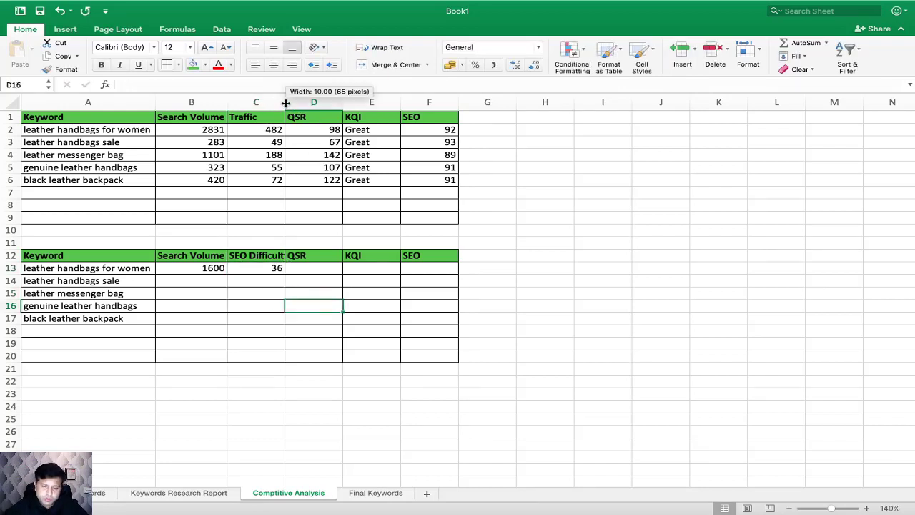
{"action": "double_click", "coordinate": [284, 102]}
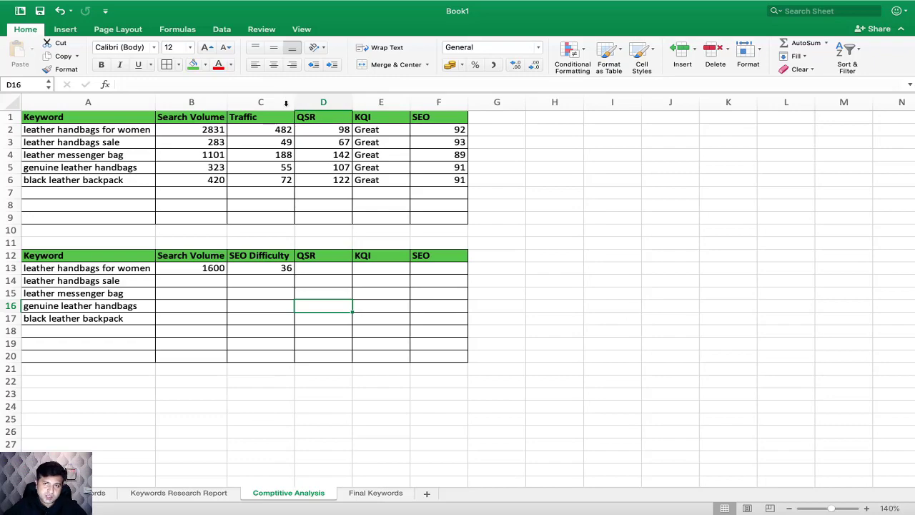
Step: Rename the duplicated table's QSR header to Paid Difficulty and enter Ubersuggest's value of 100 in D13
{"action": "key", "text": "super+Tab"}
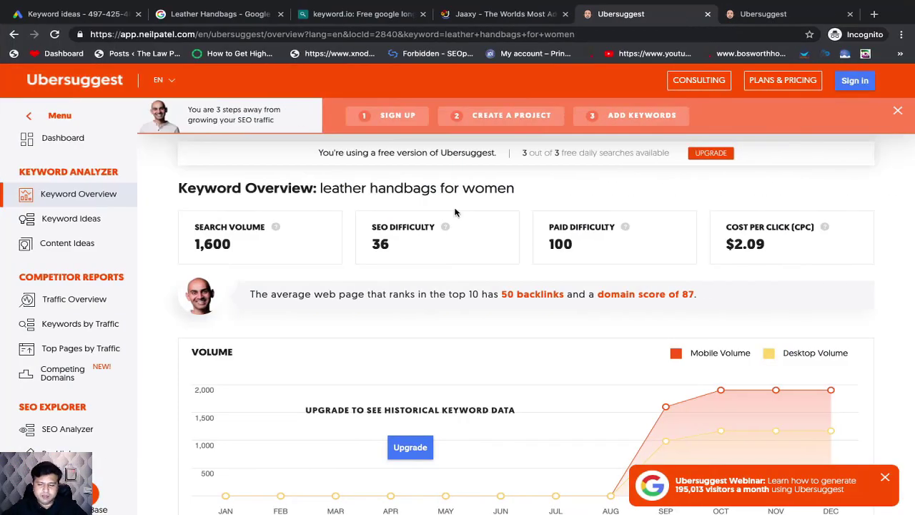
{"action": "key", "text": "super+Tab"}
{"action": "left_click", "coordinate": [314, 257]}
{"action": "type", "text": "Paid"}
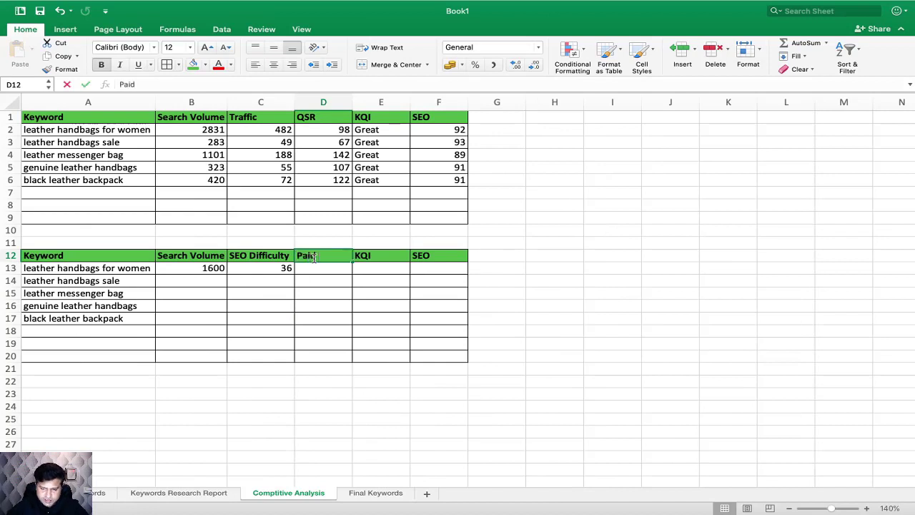
{"action": "type", "text": " Diffuclty"}
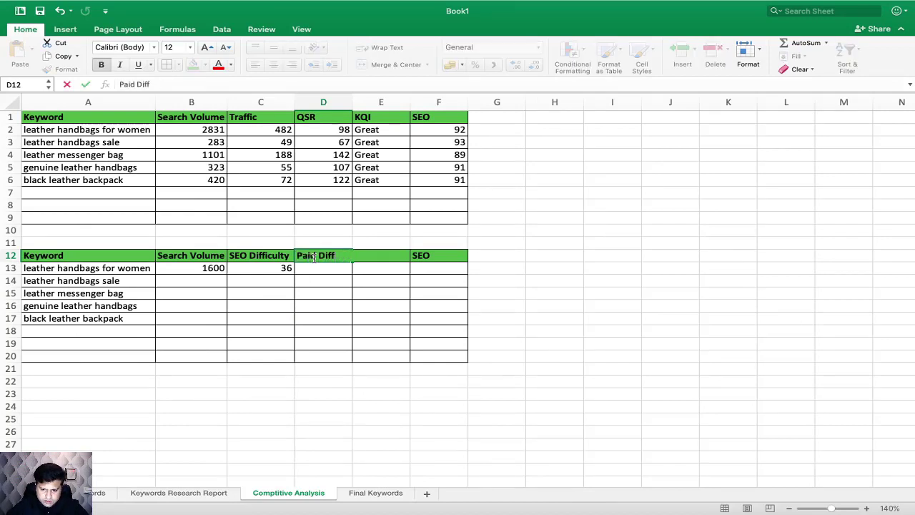
{"action": "key", "text": "Return"}
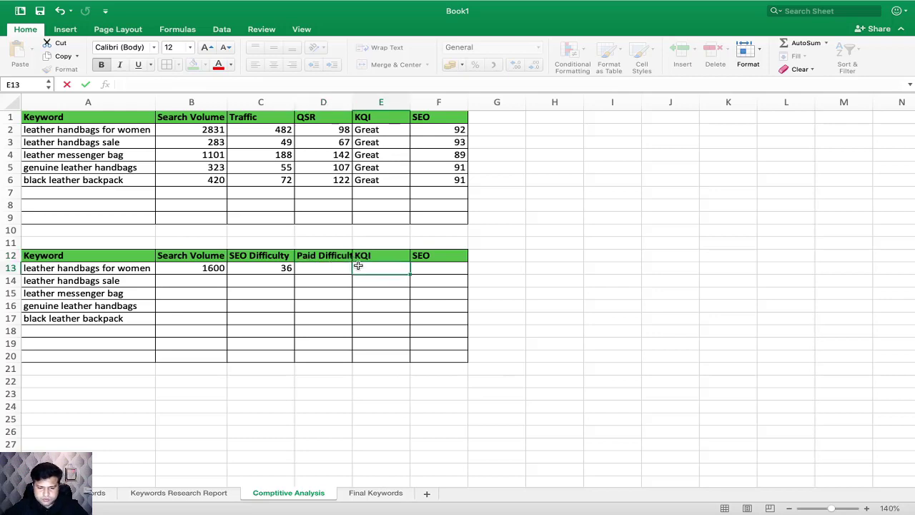
{"action": "type", "text": "100"}
Step: Check the cost per click in Ubersuggest and rename the duplicated table's KQI header in E12 to CPC
{"action": "key", "text": "ctrl+Right"}
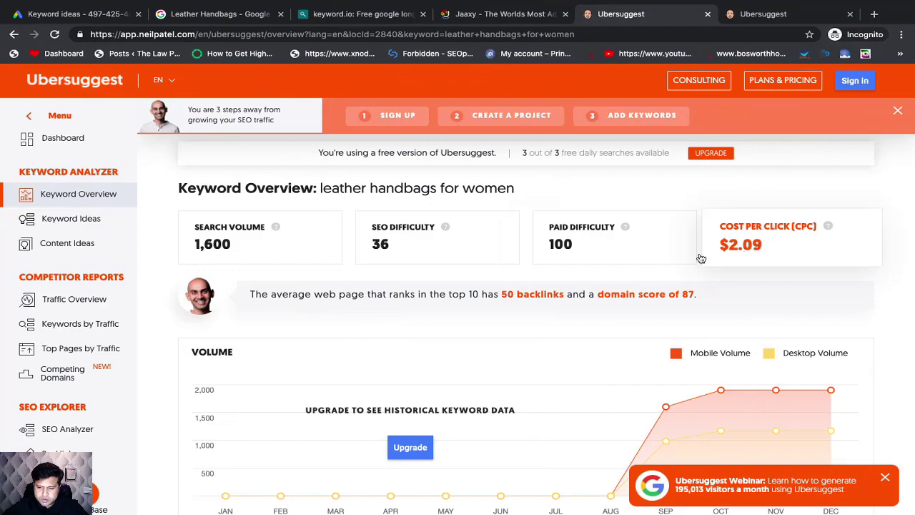
{"action": "key", "text": "ctrl+Left"}
{"action": "left_click", "coordinate": [364, 256]}
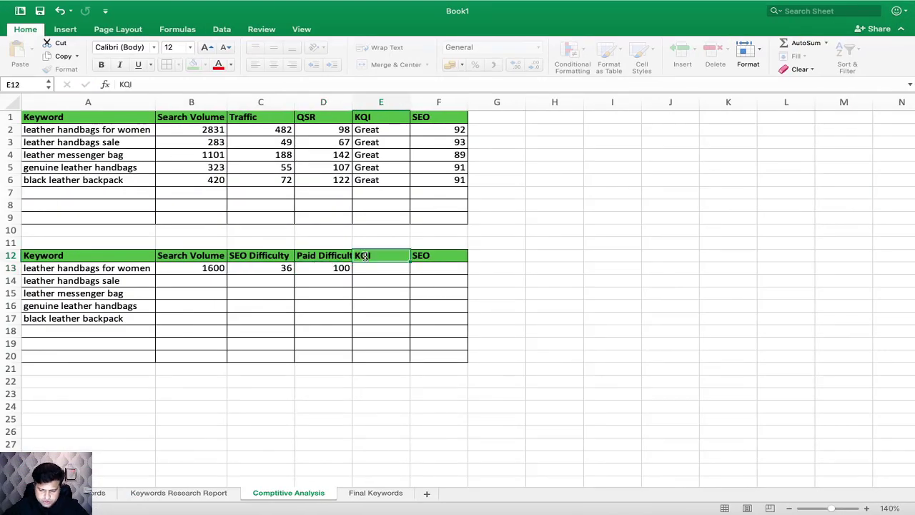
{"action": "type", "text": "C"}
{"action": "left_click", "coordinate": [394, 272]}
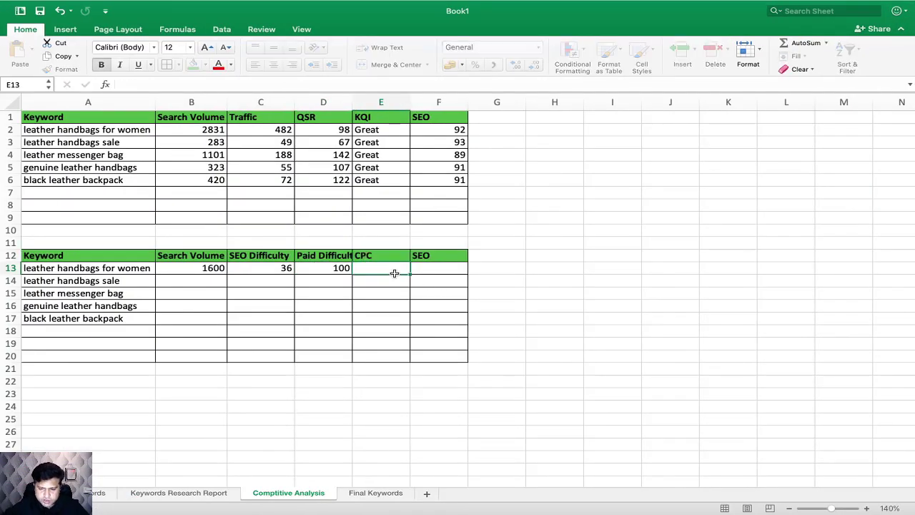
Step: Enter Ubersuggest's cost per click of 2.09 for "leather handbags for women" in E13
{"action": "key", "text": "ctrl+Right"}
{"action": "key", "text": "ctrl+Left"}
{"action": "type", "text": "2.0"}
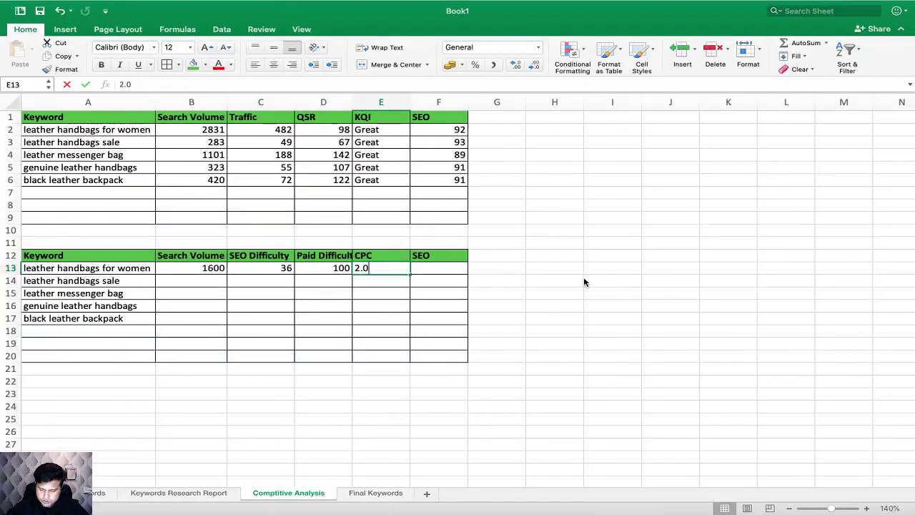
{"action": "type", "text": "8"}
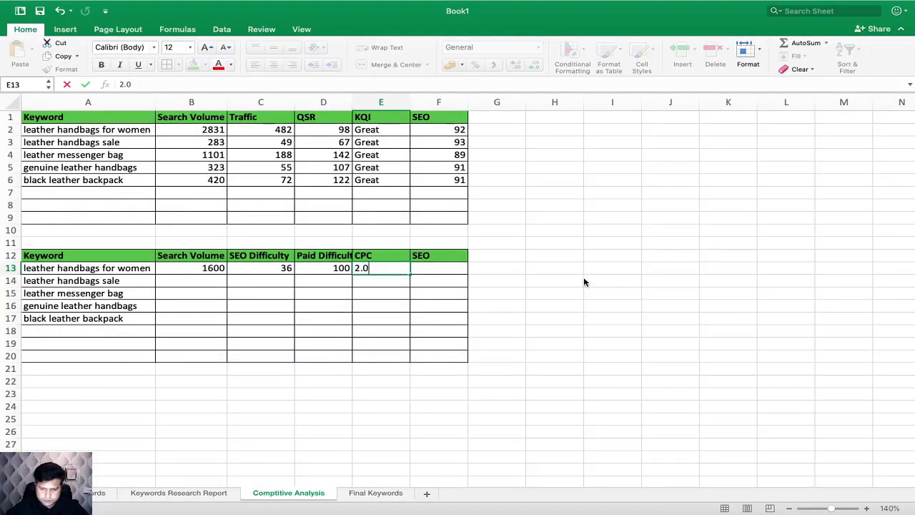
{"action": "type", "text": "9"}
{"action": "left_click", "coordinate": [496, 343]}
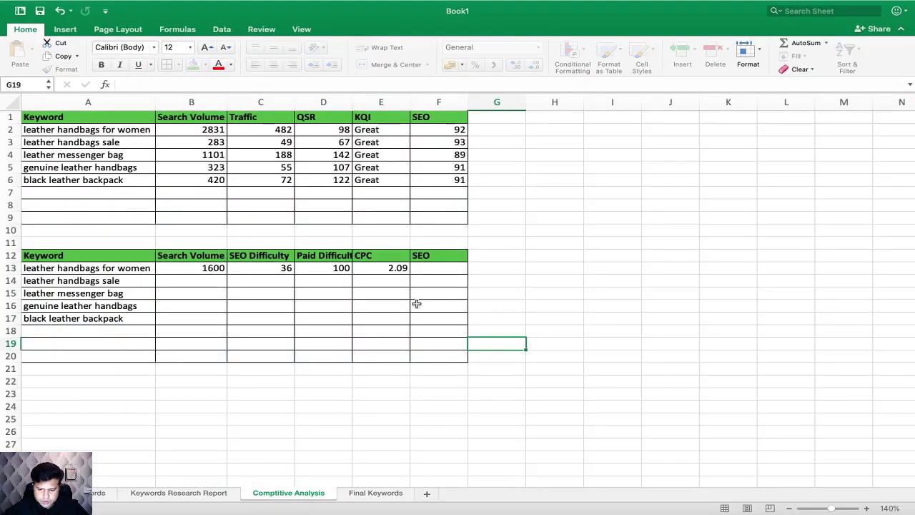
Step: Add the dollar unit to the duplicated table's CPC header so that E12 reads CPC ($)
{"action": "double_click", "coordinate": [377, 255]}
{"action": "type", "text": "($"}
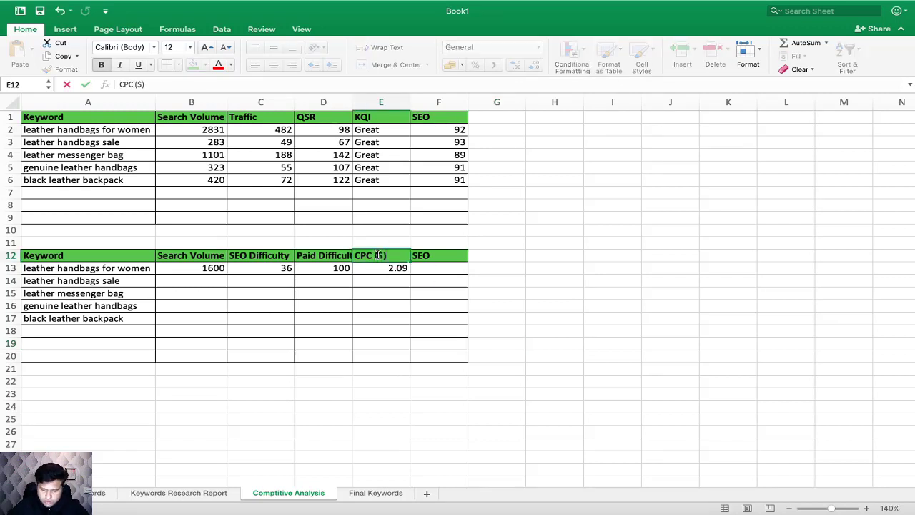
{"action": "key", "text": "Return"}
{"action": "left_click", "coordinate": [431, 266]}
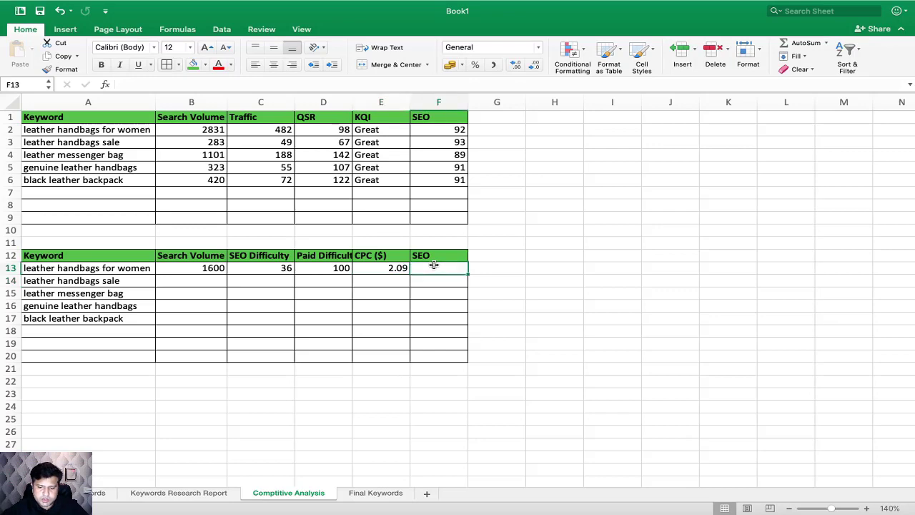
{"action": "left_click_drag", "start_coordinate": [440, 255], "coordinate": [438, 368]}
{"action": "key", "text": "ctrl+Right"}
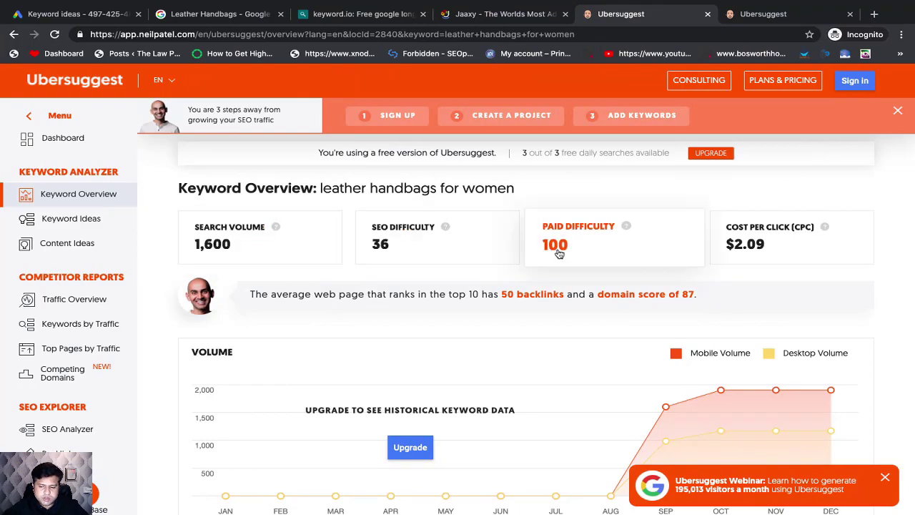
{"action": "key", "text": "ctrl+Left"}
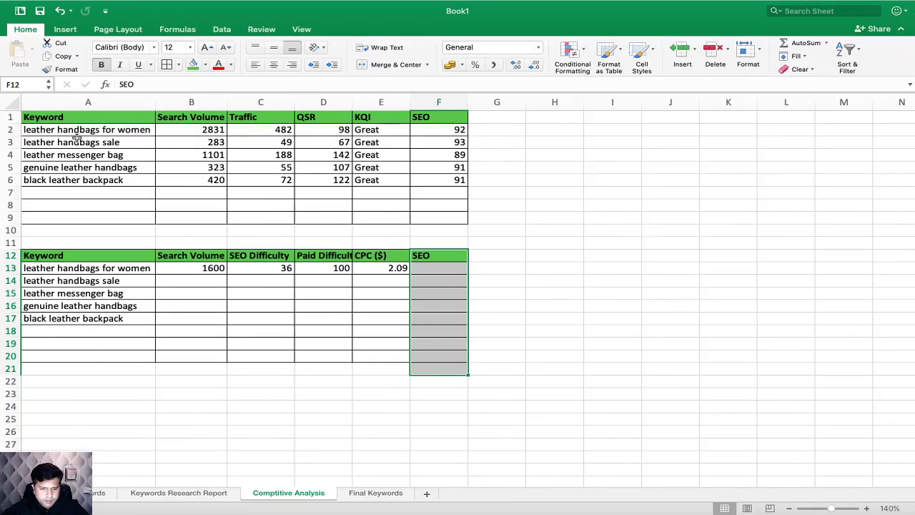
Step: Copy "leather handbags sale" from A3 and look up its keyword overview in Ubersuggest
{"action": "left_click", "coordinate": [74, 142]}
{"action": "key", "text": "ctrl+c"}
{"action": "key", "text": "ctrl+Right"}
{"action": "scroll", "coordinate": [318, 165], "scroll_direction": "up", "scroll_amount": 2}
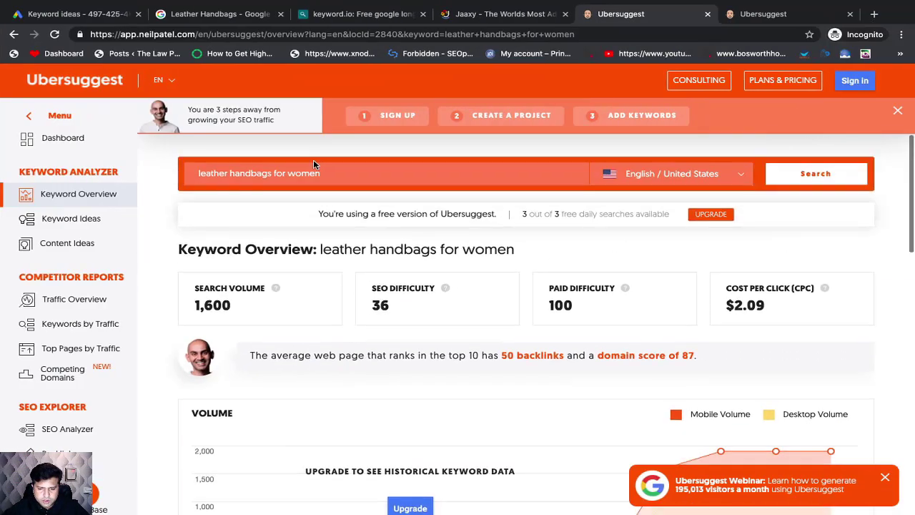
{"action": "scroll", "coordinate": [311, 258], "scroll_direction": "down", "scroll_amount": 10}
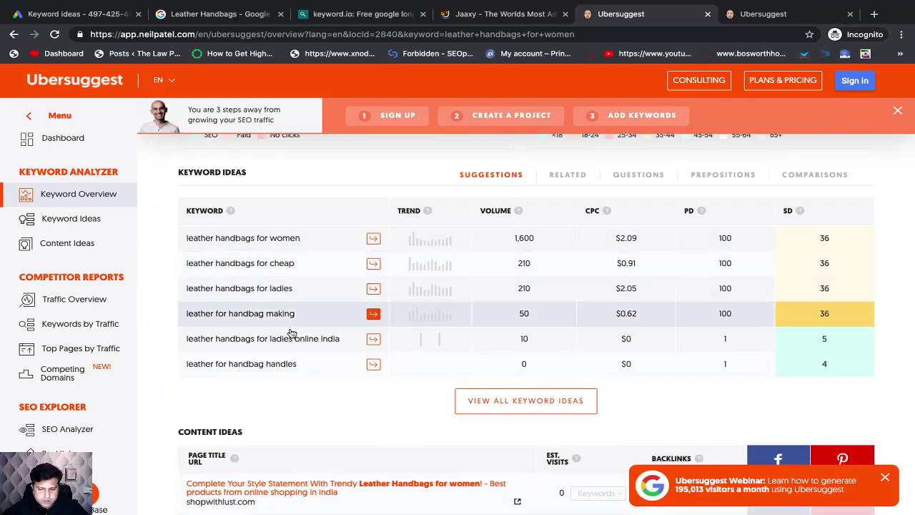
{"action": "scroll", "coordinate": [515, 379], "scroll_direction": "down", "scroll_amount": 5}
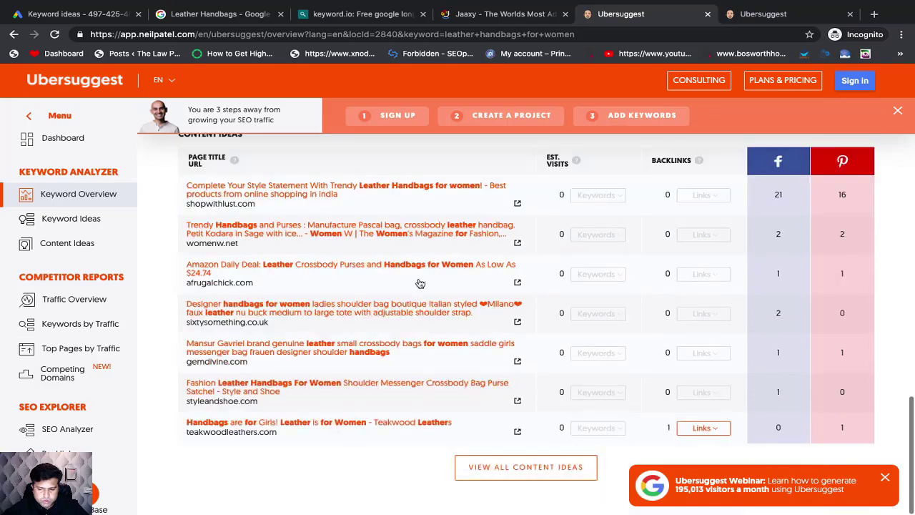
{"action": "scroll", "coordinate": [422, 293], "scroll_direction": "up", "scroll_amount": 10}
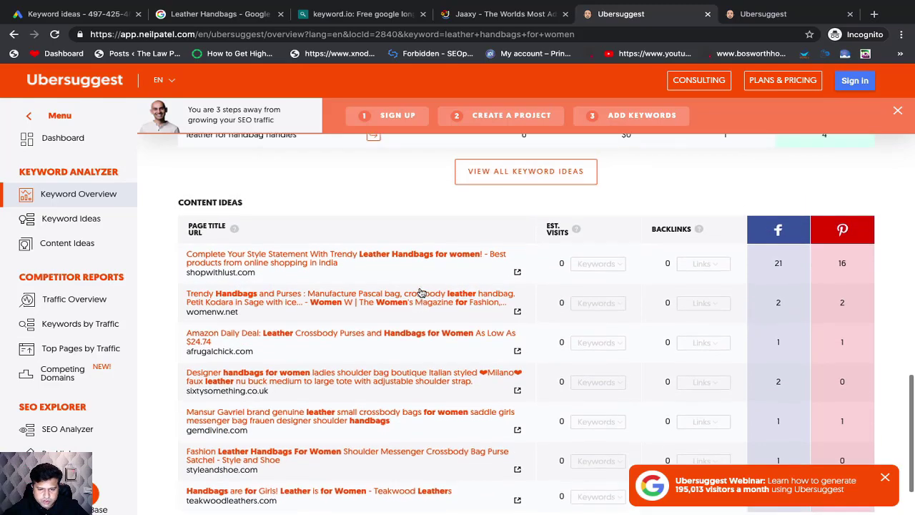
{"action": "scroll", "coordinate": [421, 292], "scroll_direction": "down", "scroll_amount": 8}
{"action": "scroll", "coordinate": [421, 292], "scroll_direction": "down", "scroll_amount": 2}
{"action": "scroll", "coordinate": [422, 293], "scroll_direction": "up", "scroll_amount": 10}
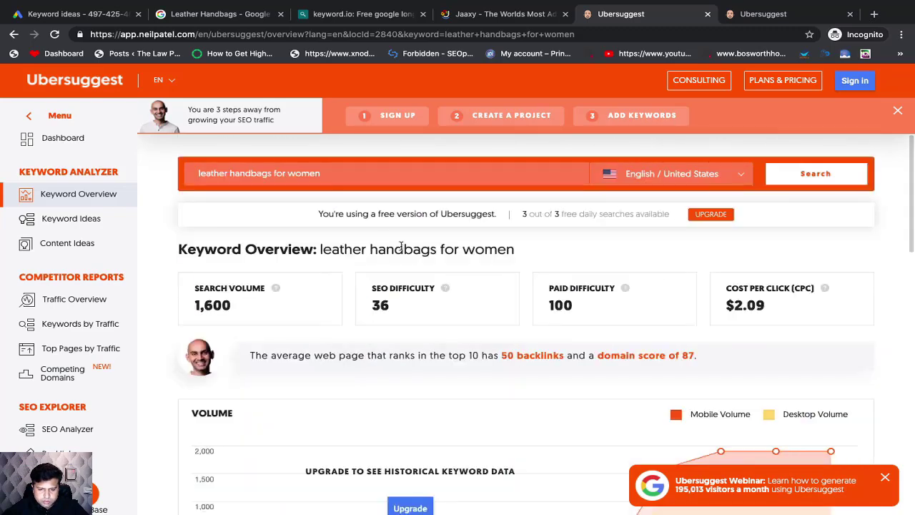
{"action": "triple_click", "coordinate": [304, 178]}
{"action": "scroll", "coordinate": [415, 251], "scroll_direction": "down", "scroll_amount": 1}
{"action": "key", "text": "super+bracketleft"}
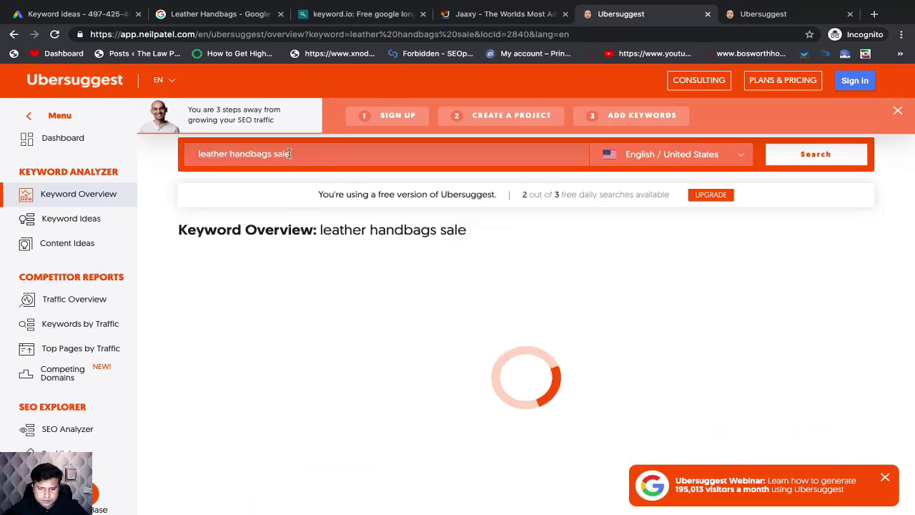
{"action": "scroll", "coordinate": [498, 286], "scroll_direction": "down", "scroll_amount": 1}
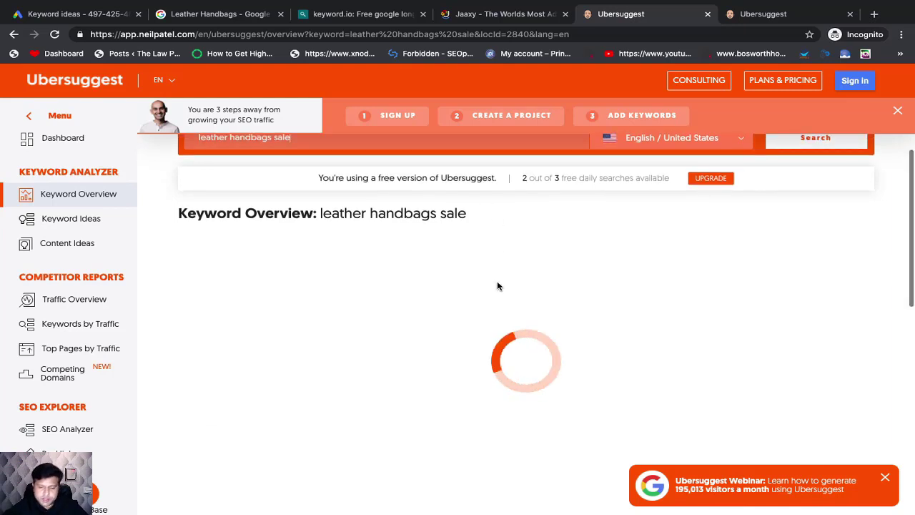
{"action": "scroll", "coordinate": [498, 286], "scroll_direction": "down", "scroll_amount": 1}
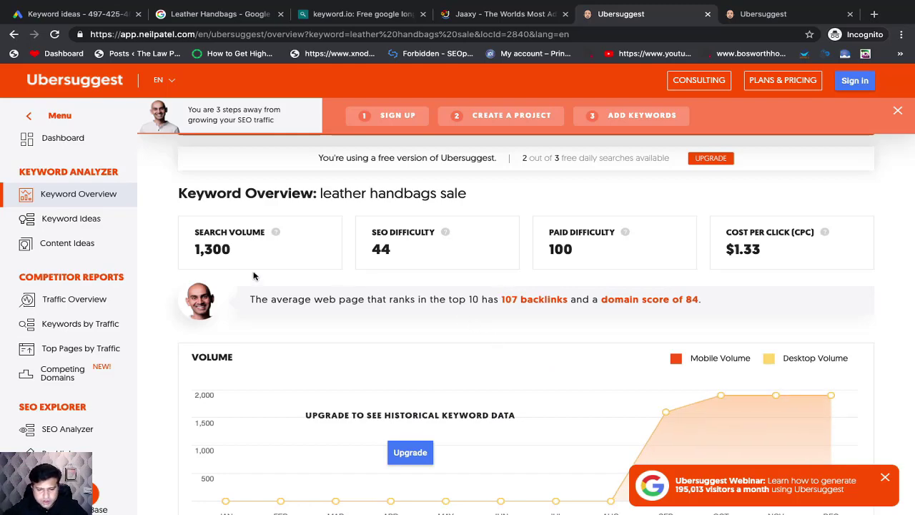
Step: Enter Ubersuggest's search volume of 1300 in B14 and SEO difficulty of 44 in C14 for "leather handbags sale"
{"action": "key", "text": "ctrl+Left"}
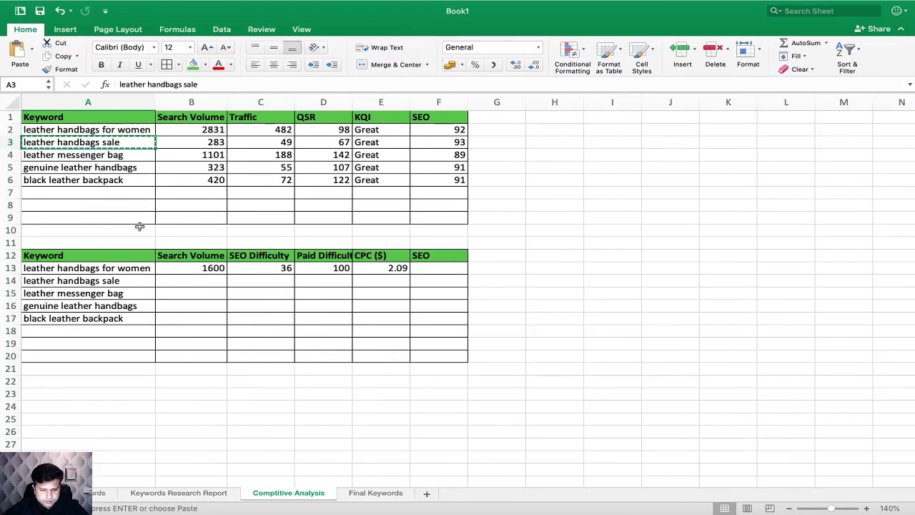
{"action": "left_click", "coordinate": [184, 281]}
{"action": "type", "text": "1300"}
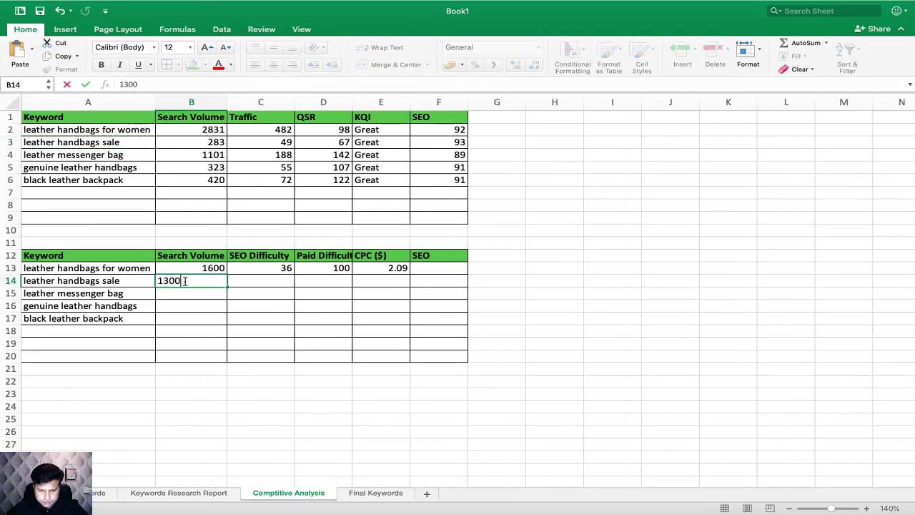
{"action": "key", "text": "ctrl+Right"}
{"action": "key", "text": "ctrl+Left"}
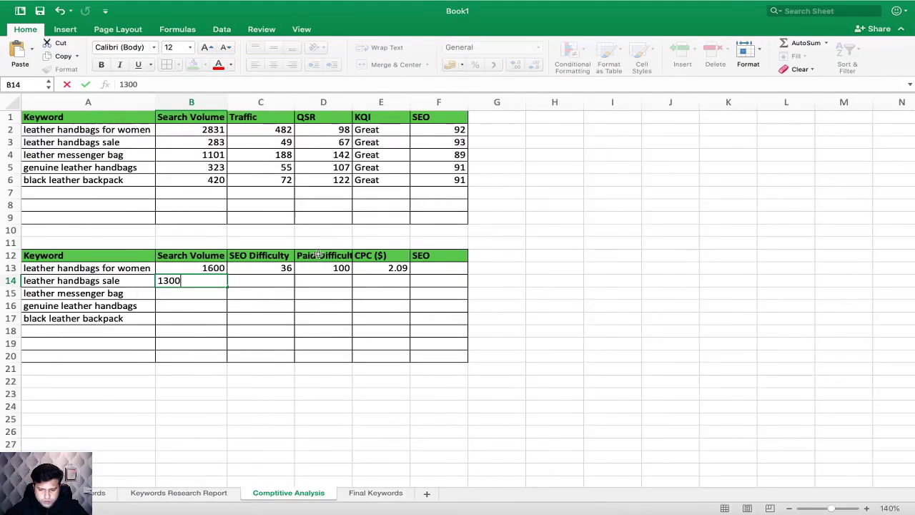
{"action": "left_click", "coordinate": [271, 281]}
{"action": "type", "text": "44"}
{"action": "key", "text": "Tab"}
Step: Enter Ubersuggest's paid difficulty of 100 in D14 and CPC of 1.33 in E14 for "leather handbags sale"
{"action": "key", "text": "ctrl+Right"}
{"action": "key", "text": "ctrl+Left"}
{"action": "type", "text": "100"}
{"action": "key", "text": "ctrl+Right"}
{"action": "key", "text": "ctrl+Left"}
{"action": "left_click", "coordinate": [398, 282]}
{"action": "type", "text": "1."}
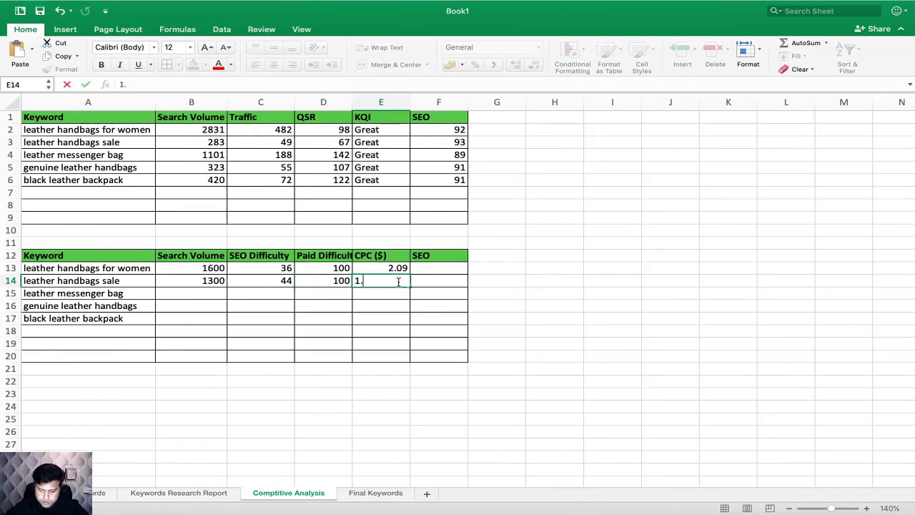
{"action": "type", "text": "33"}
{"action": "left_click", "coordinate": [453, 308]}
Step: Copy "leather messenger bag" from A15 and look up its keyword overview in Ubersuggest
{"action": "left_click", "coordinate": [98, 297]}
{"action": "key", "text": "ctrl+c"}
{"action": "key", "text": "ctrl+Right"}
{"action": "scroll", "coordinate": [451, 210], "scroll_direction": "up", "scroll_amount": 2}
{"action": "triple_click", "coordinate": [300, 165]}
{"action": "key", "text": "ctrl+v"}
{"action": "key", "text": "Return"}
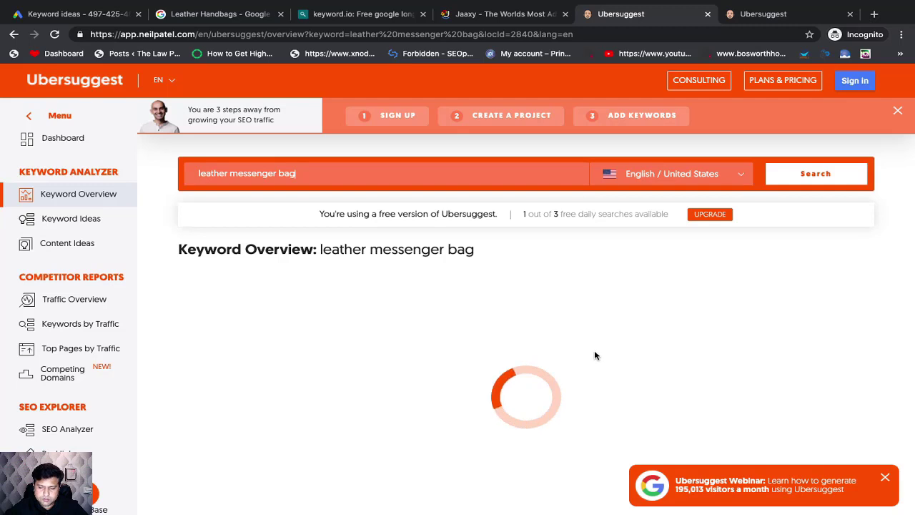
{"action": "scroll", "coordinate": [496, 357], "scroll_direction": "down", "scroll_amount": 2}
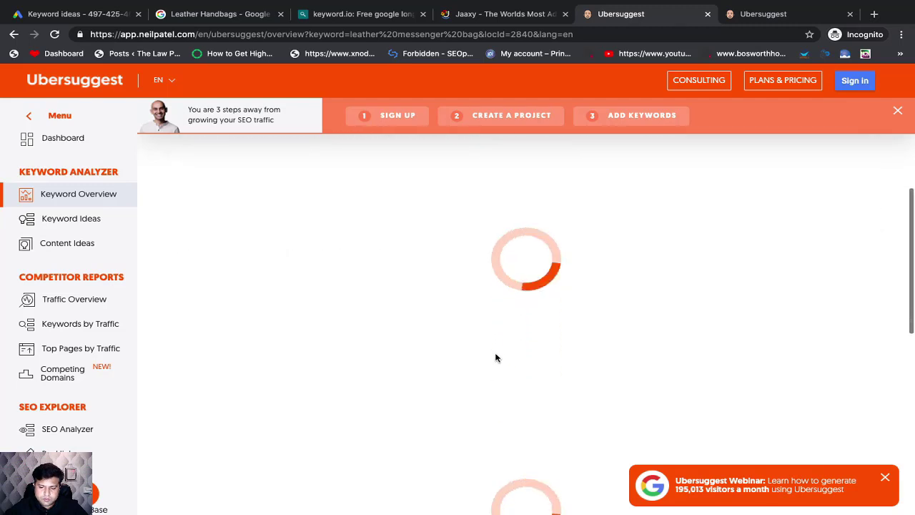
{"action": "scroll", "coordinate": [496, 357], "scroll_direction": "up", "scroll_amount": 2}
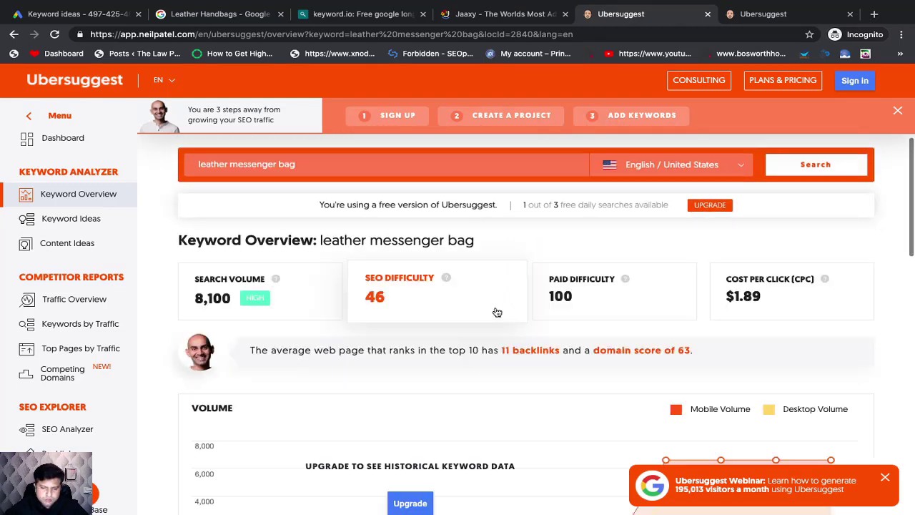
Step: Enter Ubersuggest's search volume of 8100 in B15 and SEO difficulty of 46 in C15 for "leather messenger bag"
{"action": "key", "text": "ctrl+Left"}
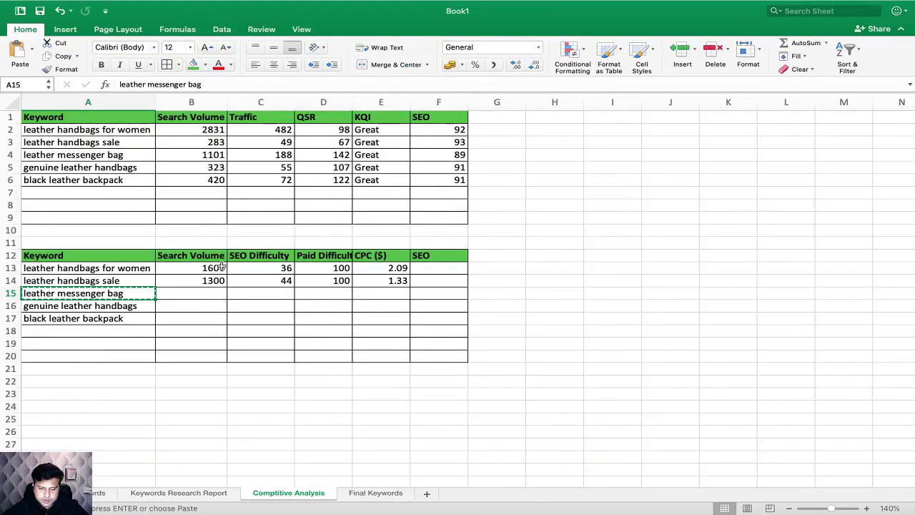
{"action": "left_click", "coordinate": [202, 291]}
{"action": "type", "text": "00"}
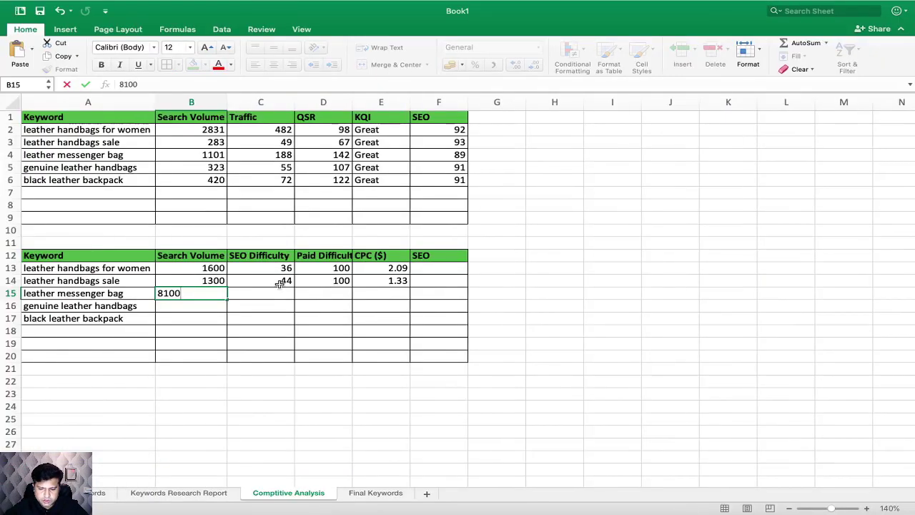
{"action": "left_click", "coordinate": [268, 292]}
{"action": "type", "text": "49"}
{"action": "key", "text": "BackSpace"}
{"action": "type", "text": "6"}
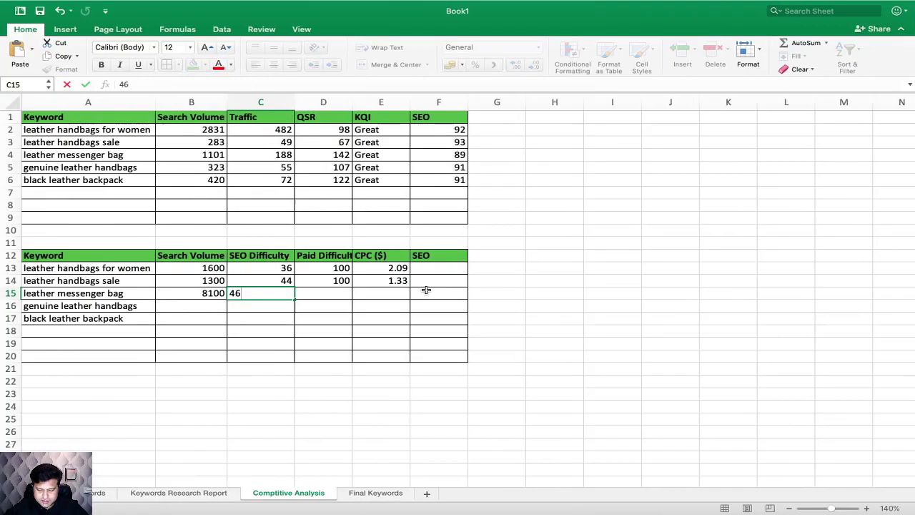
Step: Enter Ubersuggest's paid difficulty of 100 in D15 and CPC of 1.89 in E15 for "leather messenger bag"
{"action": "left_click", "coordinate": [341, 294]}
{"action": "type", "text": "100"}
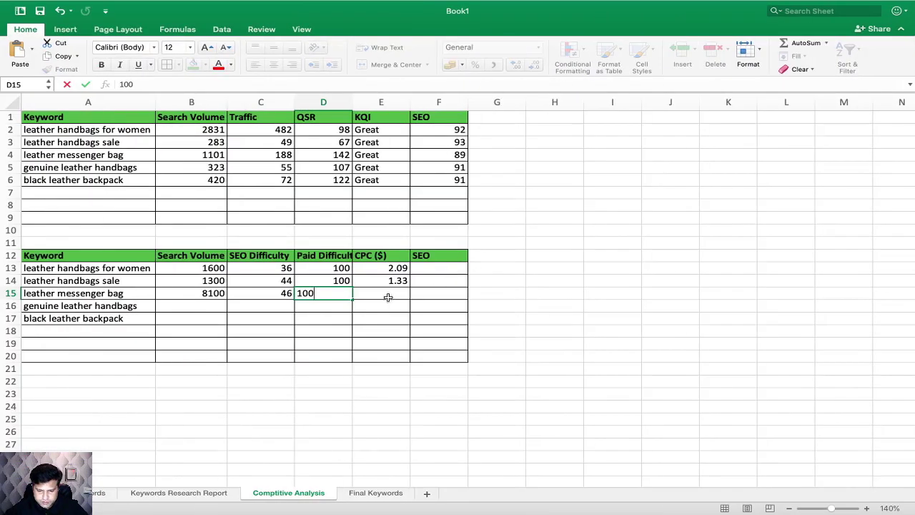
{"action": "left_click", "coordinate": [387, 293]}
{"action": "type", "text": "1.89"}
{"action": "left_click", "coordinate": [423, 329]}
Step: Copy "genuine leather handbags" from A16 and look up its keyword overview in Ubersuggest
{"action": "left_click", "coordinate": [151, 307]}
{"action": "key", "text": "super+c"}
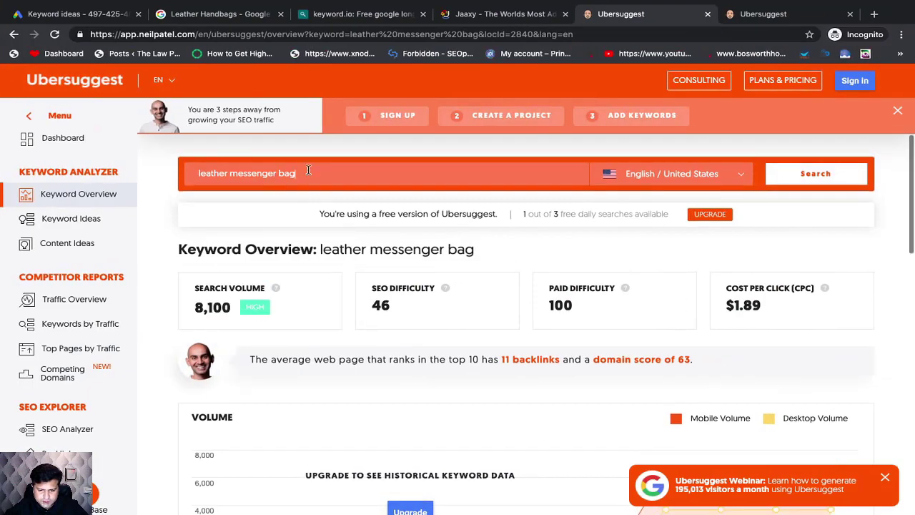
{"action": "triple_click", "coordinate": [308, 170]}
{"action": "key", "text": "super+v"}
{"action": "key", "text": "Return"}
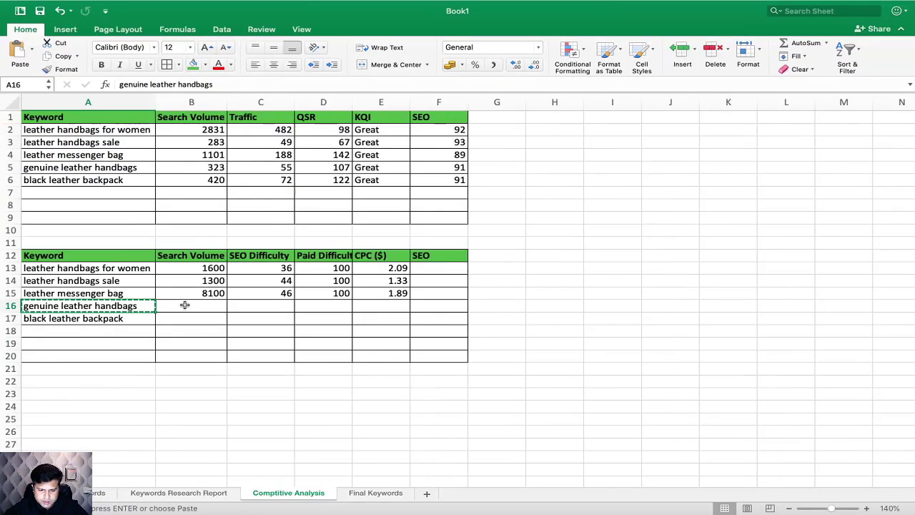
Step: Enter Ubersuggest's search volume of 1600 in B16 and SEO difficulty of 44 in C16 for "genuine leather handbags"
{"action": "left_click", "coordinate": [184, 305]}
{"action": "type", "text": "1600"}
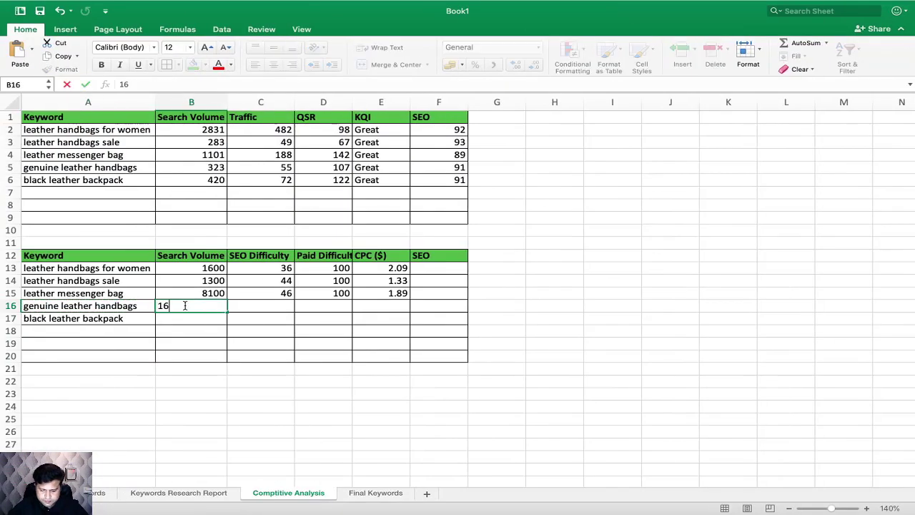
{"action": "left_click", "coordinate": [261, 304]}
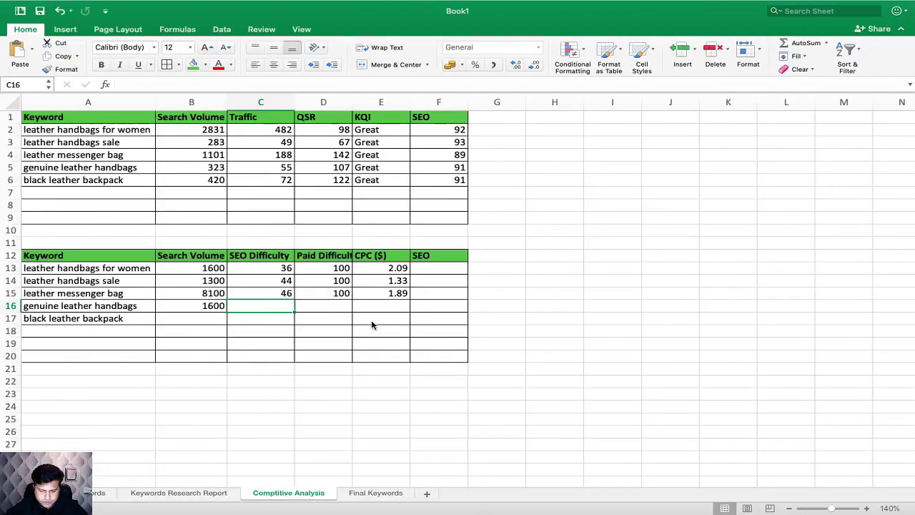
{"action": "type", "text": "44"}
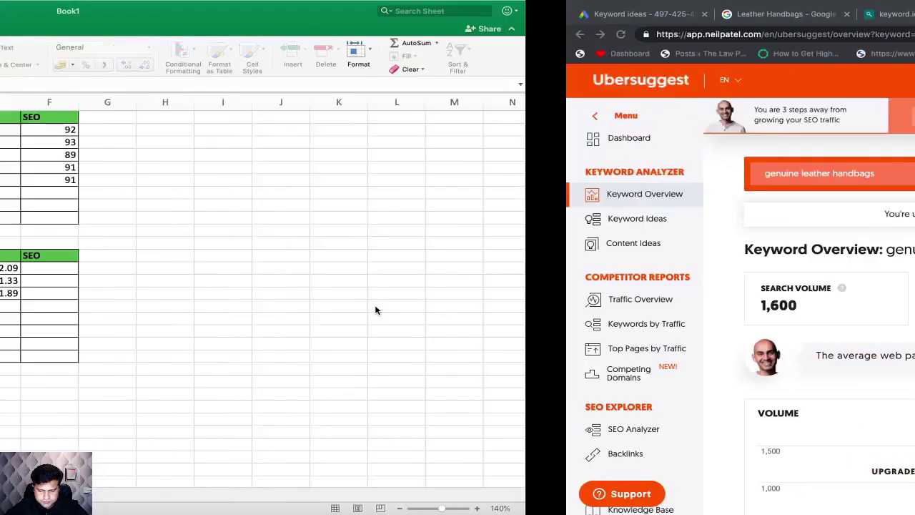
Step: Enter Ubersuggest's paid difficulty of 100 in D16 and CPC of 1.62 in E16 for "genuine leather handbags"
{"action": "type", "text": "100"}
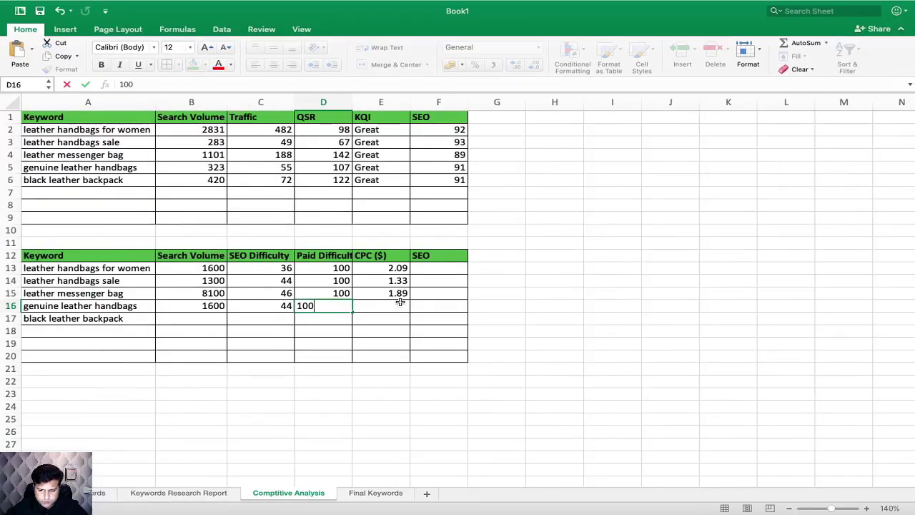
{"action": "left_click", "coordinate": [395, 305]}
{"action": "type", "text": "1.62"}
{"action": "left_click", "coordinate": [415, 314]}
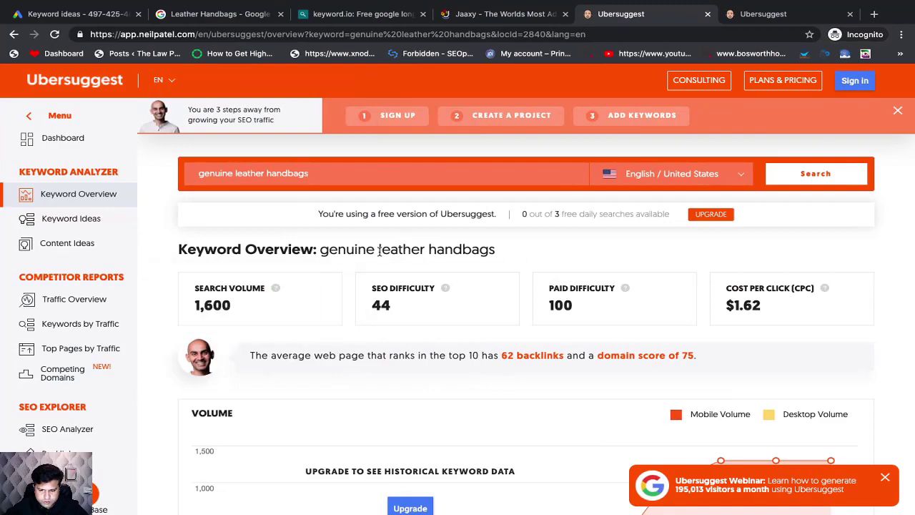
Step: Copy "black leather backpack" from A17, try to look it up in Ubersuggest, decline the upgrade and return to Excel
{"action": "key", "text": "super+Tab"}
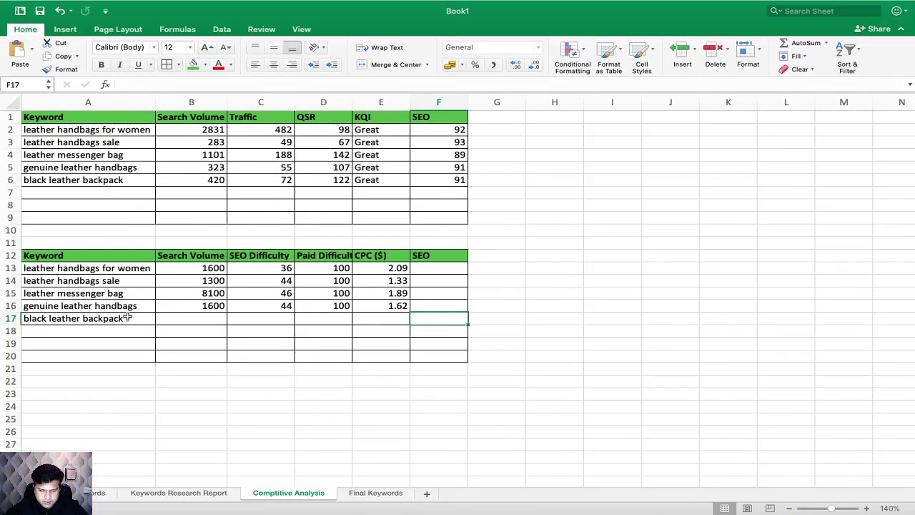
{"action": "left_click", "coordinate": [114, 320]}
{"action": "key", "text": "super+c"}
{"action": "key", "text": "super+Tab"}
{"action": "key", "text": "super+a"}
{"action": "key", "text": "super+v"}
{"action": "key", "text": "Return"}
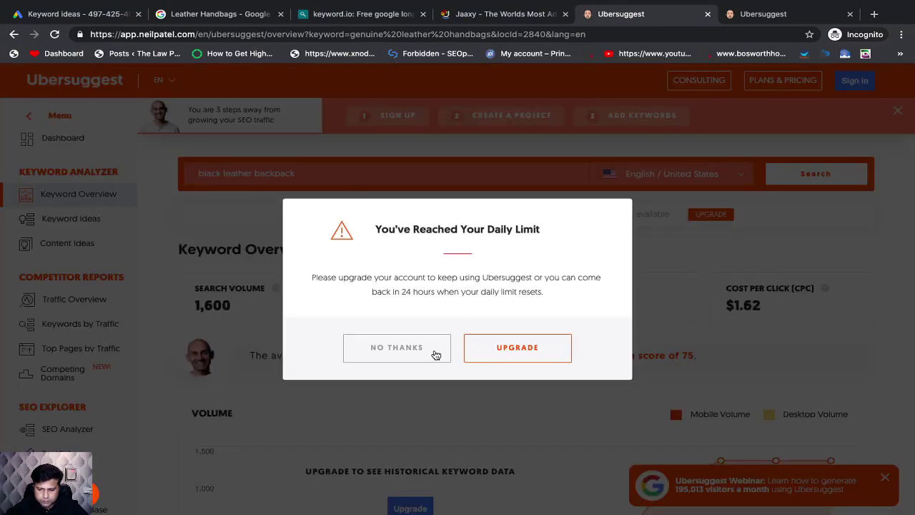
{"action": "left_click", "coordinate": [437, 351]}
{"action": "key", "text": "super+Tab"}
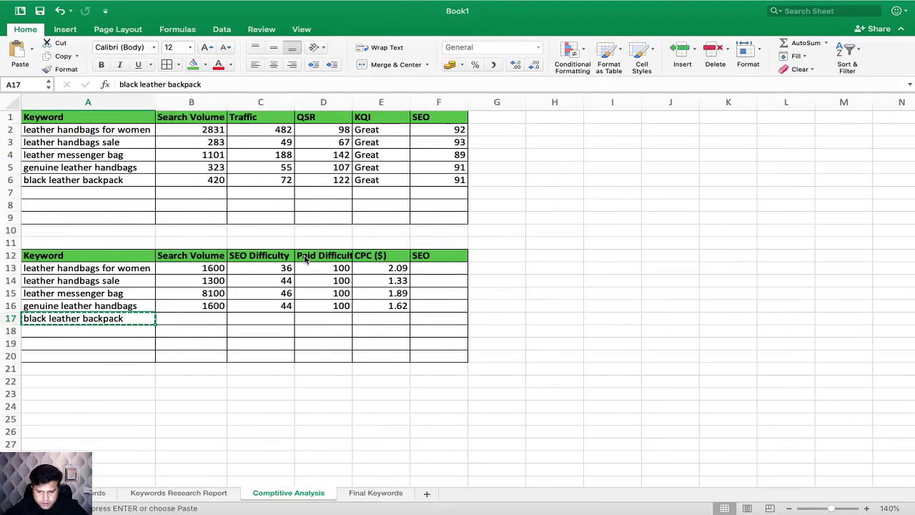
Step: Compare the search volumes and SEO difficulties of the four keywords in rows 13 to 16 of the second table
{"action": "left_click", "coordinate": [240, 331]}
{"action": "left_click_drag", "start_coordinate": [204, 268], "coordinate": [380, 312]}
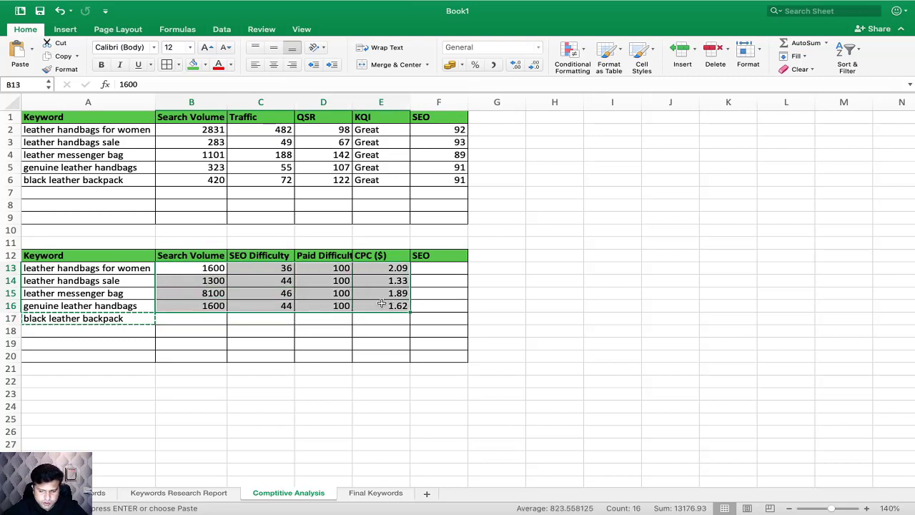
{"action": "left_click", "coordinate": [273, 271]}
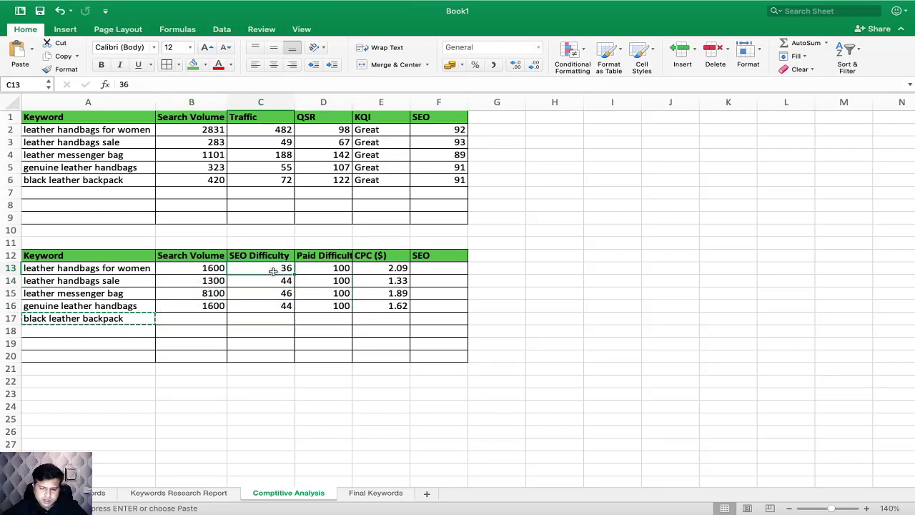
{"action": "left_click", "coordinate": [215, 268]}
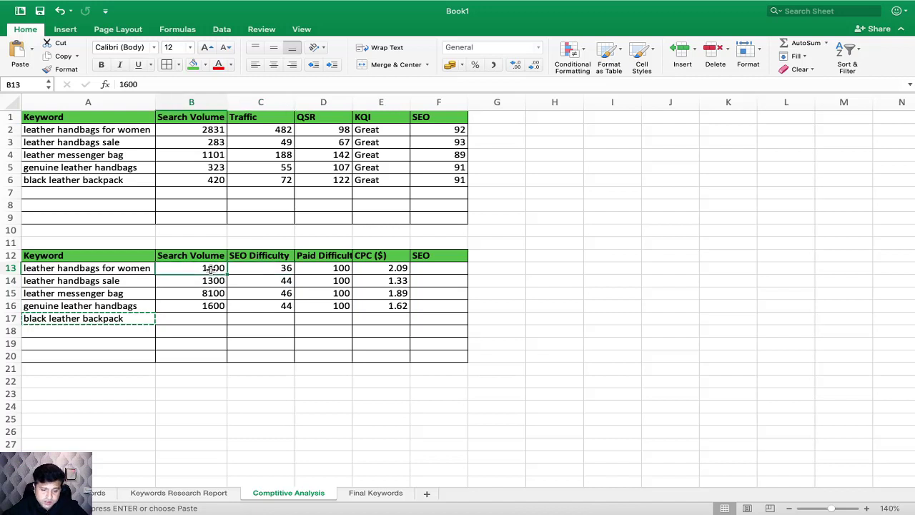
{"action": "left_click", "coordinate": [259, 265]}
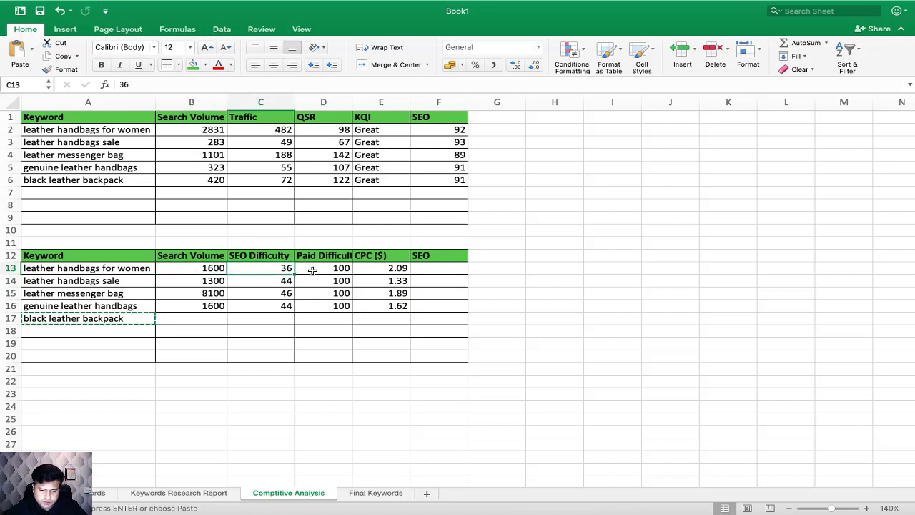
{"action": "left_click", "coordinate": [214, 282]}
{"action": "left_click", "coordinate": [217, 293]}
{"action": "left_click", "coordinate": [217, 304]}
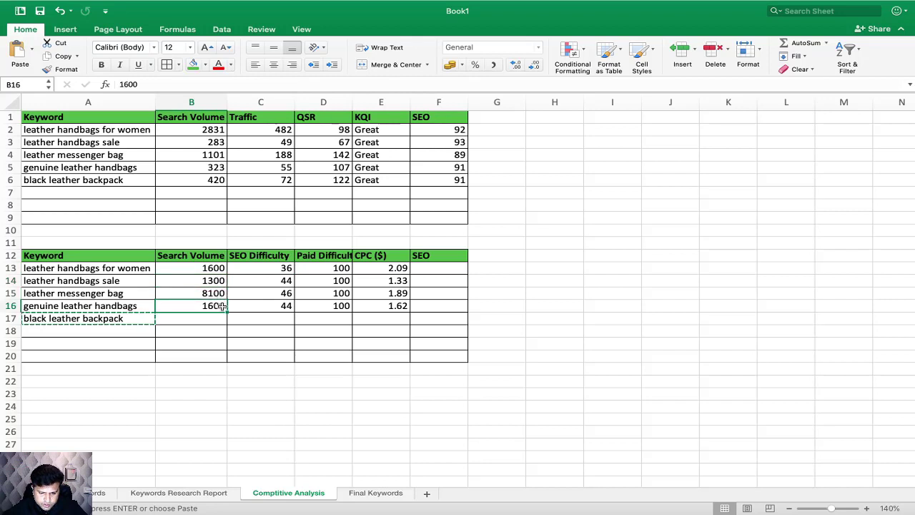
{"action": "left_click", "coordinate": [209, 292]}
{"action": "left_click", "coordinate": [213, 270]}
{"action": "left_click", "coordinate": [213, 280]}
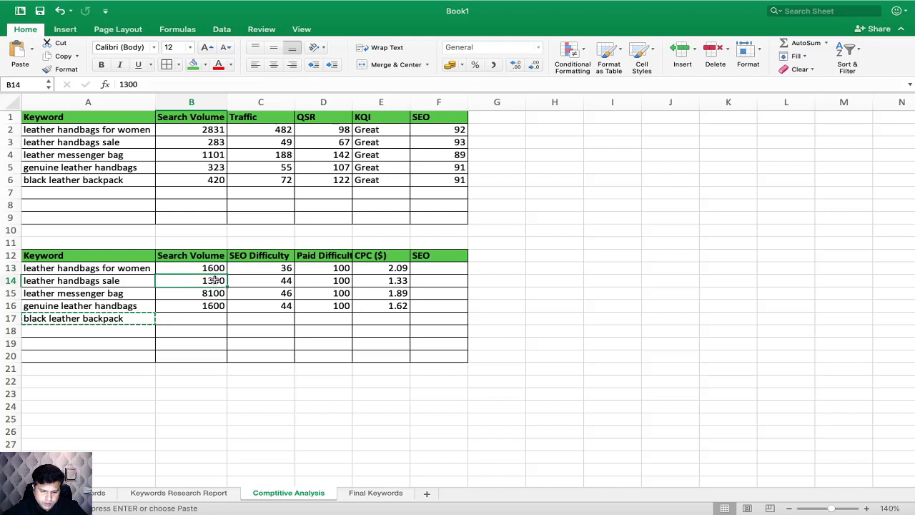
{"action": "left_click", "coordinate": [218, 306]}
{"action": "left_click", "coordinate": [216, 268]}
{"action": "left_click", "coordinate": [218, 293]}
{"action": "left_click", "coordinate": [218, 306]}
{"action": "left_click", "coordinate": [216, 281]}
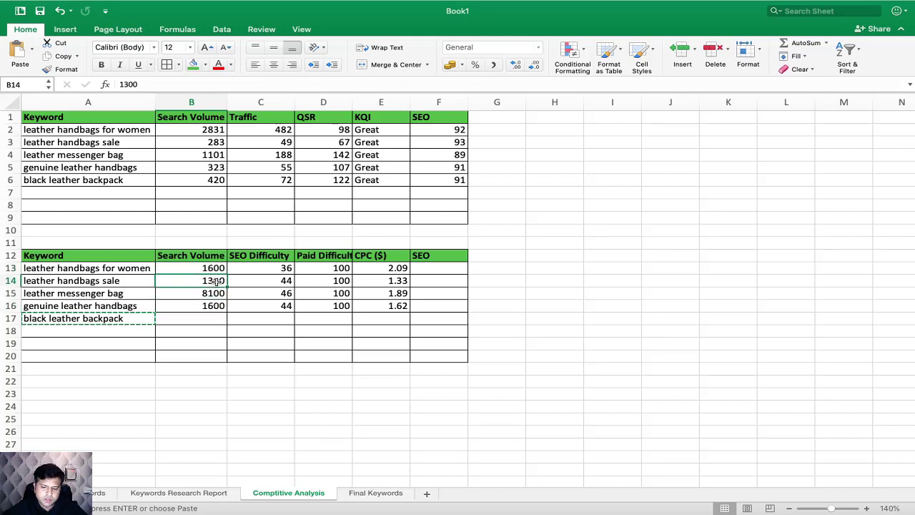
{"action": "left_click", "coordinate": [218, 269]}
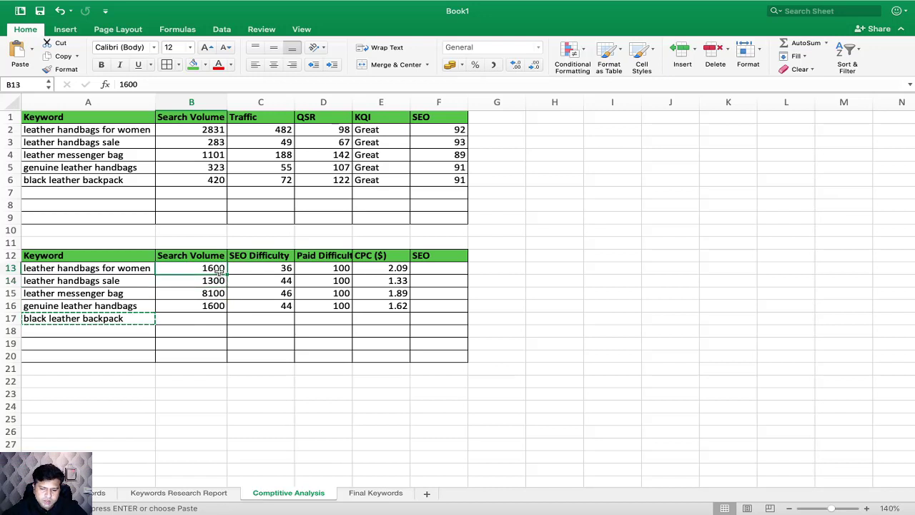
{"action": "left_click", "coordinate": [266, 267]}
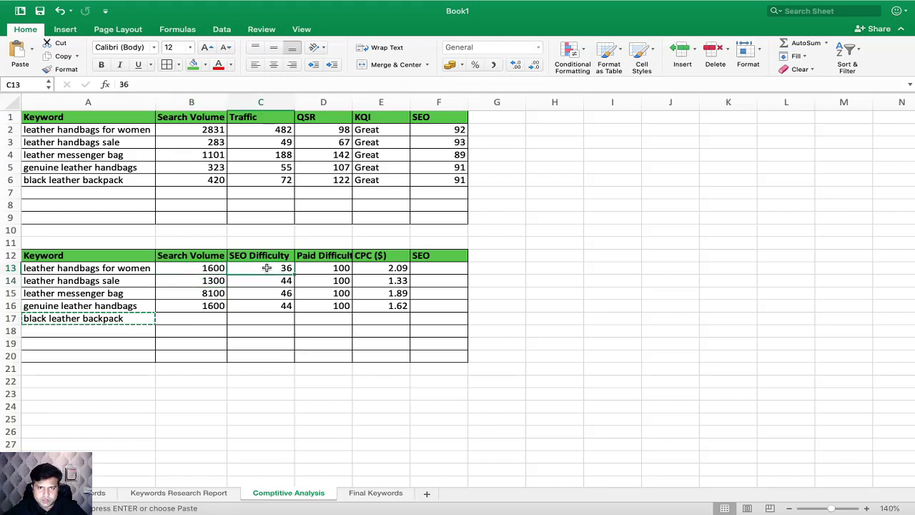
{"action": "left_click", "coordinate": [216, 308]}
{"action": "left_click", "coordinate": [281, 307]}
{"action": "left_click", "coordinate": [284, 269]}
{"action": "left_click", "coordinate": [215, 284]}
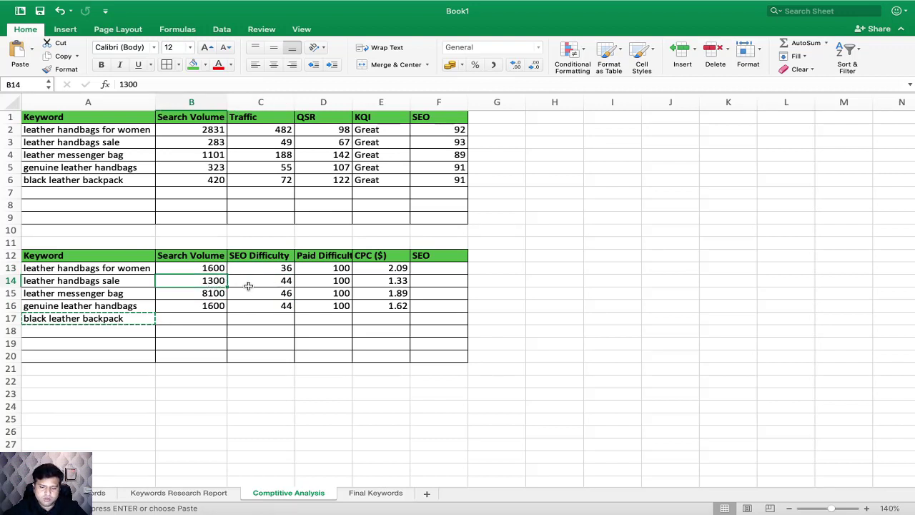
Step: Fill the "leather handbags for women" row, A13:F13, with green to mark it as selected
{"action": "left_click", "coordinate": [127, 268]}
{"action": "left_click_drag", "start_coordinate": [127, 267], "coordinate": [427, 266]}
{"action": "left_click", "coordinate": [193, 68]}
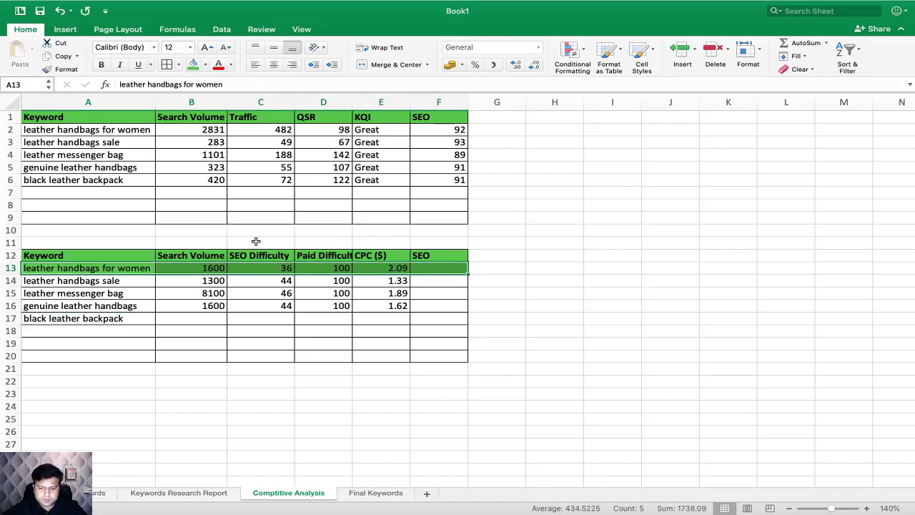
Step: Compare search volume and SEO difficulty between "leather handbags sale" in row 14 and "genuine leather handbags" in row 16
{"action": "left_click", "coordinate": [261, 307]}
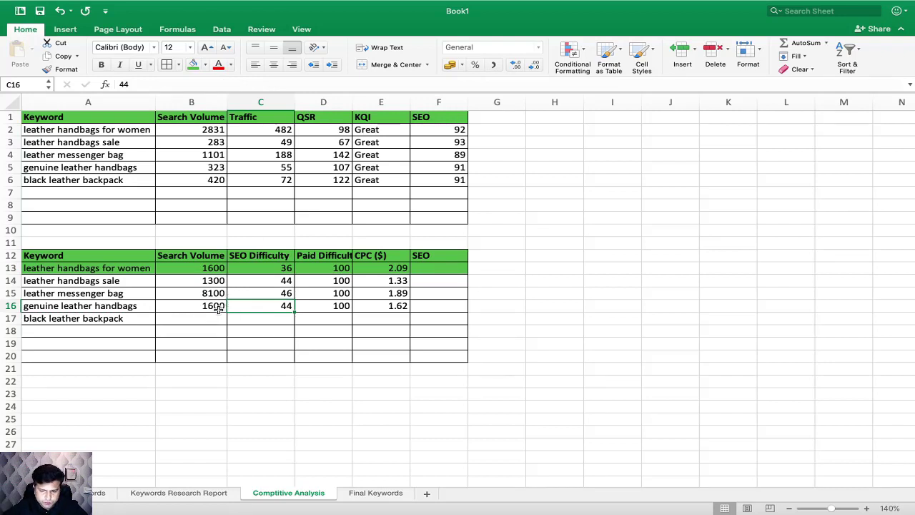
{"action": "left_click", "coordinate": [212, 280]}
{"action": "left_click", "coordinate": [215, 306]}
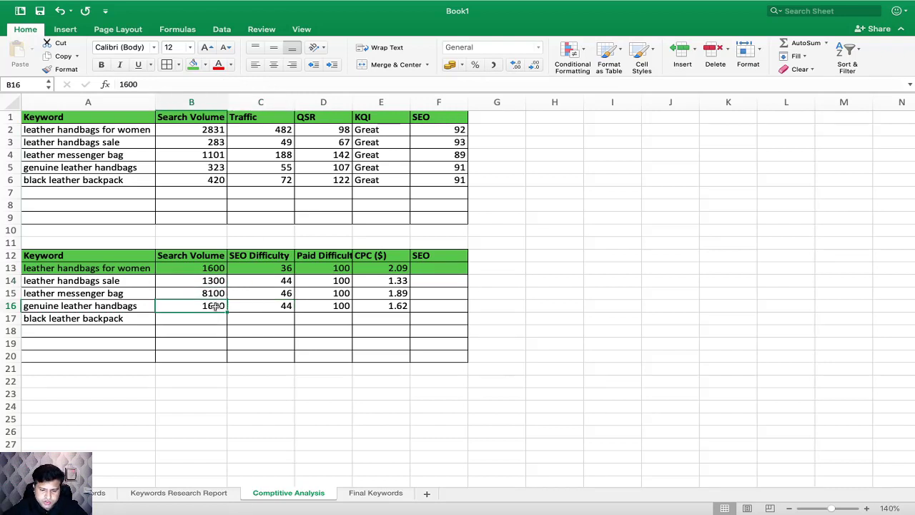
{"action": "left_click", "coordinate": [218, 284]}
{"action": "left_click", "coordinate": [216, 304]}
{"action": "left_click", "coordinate": [288, 282]}
{"action": "left_click", "coordinate": [290, 314]}
{"action": "left_click", "coordinate": [285, 306]}
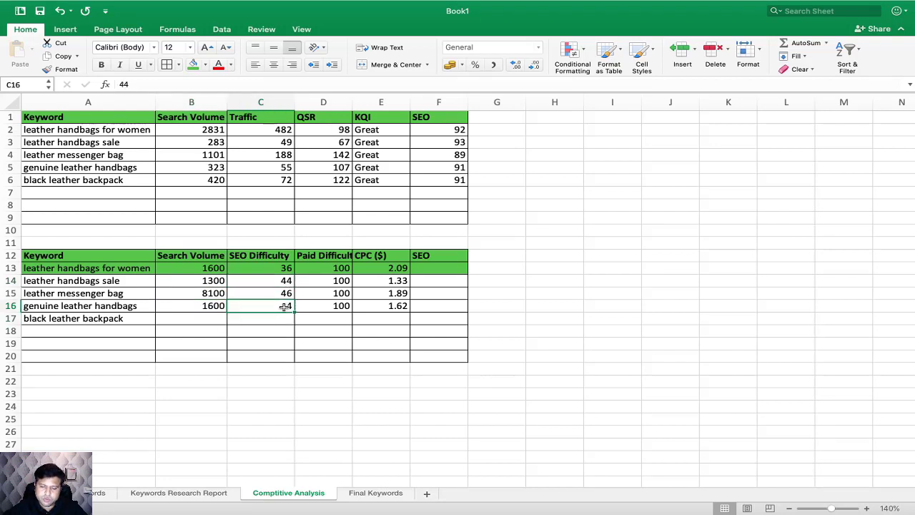
{"action": "left_click", "coordinate": [218, 283]}
{"action": "left_click", "coordinate": [276, 284]}
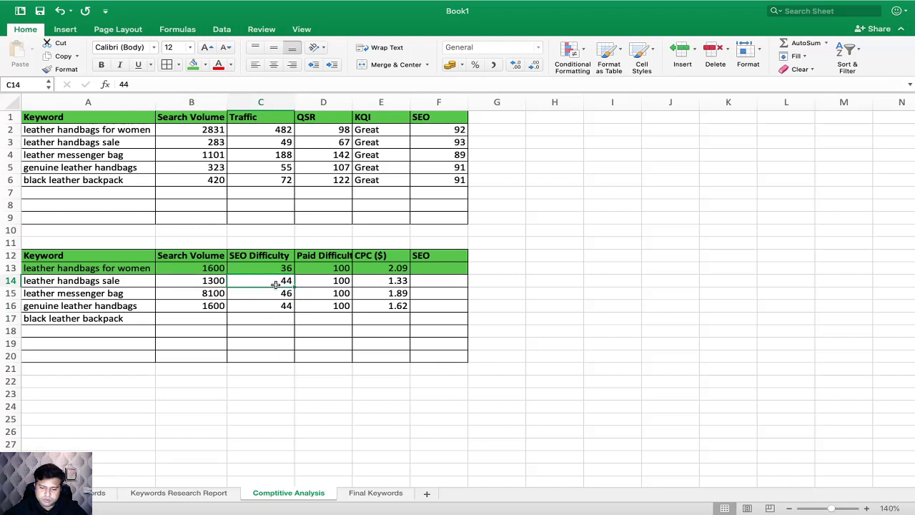
{"action": "left_click", "coordinate": [214, 308]}
{"action": "left_click", "coordinate": [258, 309]}
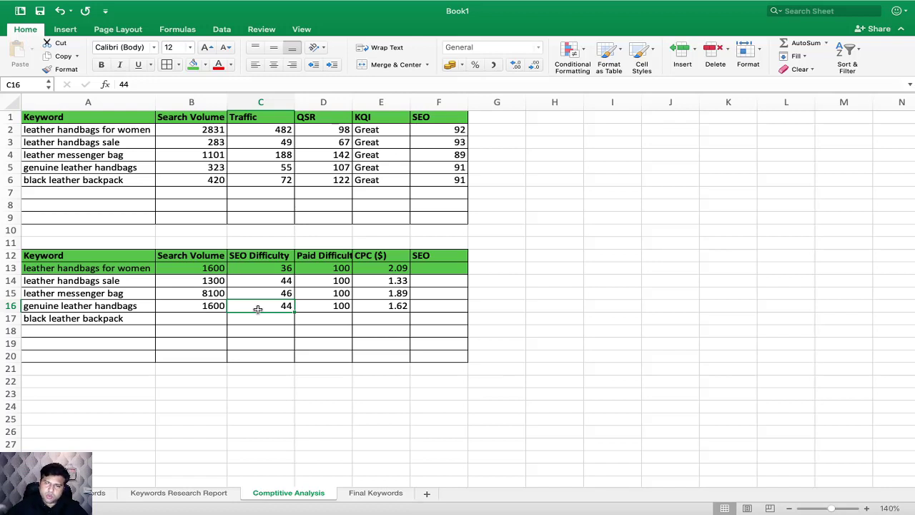
Step: Fill the "genuine leather handbags" row, A16:F16, with green to mark it as selected
{"action": "left_click", "coordinate": [276, 269]}
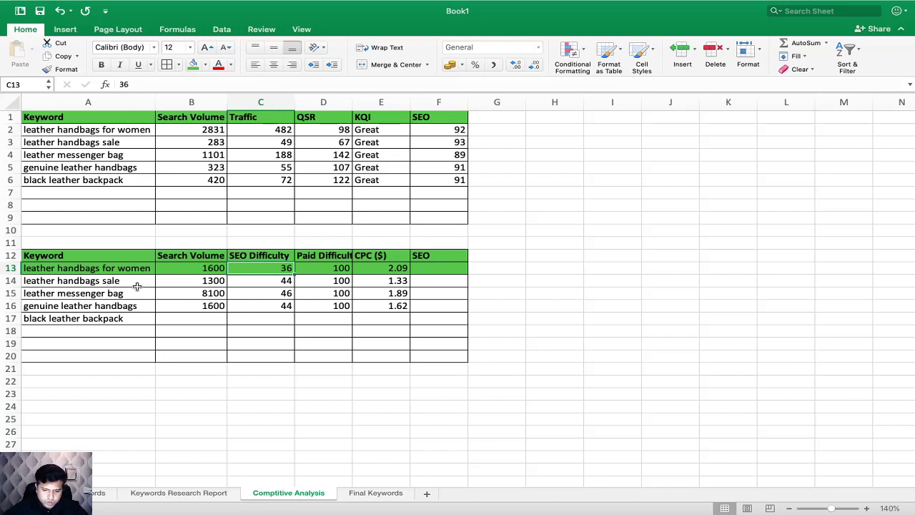
{"action": "left_click_drag", "start_coordinate": [125, 305], "coordinate": [426, 307]}
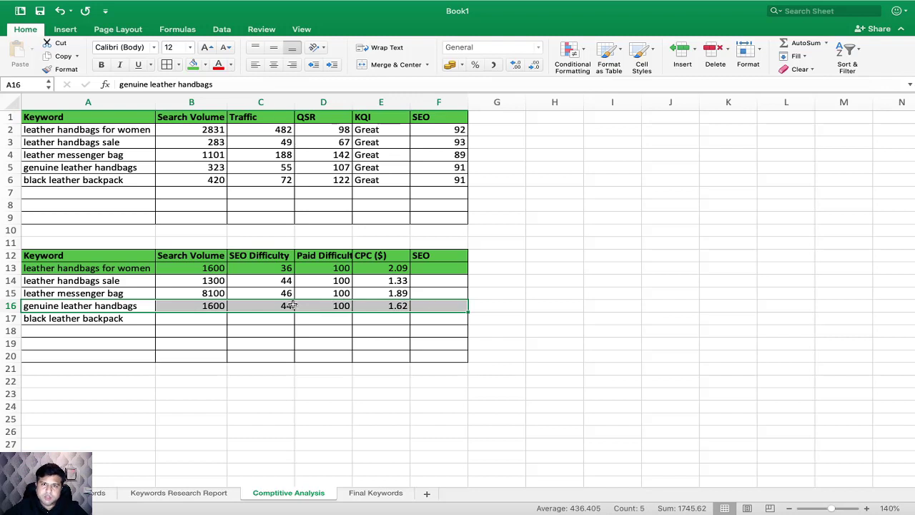
{"action": "left_click", "coordinate": [193, 65]}
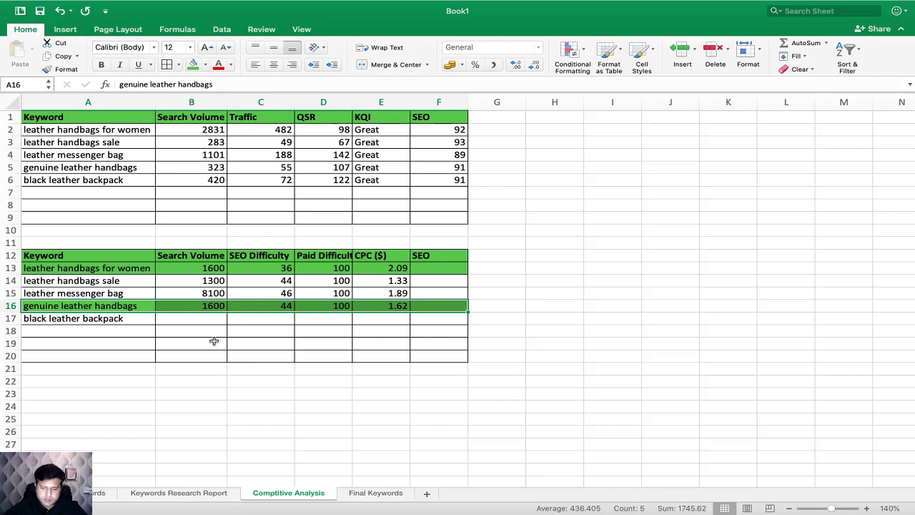
Step: Compare search volume and SEO difficulty between "leather handbags sale" in row 14 and "leather messenger bag" in row 15
{"action": "left_click_drag", "start_coordinate": [116, 295], "coordinate": [418, 292]}
{"action": "left_click_drag", "start_coordinate": [216, 282], "coordinate": [433, 294]}
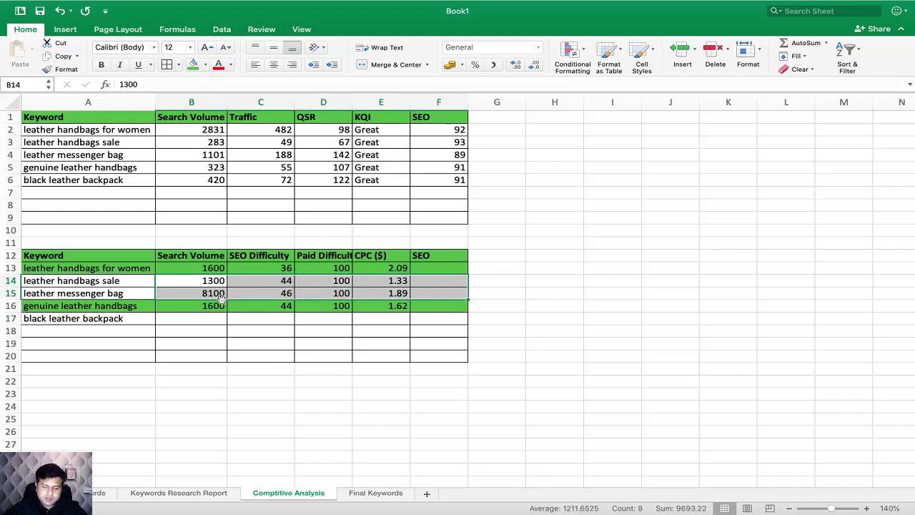
{"action": "left_click", "coordinate": [215, 292]}
{"action": "left_click", "coordinate": [280, 292]}
{"action": "left_click", "coordinate": [220, 281]}
{"action": "left_click", "coordinate": [266, 280]}
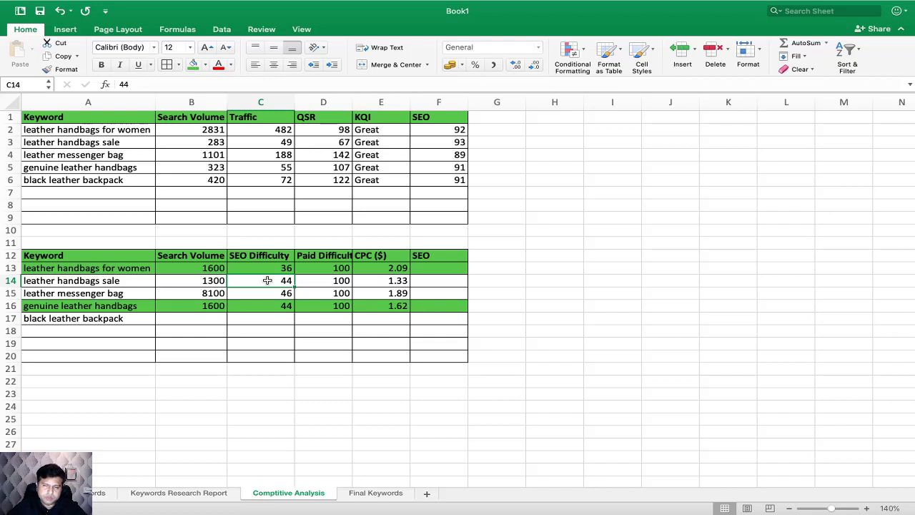
{"action": "left_click", "coordinate": [273, 292]}
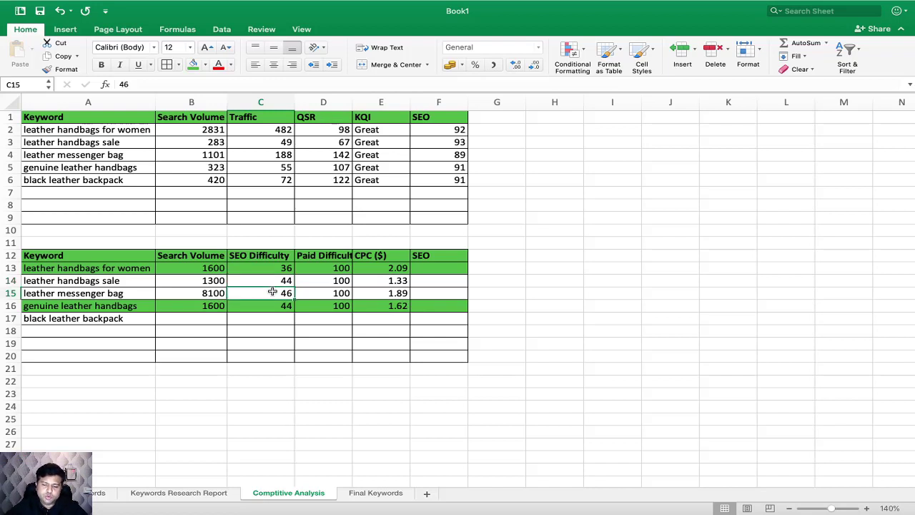
{"action": "left_click", "coordinate": [214, 283]}
{"action": "left_click", "coordinate": [218, 293]}
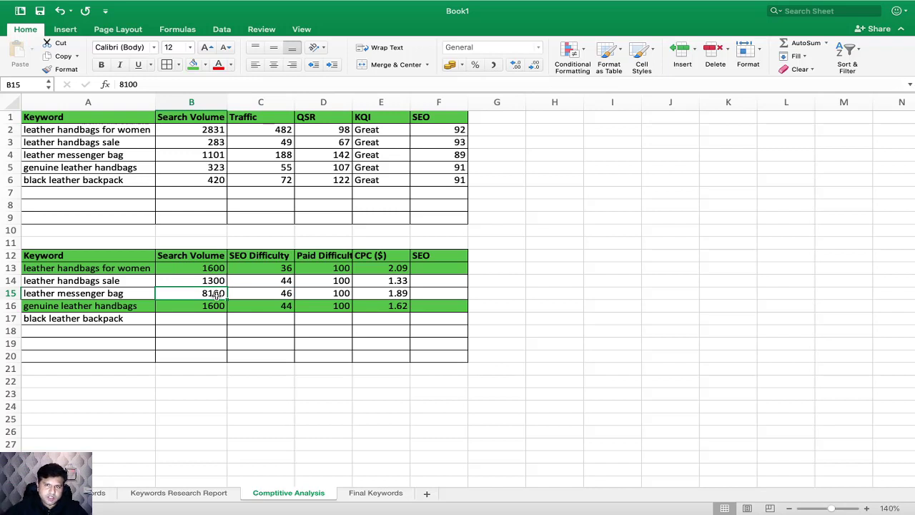
Step: Fill the "leather messenger bag" row, A15:F15, with green to mark it as selected
{"action": "left_click_drag", "start_coordinate": [117, 294], "coordinate": [437, 291]}
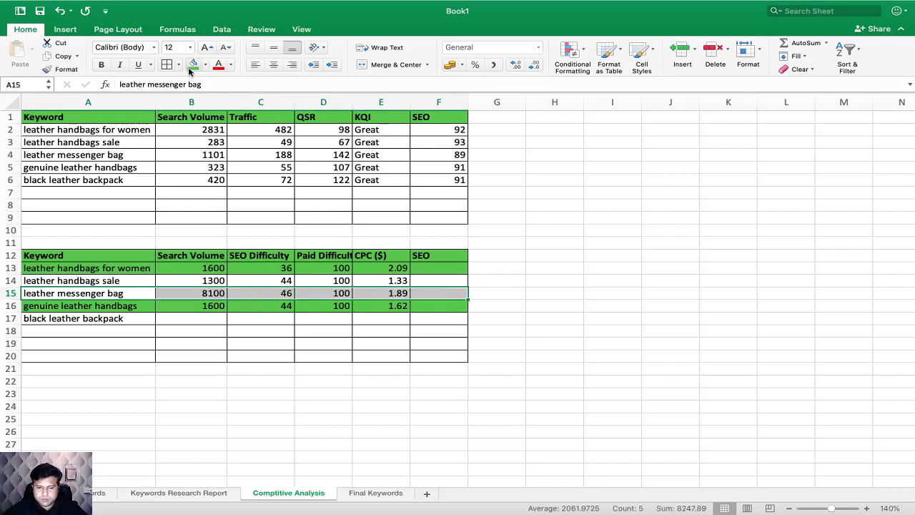
{"action": "left_click", "coordinate": [192, 64]}
{"action": "left_click", "coordinate": [353, 326]}
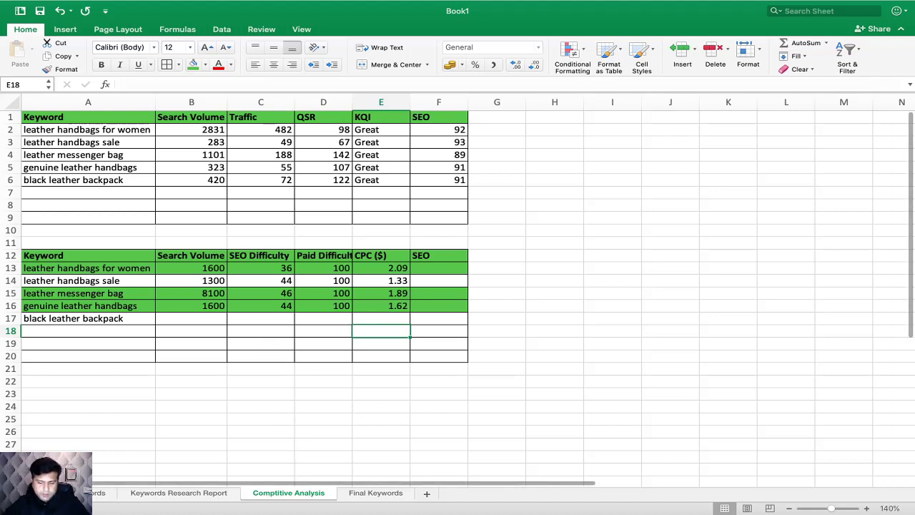
Step: Review the workbook's seed keywords, Keywords Research Report, Comptitive Analysis and Final Keywords sheets, ending on the research report
{"action": "left_click", "coordinate": [102, 493]}
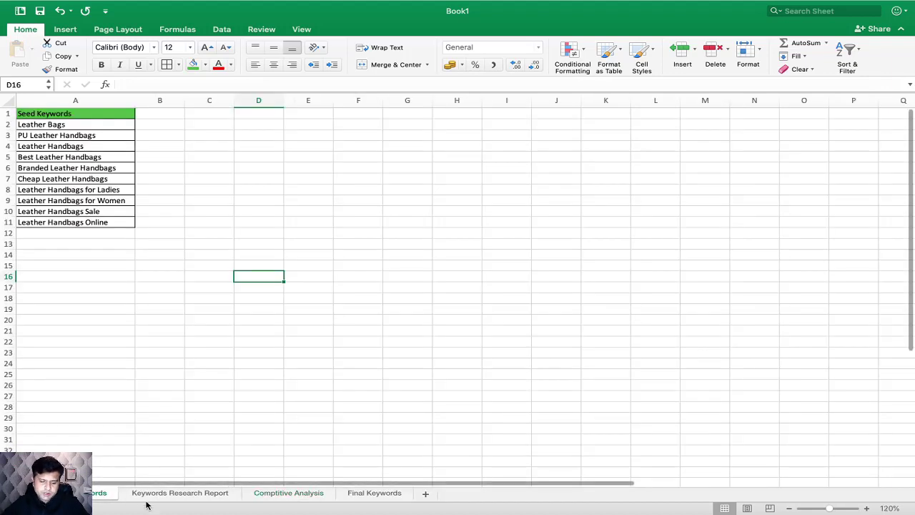
{"action": "left_click", "coordinate": [194, 494]}
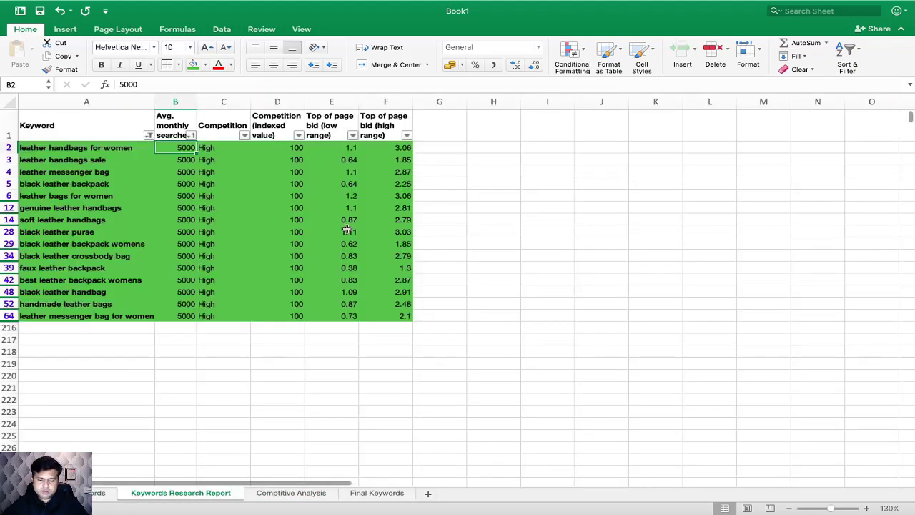
{"action": "left_click", "coordinate": [290, 493]}
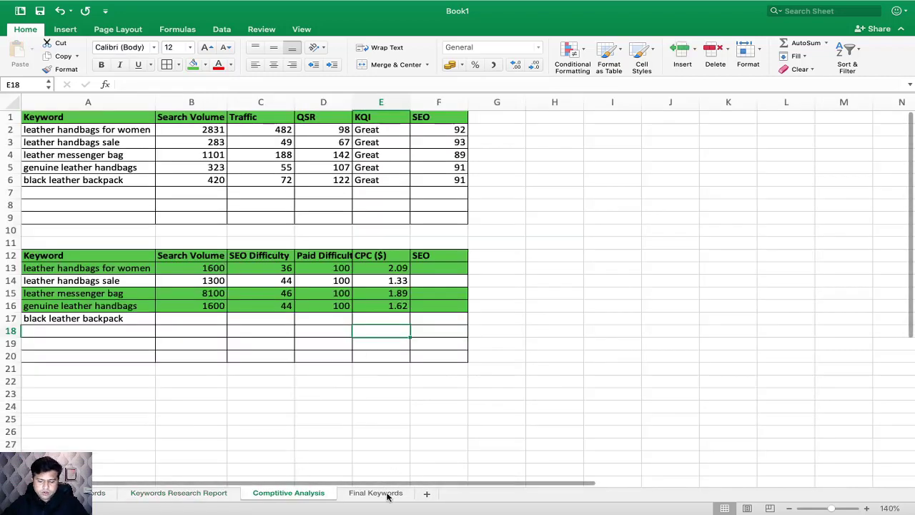
{"action": "left_click", "coordinate": [386, 494]}
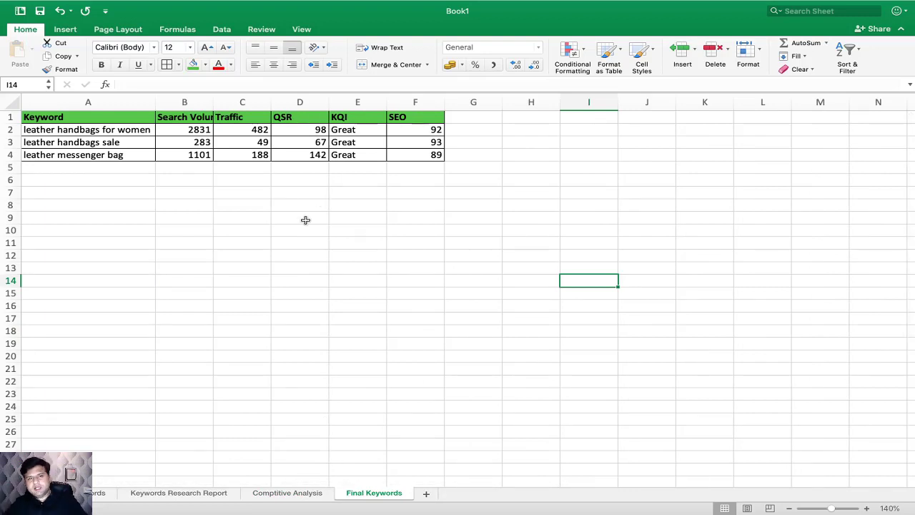
{"action": "left_click", "coordinate": [274, 494]}
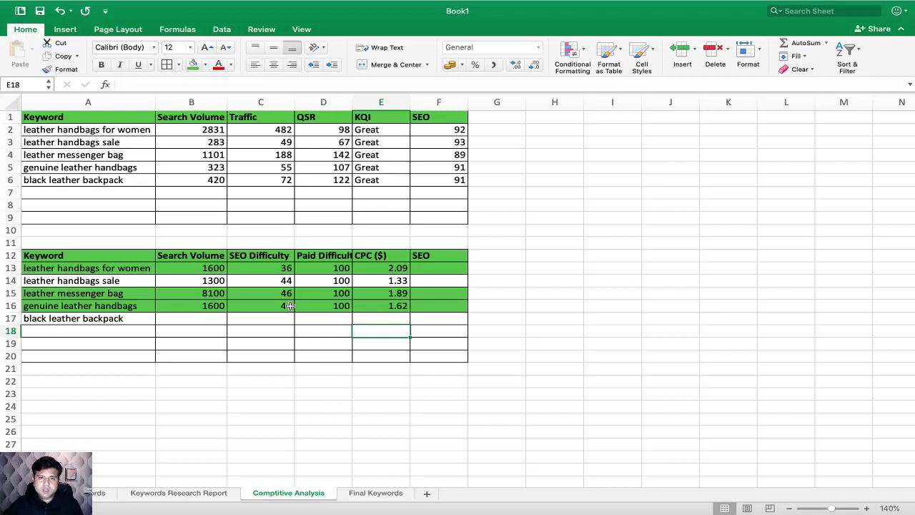
{"action": "left_click", "coordinate": [190, 493]}
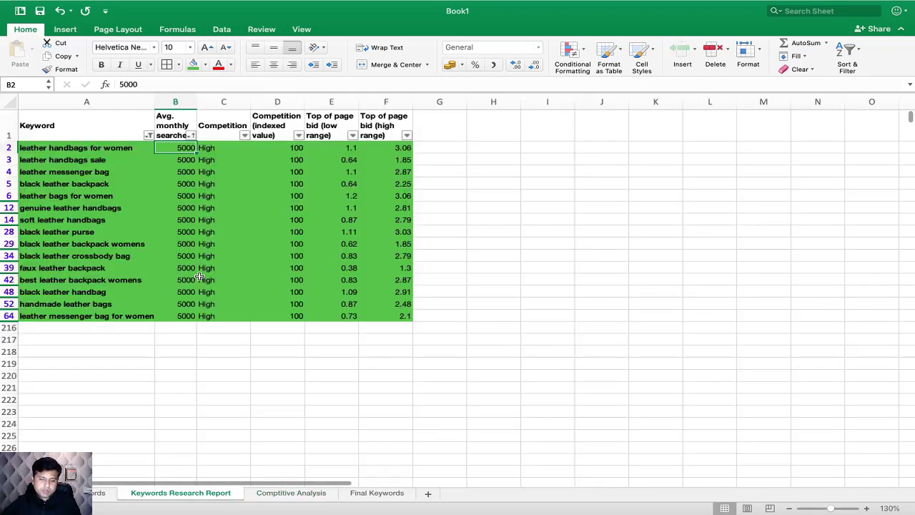